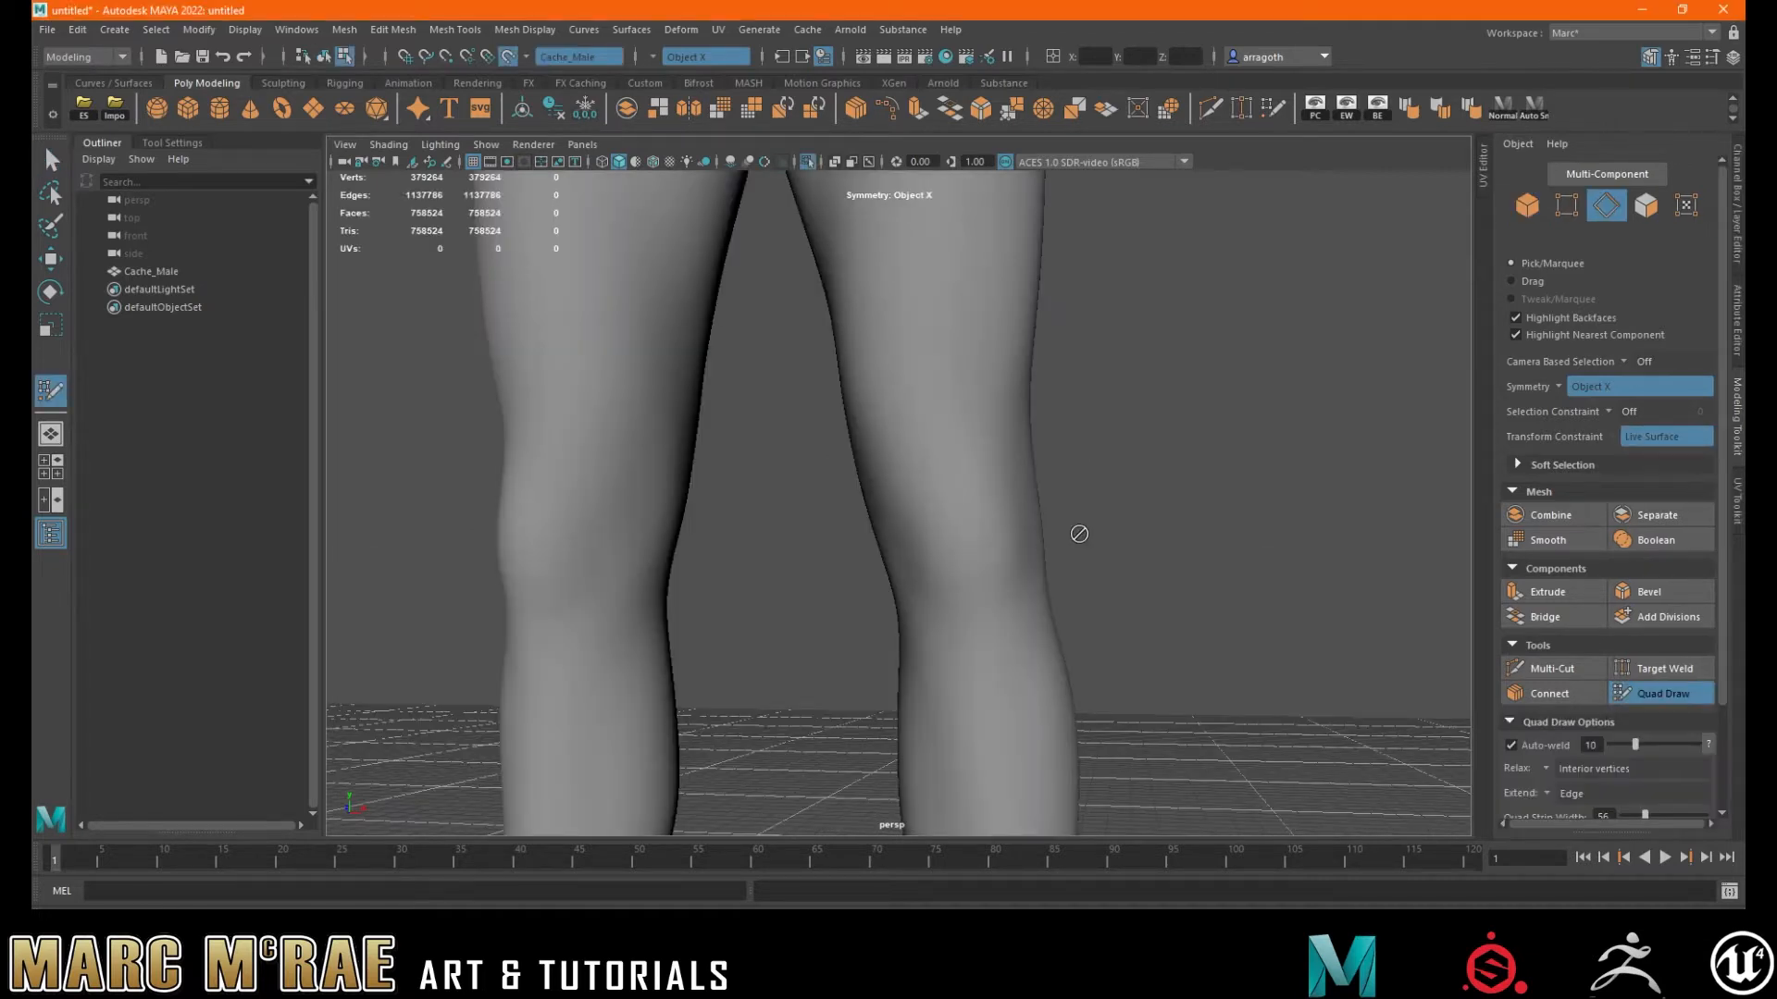
- Place Quad Draw points across the front of the knee and fill them into two adjoining quads
right_click_drag(1076, 533, 1230, 526, "alt")
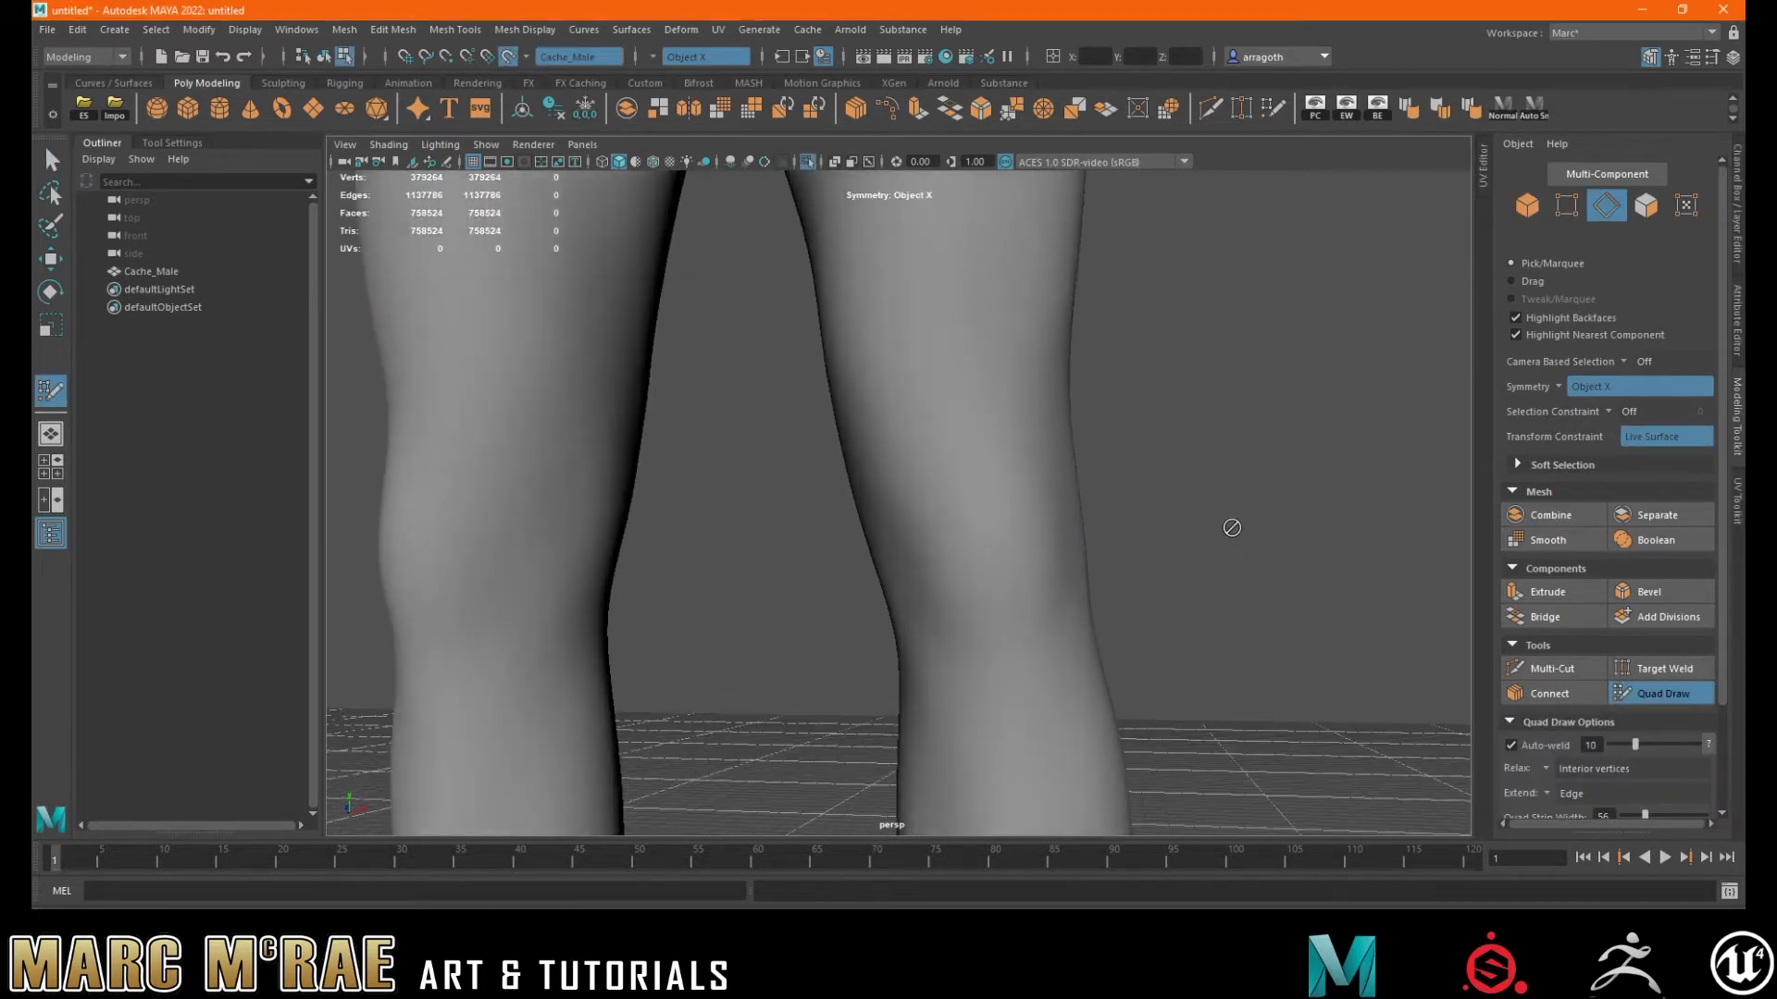
middle_click_drag(1122, 525, 1102, 524, "alt")
left_click(954, 435)
left_click(976, 528)
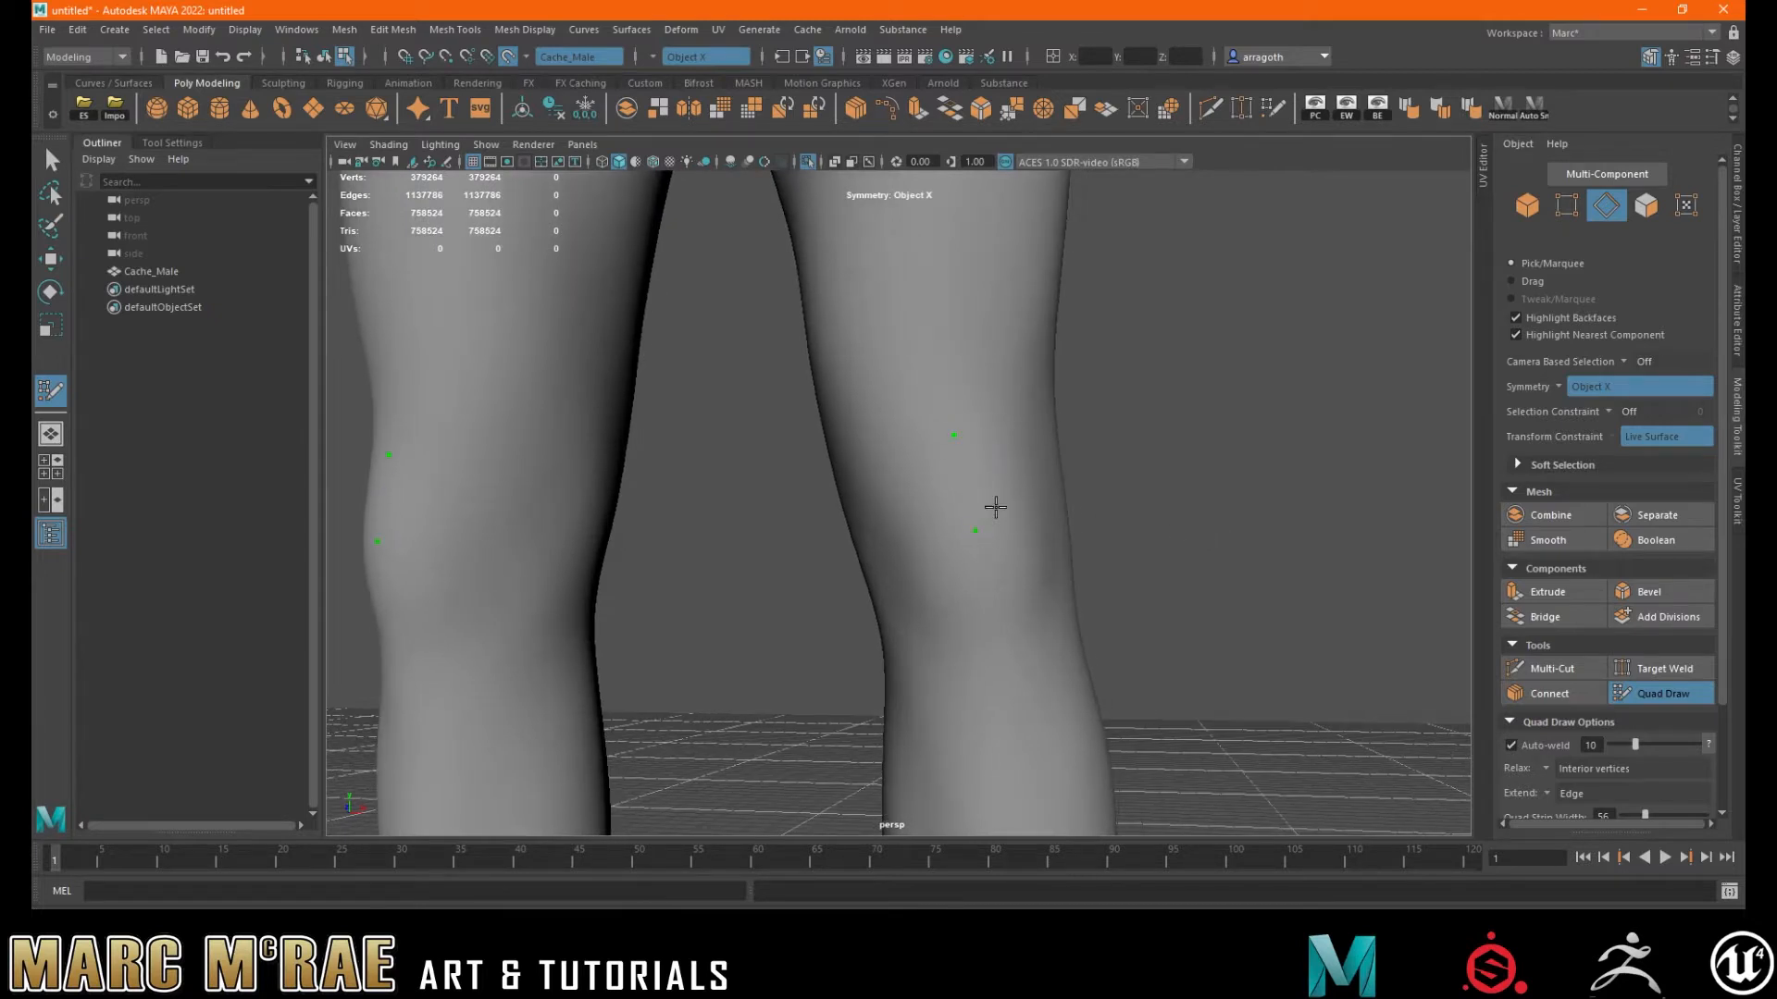
left_click_drag(1008, 519, 991, 432, "alt")
left_click(994, 432)
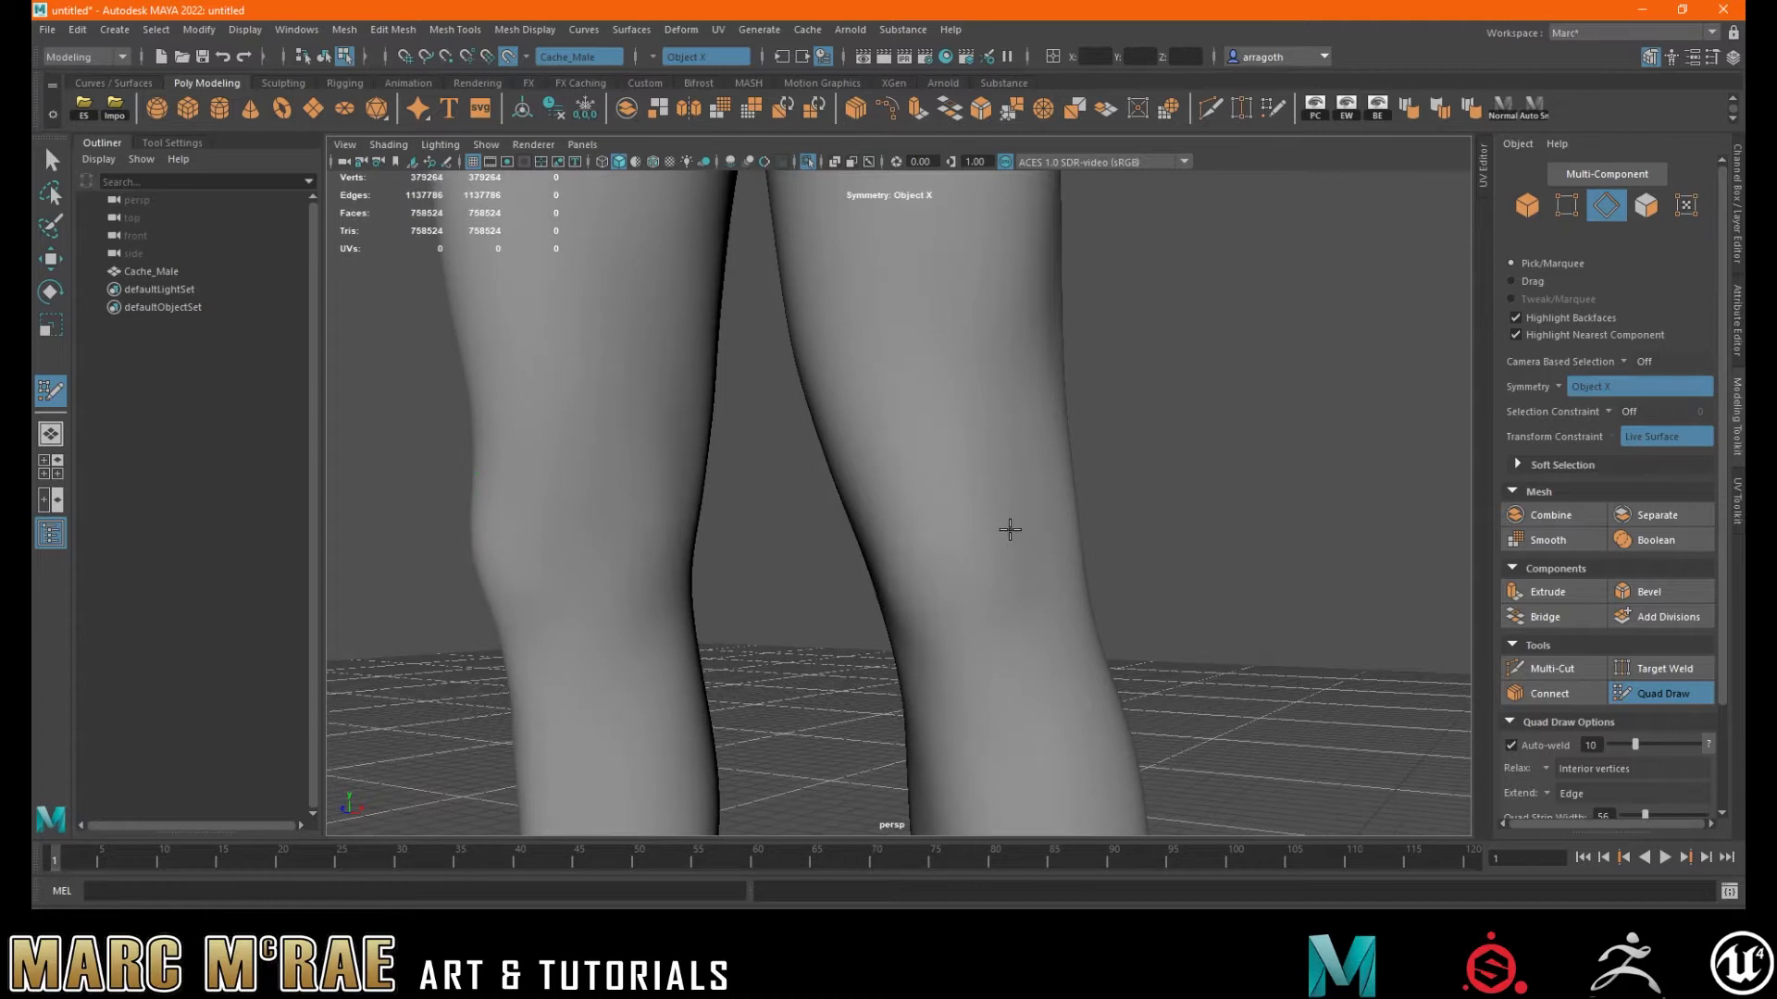
left_click(1016, 530)
left_click_drag(1007, 520, 975, 540, "alt")
left_click(968, 461, "shift")
left_click(908, 555)
left_click(895, 457)
left_click(936, 503, "shift")
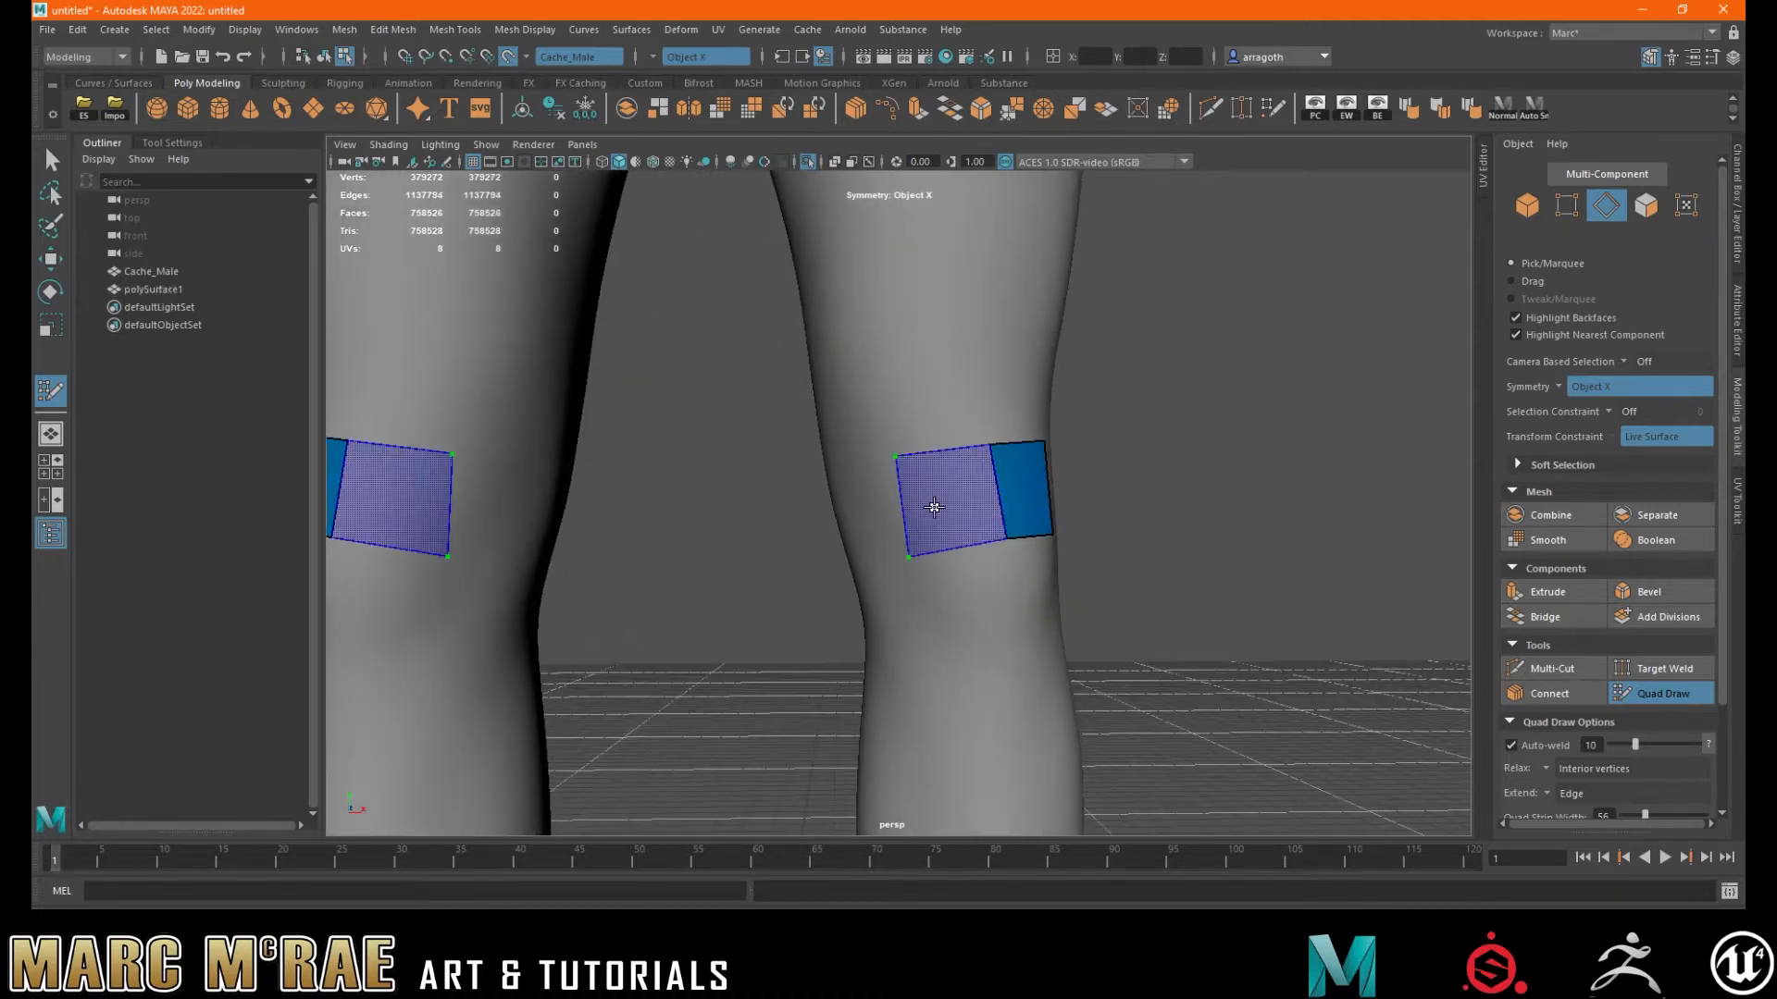
- Add two more quads to the knee band around the leg and nudge their shared vertices into line
left_click_drag(1005, 538, 997, 539)
mouse_move(990, 451)
left_mouse_down()
mouse_move(1003, 510)
mouse_move(934, 550)
mouse_move(984, 567)
left_mouse_up()
left_click(991, 559)
left_click(975, 460)
left_click(934, 514, "shift")
mouse_move(953, 516)
left_mouse_down("alt")
mouse_move(1126, 519)
mouse_move(901, 481)
left_mouse_up("alt")
left_click(848, 474)
left_click(852, 559)
left_click(893, 509, "shift")
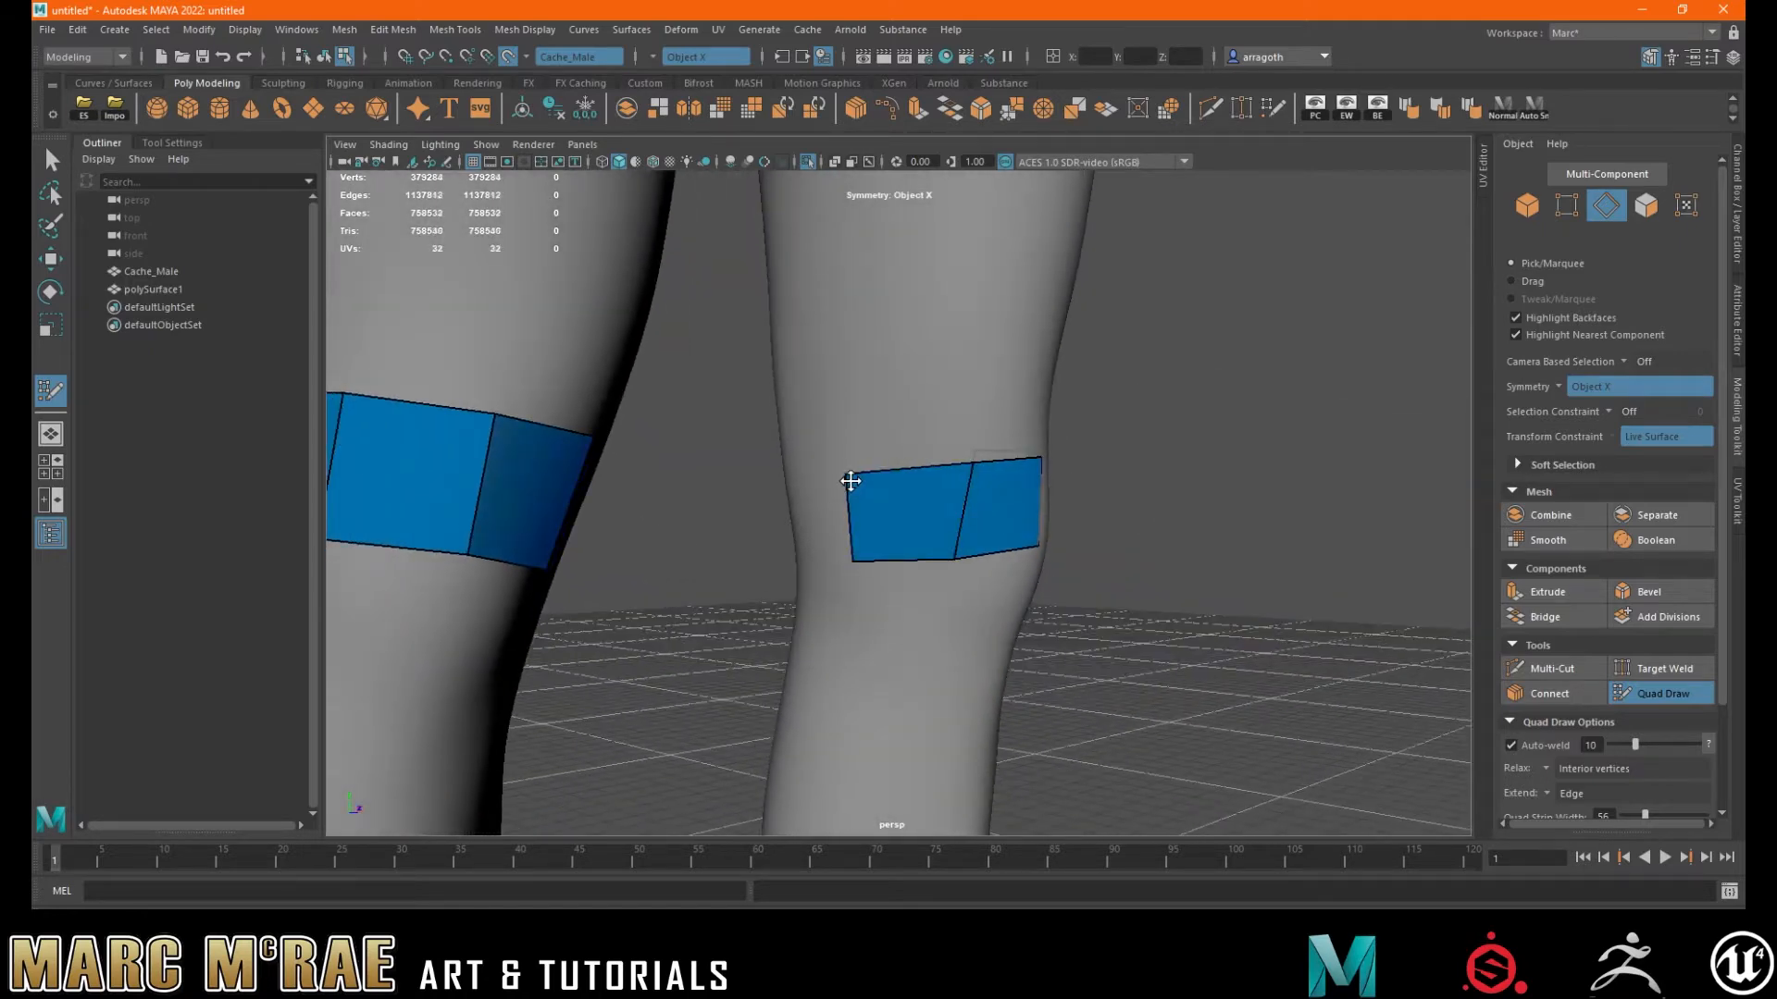
left_click_drag(969, 466, 956, 467)
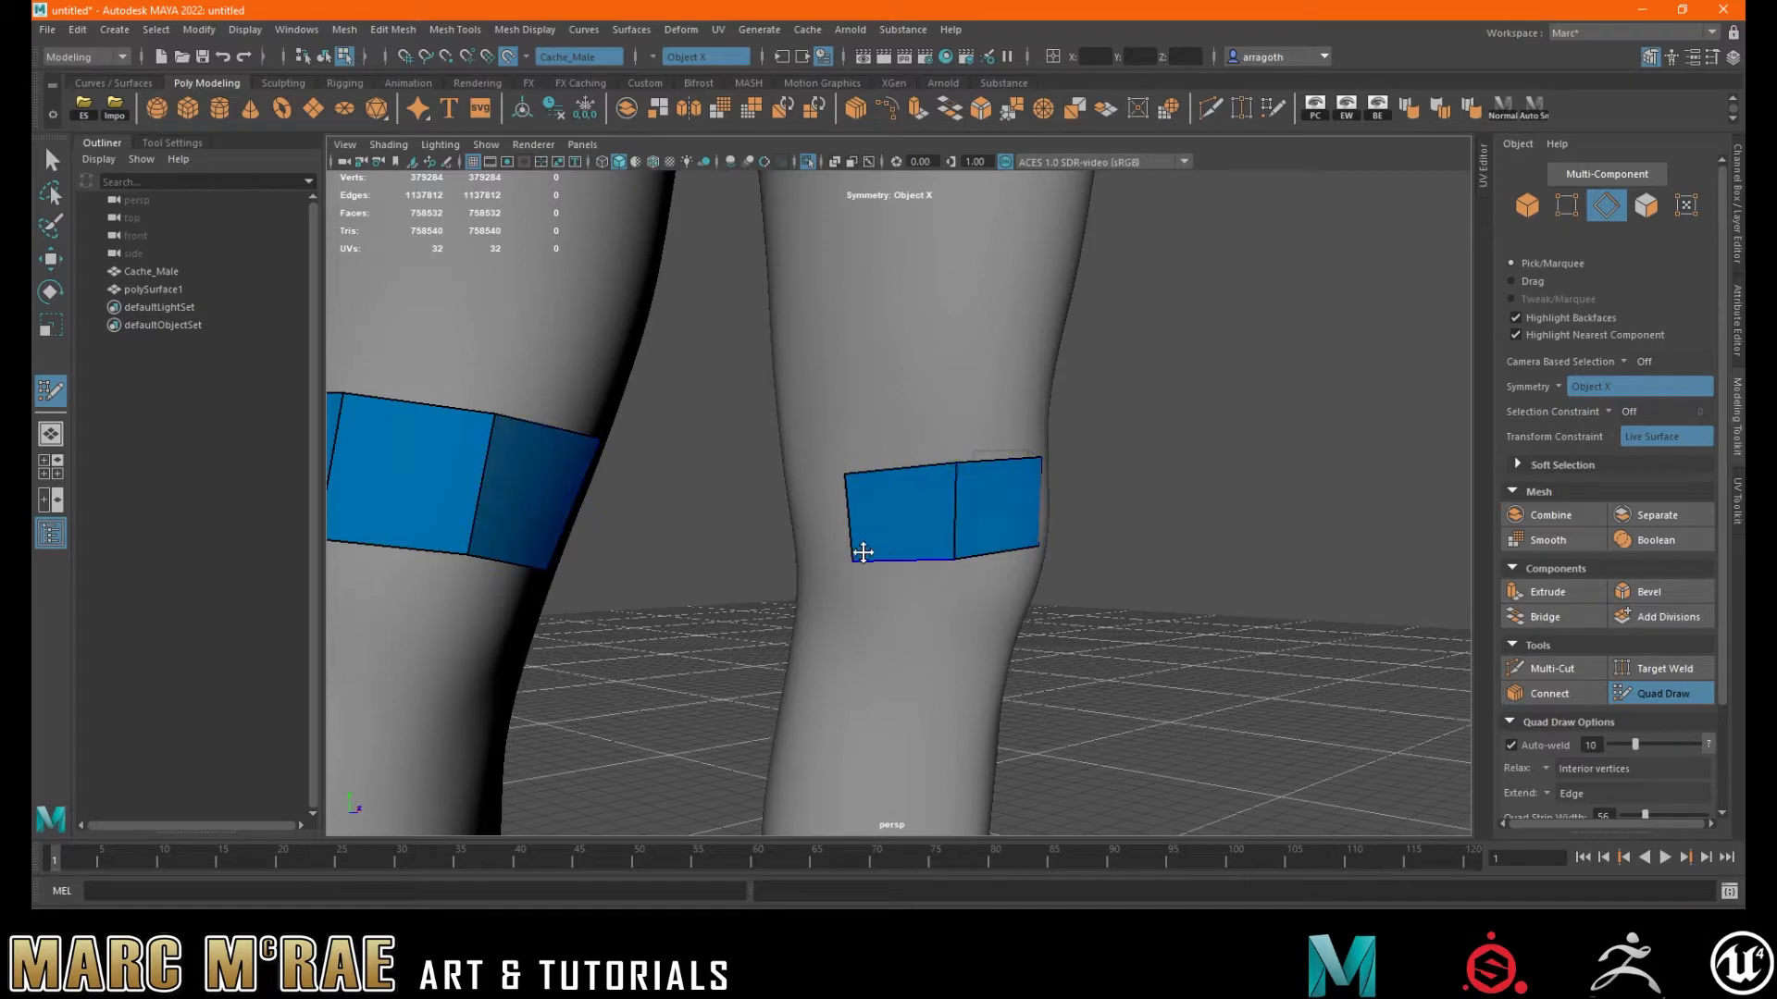
- Place the remaining points and fill the gaps to close the band into an eight-quad ring around the leg
left_click_drag(849, 559, 622, 551, "alt")
left_click_drag(856, 535, 852, 567, "alt")
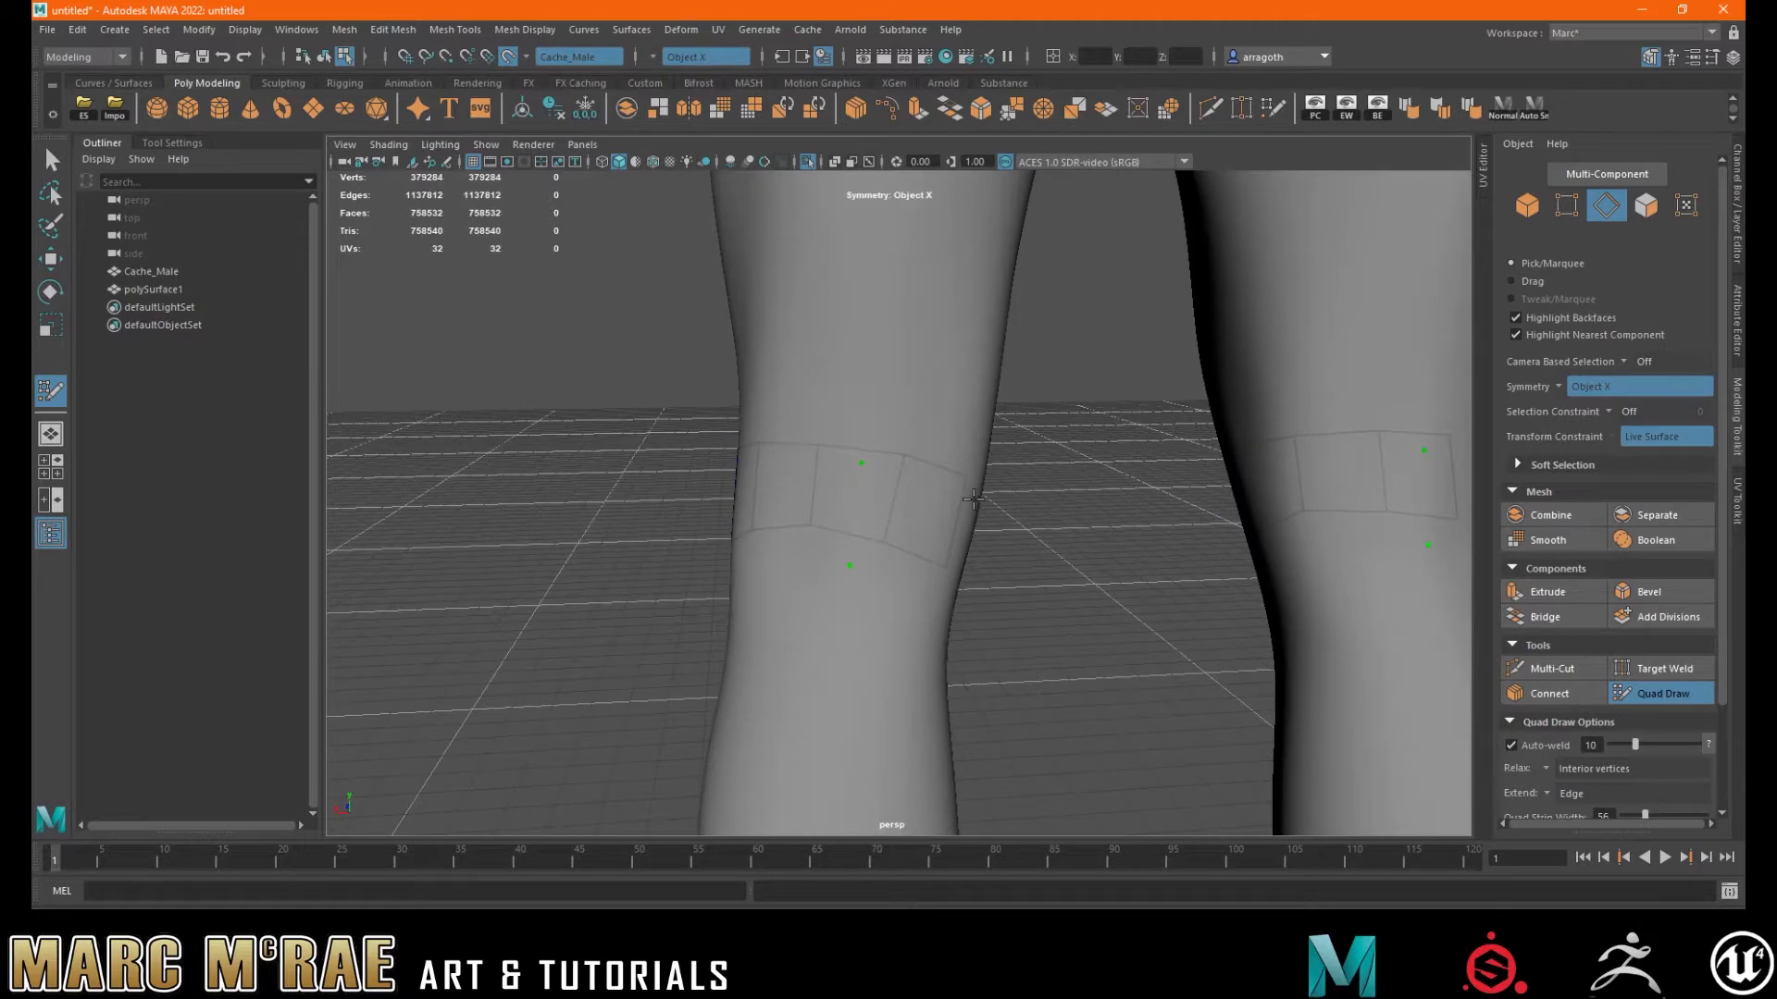
left_click_drag(975, 500, 865, 472, "alt")
left_click(846, 519, "shift")
left_click(809, 486, "shift")
left_click_drag(762, 504, 906, 469, "alt")
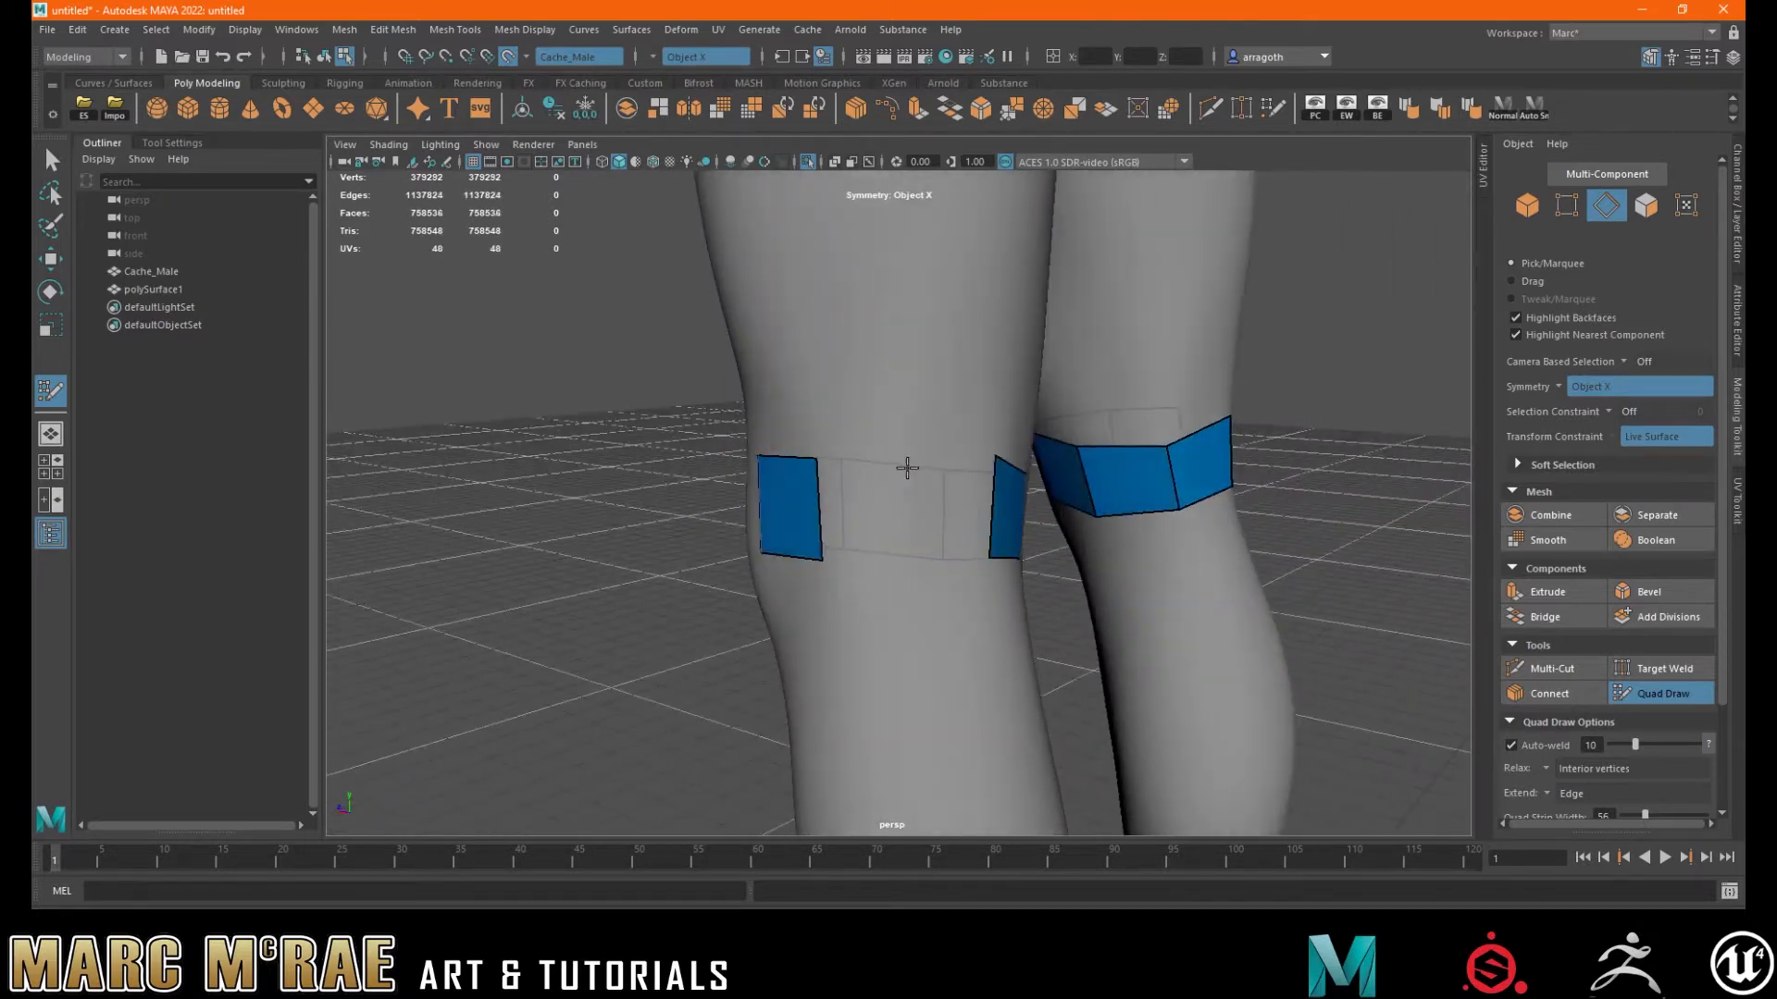
left_click(916, 542, "shift")
left_click(874, 511, "shift")
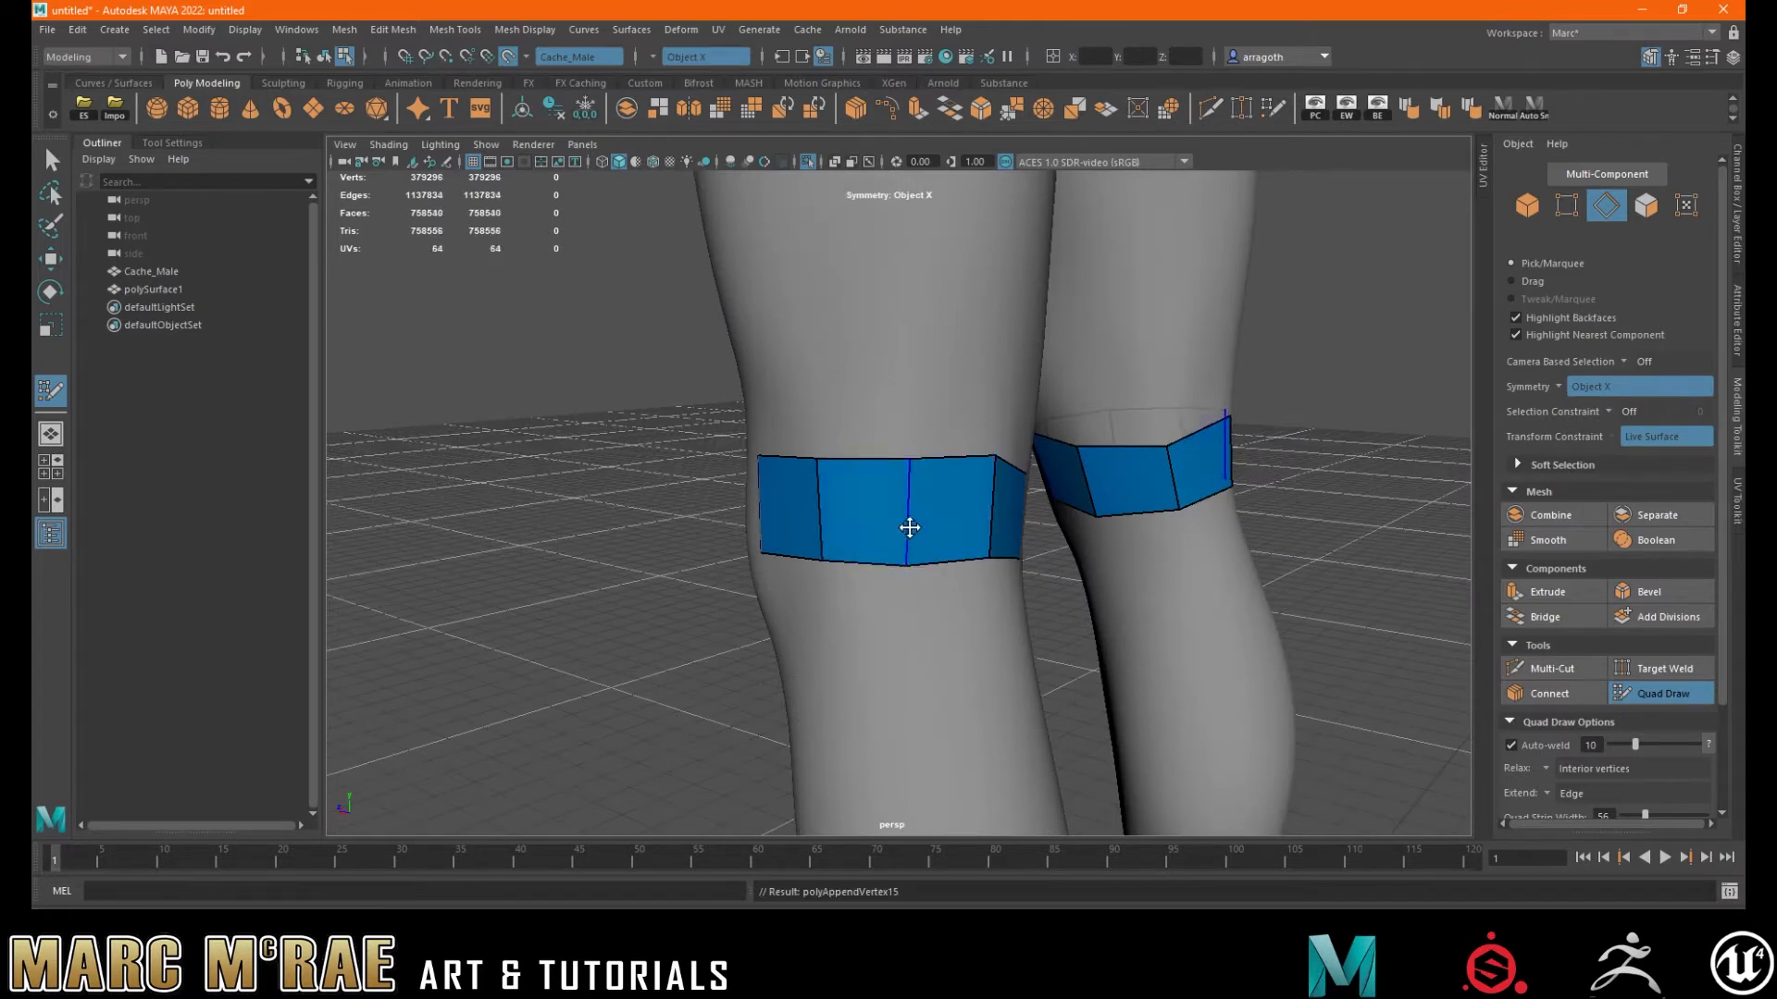
- Extend the ring's lower edge loop down the leg twice to add two rows of quads
left_click_drag(859, 533, 879, 475, "alt")
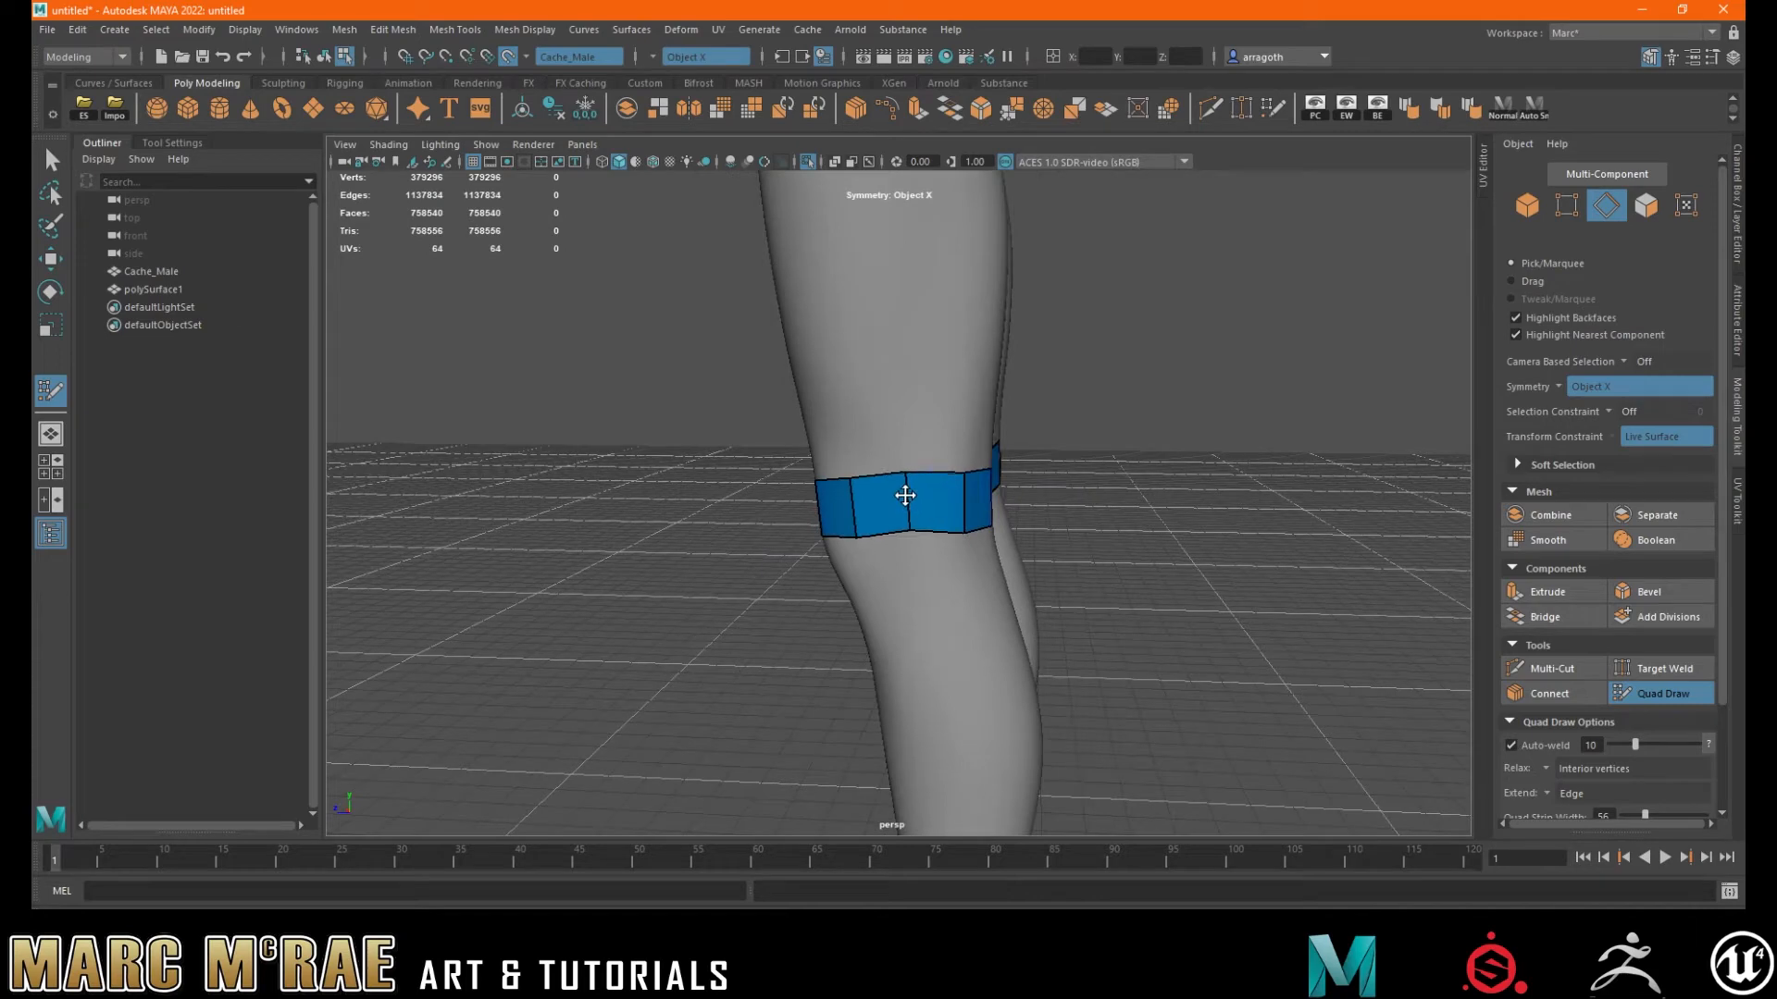
left_click_drag(944, 602, 861, 525, "alt")
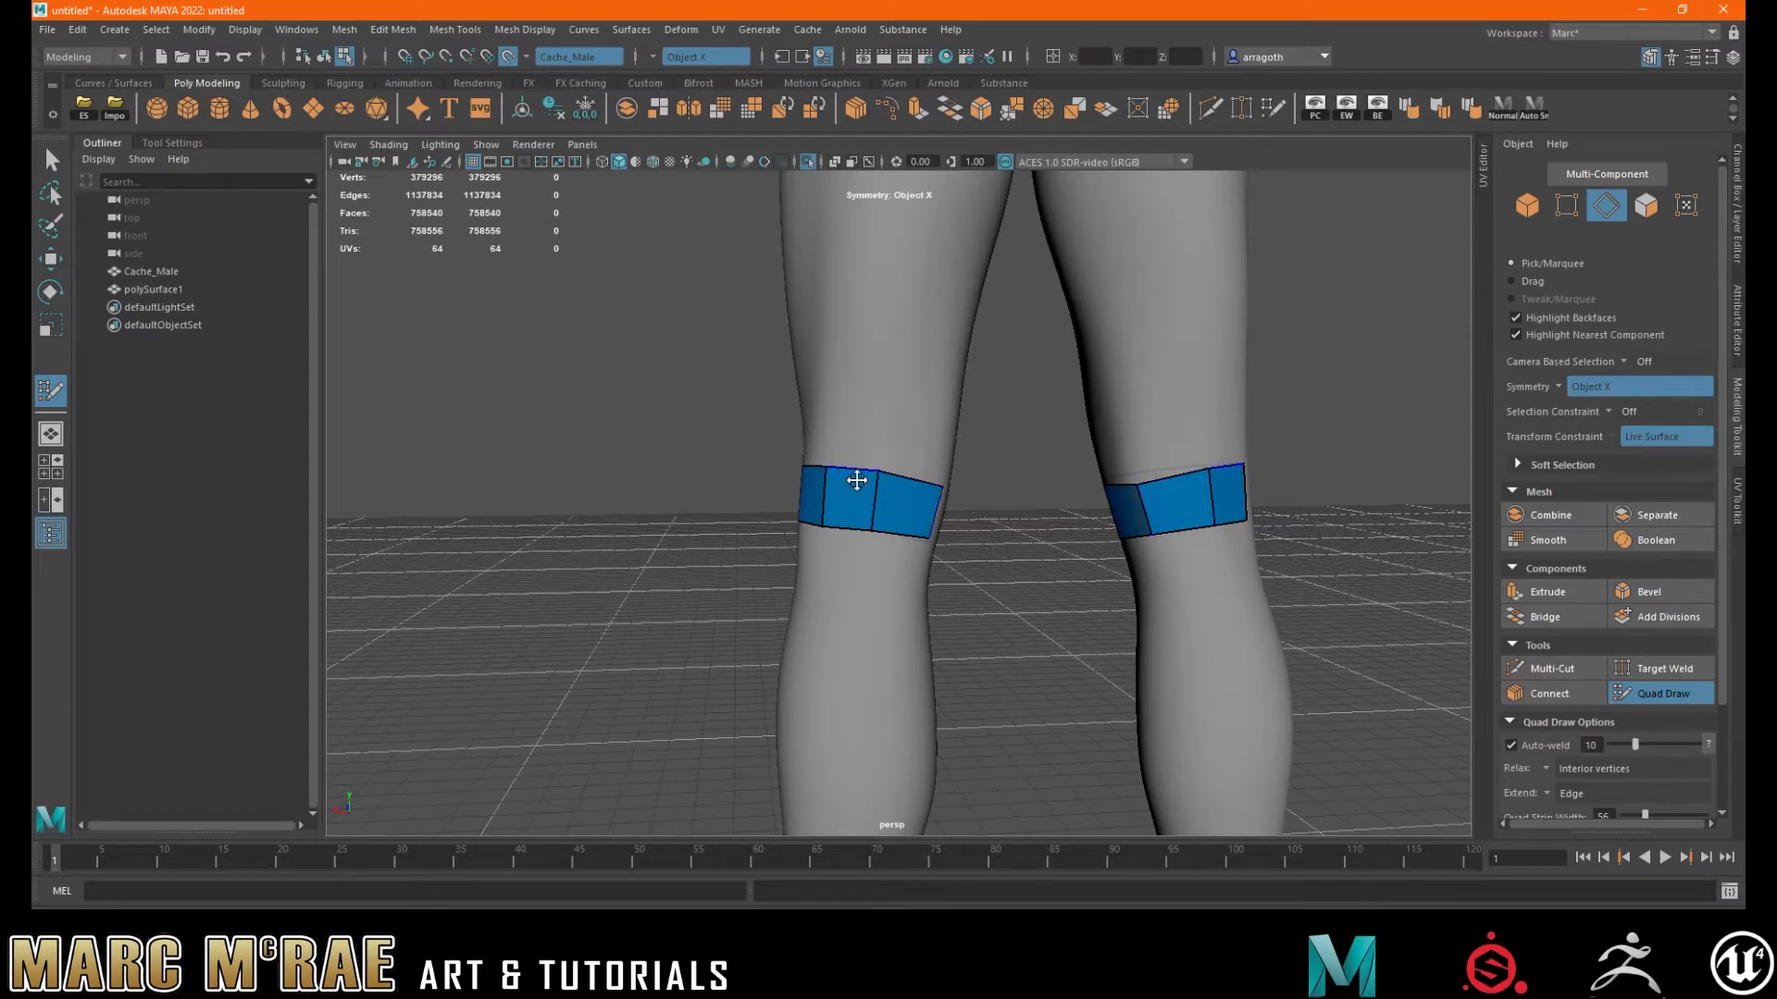
mouse_move(867, 490)
left_mouse_down("alt")
mouse_move(845, 491)
mouse_move(918, 517)
left_mouse_up("alt")
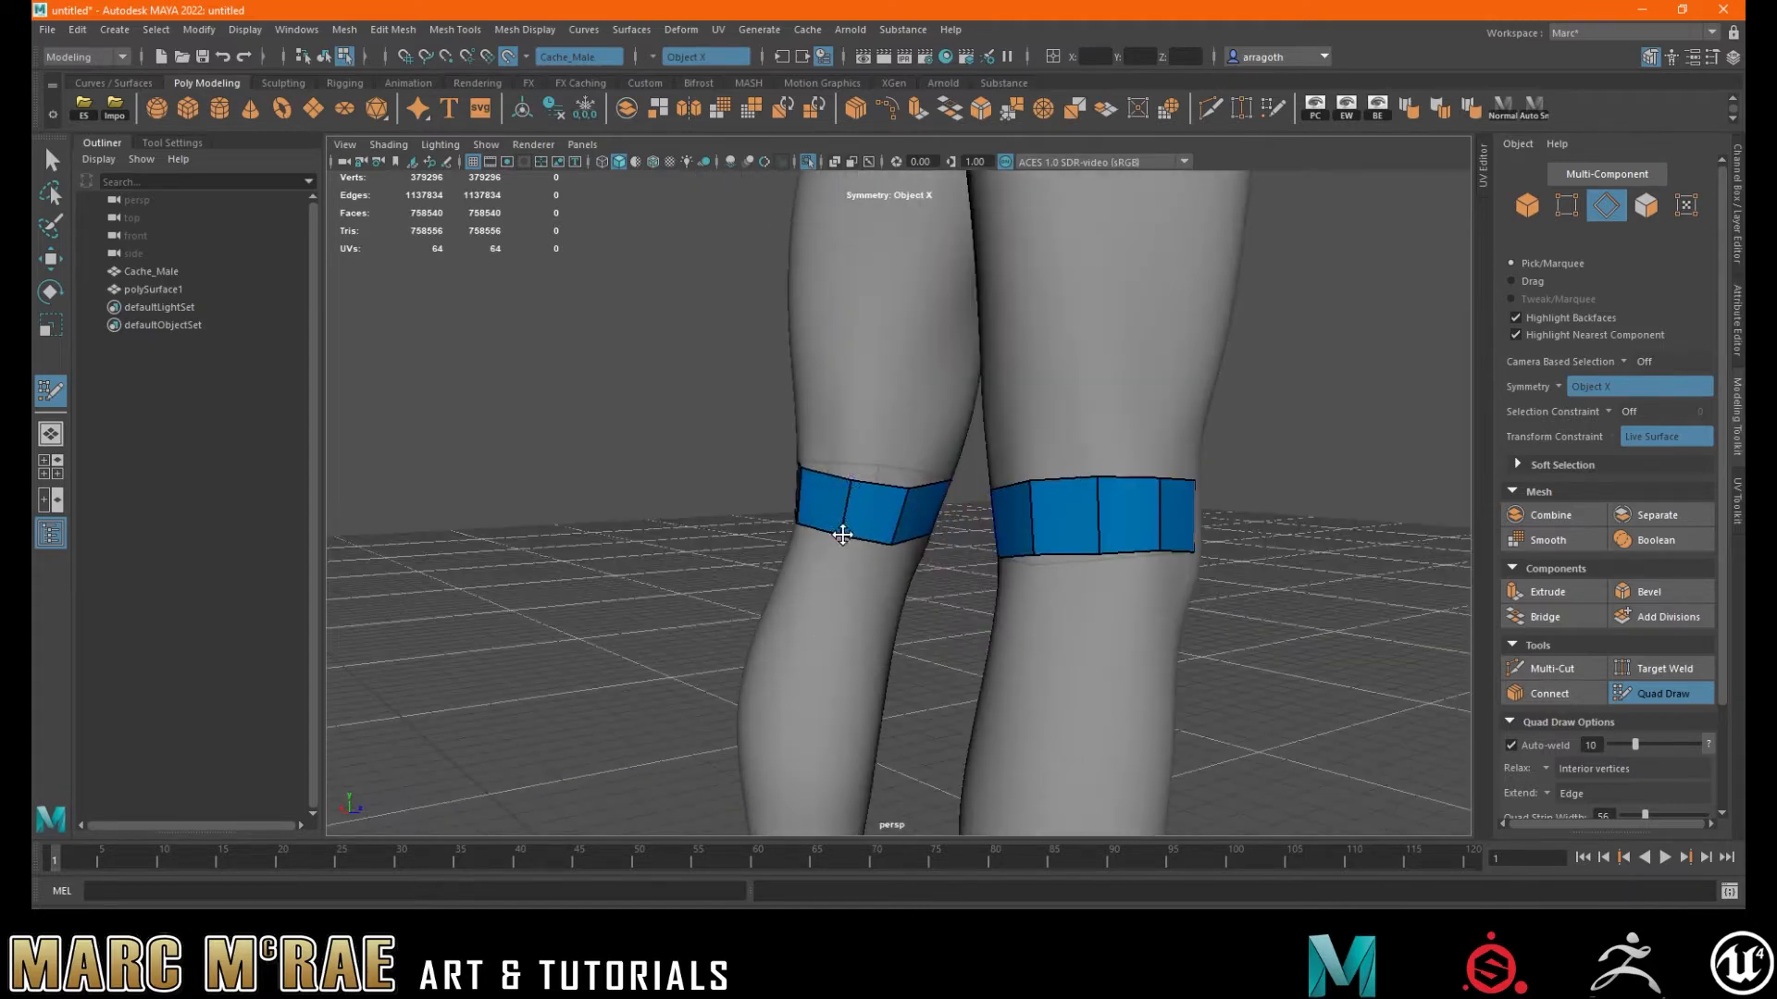
left_click_drag(885, 535, 1053, 531, "alt")
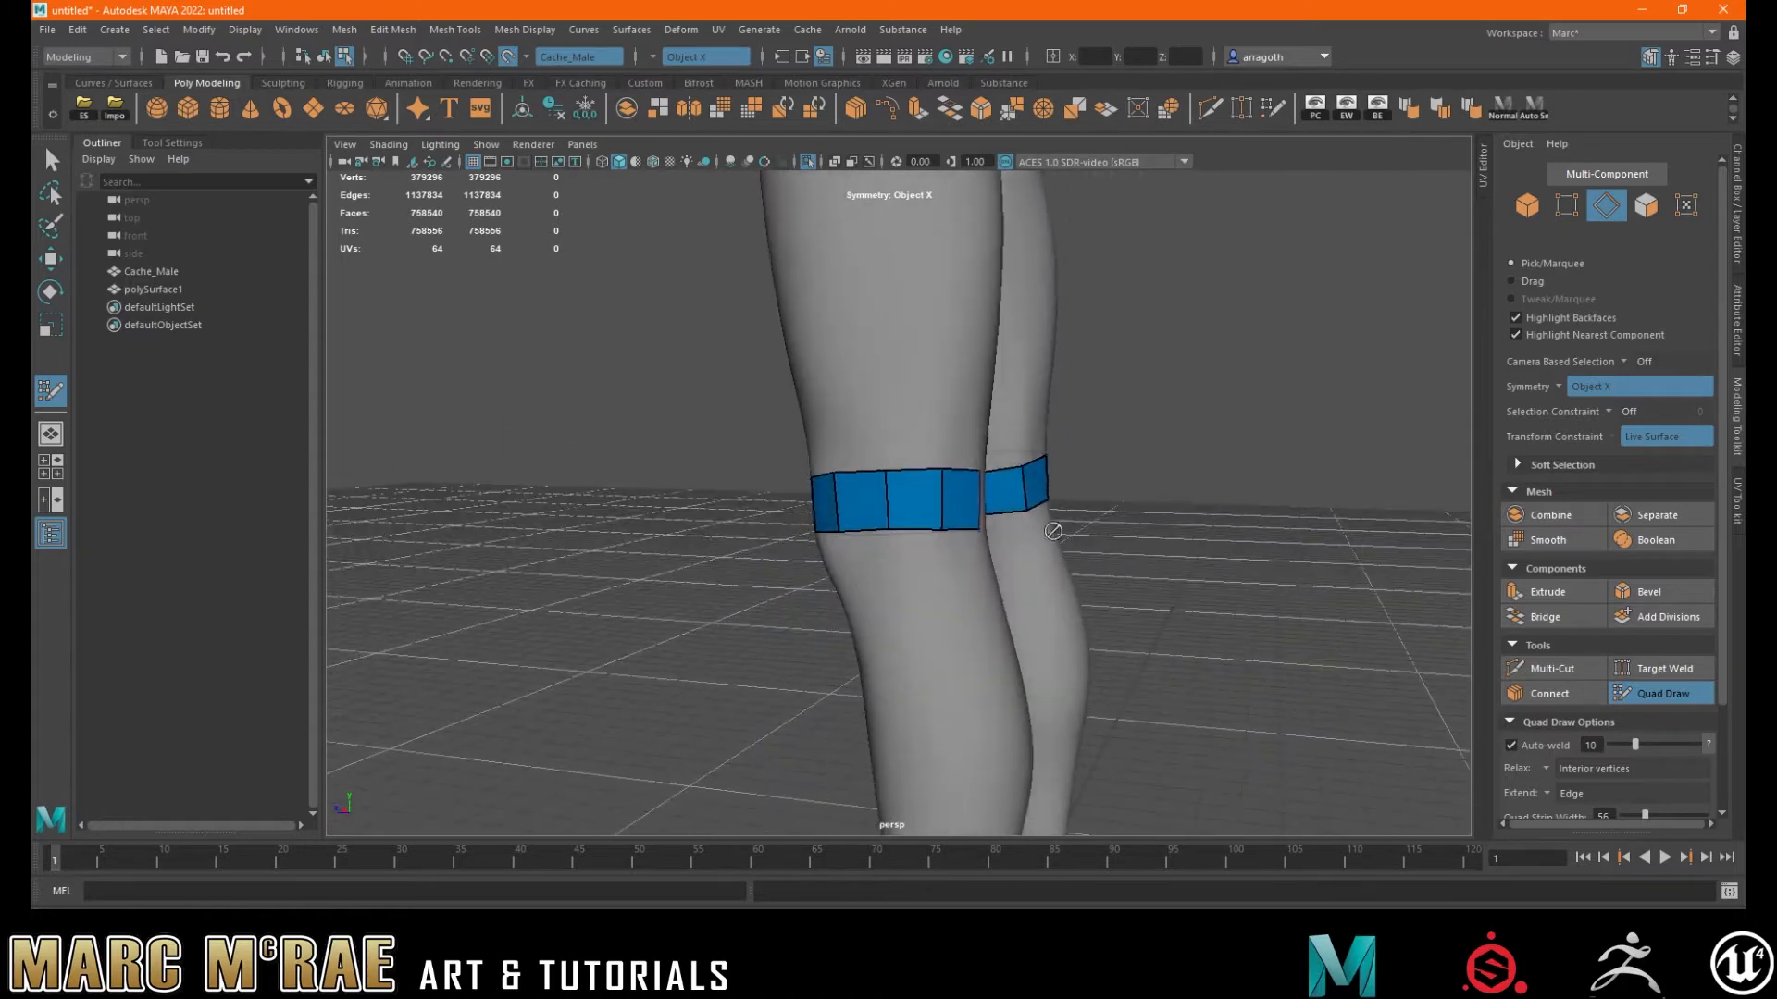
left_click_drag(873, 536, 1022, 533, "alt")
left_click_drag(874, 540, 903, 486, "alt")
middle_click_drag(924, 533, 928, 585)
left_click_drag(1041, 588, 994, 589, "alt")
left_click_drag(885, 576, 961, 575, "alt")
middle_click_drag(952, 579, 955, 635)
- Place points below the band's lower edge and fill them into another row of quads
mouse_move(954, 635)
left_mouse_down("alt")
mouse_move(1016, 633)
mouse_move(930, 653)
mouse_move(837, 639)
mouse_move(924, 643)
left_mouse_up("alt")
right_click_drag(923, 644, 1106, 535, "alt")
left_click_drag(1107, 536, 1121, 529, "alt")
left_click_drag(884, 547, 1039, 652, "alt")
left_click_drag(1188, 639, 838, 597, "alt")
left_click(1072, 743)
left_click(1004, 689, "shift")
left_click(876, 718)
left_click(833, 674, "shift")
left_click_drag(833, 673, 1281, 622, "alt")
left_click(807, 658, "shift")
- Start a row of quads above the band's upper edge by placing points on the thigh and filling them
left_click(1017, 545)
left_click(1098, 536)
left_click(1065, 572, "shift")
left_click_drag(1065, 572, 1147, 578, "alt")
left_click(984, 548)
left_click(1019, 575, "shift")
left_click_drag(758, 566, 866, 563, "alt")
left_click(857, 556)
left_click(864, 576, "shift")
- Fill the remaining quads of the upper row to close it around the leg
left_click_drag(748, 555, 944, 563, "alt")
left_click(762, 546)
left_click(770, 552, "shift")
left_click(724, 533)
left_click(729, 535, "shift")
left_click(952, 557)
left_click(981, 588, "shift")
left_click(871, 558)
left_click(902, 583, "shift")
left_click(801, 571, "shift")
- Relax the quads over the front of the knee to even out their spacing
left_click_drag(787, 549, 1388, 563, "alt")
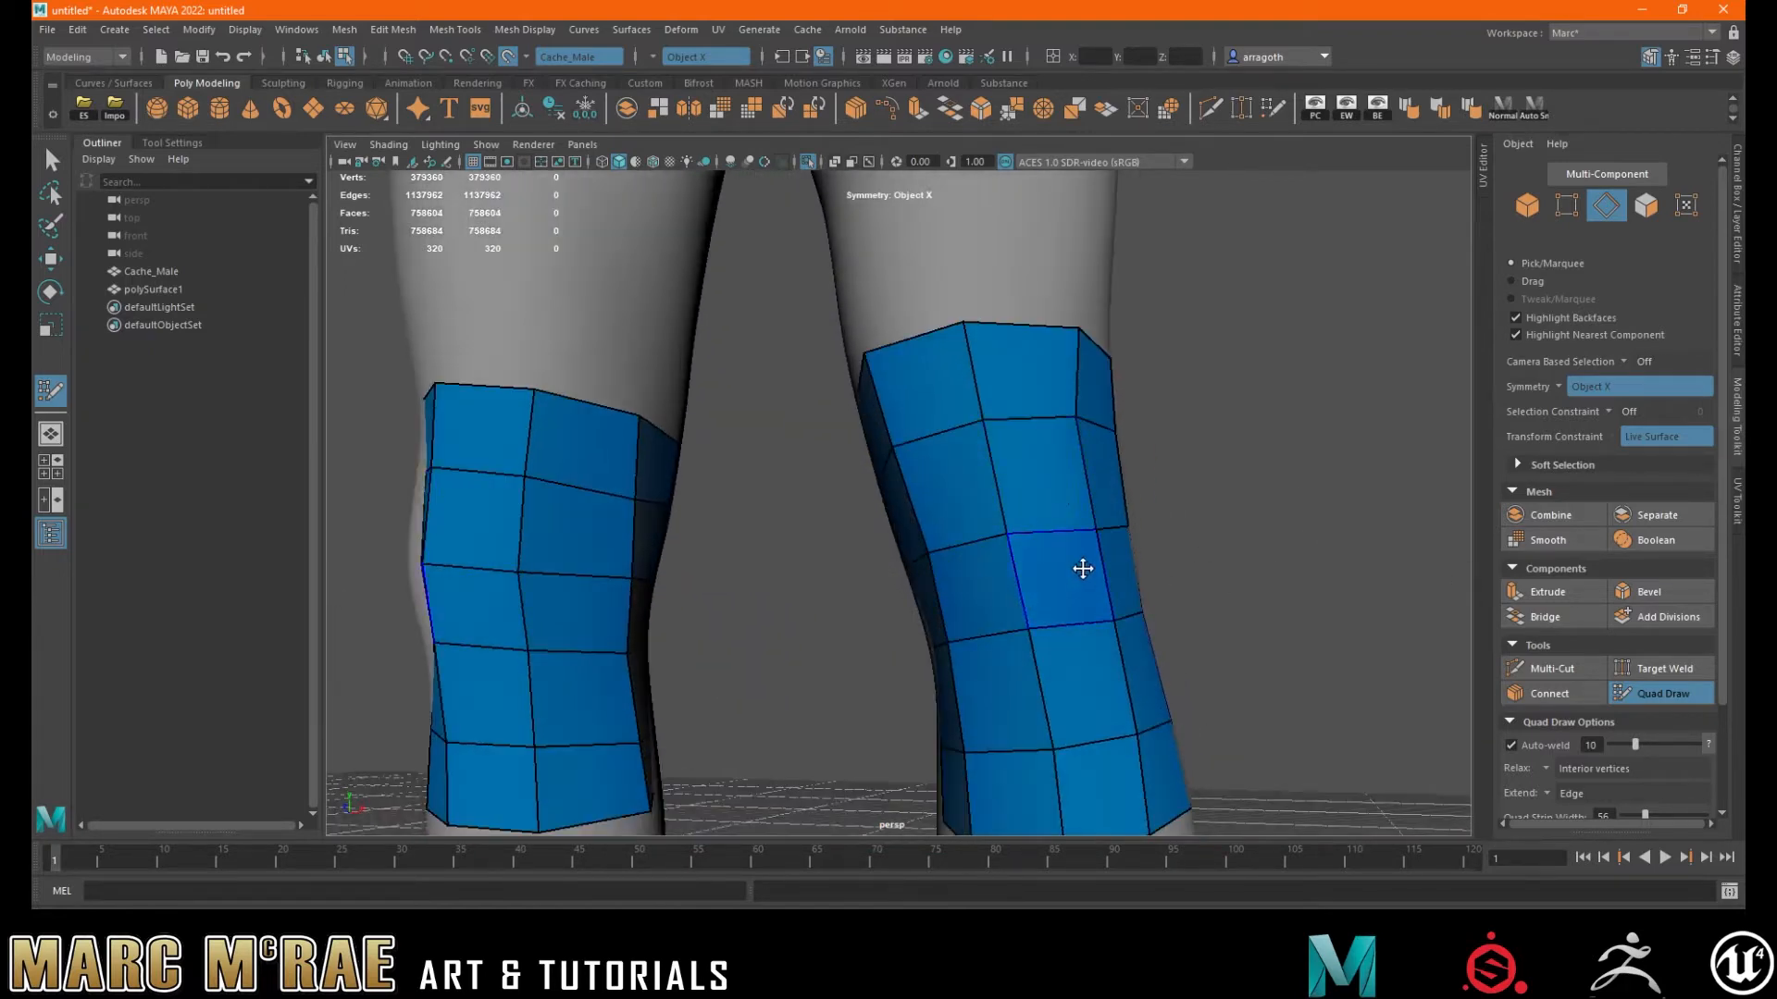
left_click_drag(1071, 555, 991, 567, "alt")
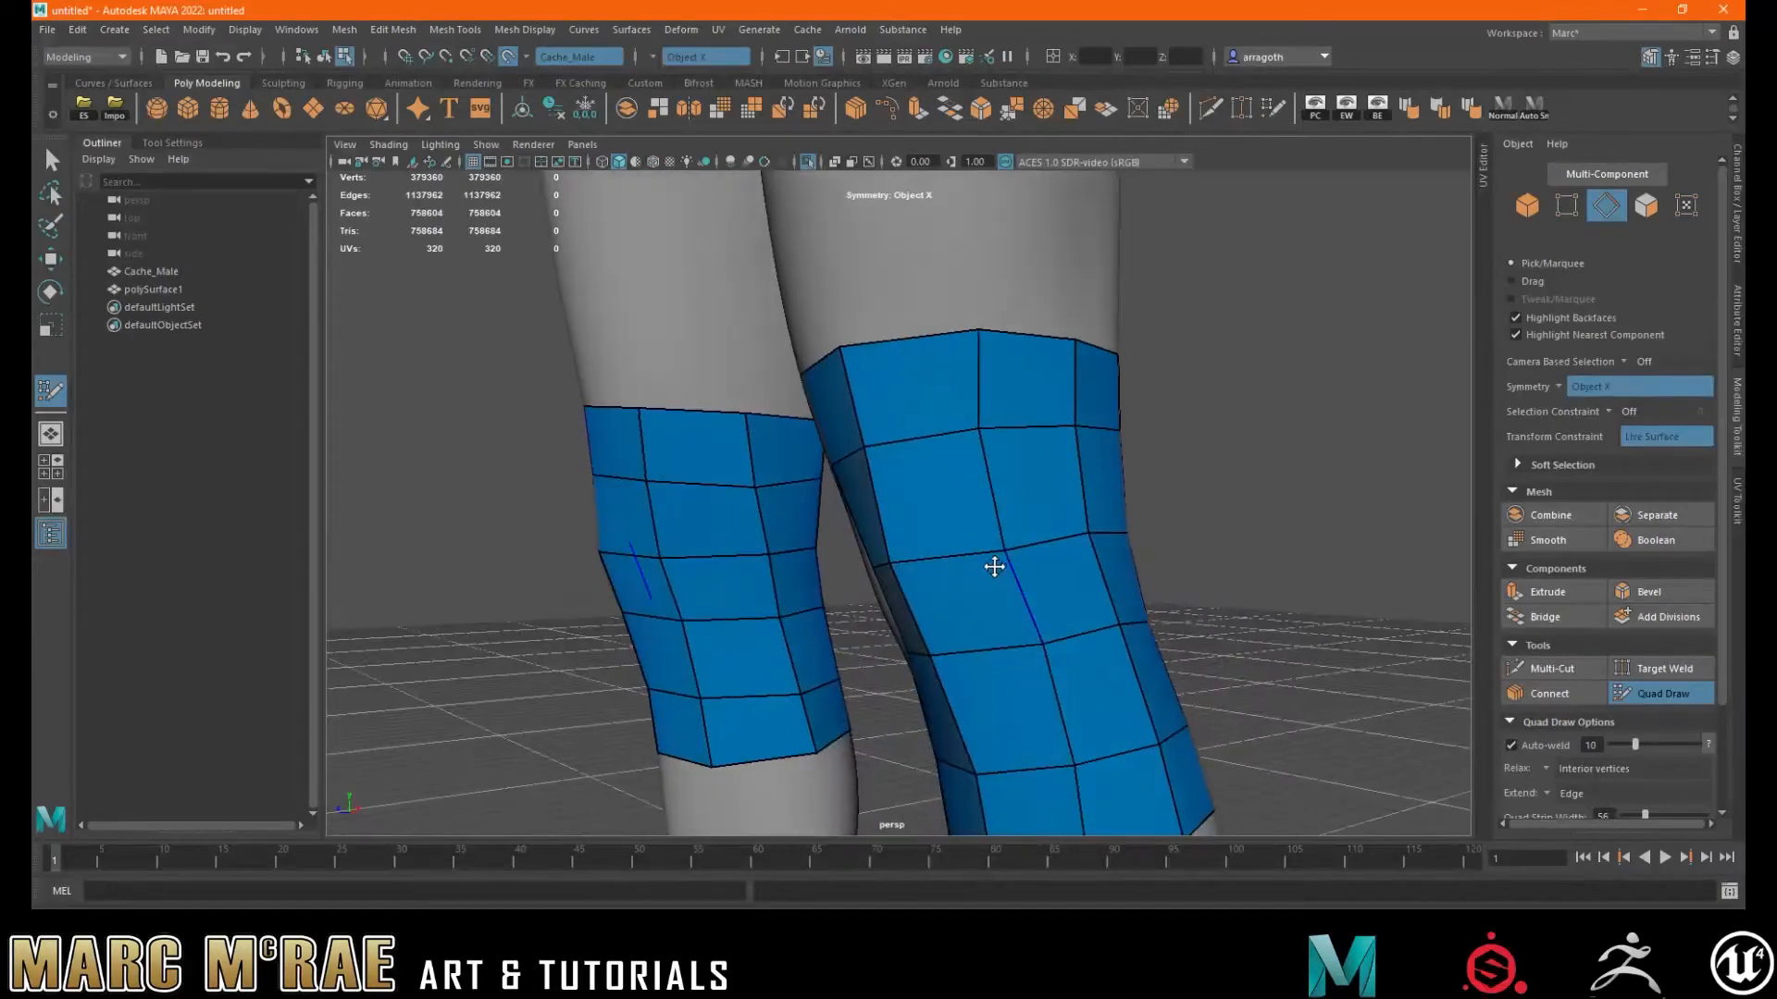
right_click_drag(963, 559, 1075, 589, "alt")
mouse_move(978, 571)
left_mouse_down("shift")
mouse_move(933, 553)
mouse_move(1104, 539)
mouse_move(958, 719)
mouse_move(1092, 672)
mouse_move(1119, 708)
left_mouse_up("shift")
mouse_move(1147, 560)
left_mouse_down("alt")
mouse_move(940, 564)
mouse_move(1164, 548)
left_mouse_up("alt")
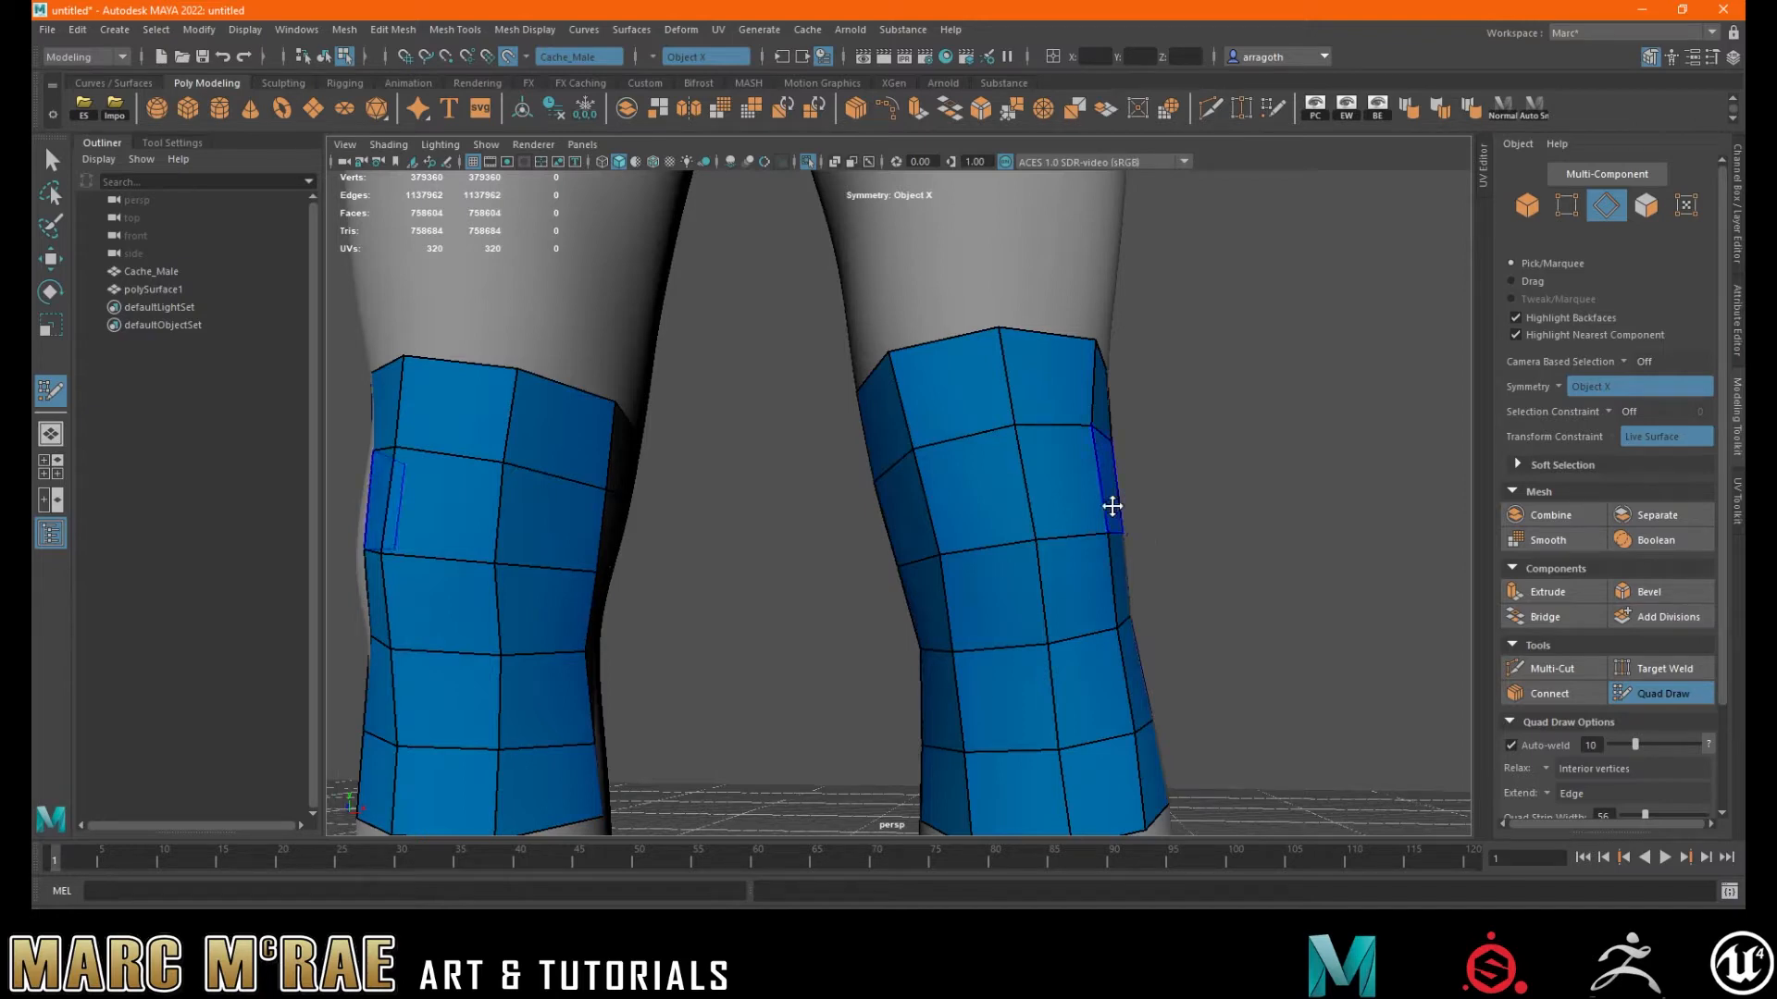
- Exit Quad Draw and isolate polySurface1 in the viewport
left_click_drag(1112, 506, 1178, 511, "alt")
left_click_drag(978, 519, 896, 528, "alt")
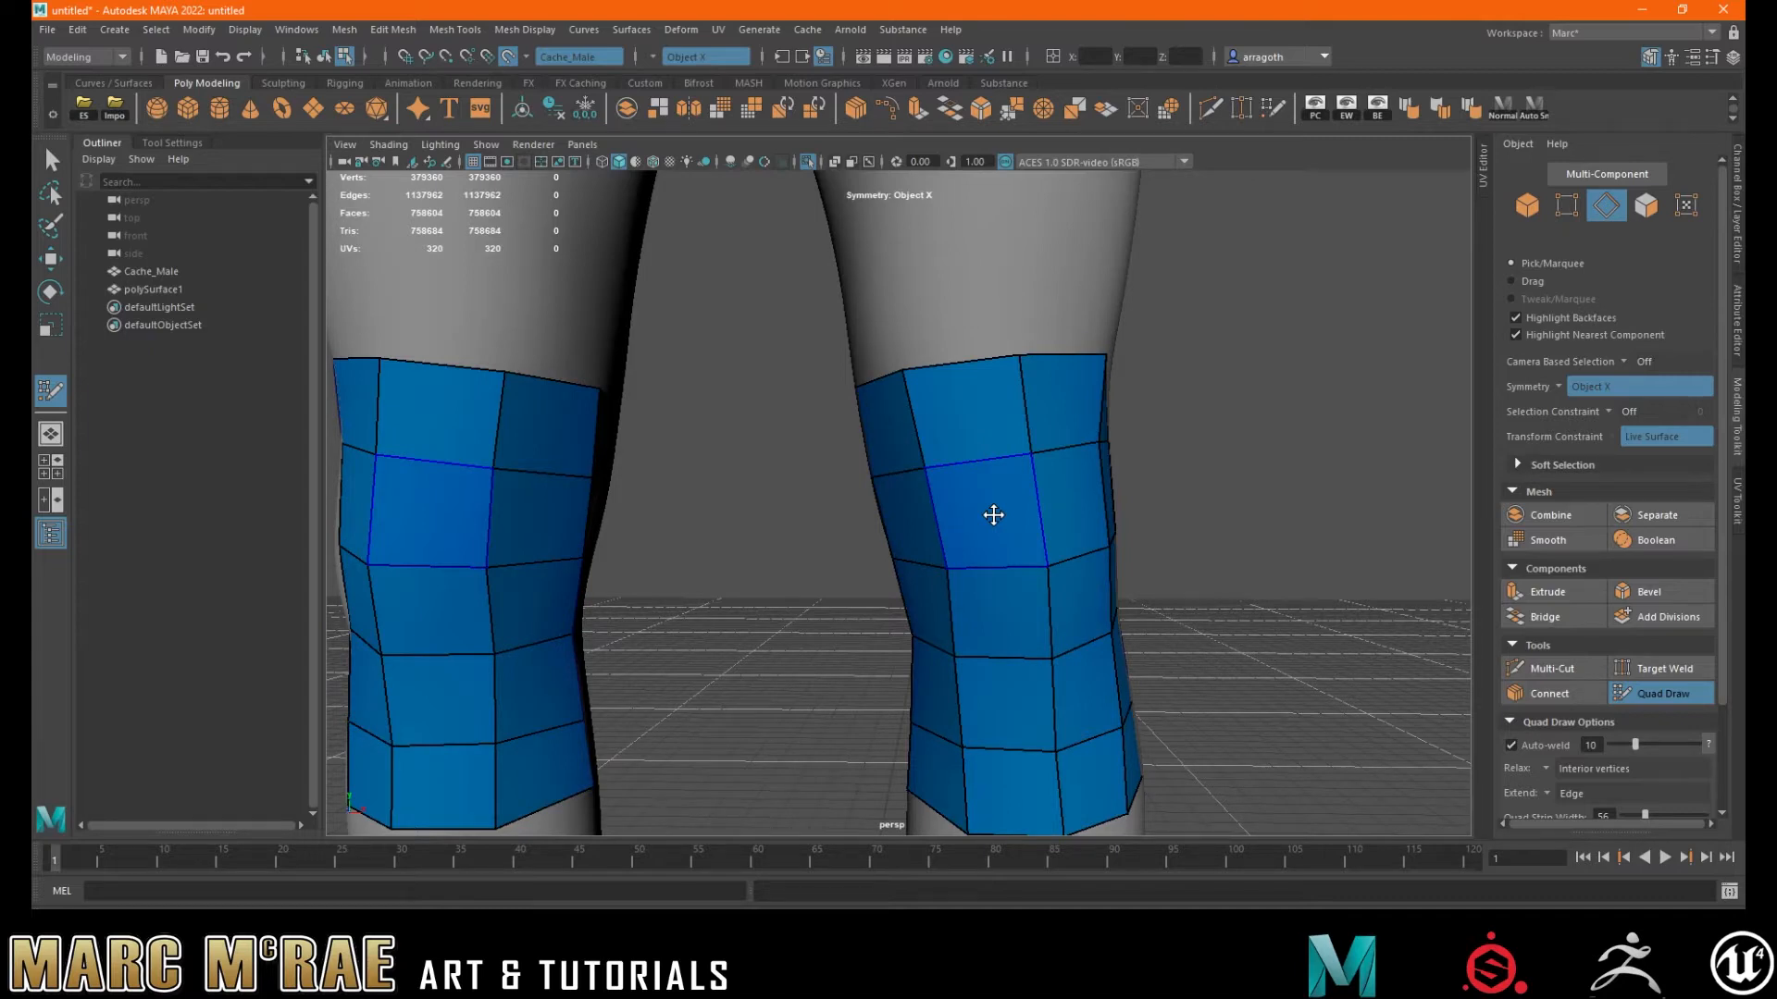
mouse_move(1019, 515)
left_mouse_down("alt")
mouse_move(1114, 508)
mouse_move(988, 525)
left_mouse_up("alt")
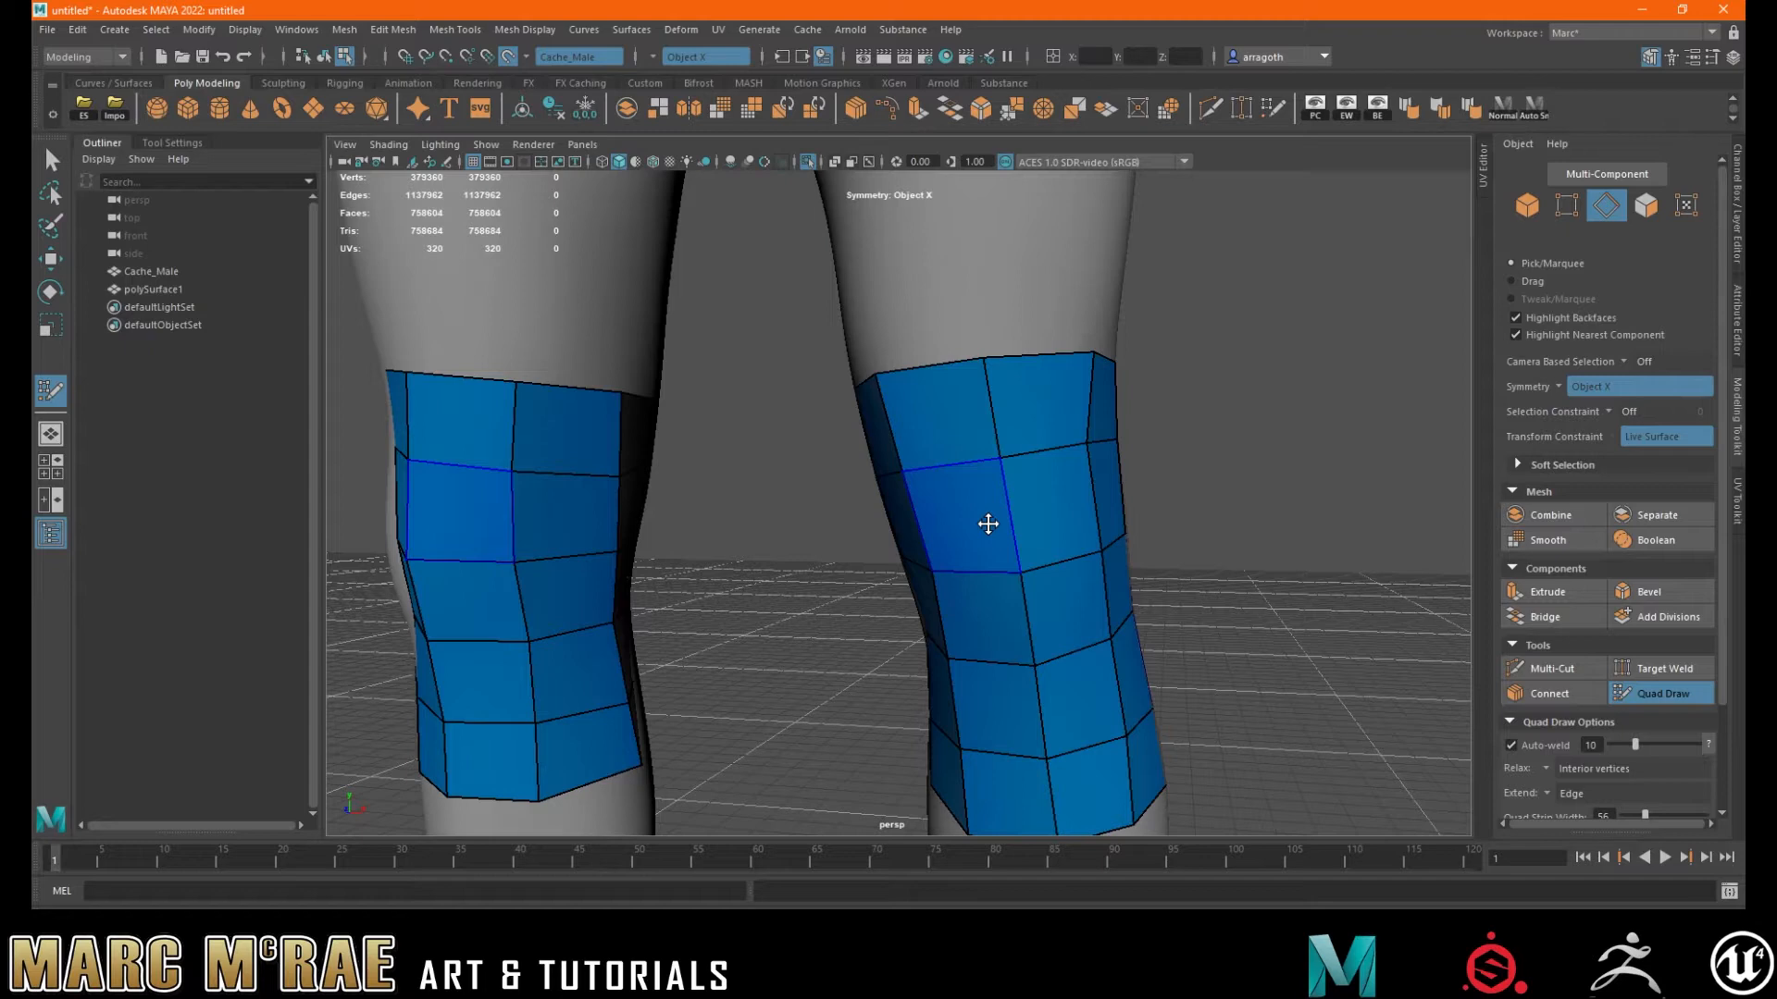
left_click_drag(1012, 524, 968, 587, "alt")
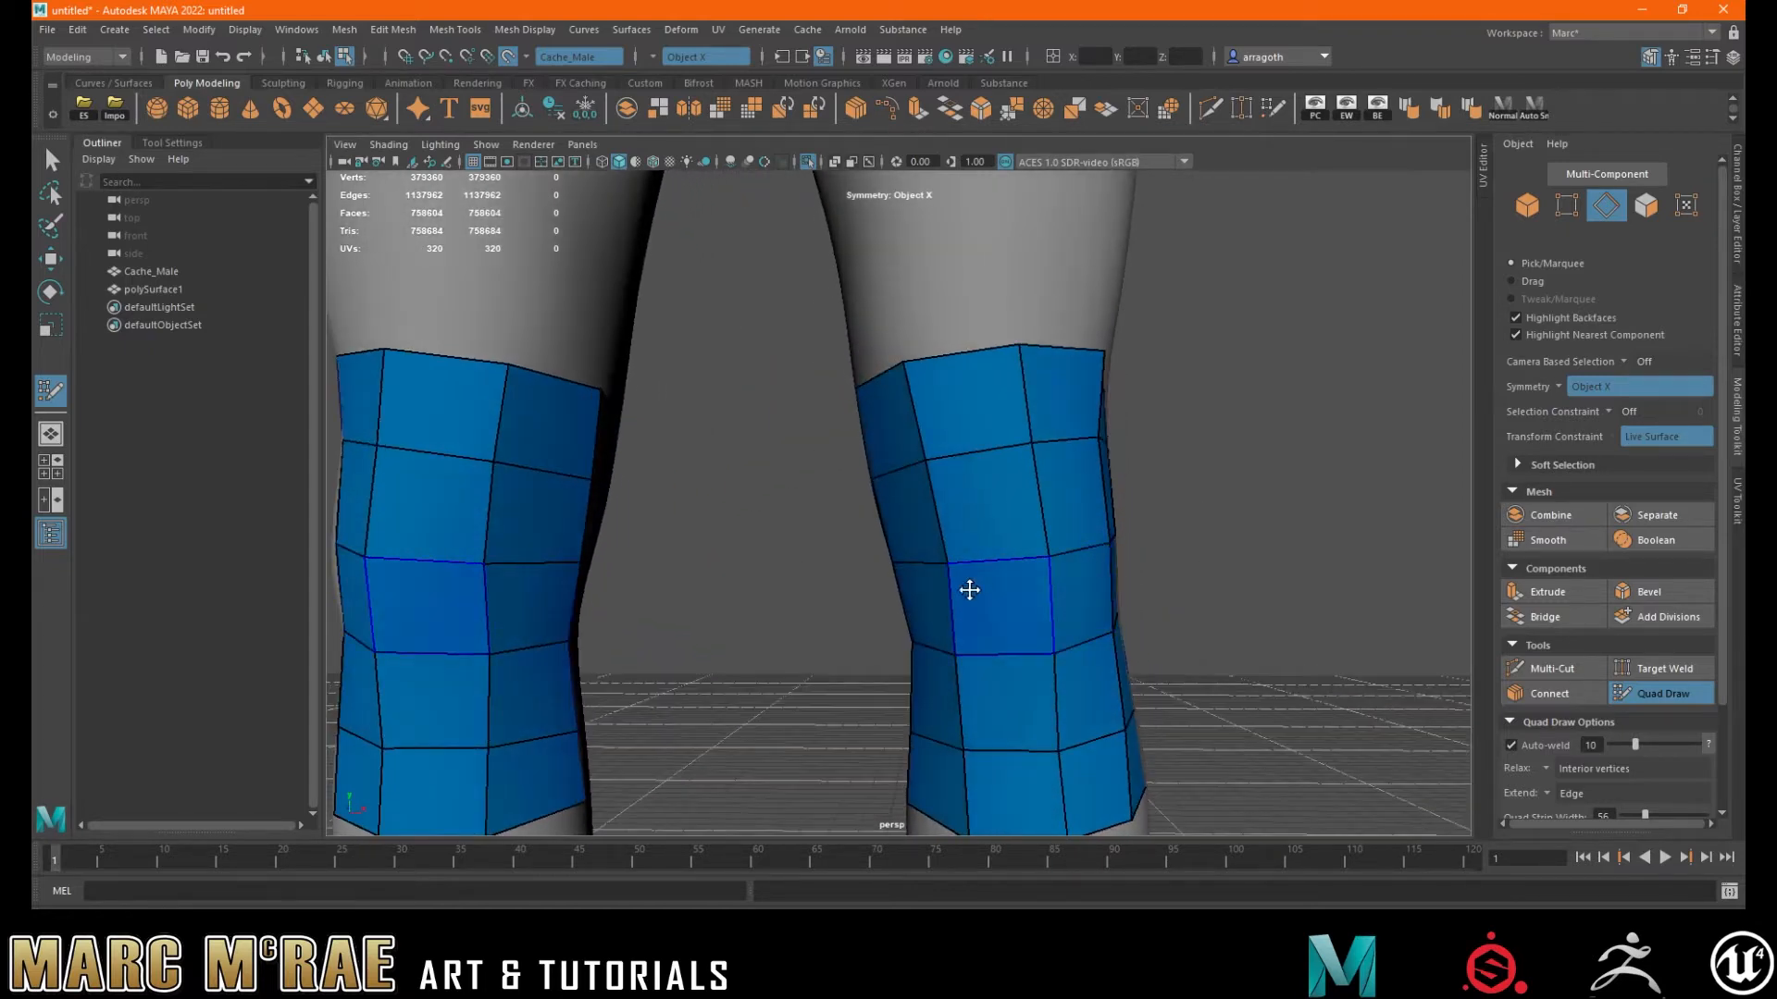
left_click_drag(1041, 633, 959, 635, "alt")
left_click(1629, 694)
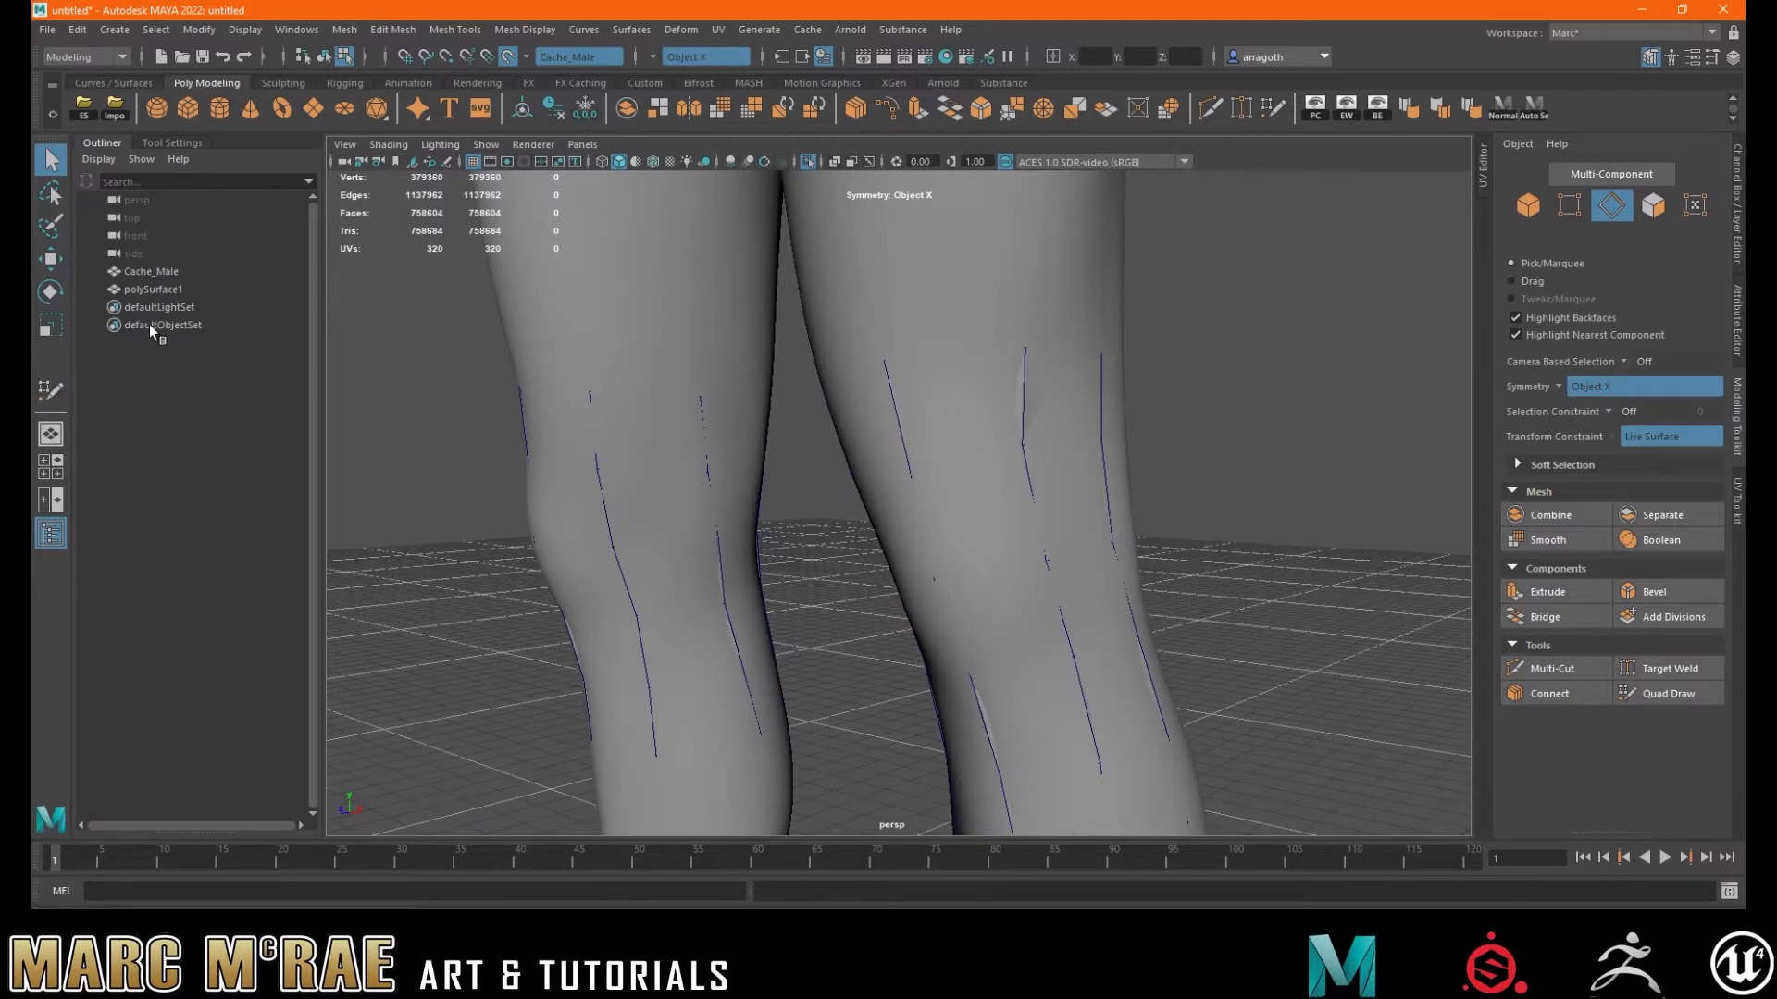
left_click(146, 291)
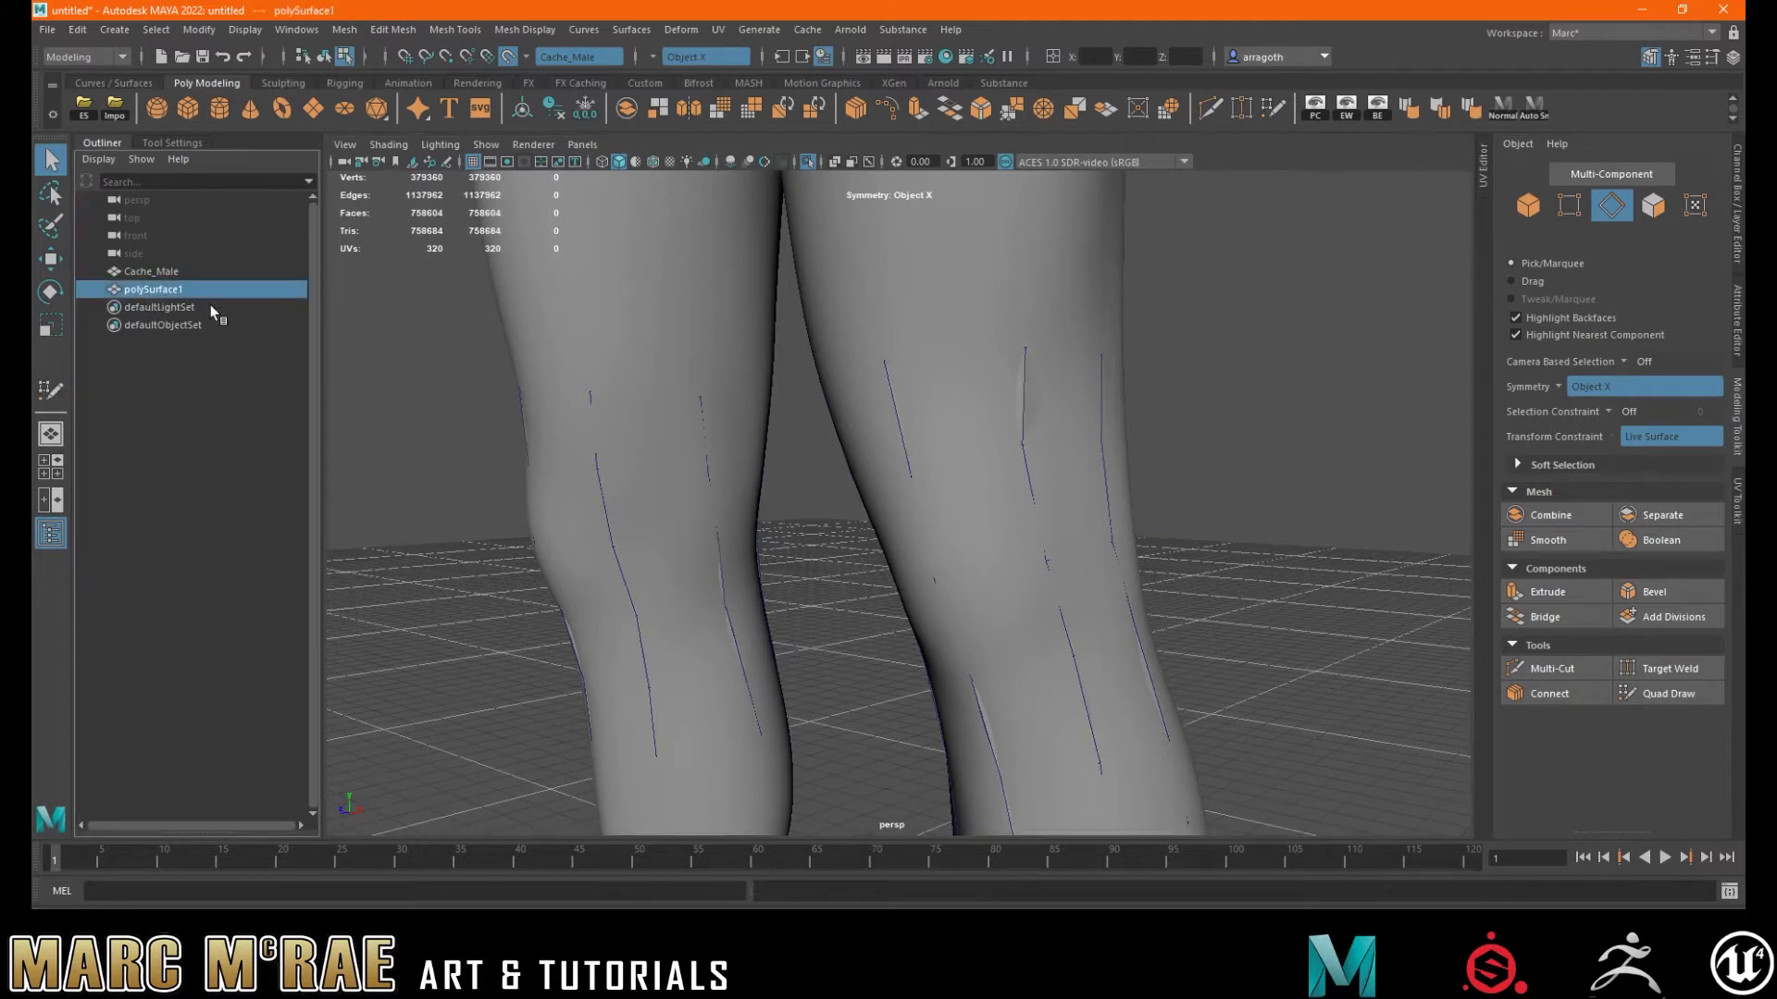
left_click(802, 162)
- Extrude the eight faces per leg in the second and third rows over the kneecap with an offset of 3.2
scroll(1035, 422, "up", 2)
left_click_drag(1034, 422, 952, 465, "alt")
right_click_drag(950, 454, 951, 500)
left_click(937, 435)
left_click(929, 515, "shift")
left_click(1018, 444, "shift")
left_click(1016, 513, "shift")
left_click(829, 426, "shift")
left_click(853, 531, "shift")
left_click_drag(979, 498, 1018, 411, "alt")
left_click(899, 434, "shift")
left_click(902, 438, "shift")
left_click(963, 539, "shift")
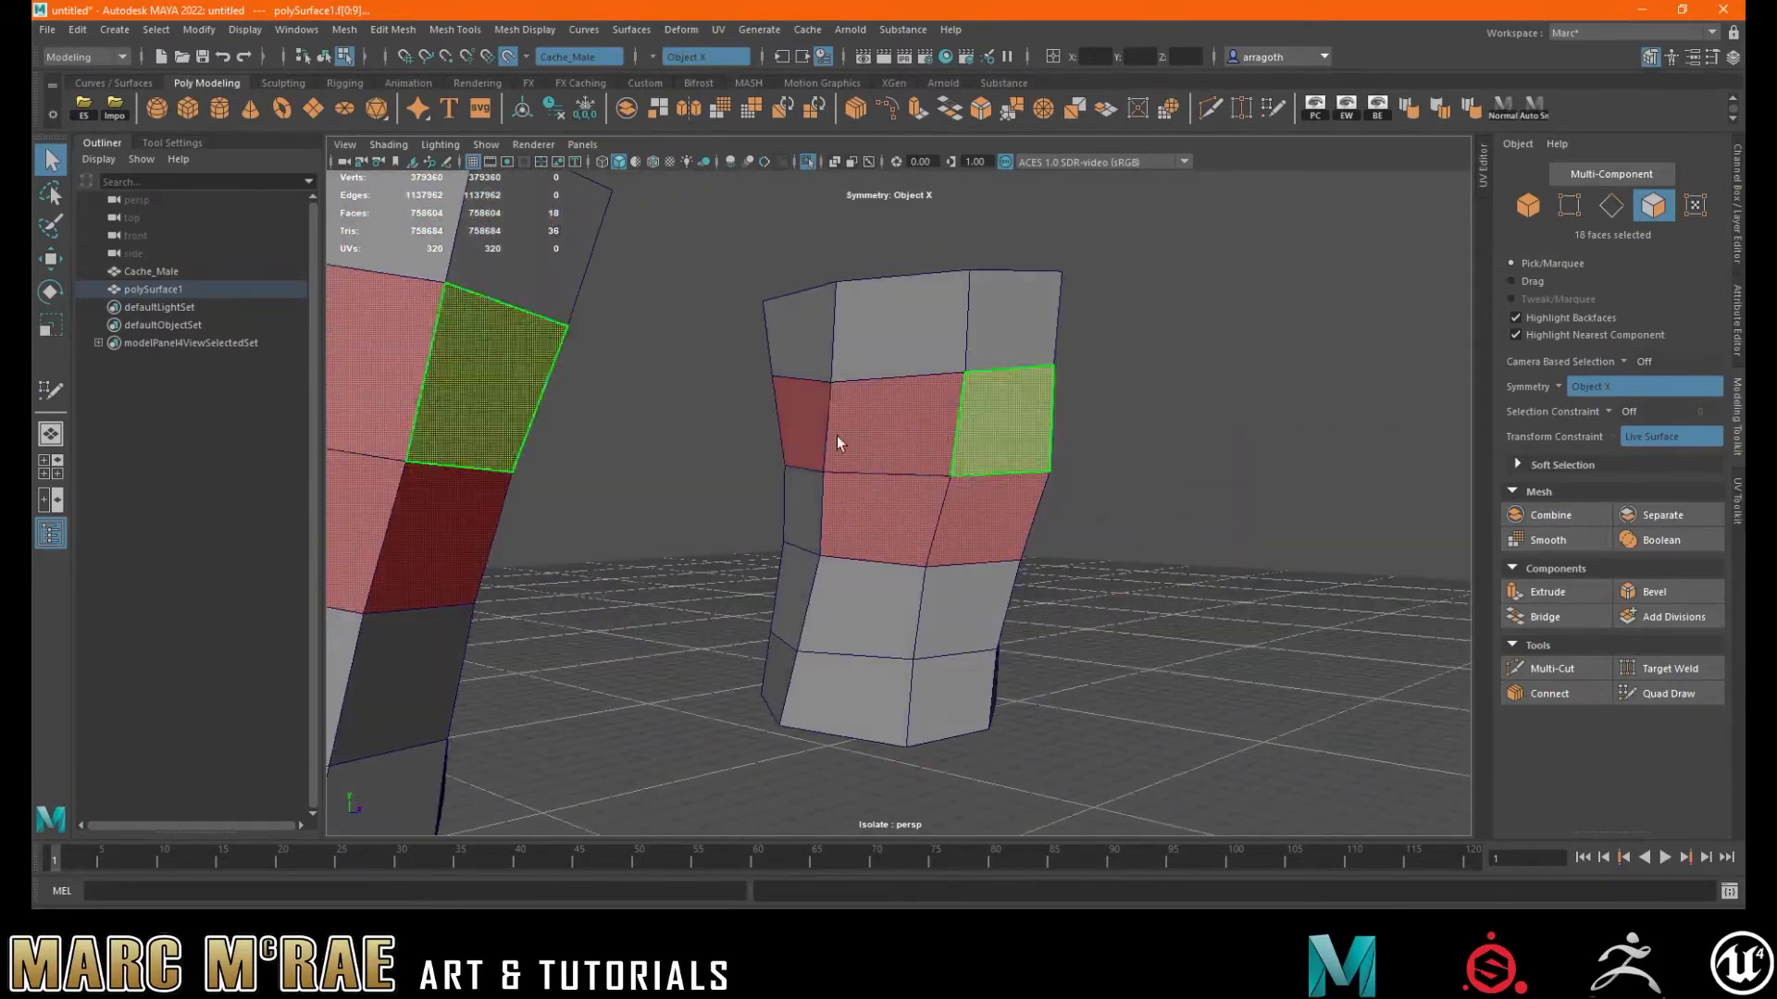
left_click(816, 429, "shift")
mouse_move(1138, 482)
left_mouse_down("alt")
mouse_move(1190, 484)
mouse_move(1063, 488)
mouse_move(1157, 483)
mouse_move(1102, 508)
mouse_move(1099, 480)
mouse_move(1115, 483)
left_mouse_up("alt")
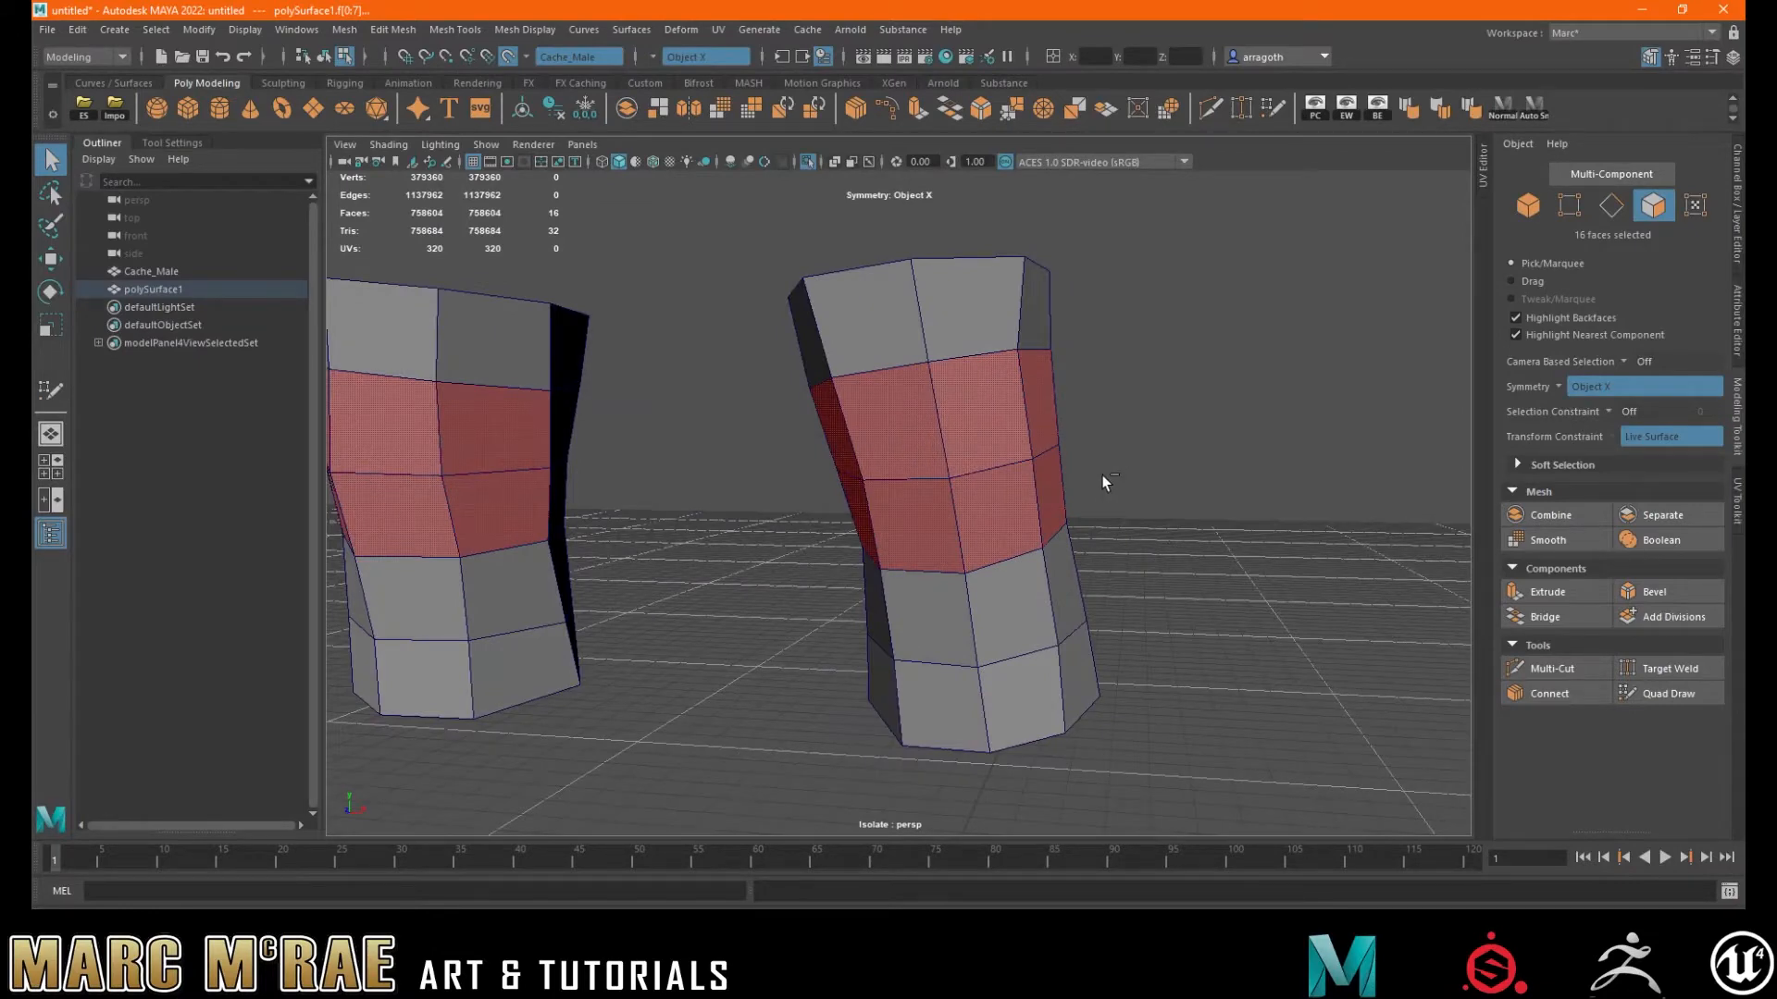
key("ctrl+e")
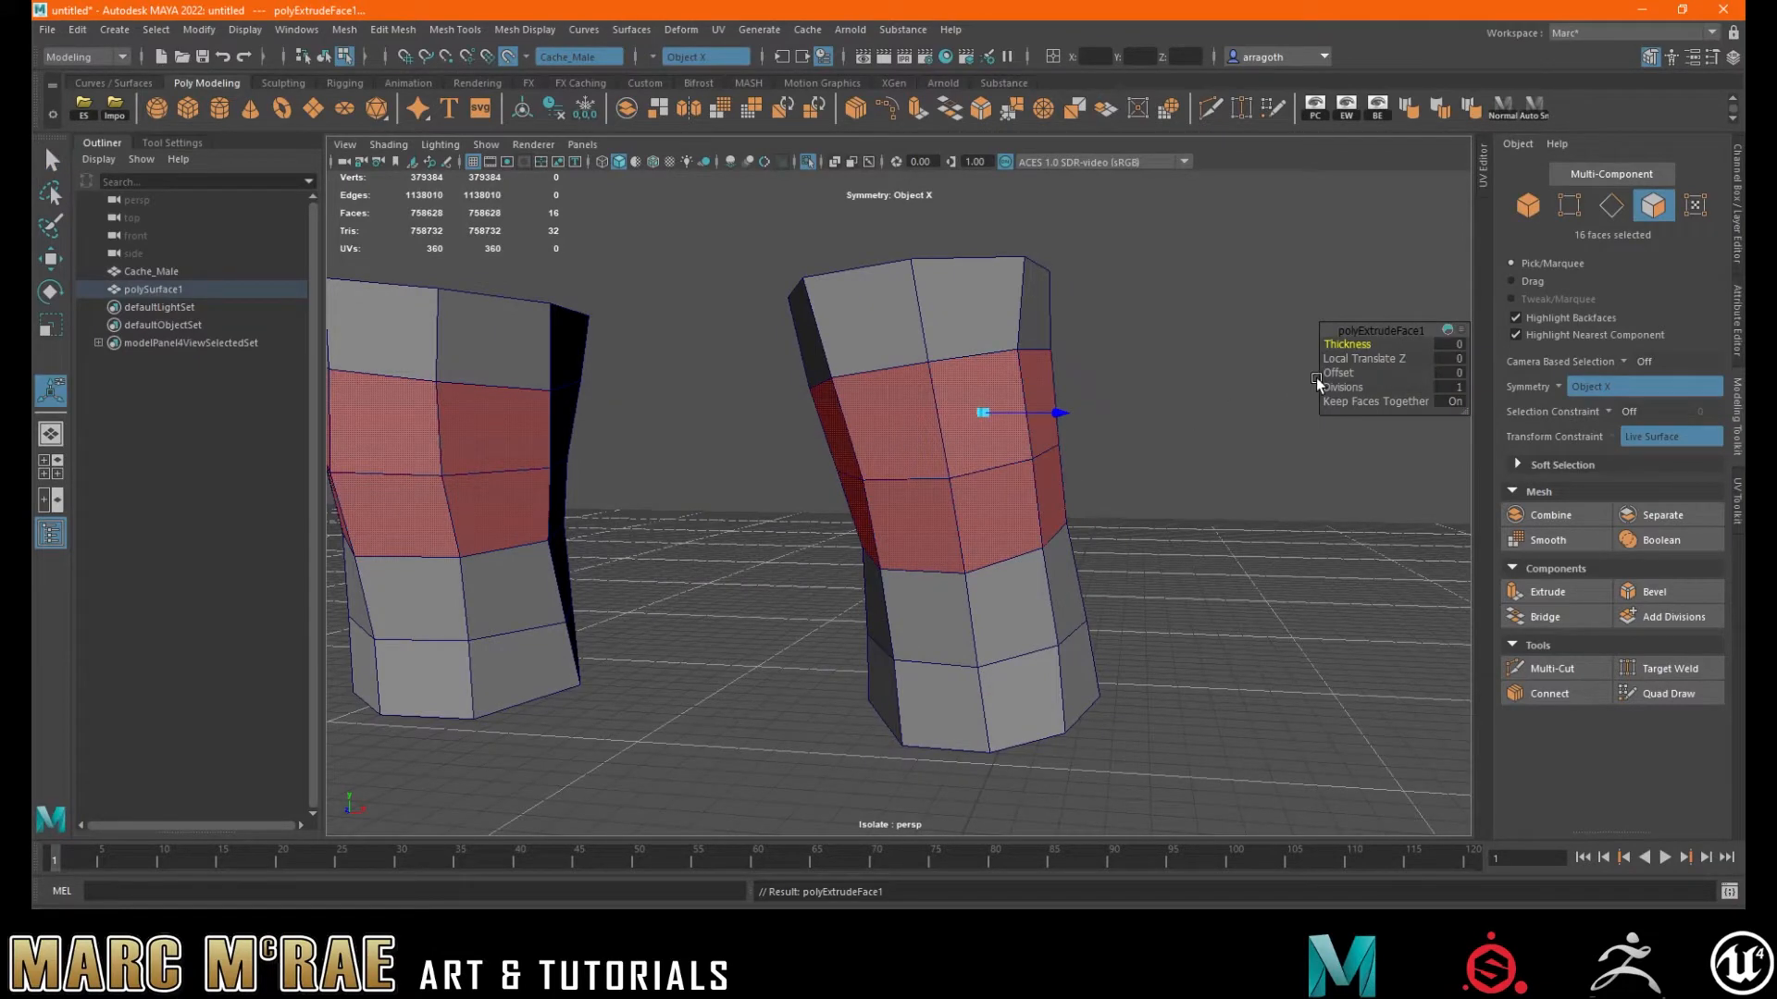
left_click_drag(1340, 373, 1364, 385)
- Return to Quad Draw, adjust the corner vertices of the inset kneecap loop, and inspect the new edge flow from all sides
left_click_drag(1017, 453, 1022, 459, "alt")
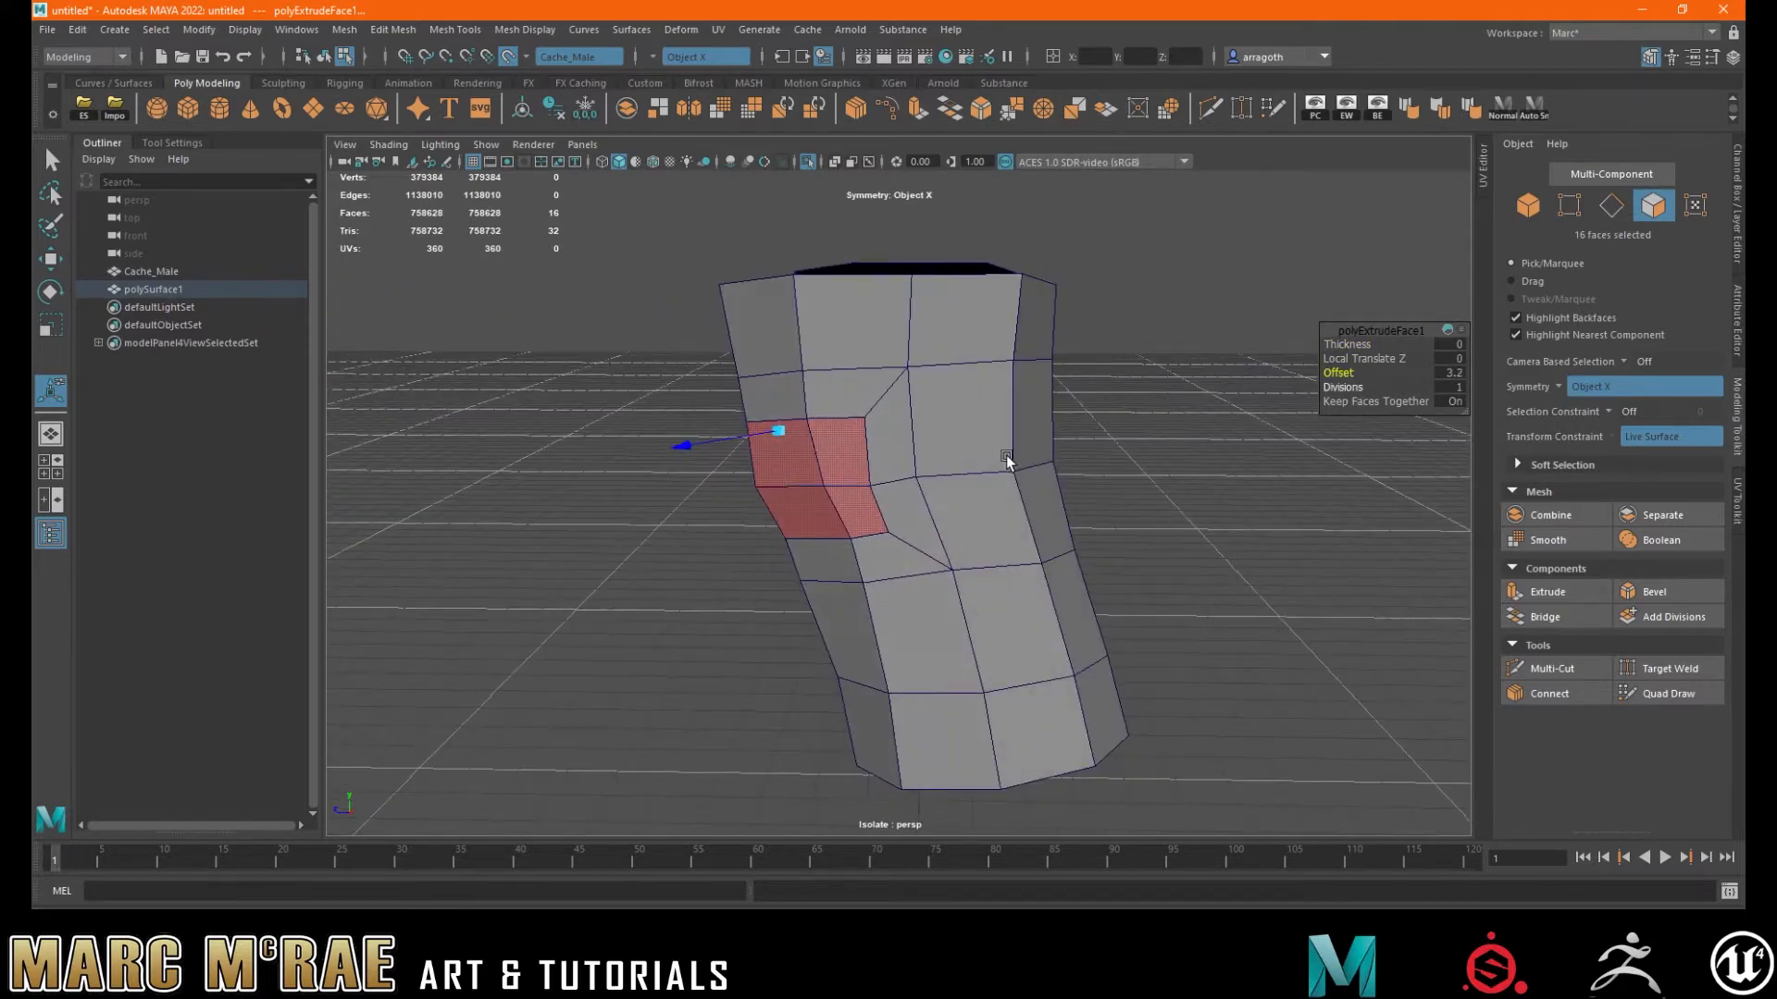
left_click(1661, 693)
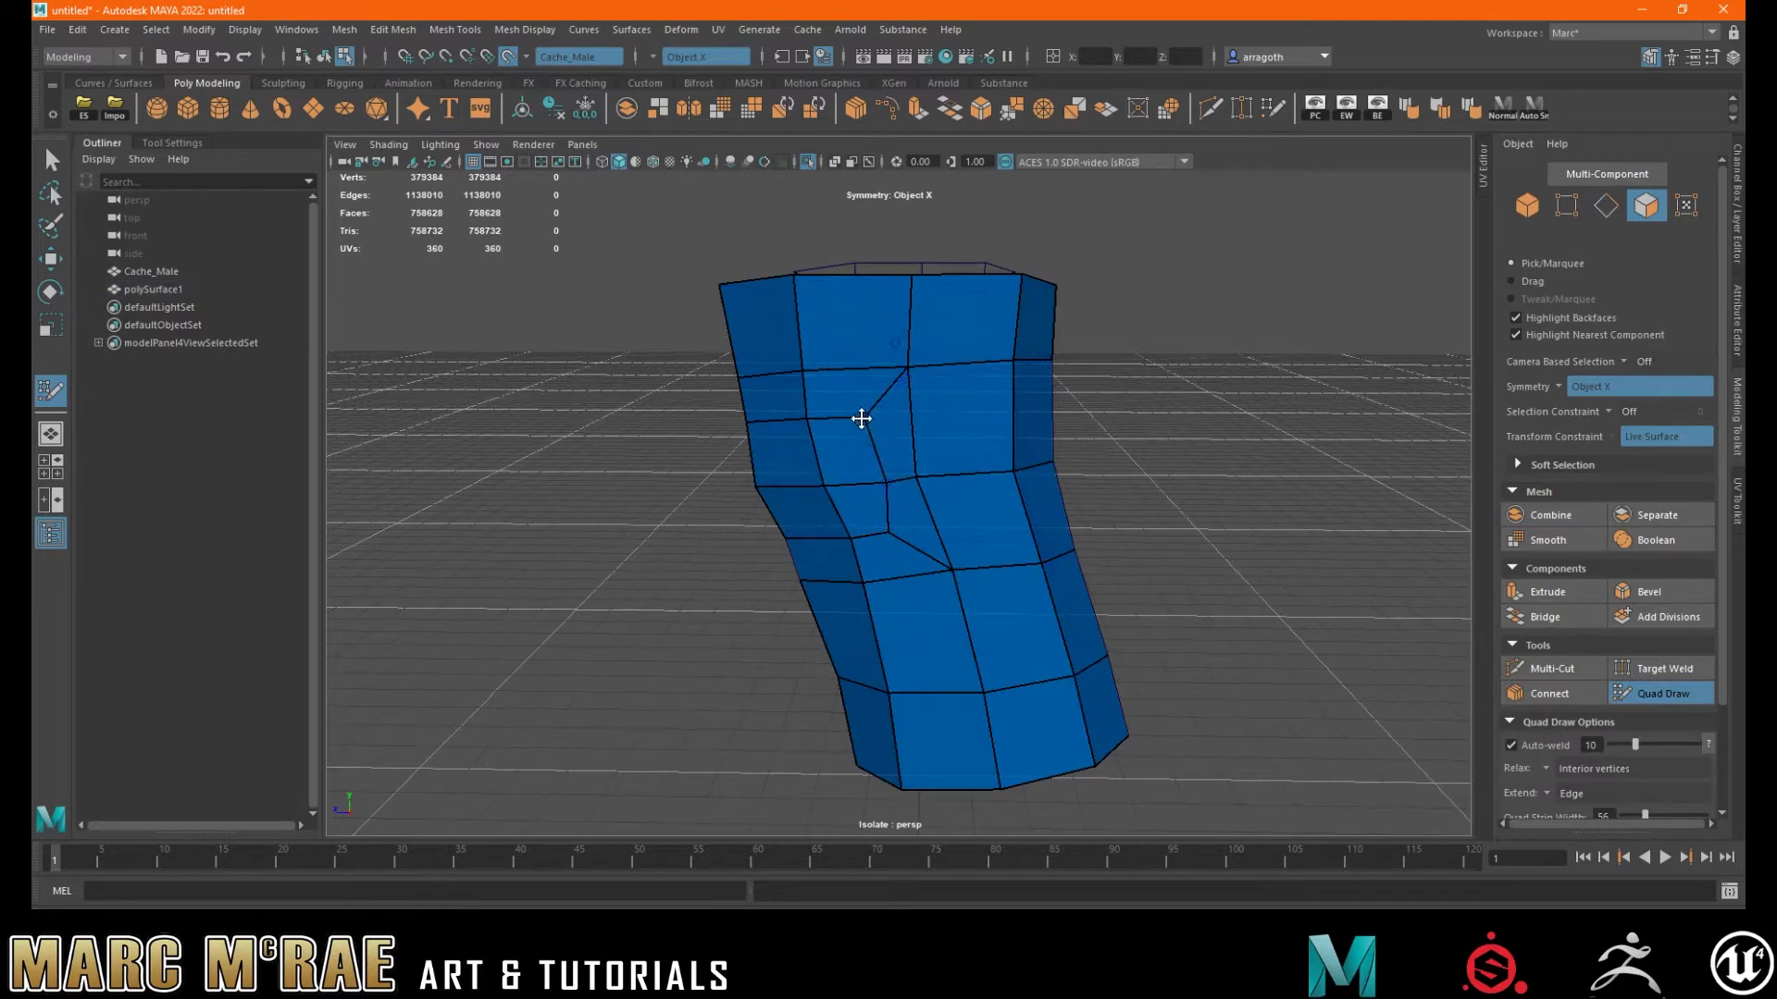
left_click_drag(885, 530, 928, 475, "alt")
left_click_drag(866, 420, 869, 422)
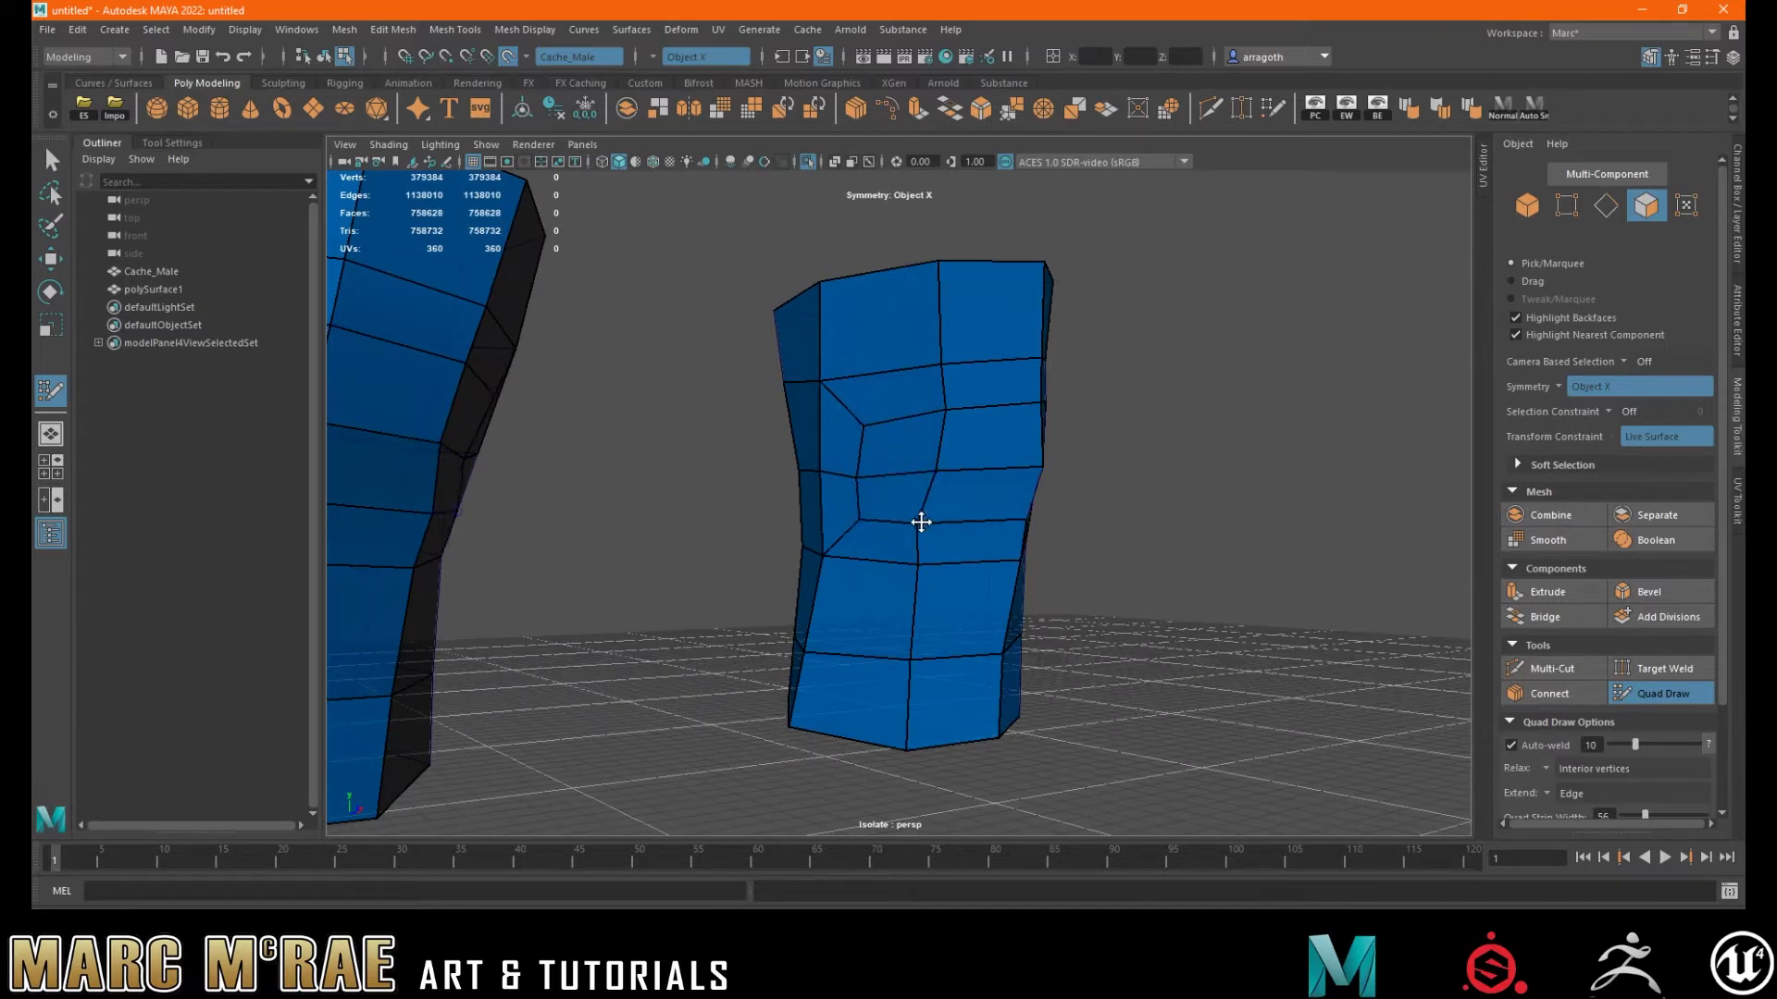
left_click_drag(923, 519, 921, 491, "alt")
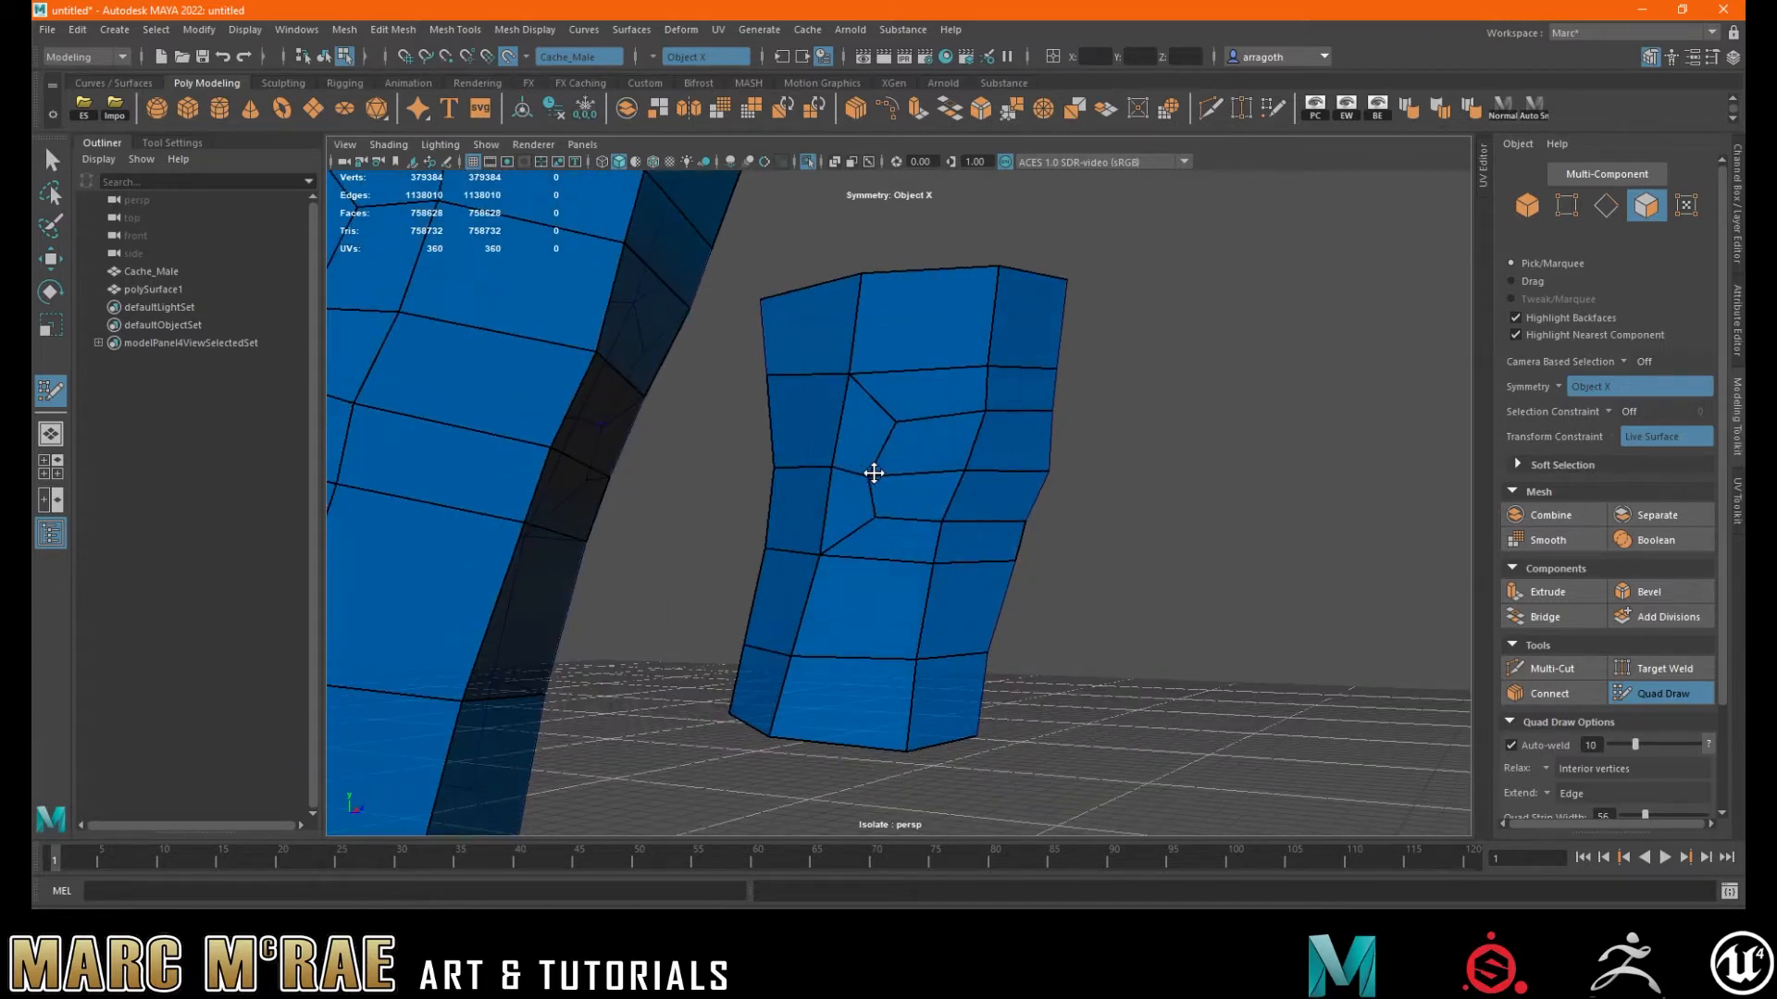
left_click_drag(888, 460, 1056, 534, "alt")
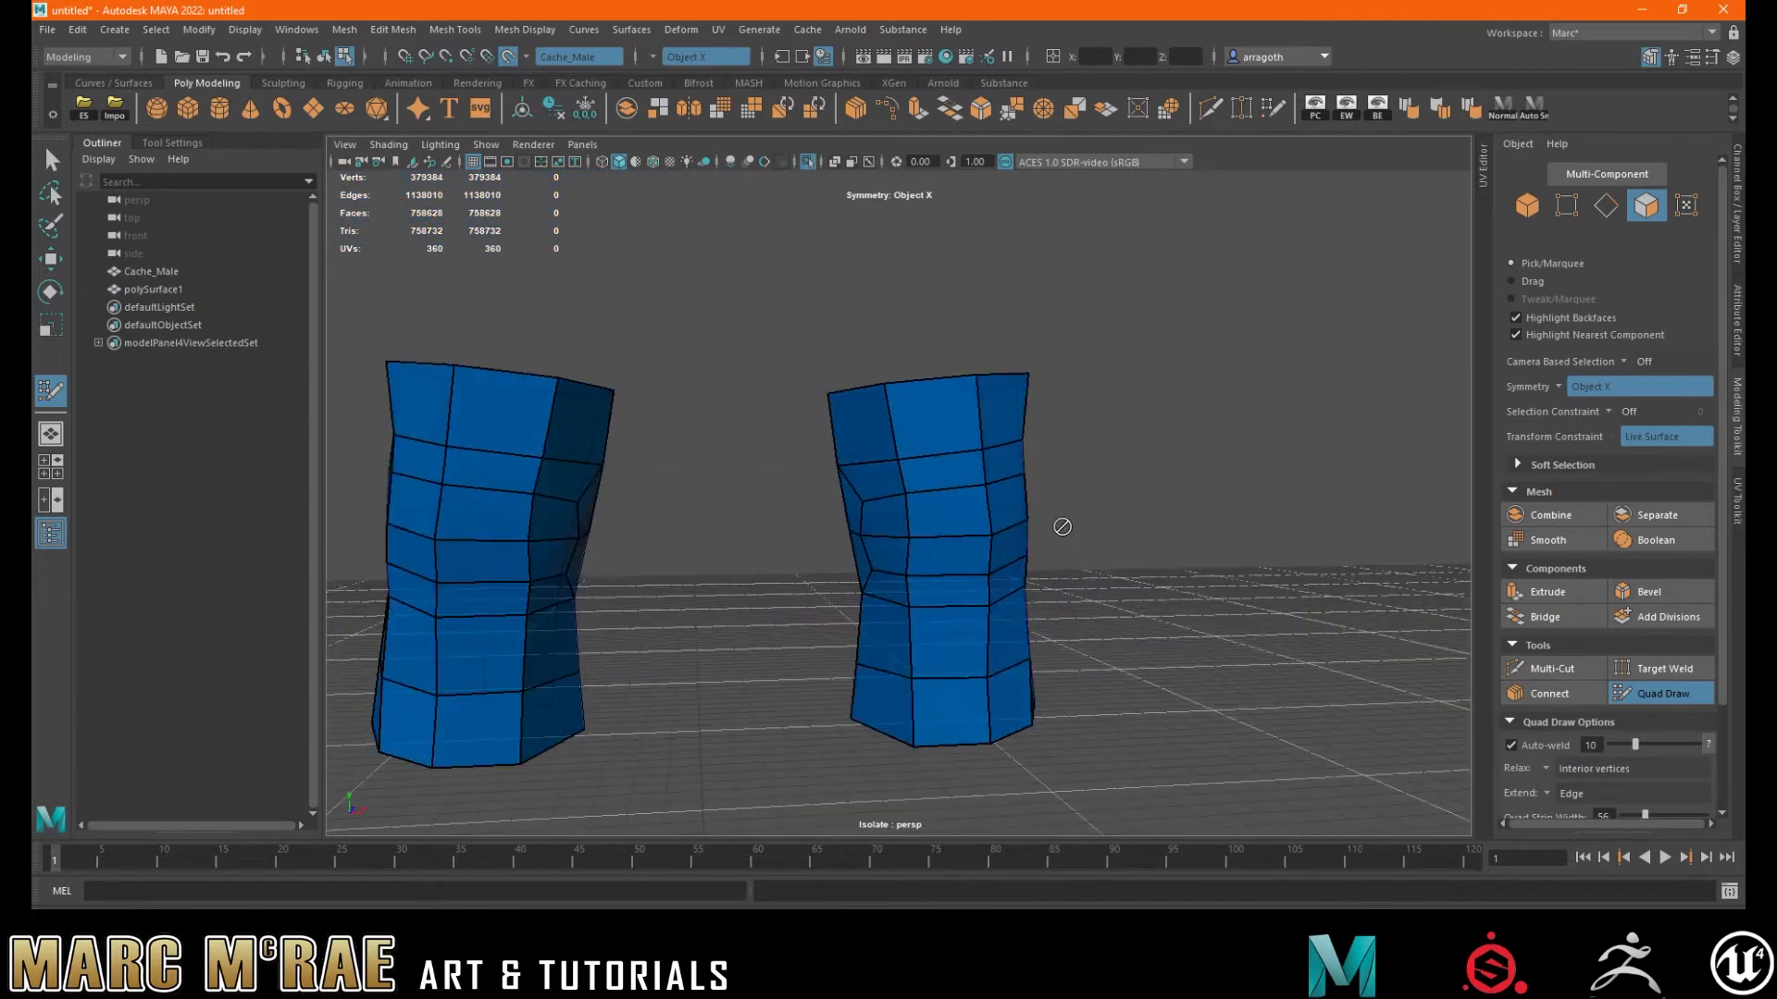
left_click_drag(1054, 524, 898, 516, "alt")
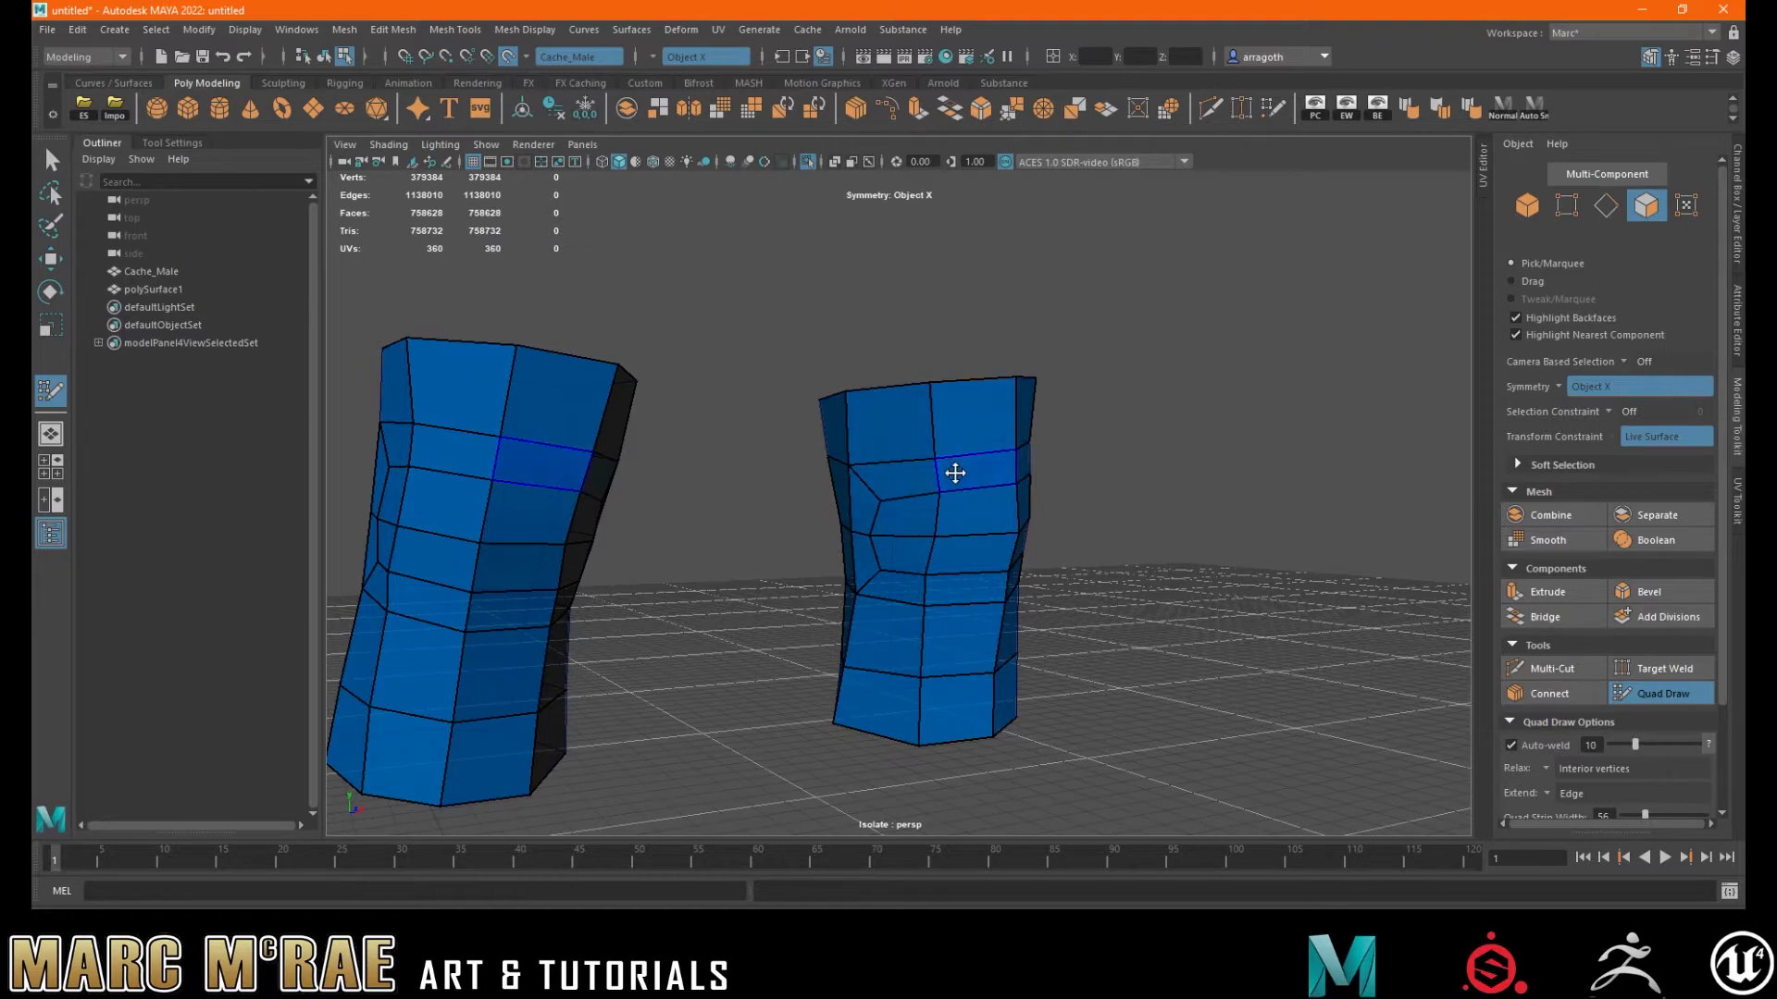
mouse_move(1019, 512)
left_mouse_down("alt")
mouse_move(900, 503)
mouse_move(853, 554)
mouse_move(903, 535)
mouse_move(891, 520)
left_mouse_up("alt")
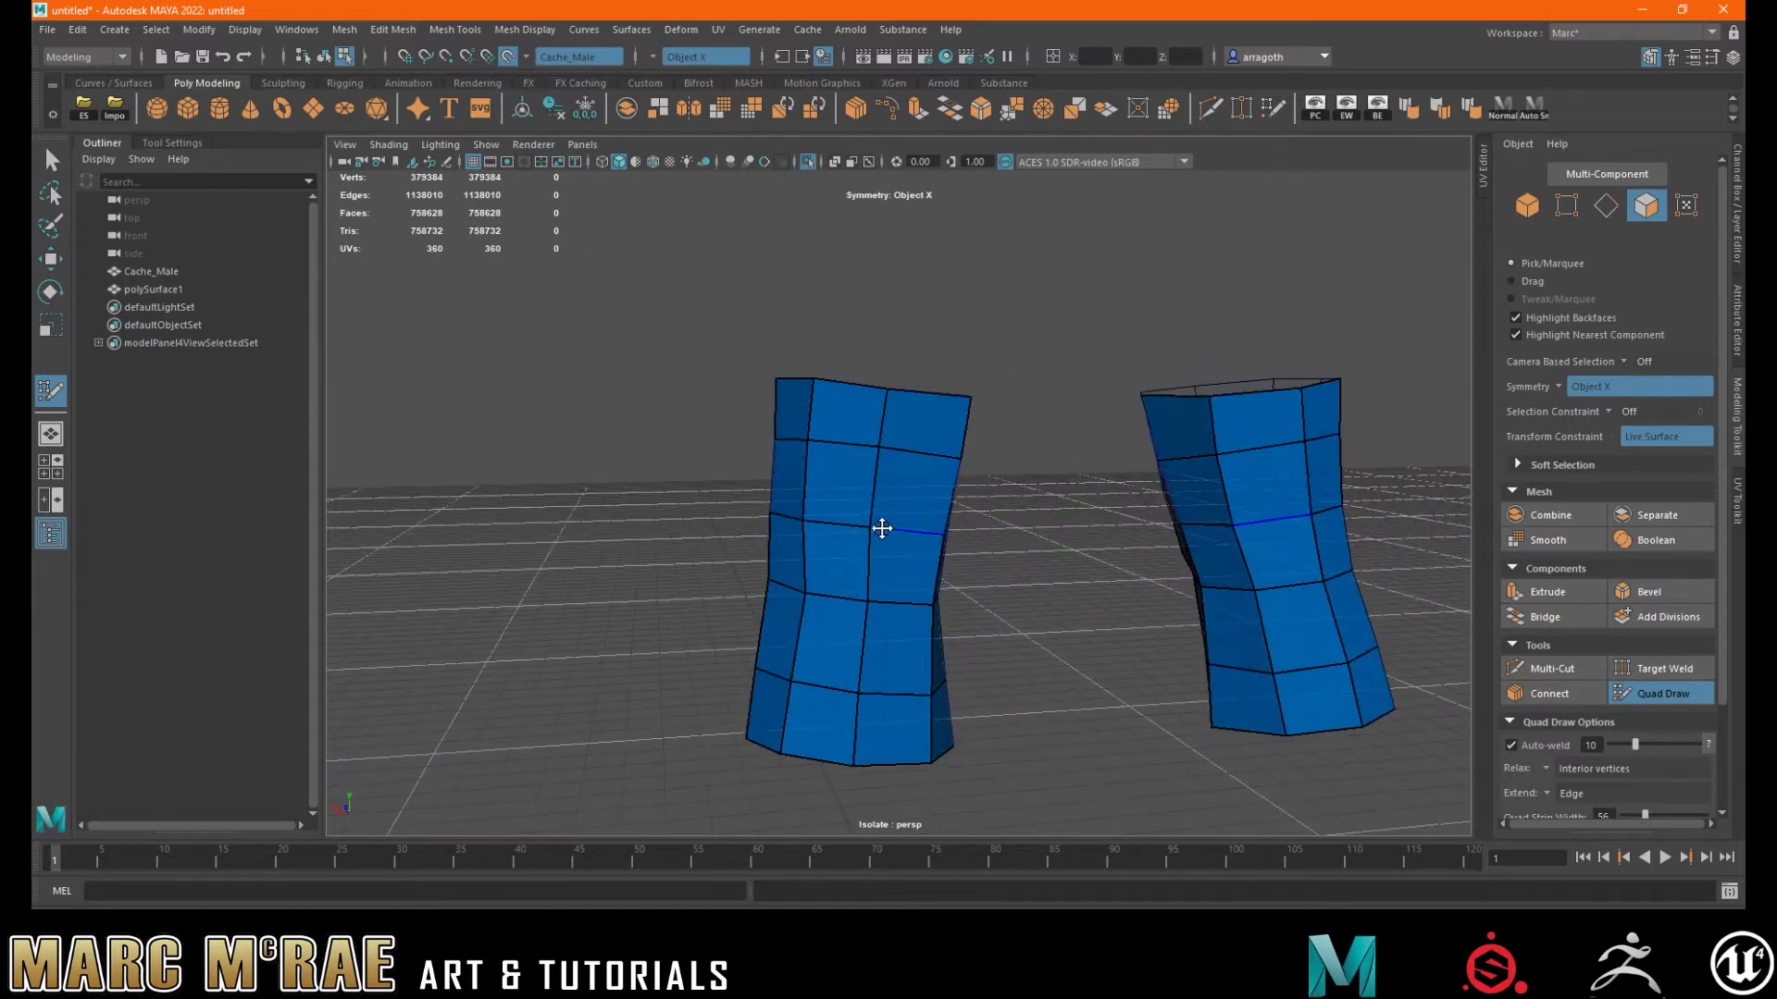
left_click_drag(819, 534, 1165, 529, "alt")
- Undo the vertex tweaks and the kneecap face extrusion
key("ctrl+z")
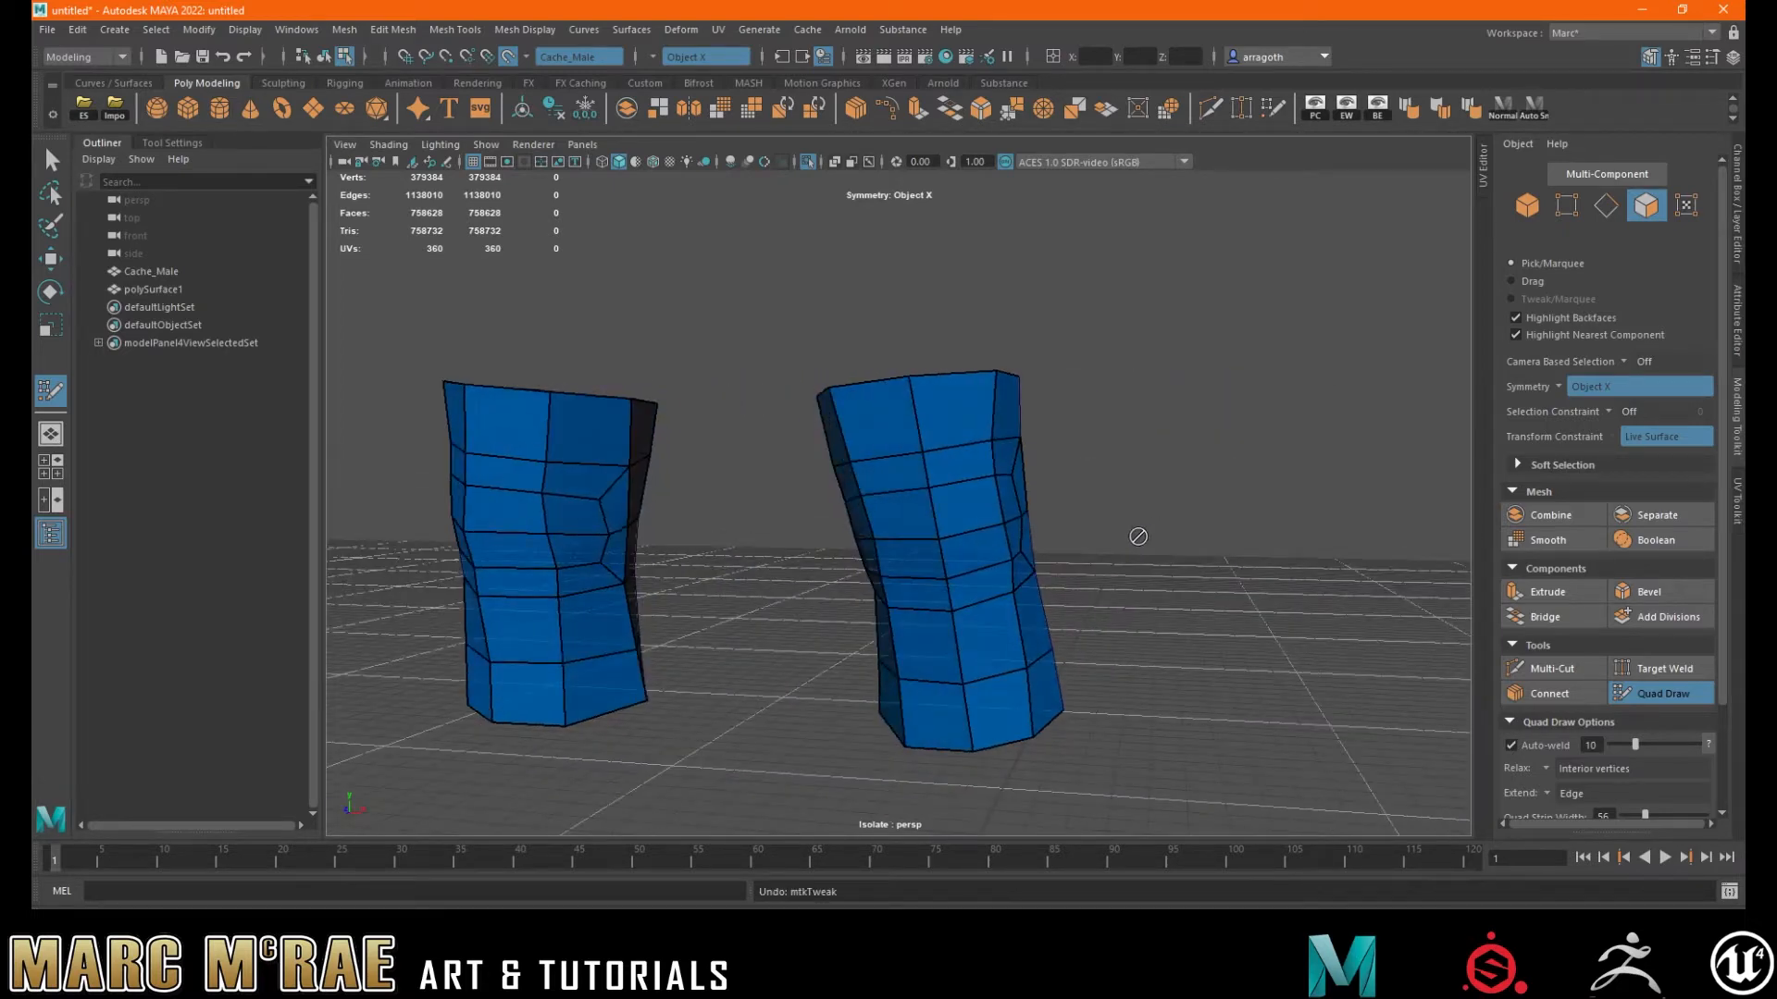
key("ctrl+z")
key("ctrl+z")
key("ctrl+z")
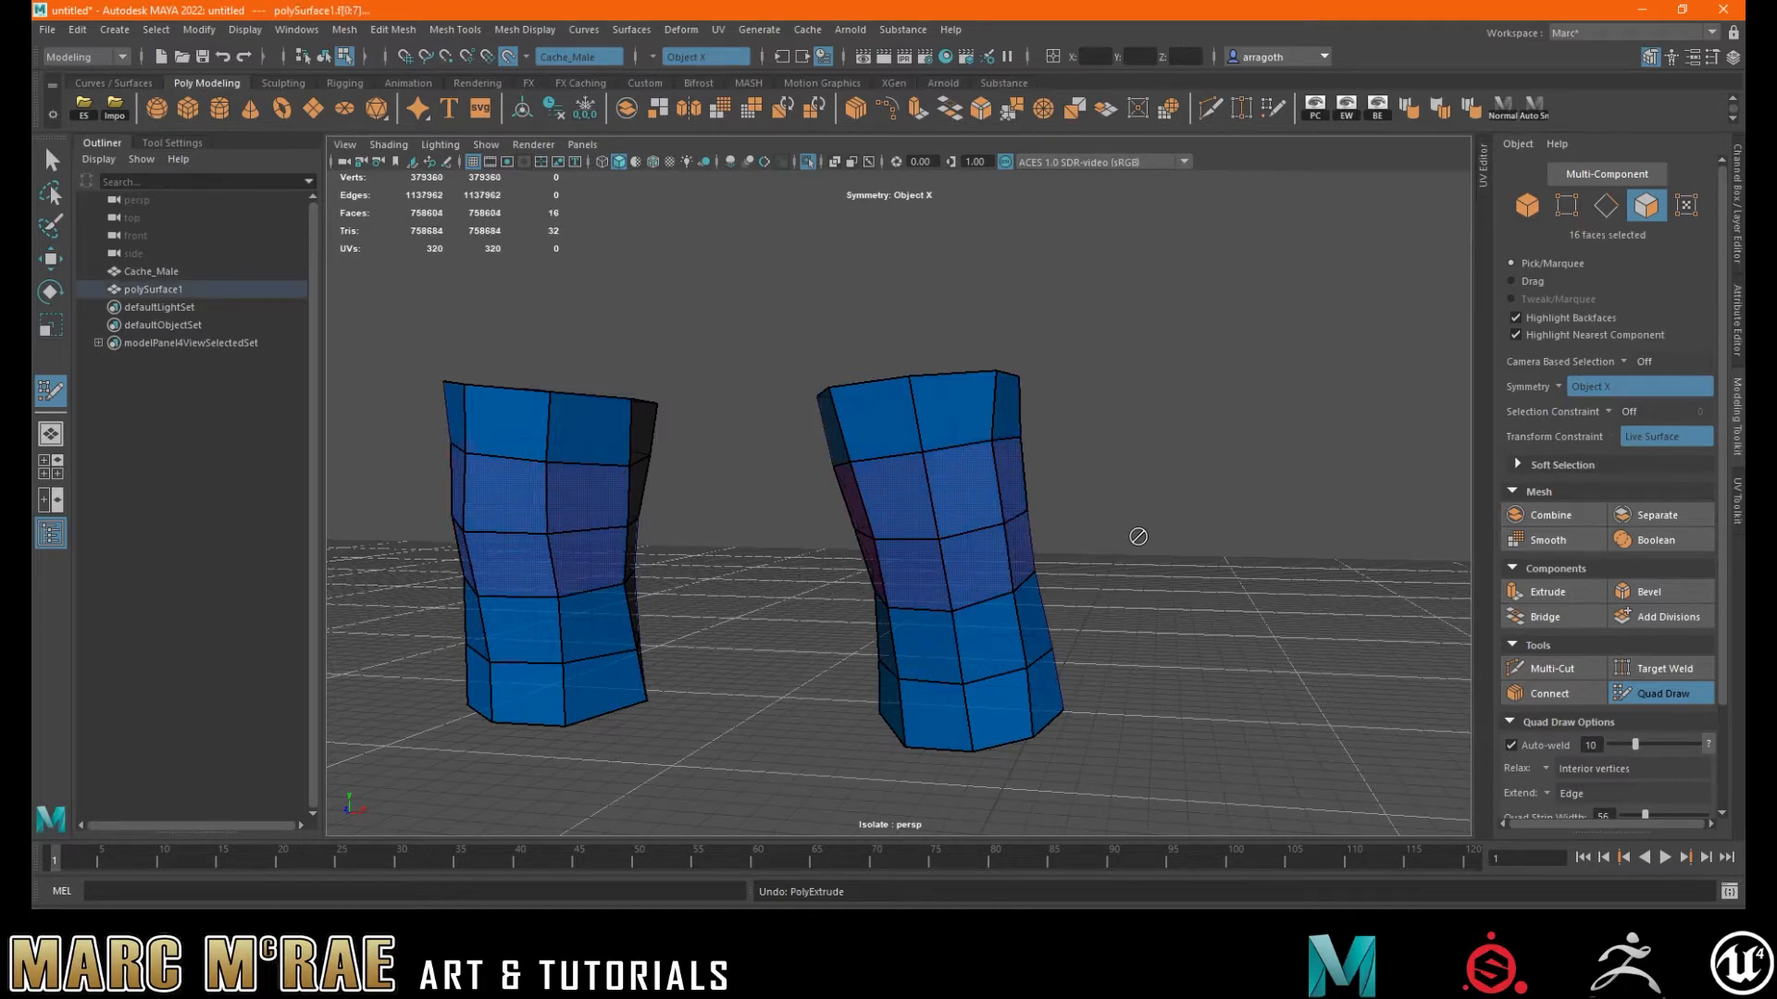
- Restart Quad Draw on the knee mesh to clear the face selection
left_click_drag(1213, 539, 1158, 559, "alt")
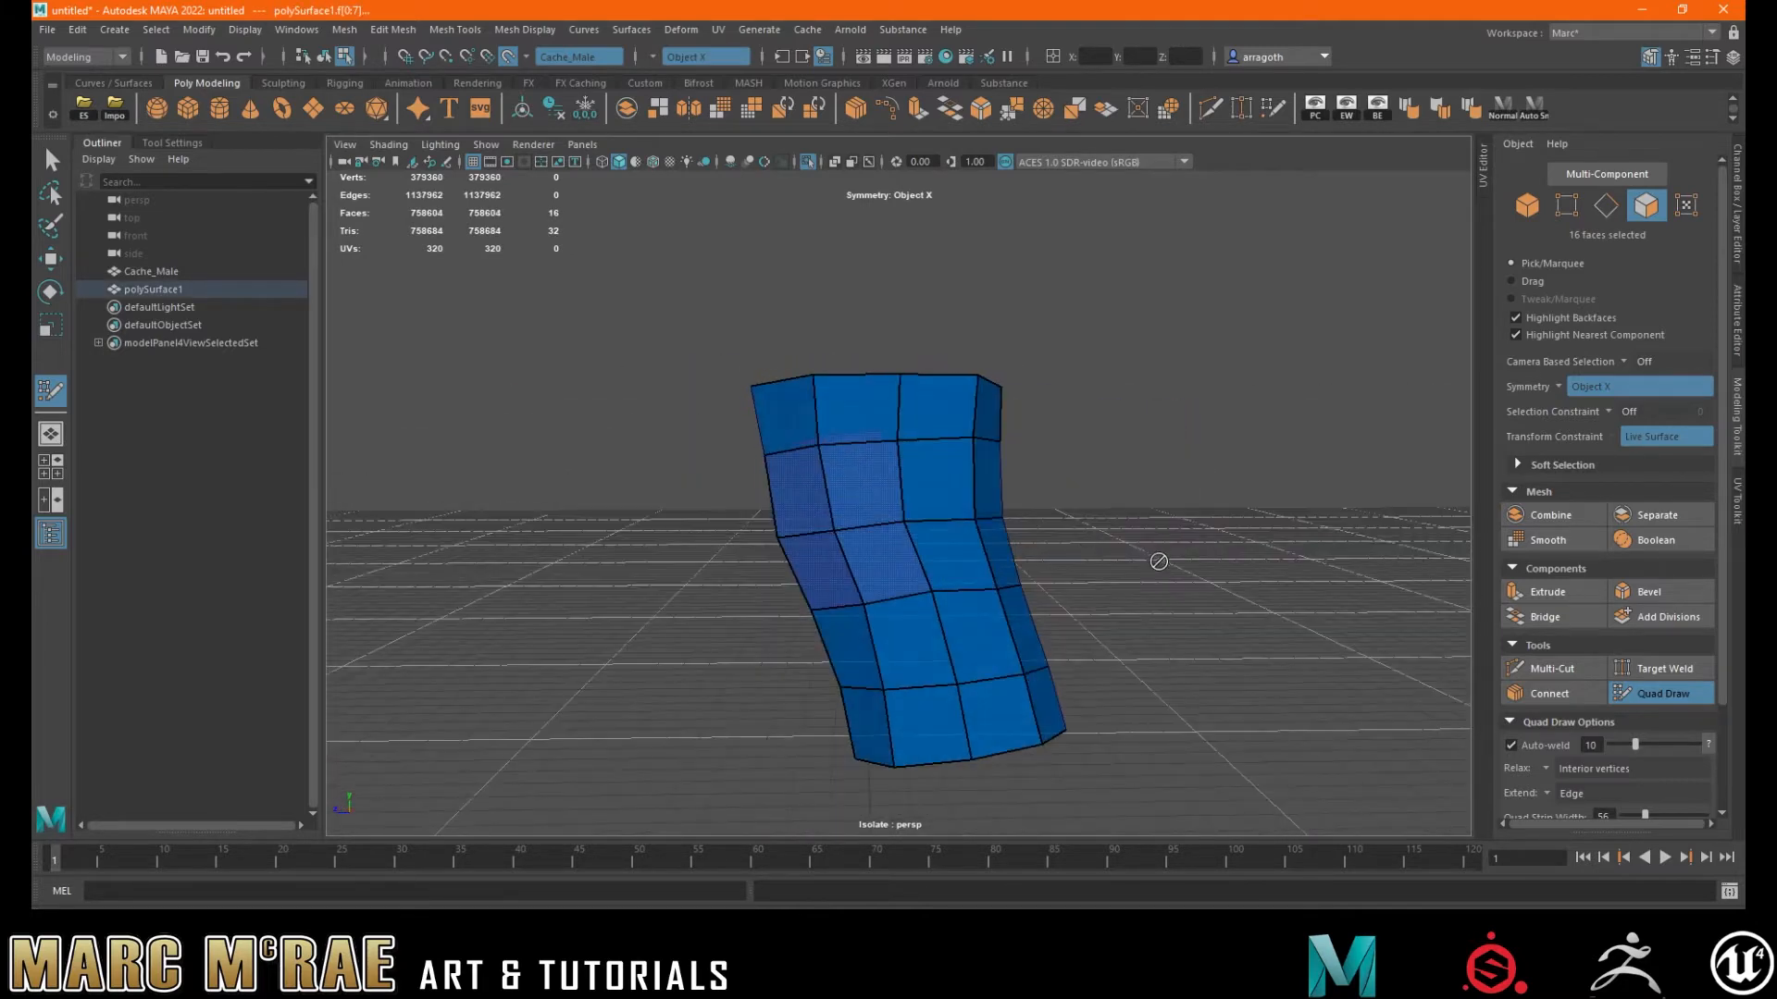
left_click(1668, 696)
left_click(1669, 696)
mouse_move(1075, 567)
left_mouse_down("alt")
mouse_move(1235, 563)
mouse_move(1039, 559)
mouse_move(1099, 567)
left_mouse_up("alt")
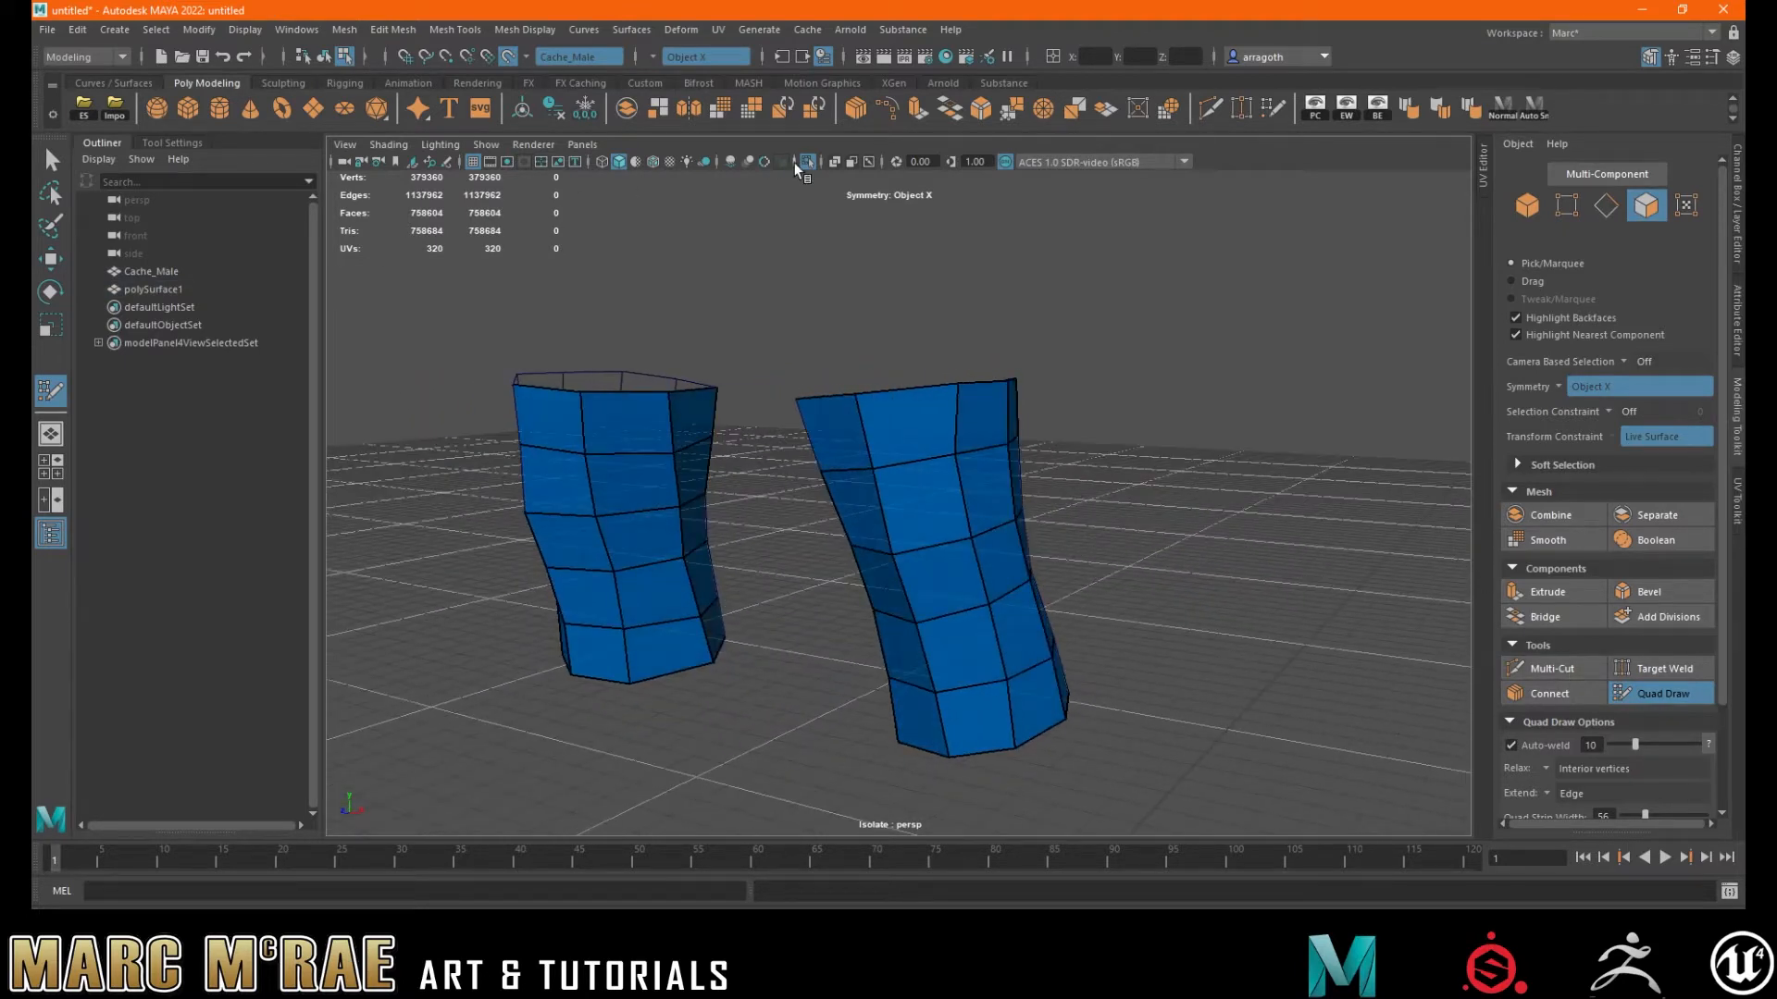
- Show the full body again and cut new edges above and below each kneecap with Multi-Cut, converging at the sides of the knee
left_click(802, 163)
scroll(814, 425, "up", 4)
scroll(966, 511, "up", 3)
left_click_drag(966, 510, 941, 473, "alt")
left_click(1544, 668)
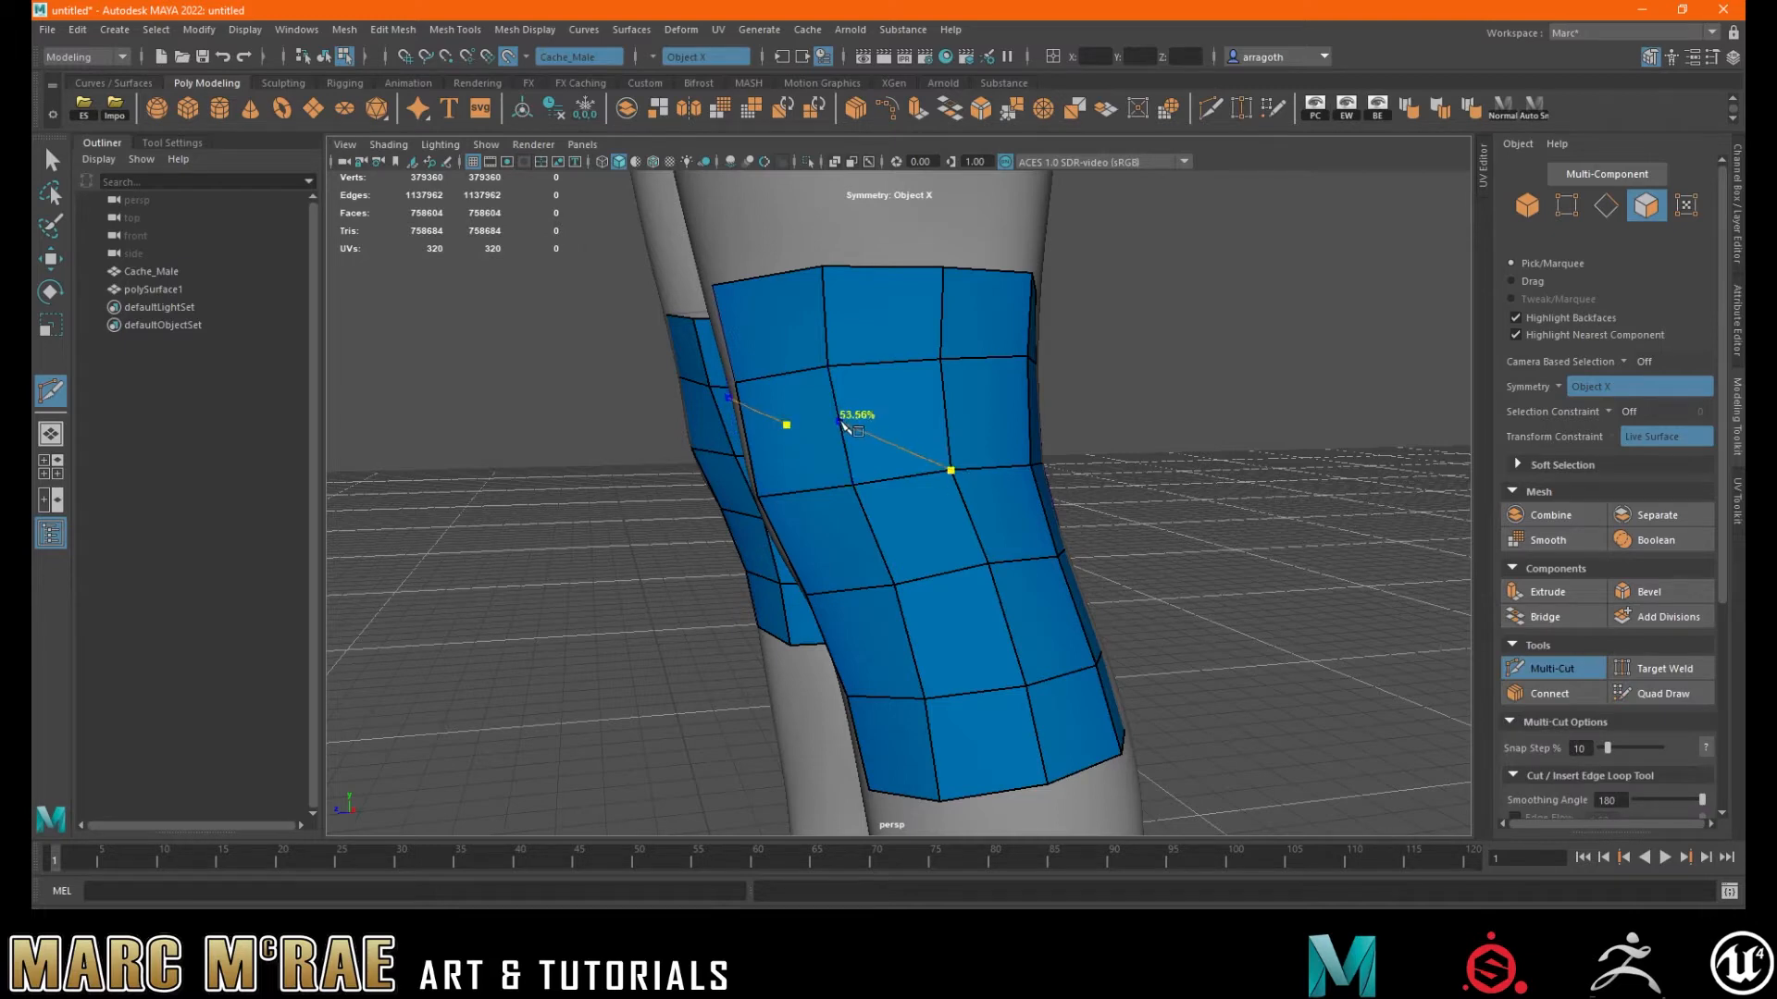
left_click_drag(845, 425, 983, 467, "alt")
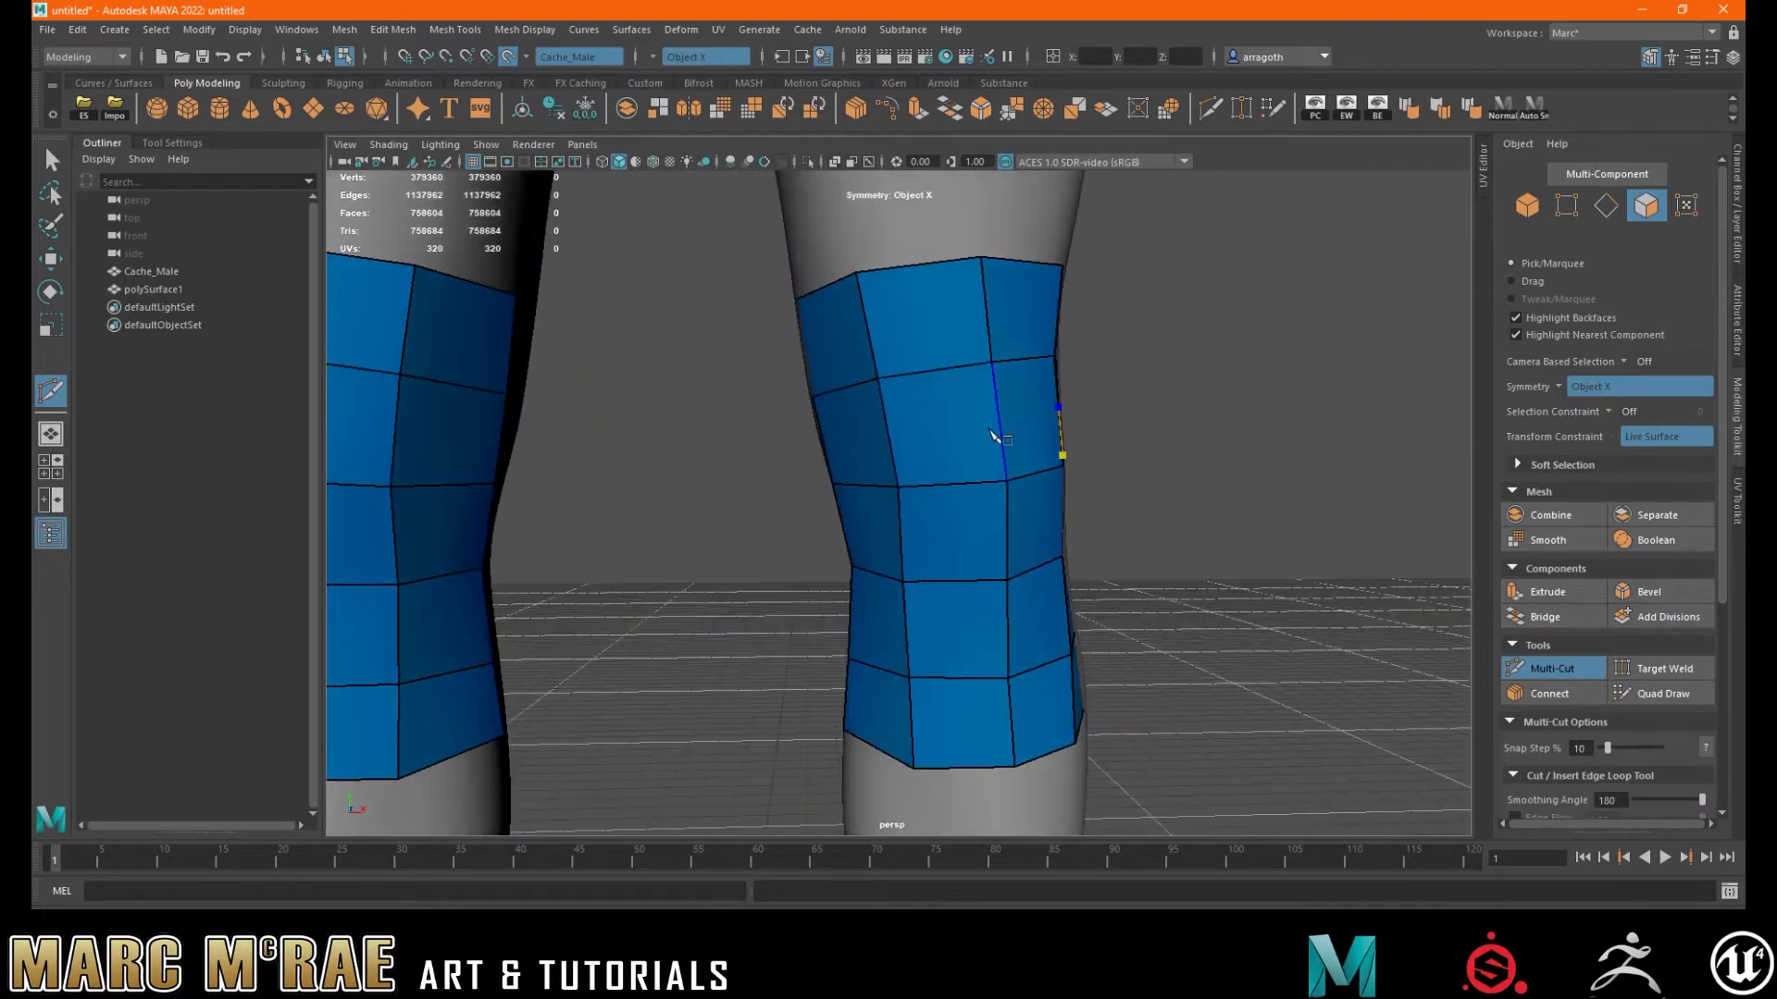
left_click(997, 417)
left_click(893, 427)
left_click_drag(981, 448, 905, 530, "alt")
left_click(952, 521)
left_click_drag(1035, 516, 967, 521, "alt")
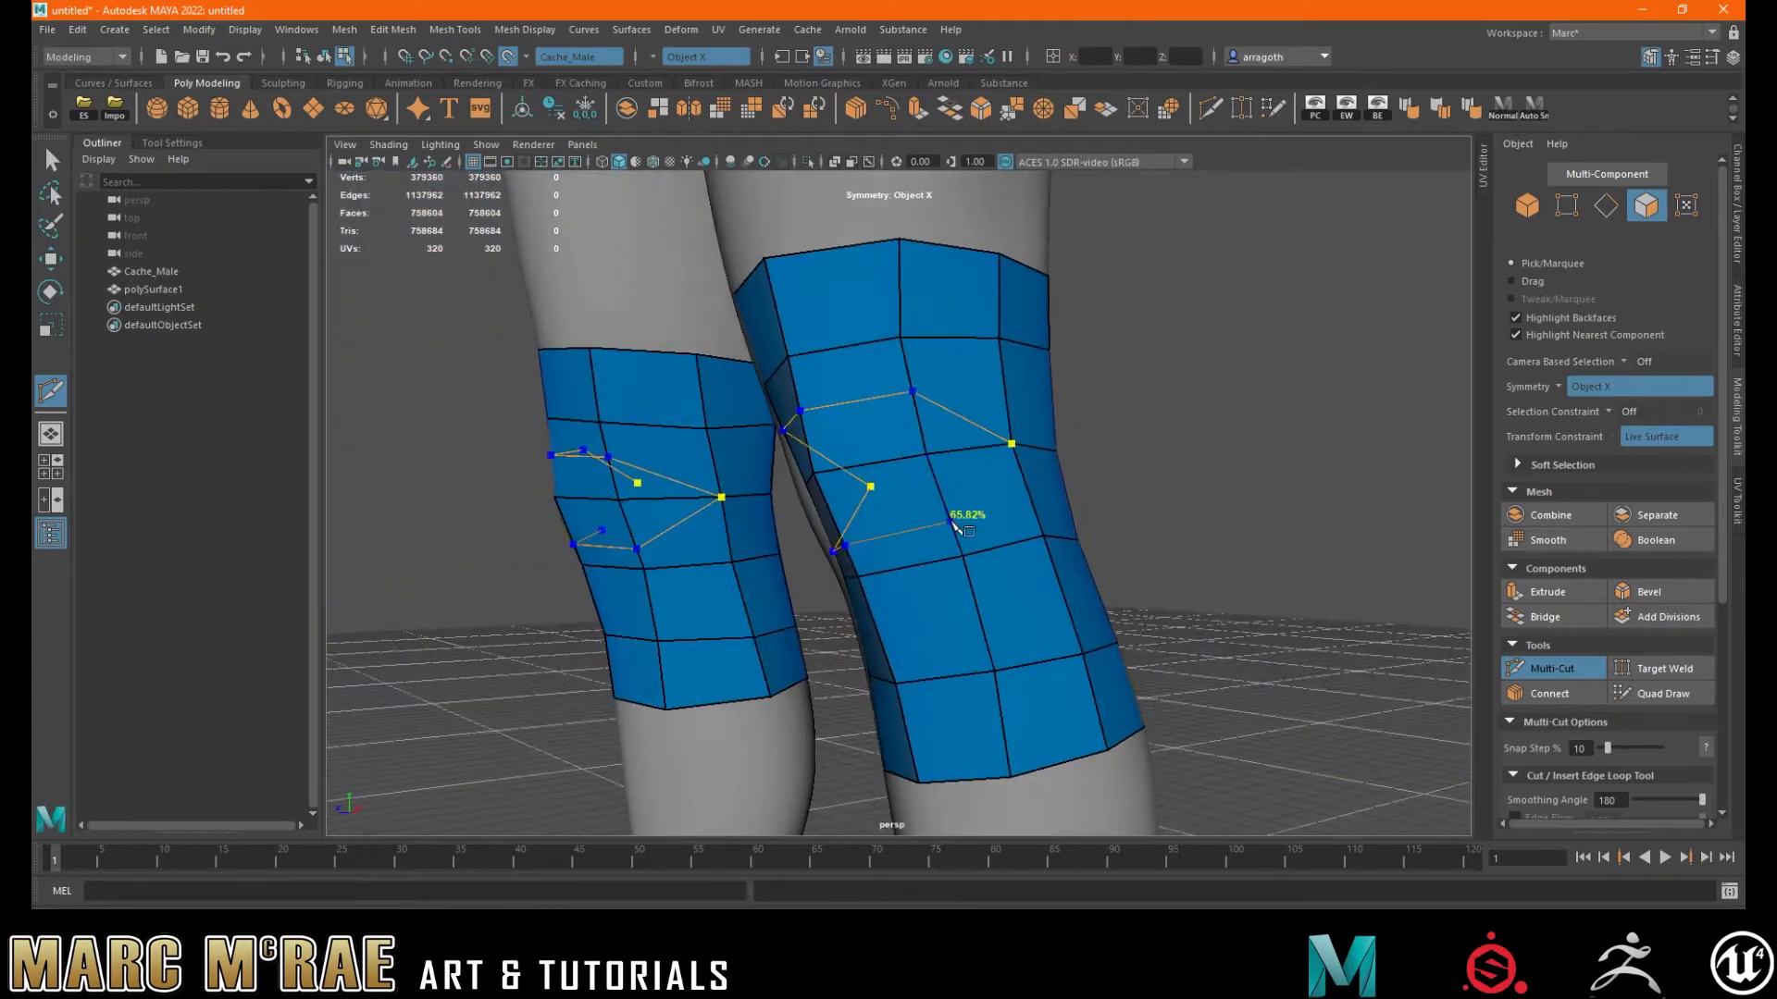
left_click(1013, 447)
left_click_drag(1012, 428, 1099, 477, "alt")
key("q")
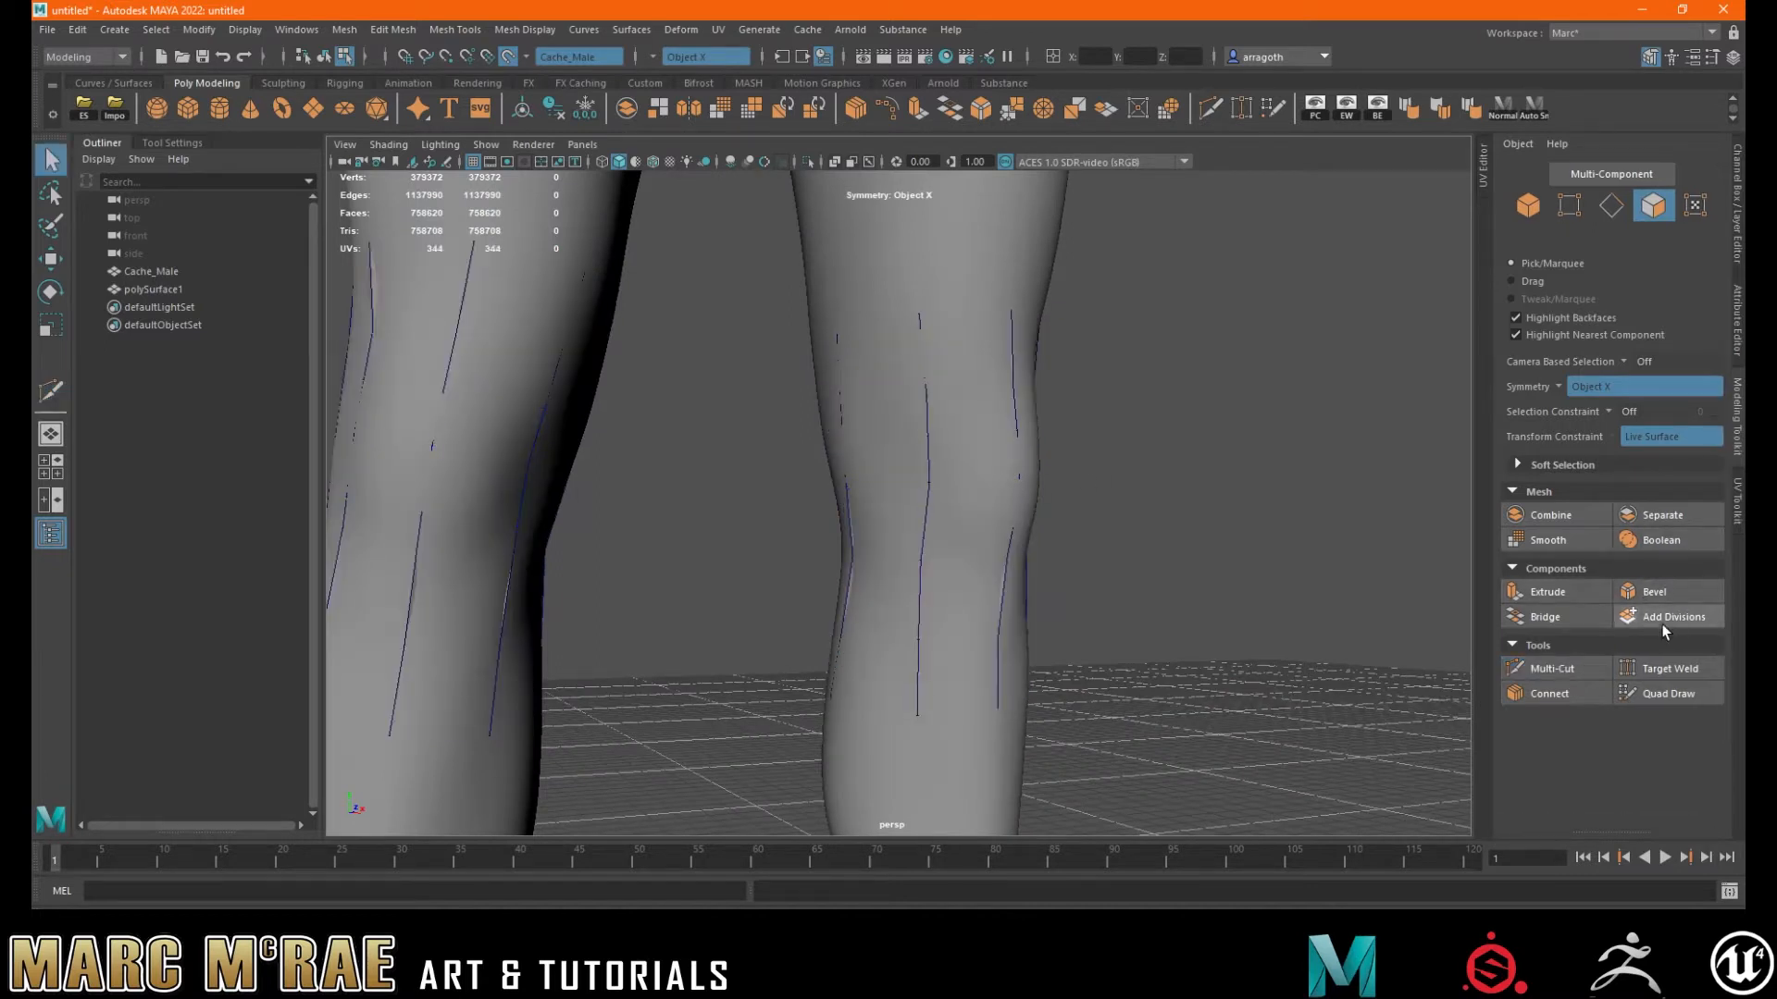
- Return to Quad Draw, replace the triangles on the kneecap's inner side with a single quad, and adjust its vertices
left_click(1659, 620)
left_click(1646, 696)
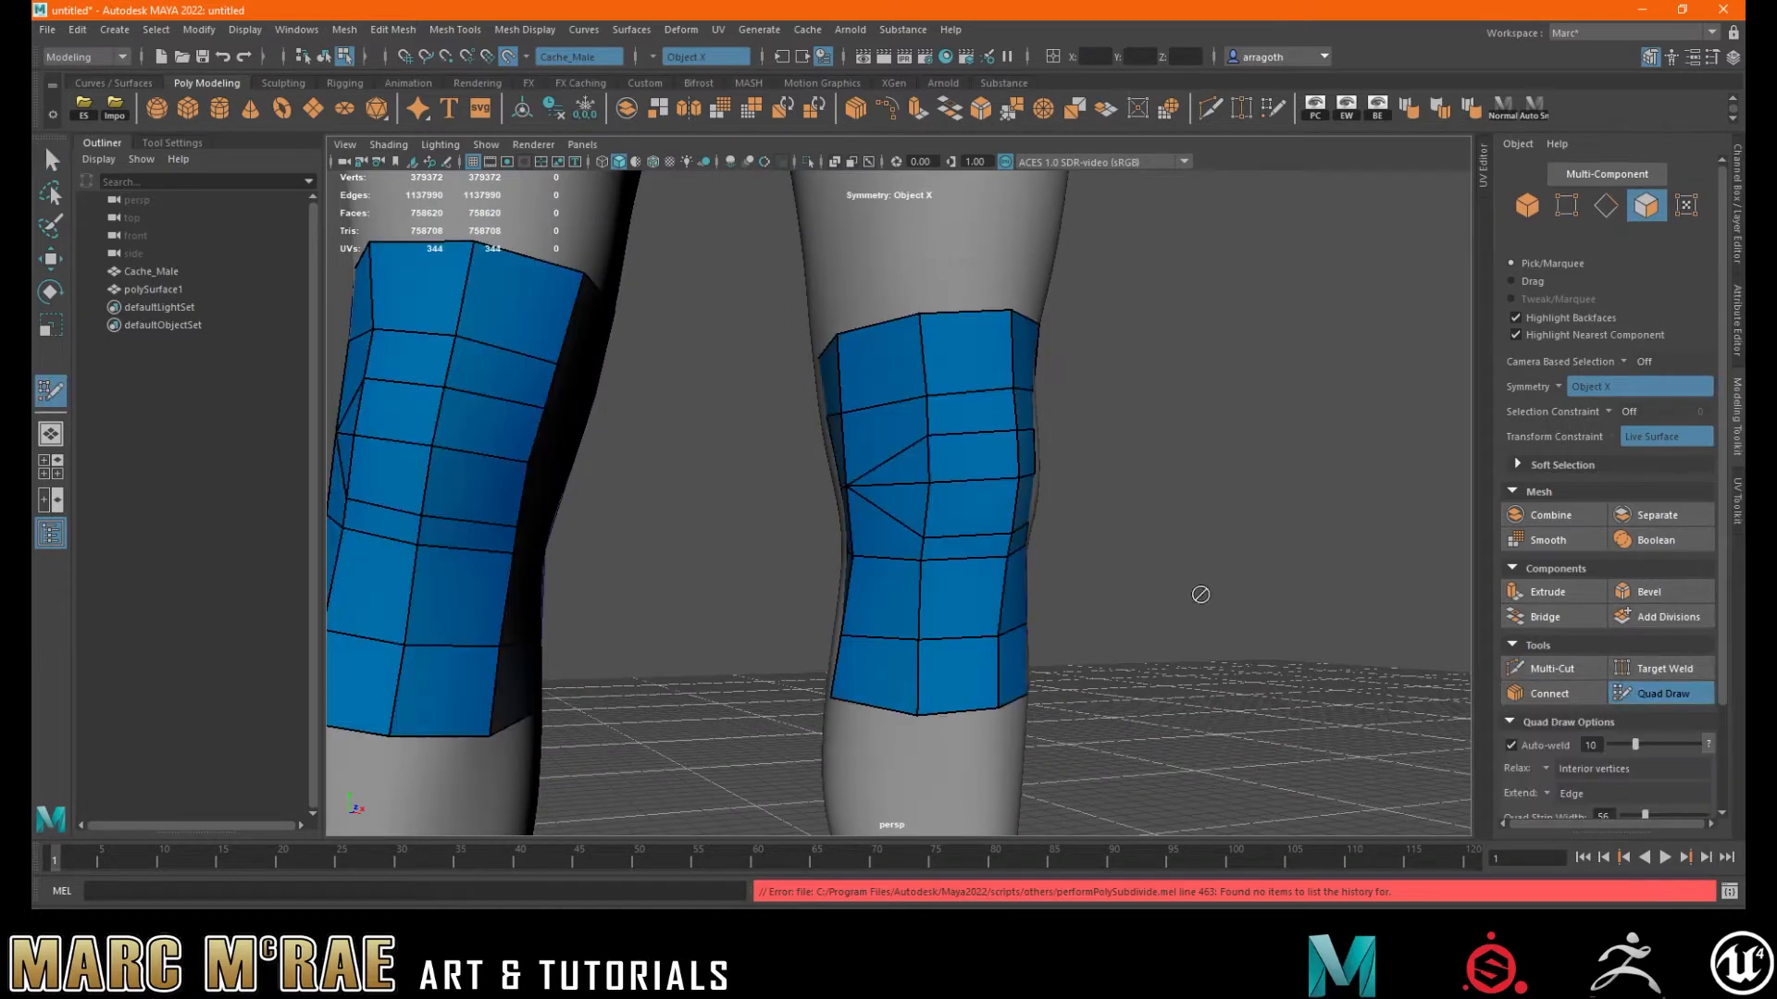
left_click(905, 467, "ctrl+shift")
left_click(904, 496, "ctrl+shift")
left_click(905, 479, "shift")
left_click_drag(928, 482, 920, 444)
left_click_drag(924, 536, 917, 525)
- Replace the triangular faces on the kneecap's outer side with a single diamond-shaped quad
mouse_move(1035, 495)
left_mouse_down("alt")
mouse_move(888, 503)
mouse_move(892, 476)
left_mouse_up("alt")
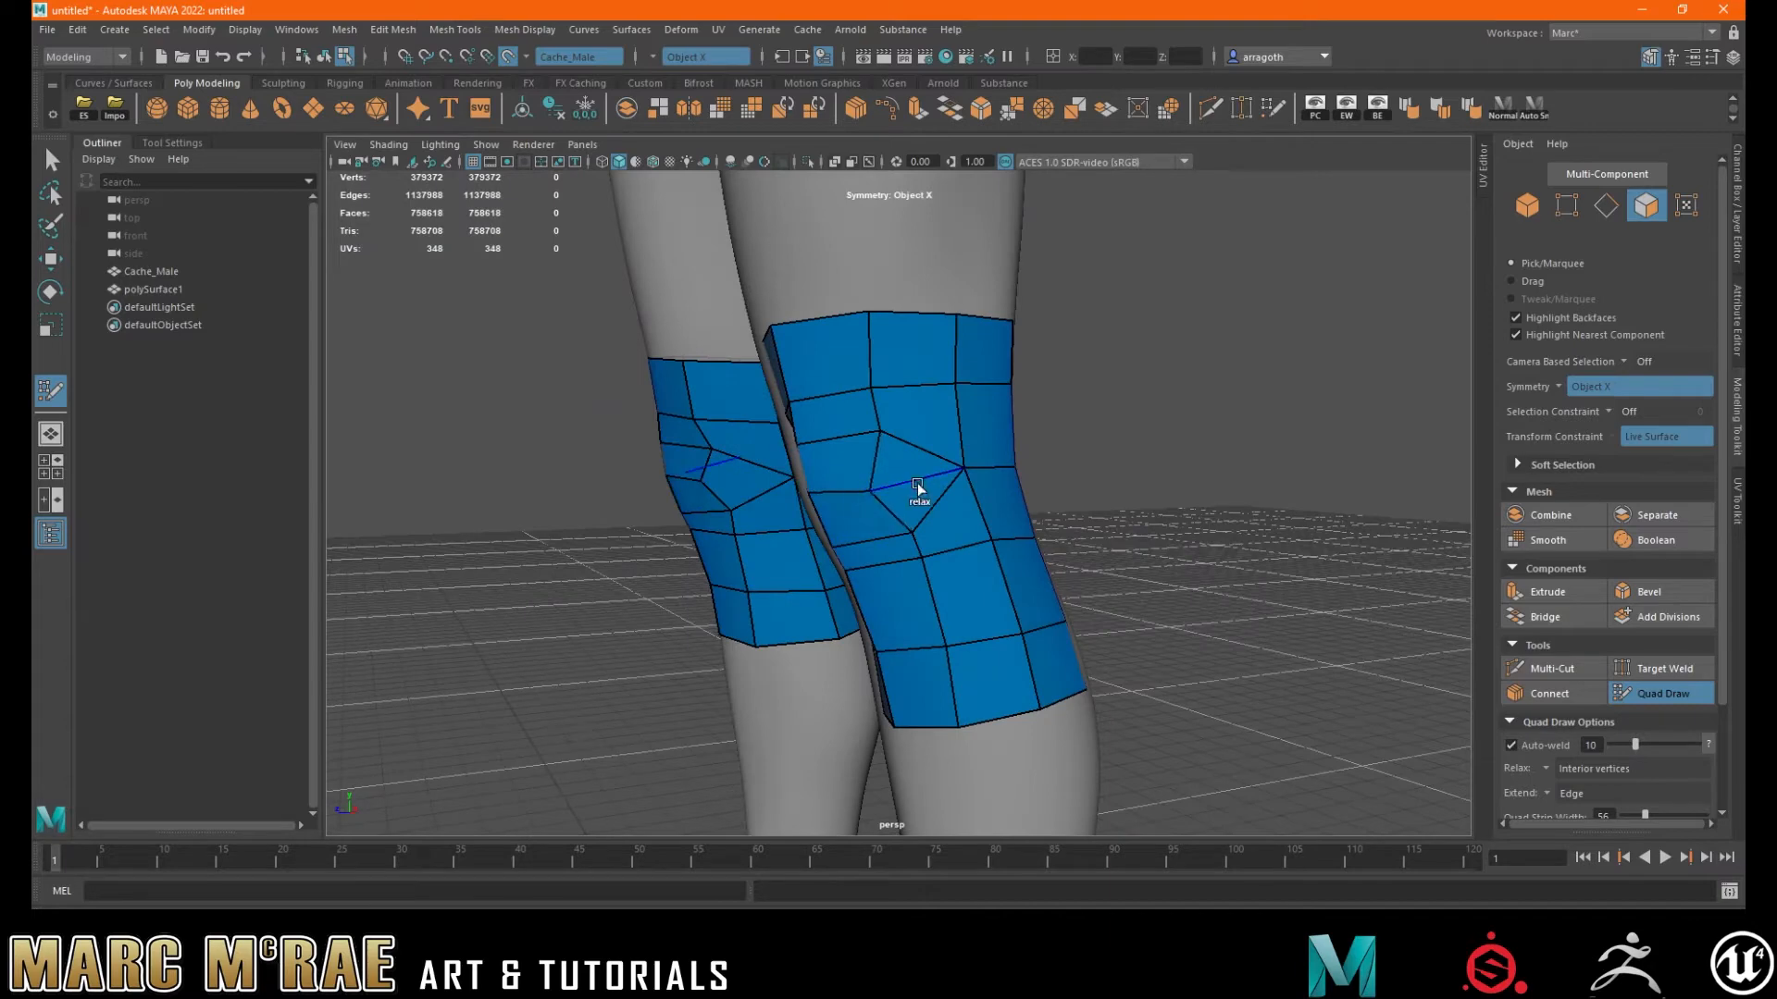
left_click(919, 496, "ctrl+shift")
left_click(905, 470, "ctrl+shift")
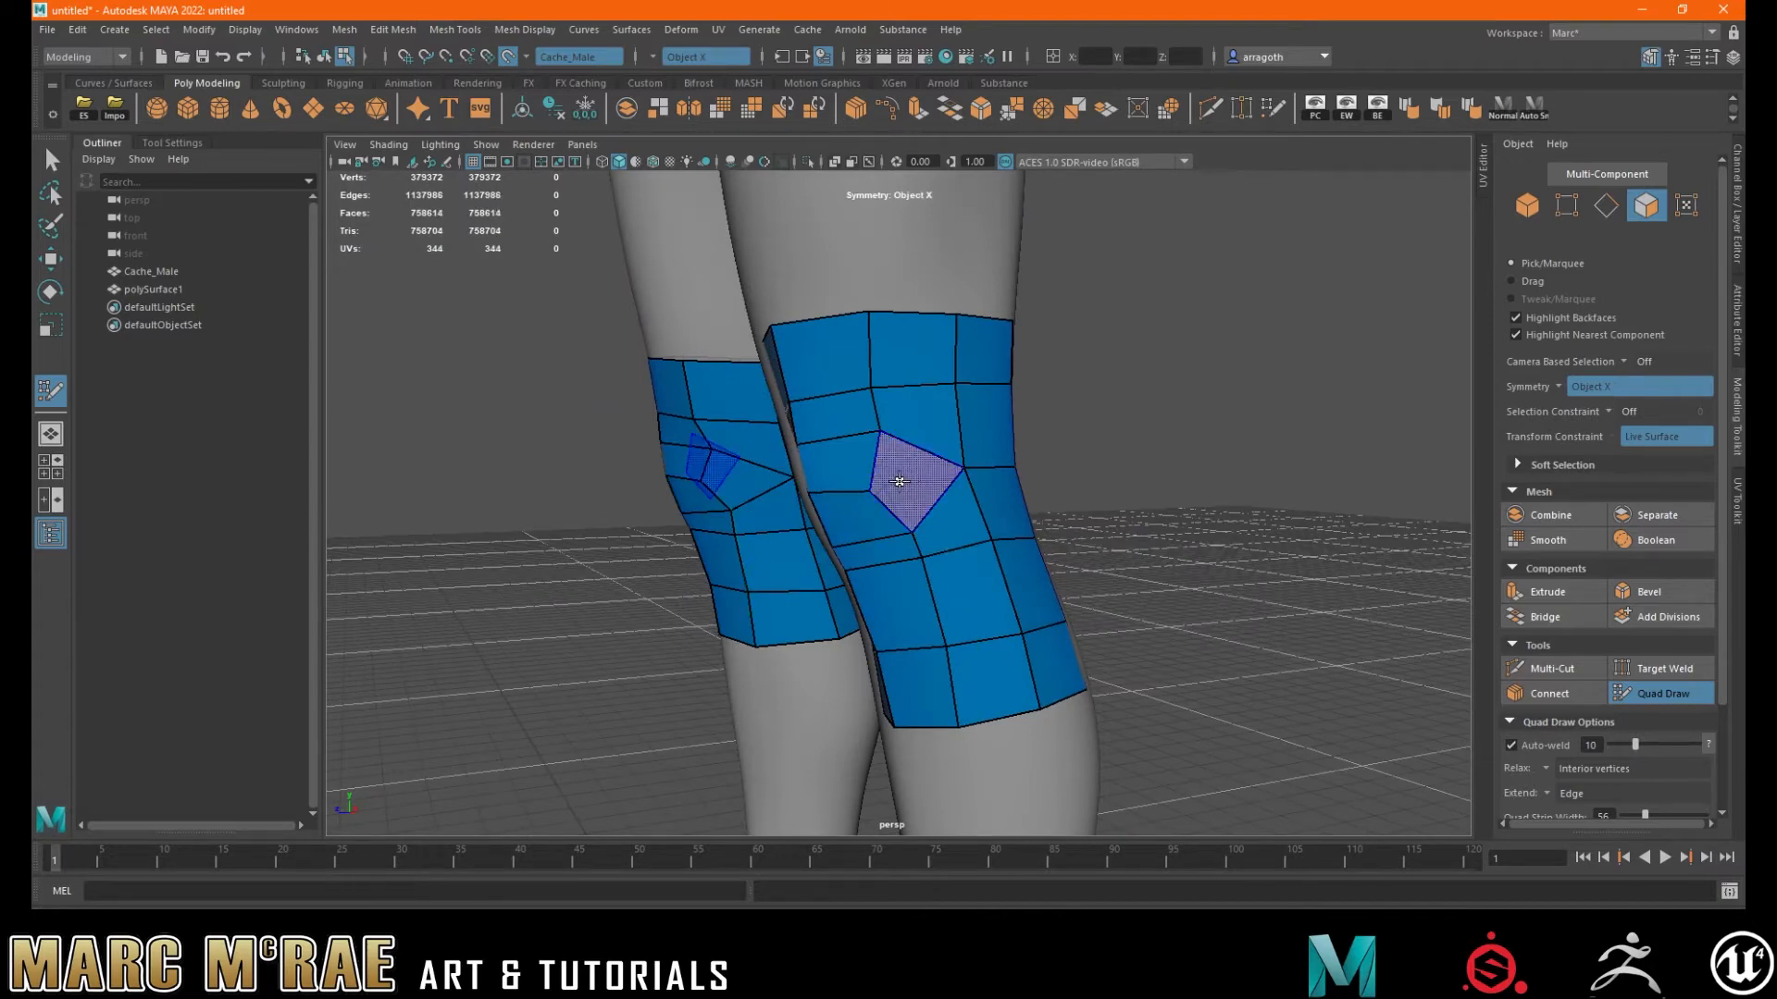
left_click(899, 481, "shift")
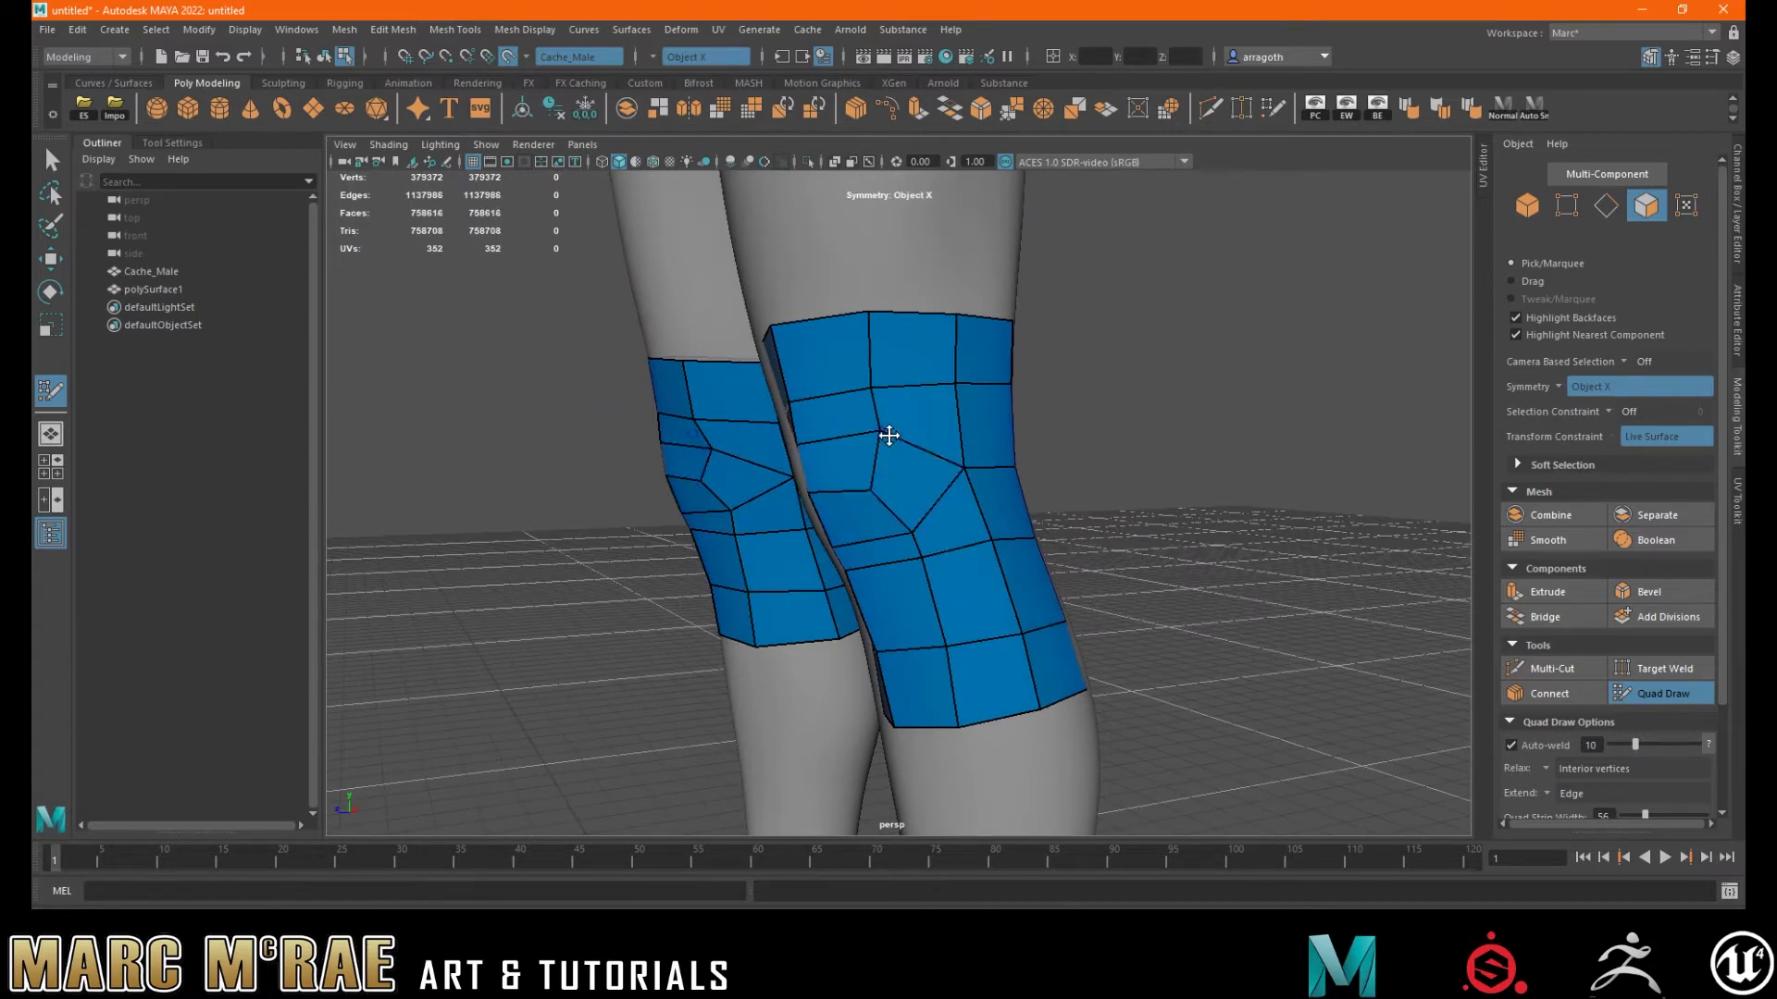
- Even out the vertices around the kneecap quads and inspect the knee from both sides
left_click_drag(888, 434, 1001, 568)
mouse_move(911, 390)
left_mouse_down()
mouse_move(986, 388)
mouse_move(897, 420)
left_mouse_up()
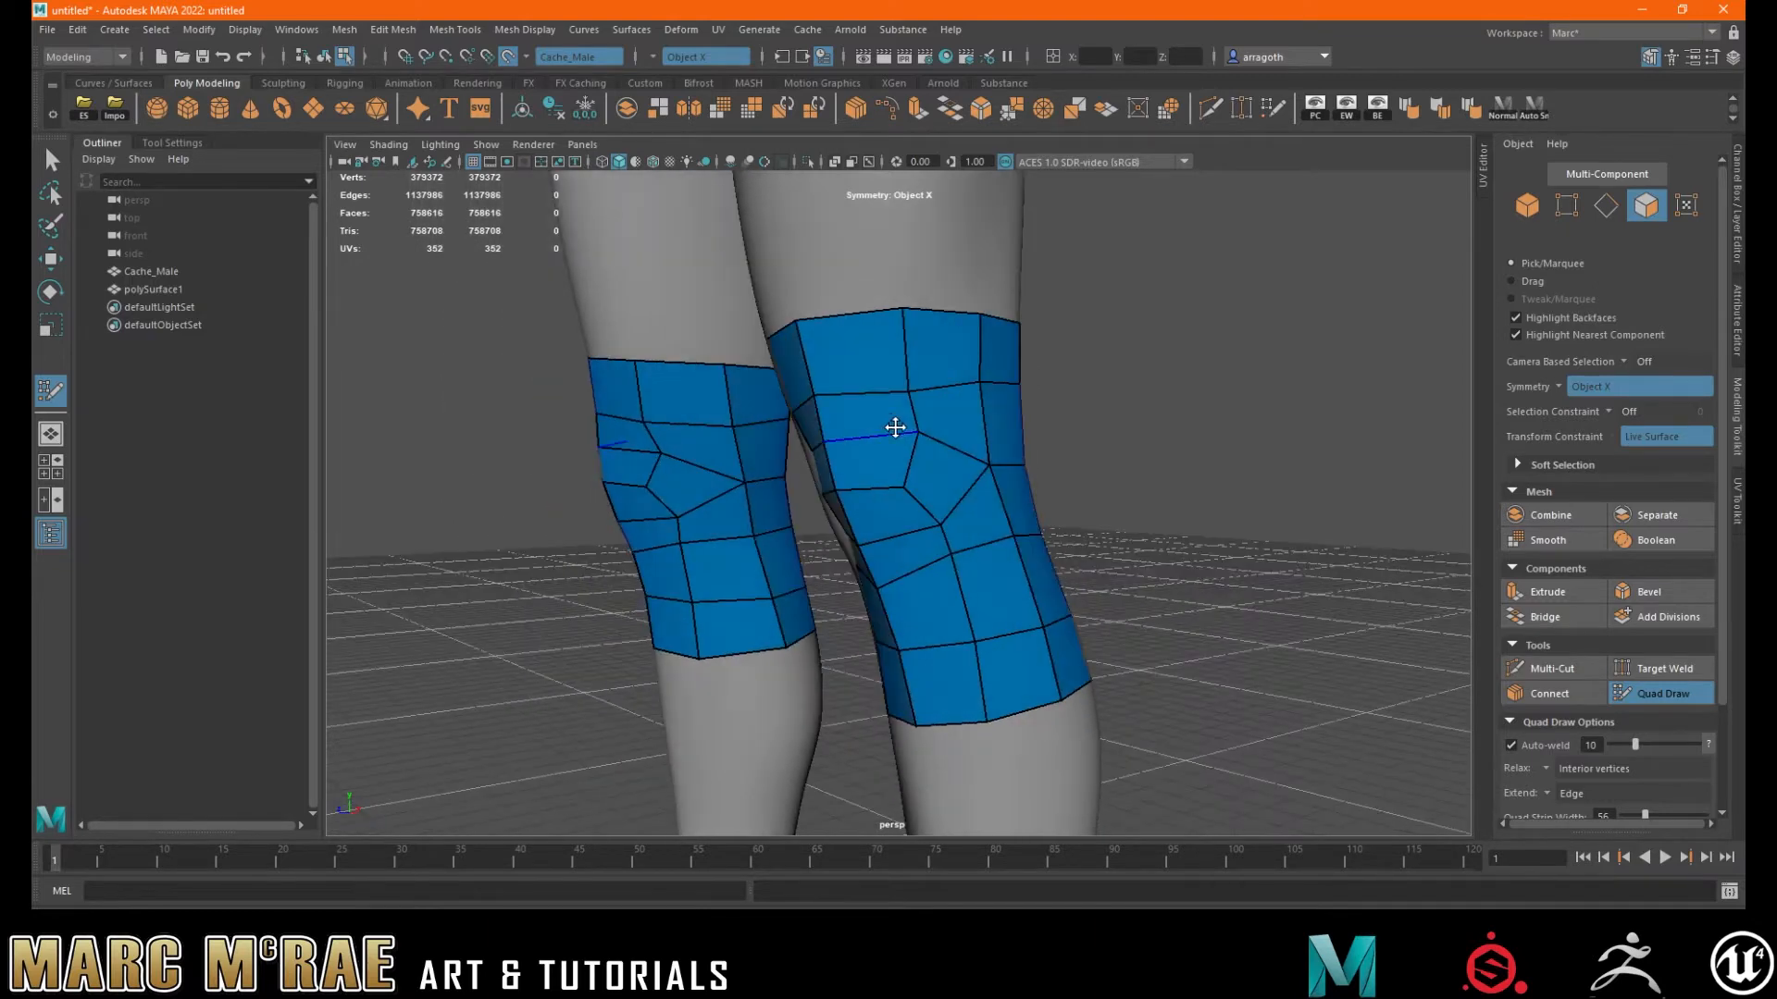
left_click_drag(922, 511, 940, 567, "alt")
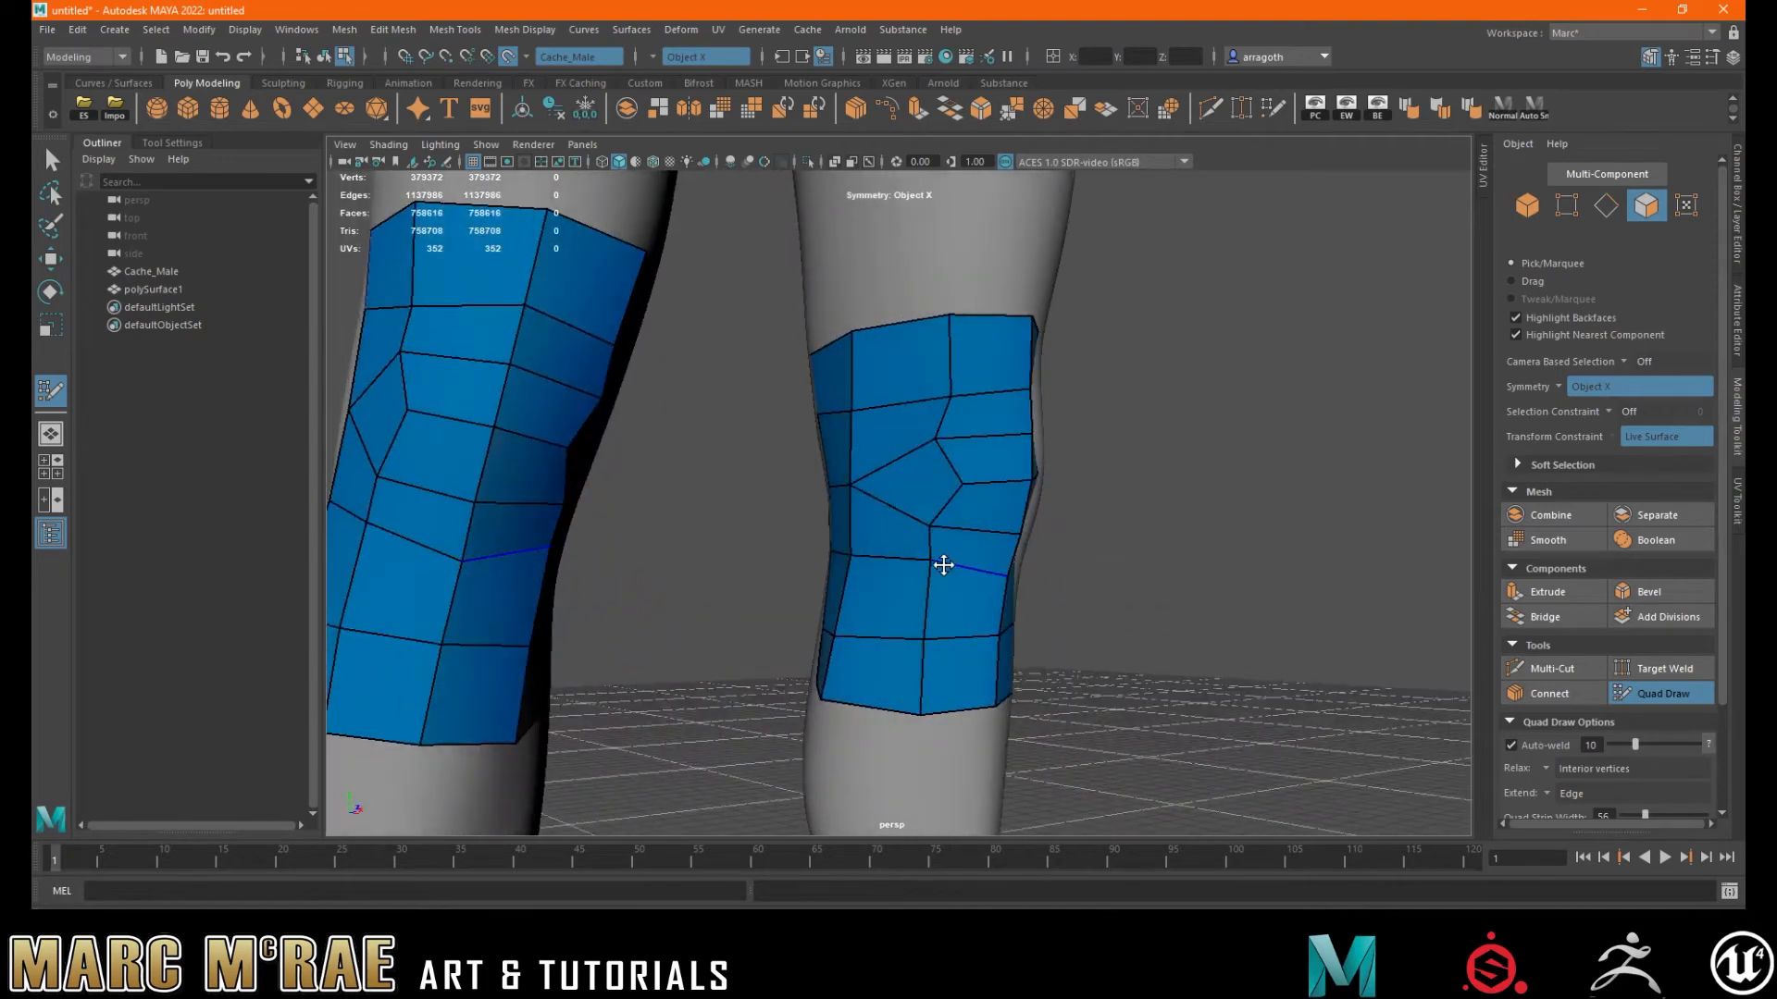
left_click_drag(854, 558, 901, 531, "alt")
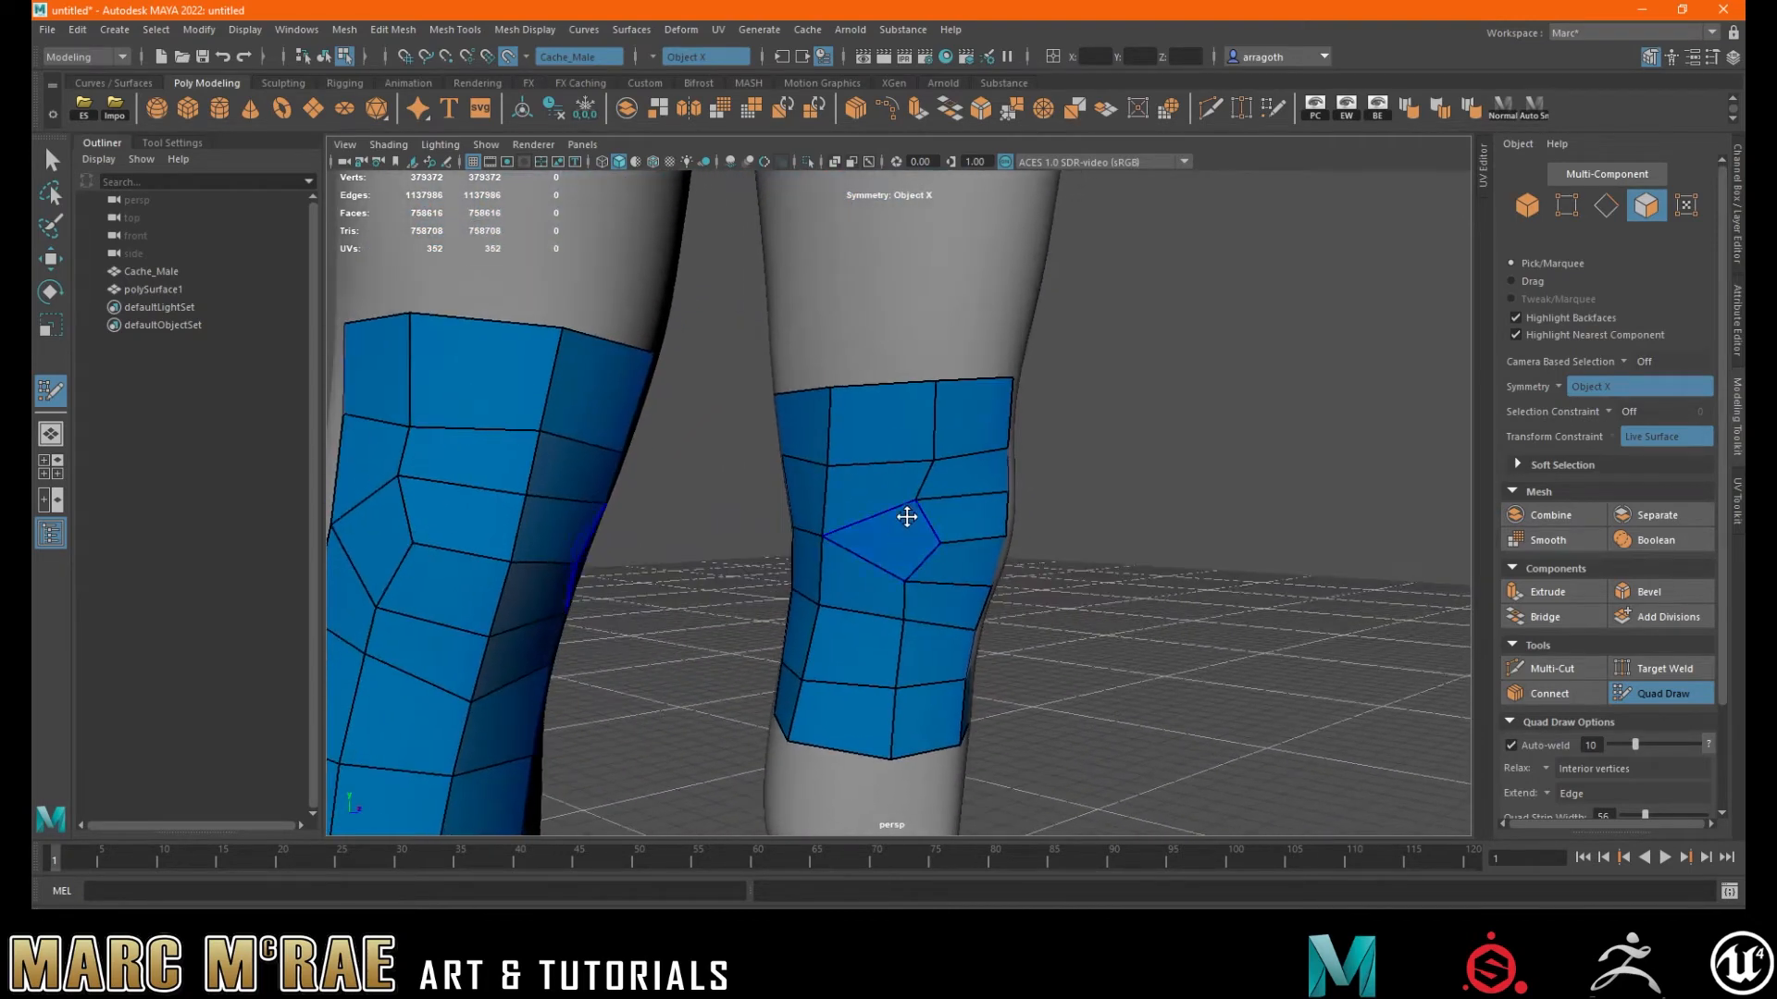
mouse_move(929, 460)
left_mouse_down("alt")
mouse_move(897, 500)
mouse_move(845, 496)
mouse_move(885, 503)
left_mouse_up("alt")
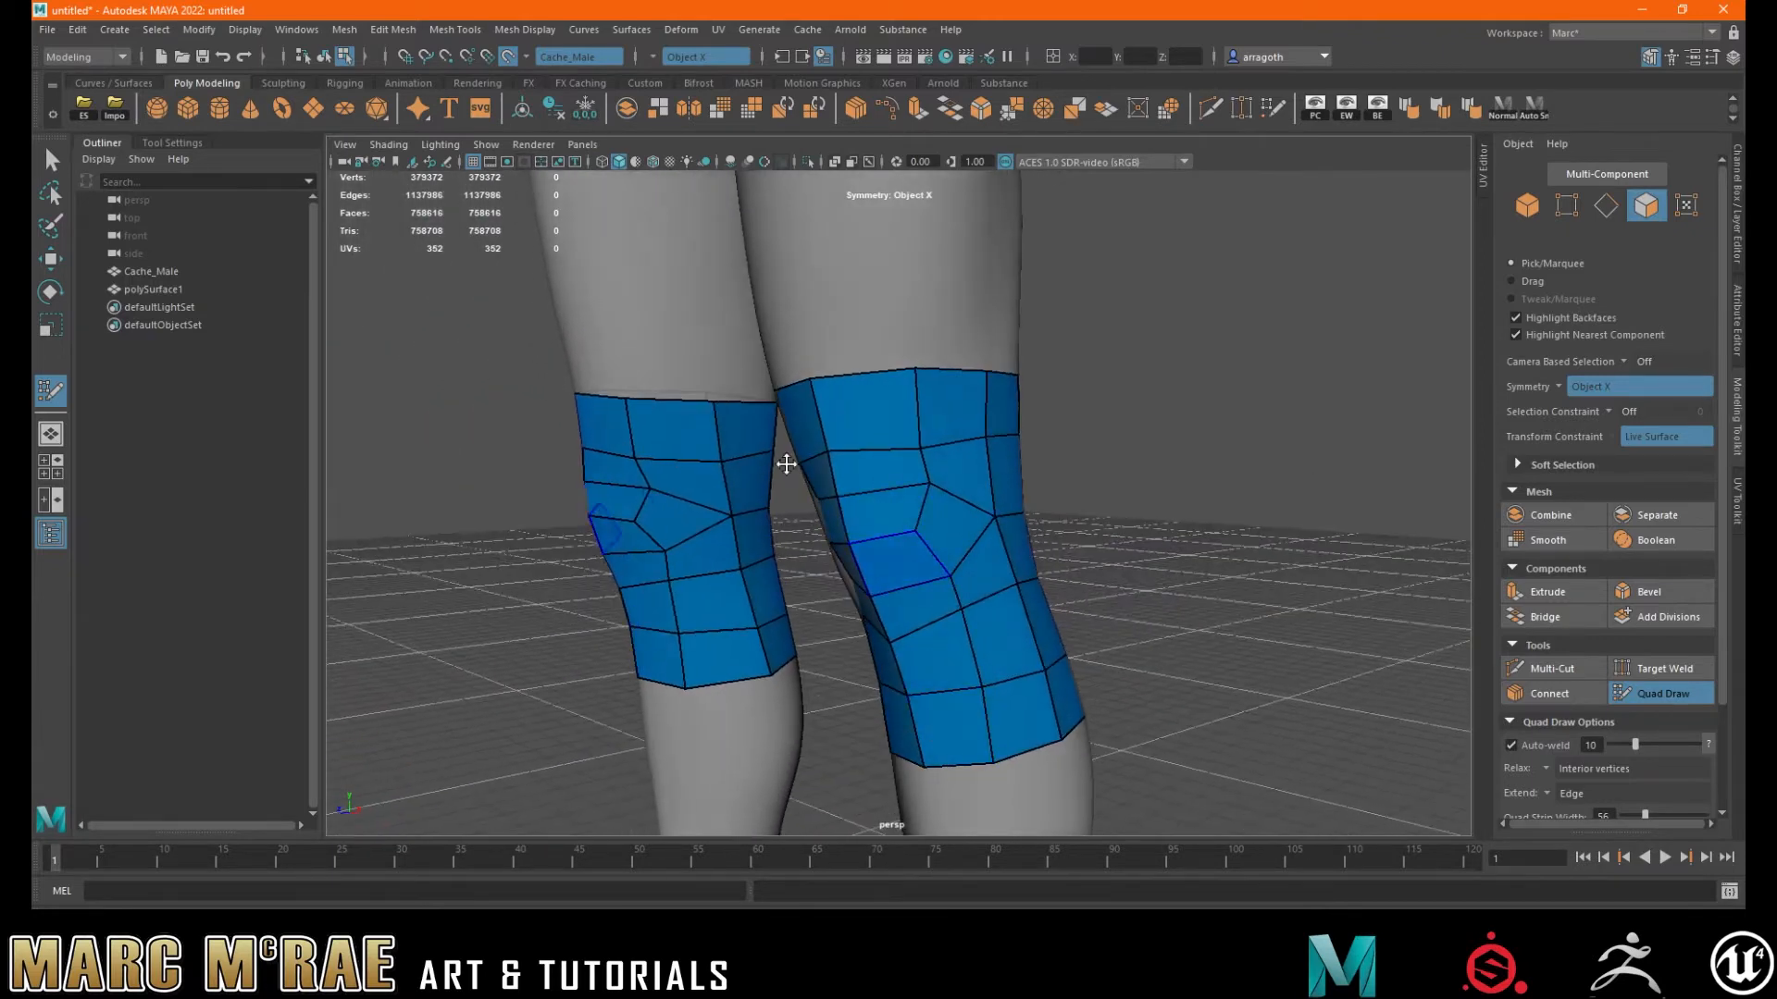
- Isolate polySurface1 and select face loops through the diamond quad beside the kneecap to examine the edge flow
left_click(1663, 696)
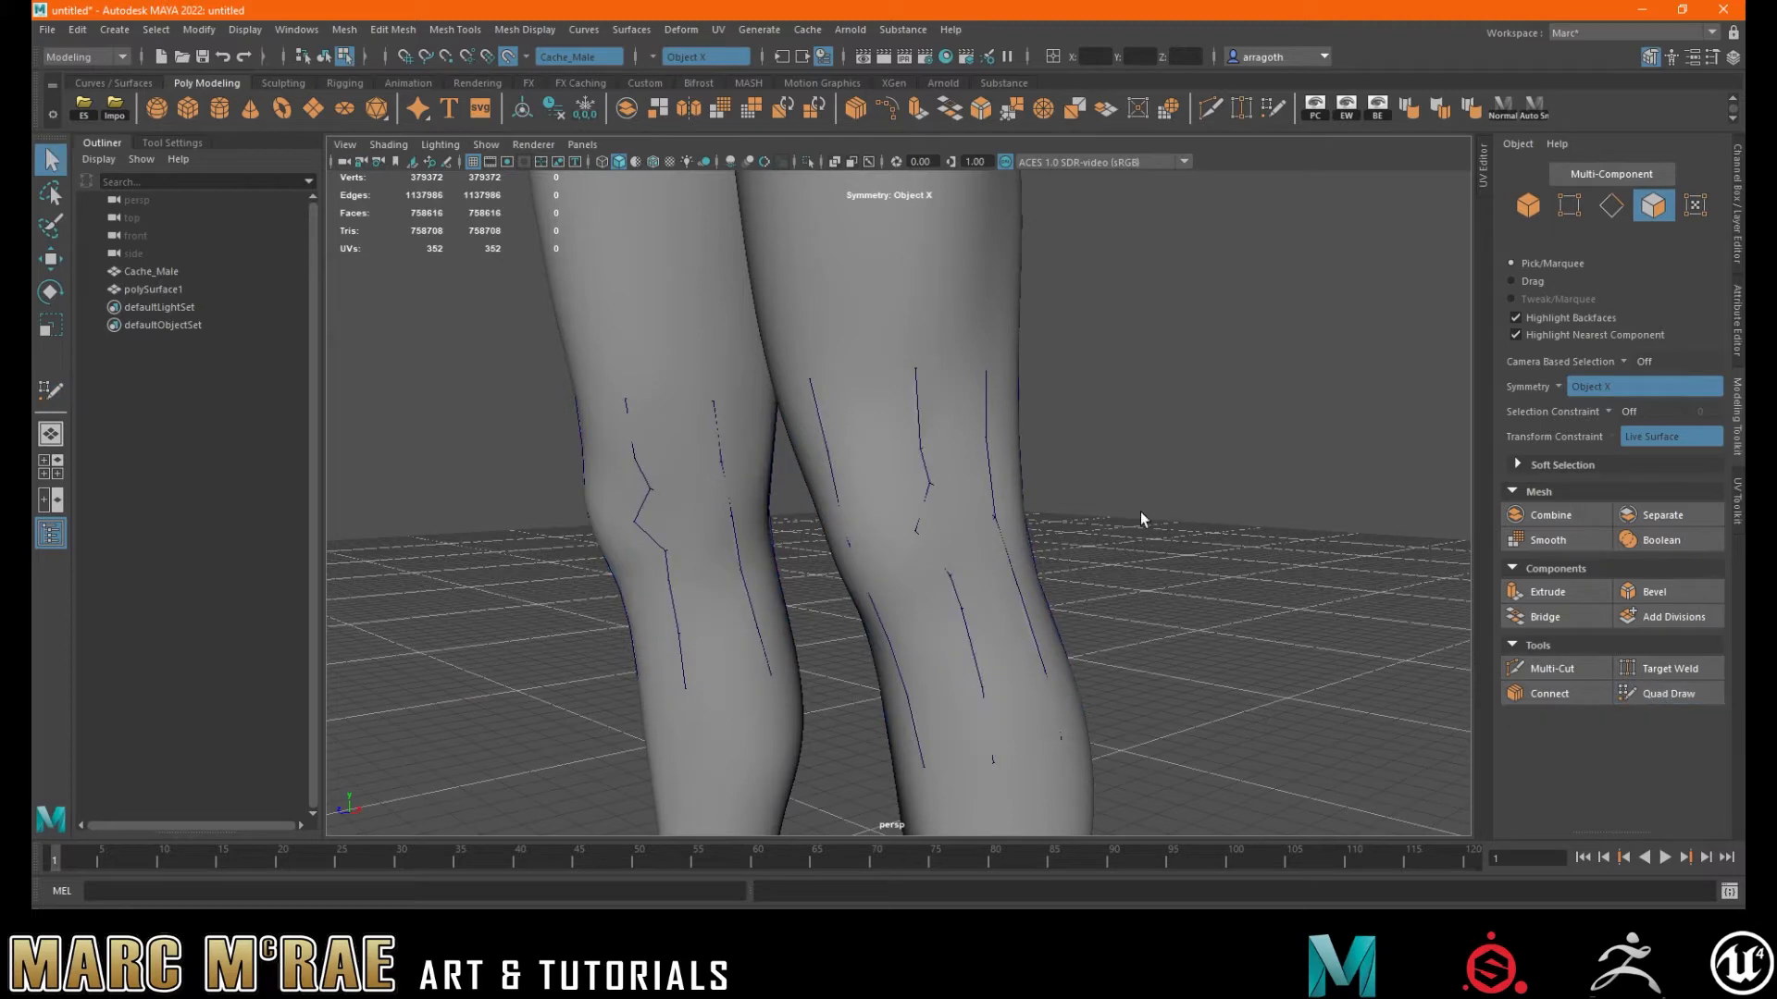
left_click(158, 289)
left_click(805, 161)
left_click_drag(919, 426, 1007, 483, "alt")
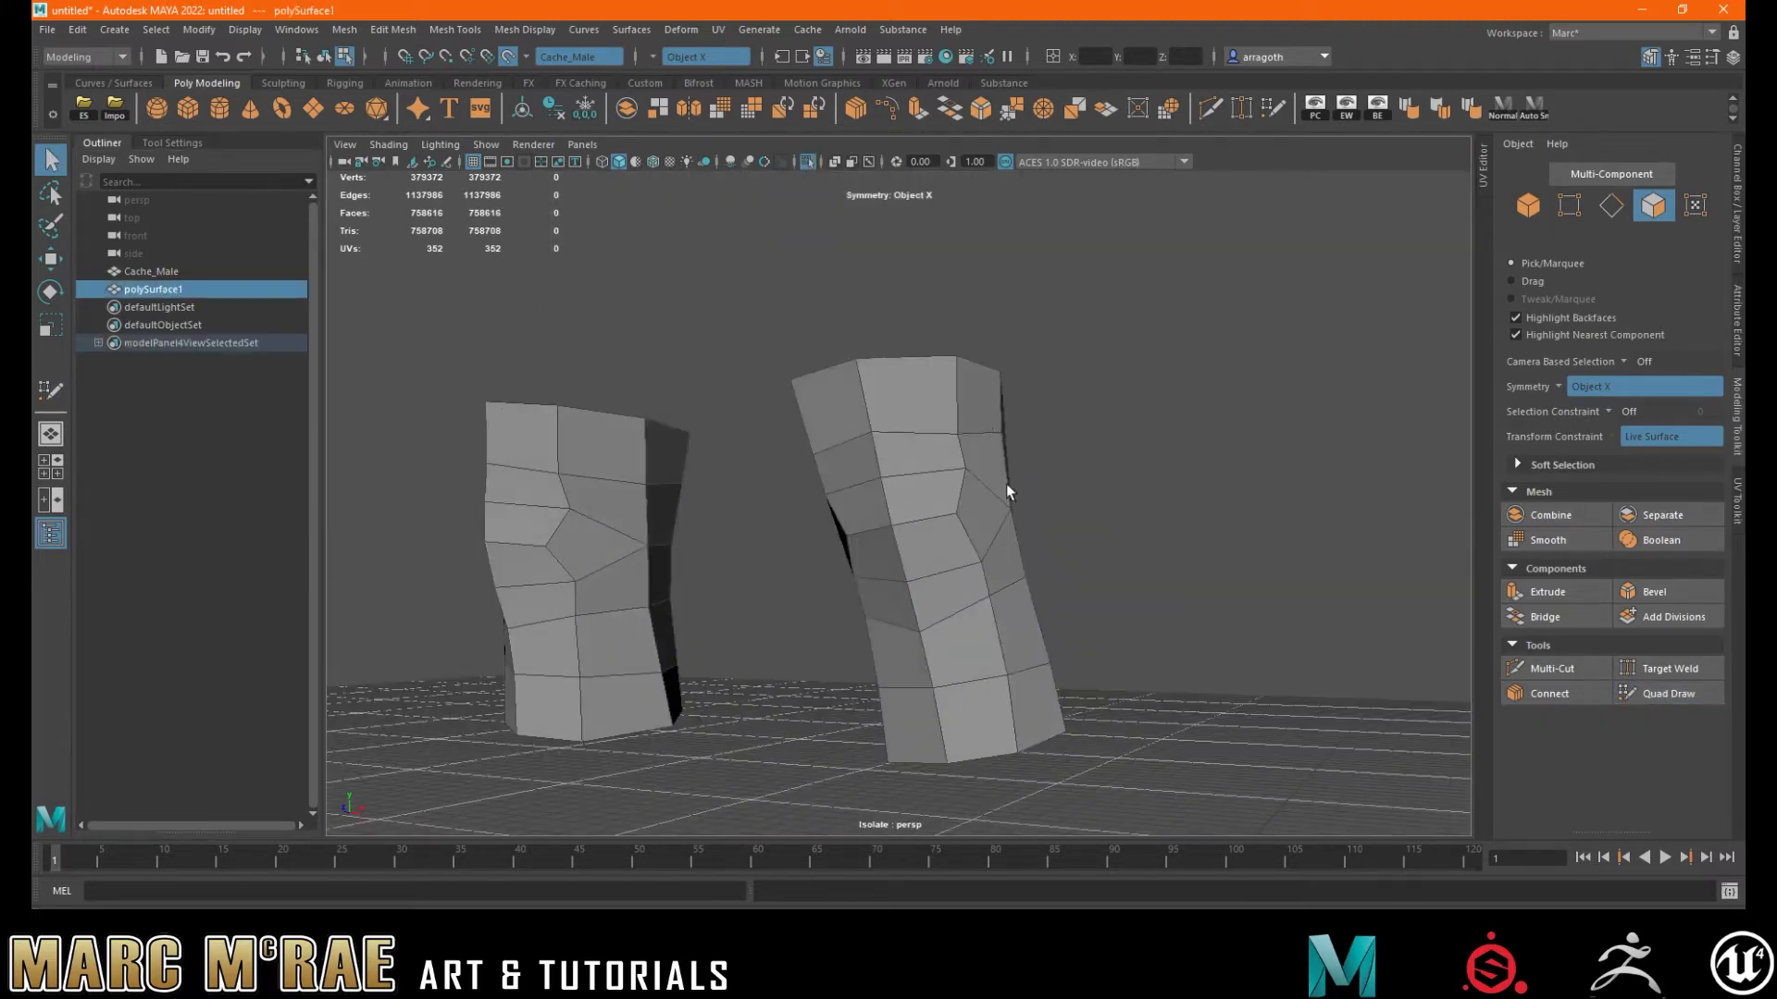
right_click(981, 527)
left_click(981, 505)
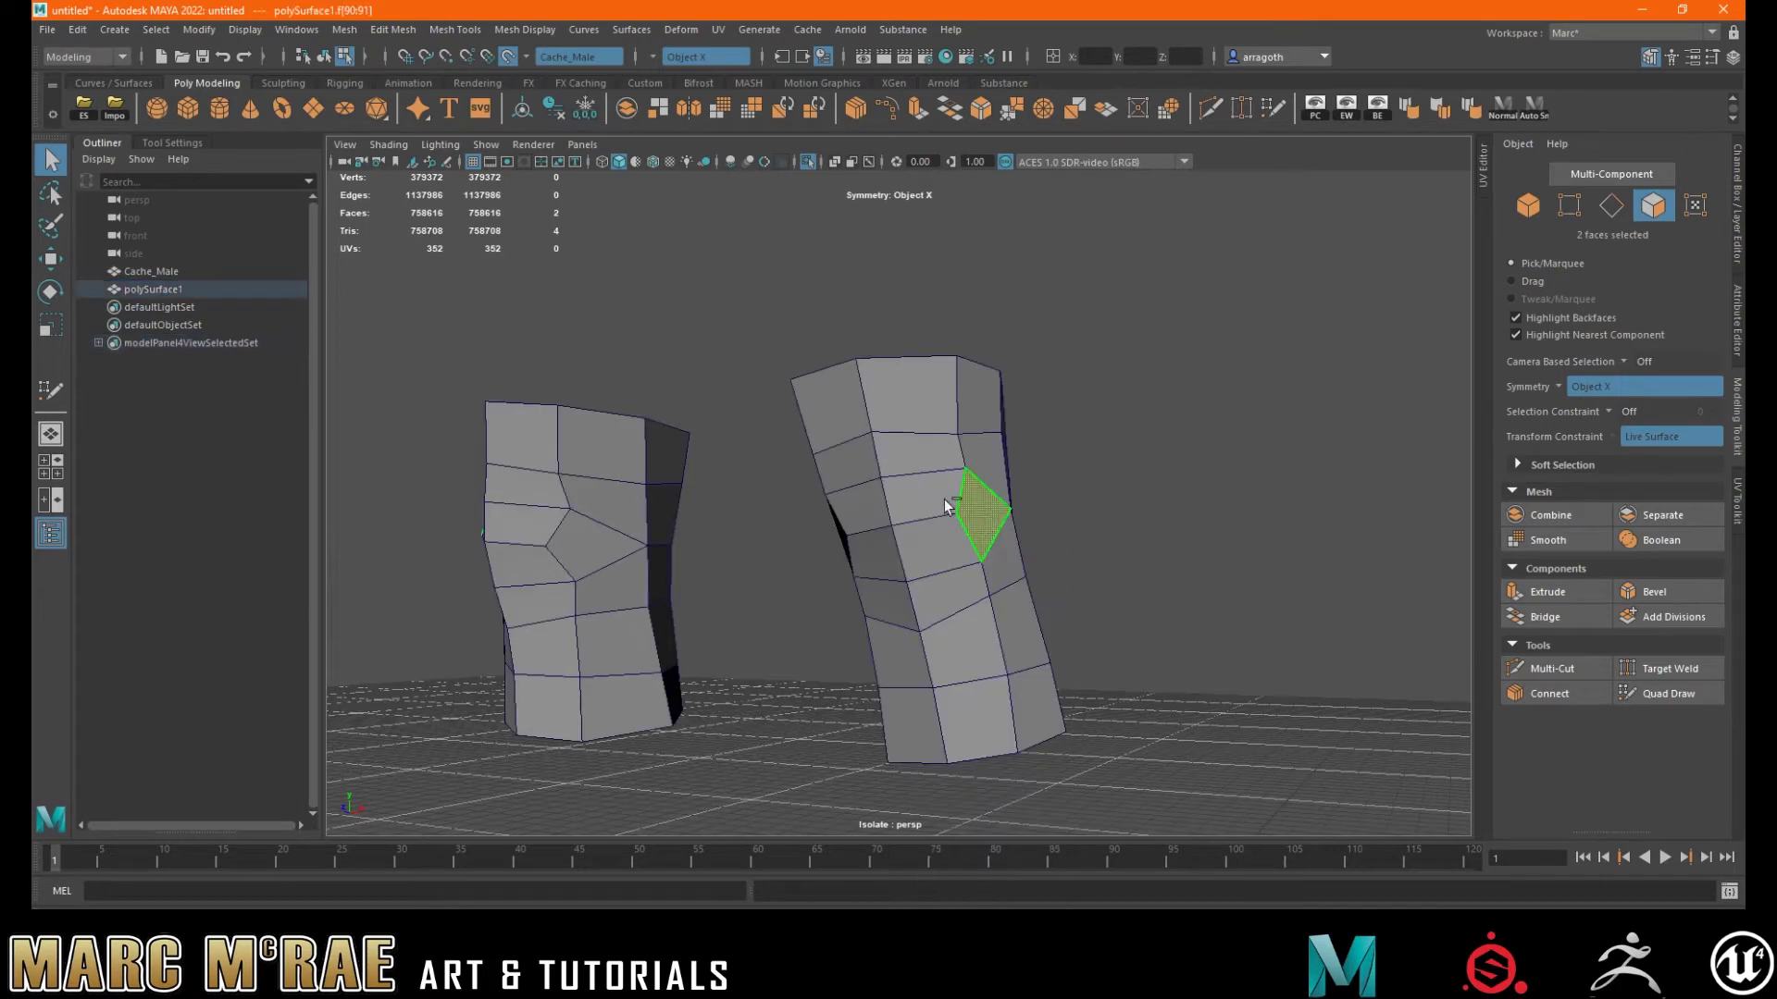
double_click(935, 492)
double_click(970, 524, "shift")
left_click_drag(1080, 532, 1155, 520, "alt")
left_click_drag(866, 453, 951, 494, "alt")
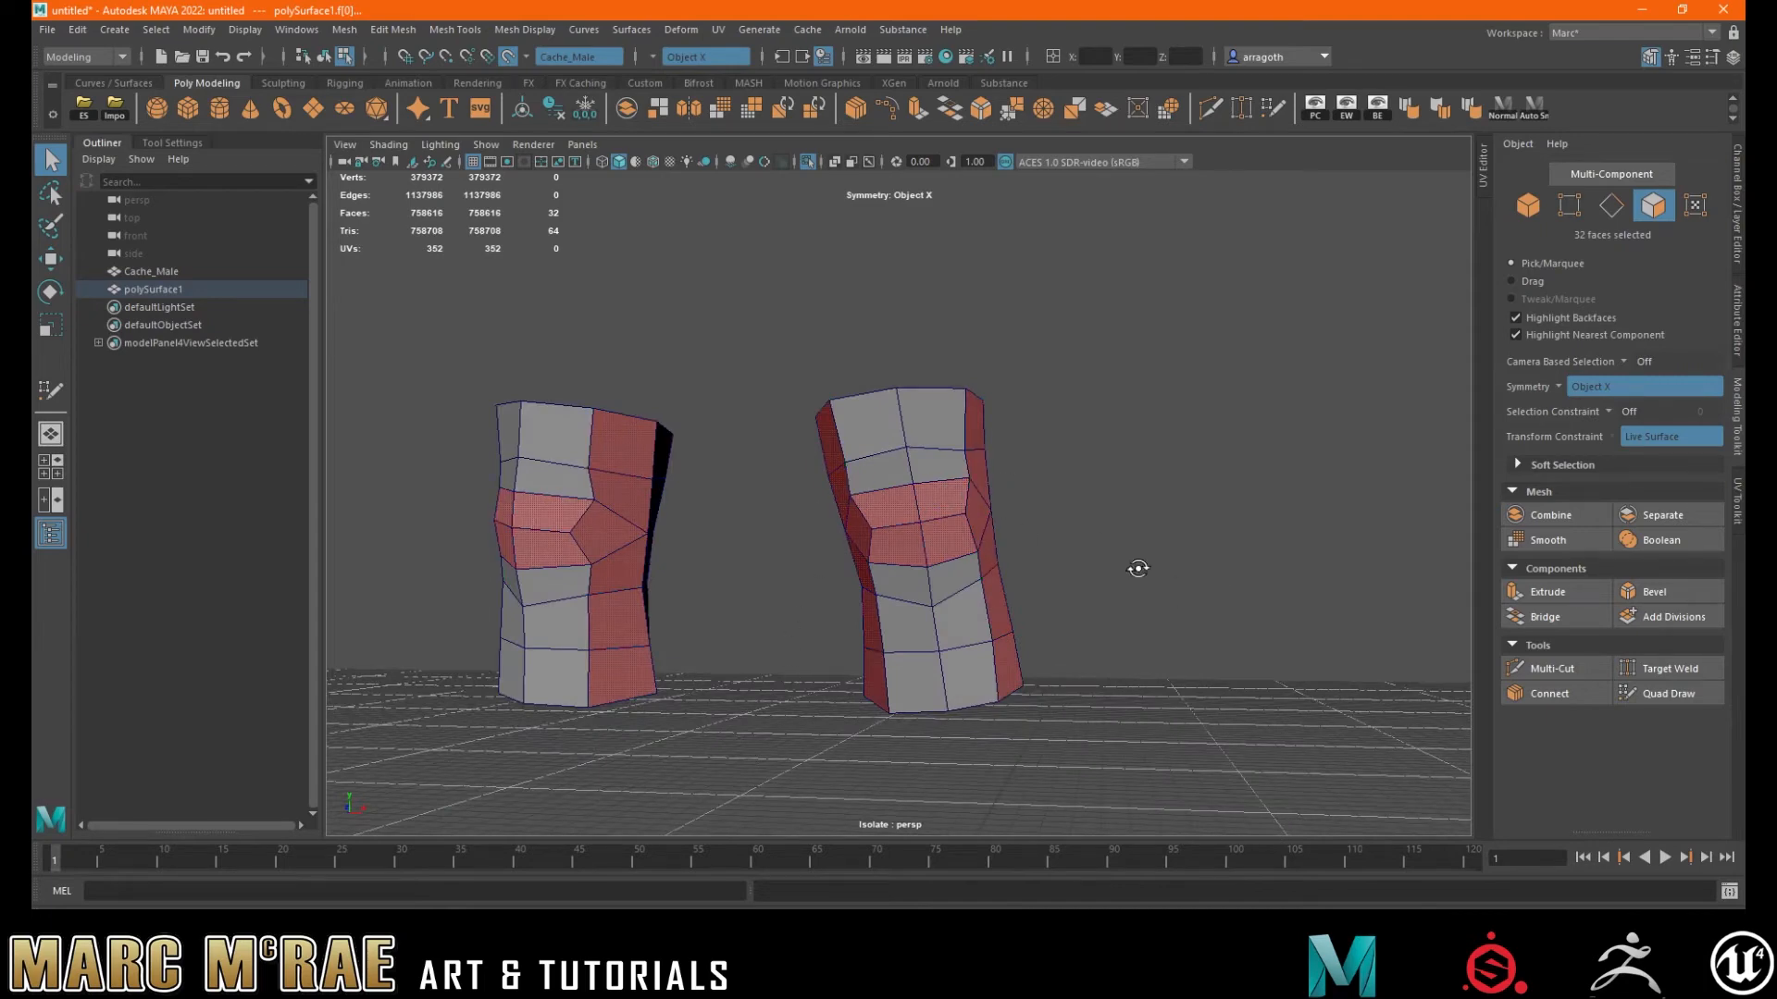
- Select the face loop running down the thigh and around beneath the kneecap to examine its path from all sides
left_click_drag(1138, 569, 1074, 580, "alt")
left_click(960, 550)
double_click(949, 531, "shift")
left_click(949, 465)
double_click(949, 506, "shift")
left_click_drag(1012, 506, 1203, 502, "alt")
left_click_drag(971, 534, 1133, 505, "alt")
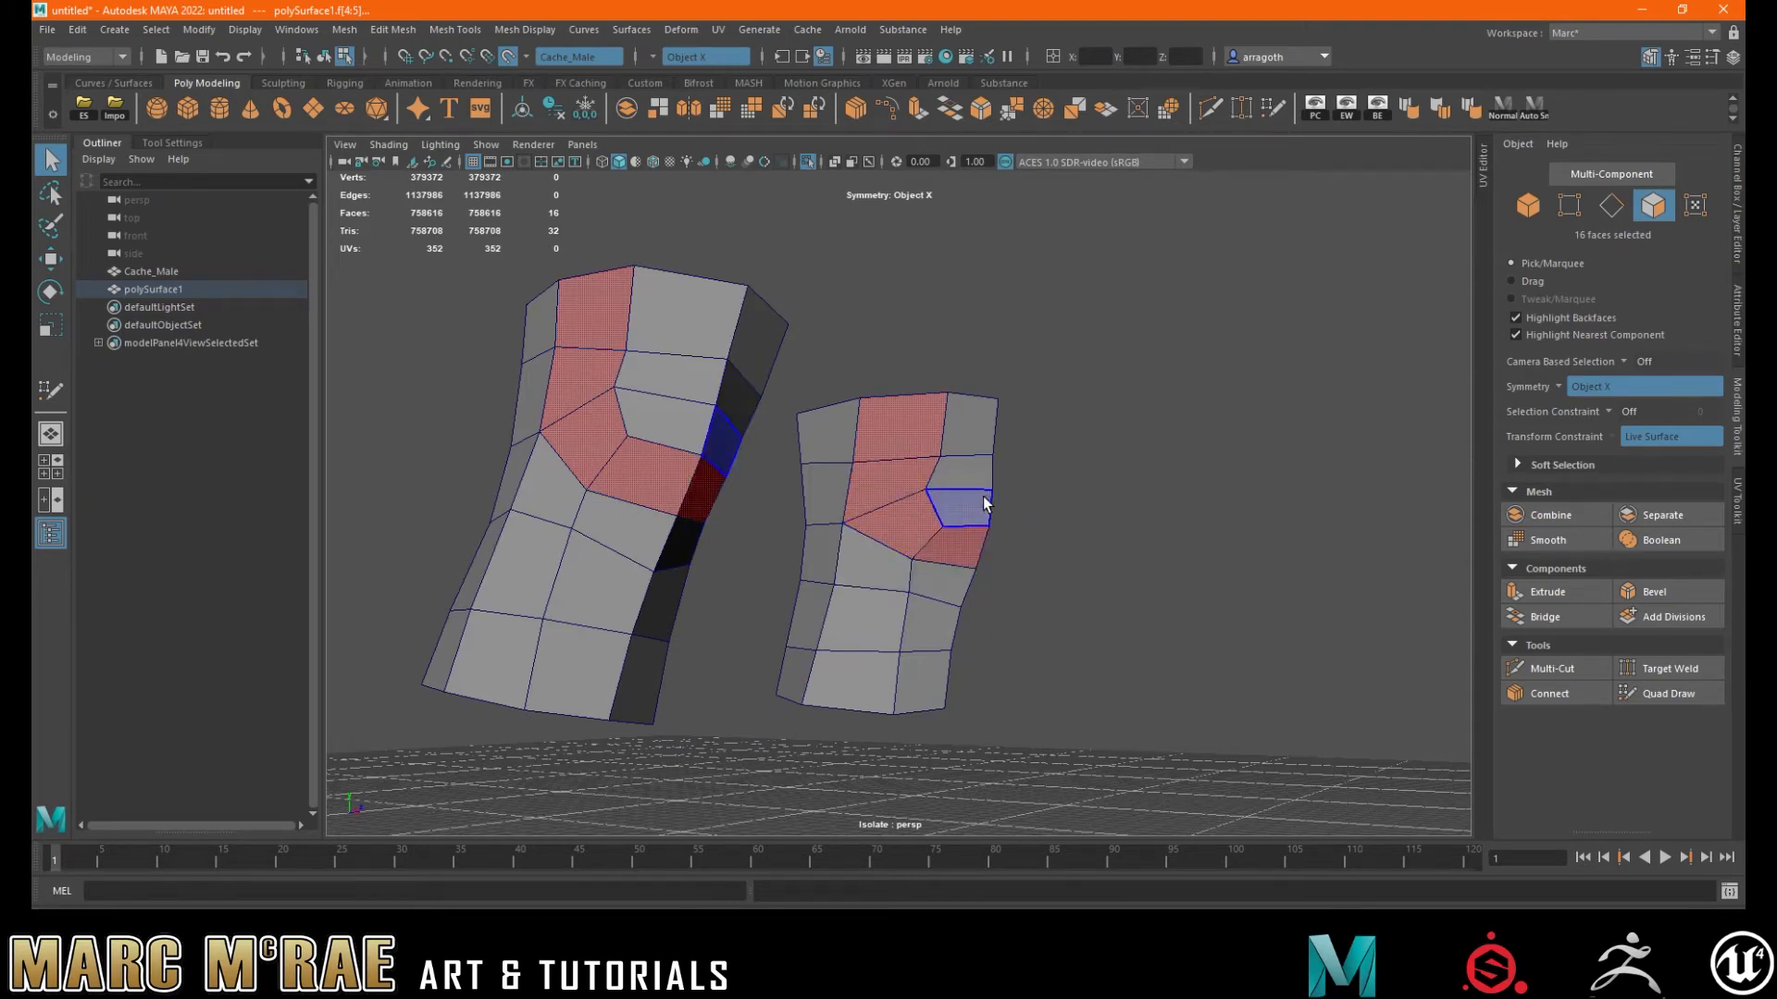
left_click_drag(1027, 512, 800, 536, "alt")
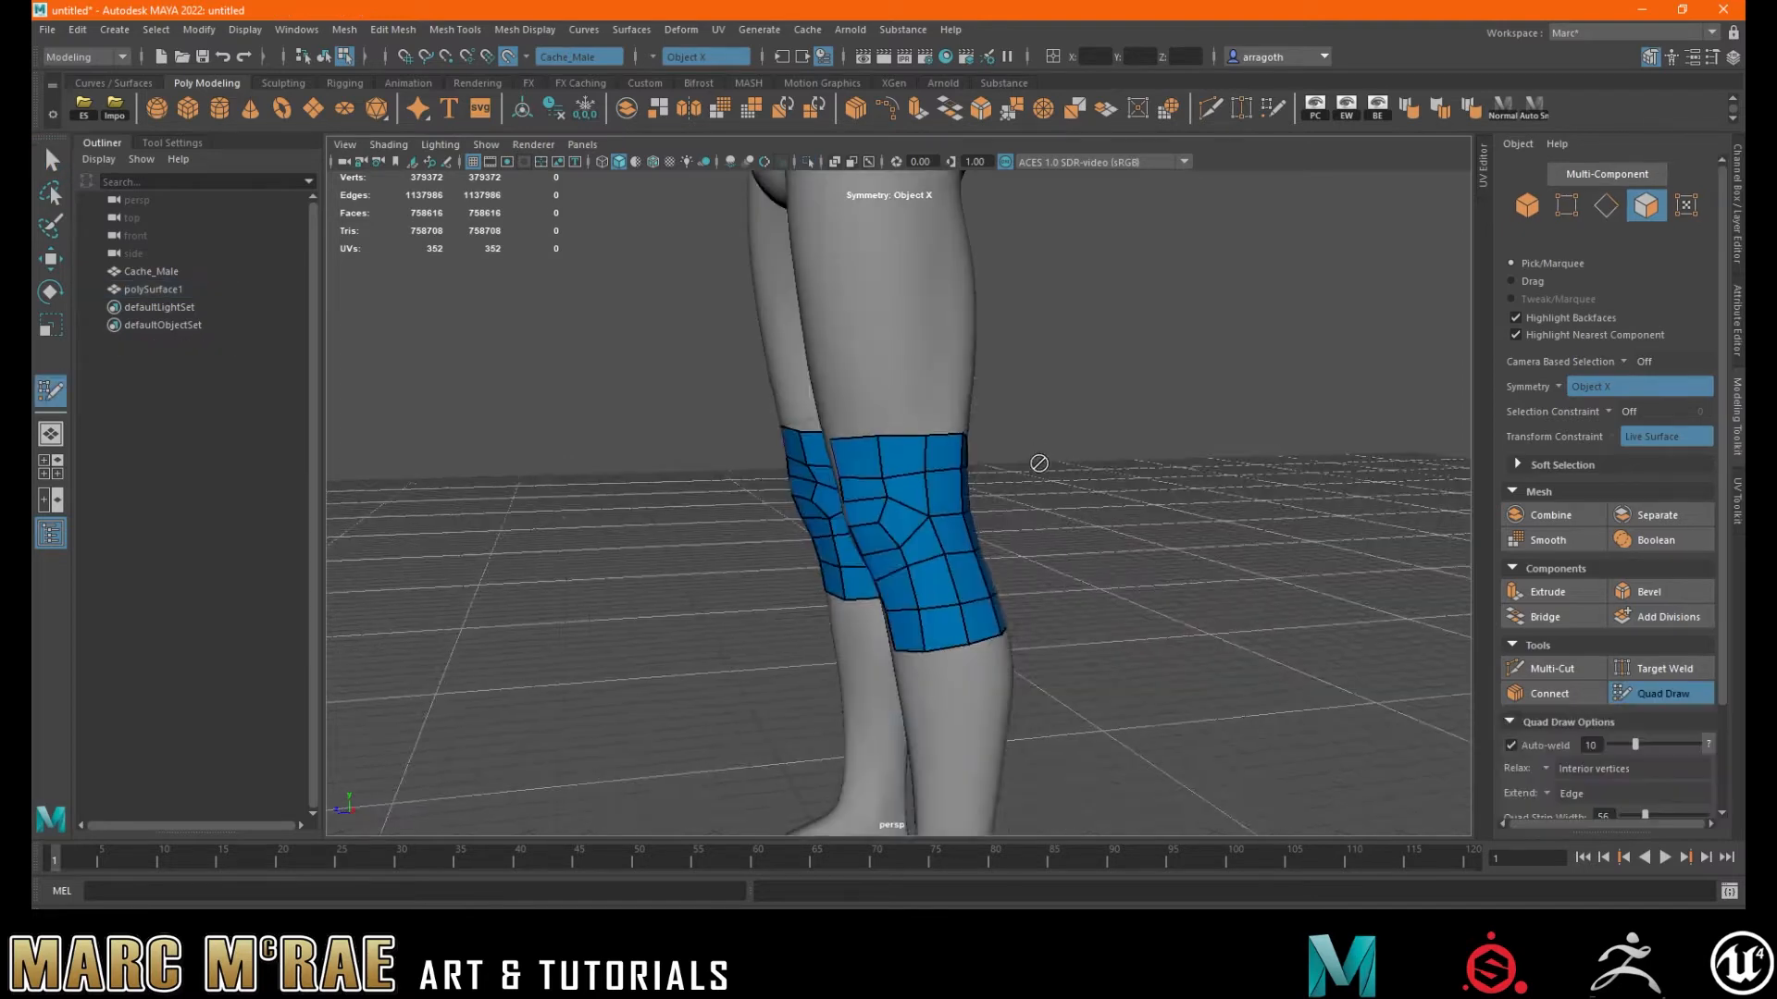
- Draw two connected quads at the groin on the inner front thigh with Quad Draw and adjust their vertices
middle_click_drag(1039, 460, 1036, 611, "alt")
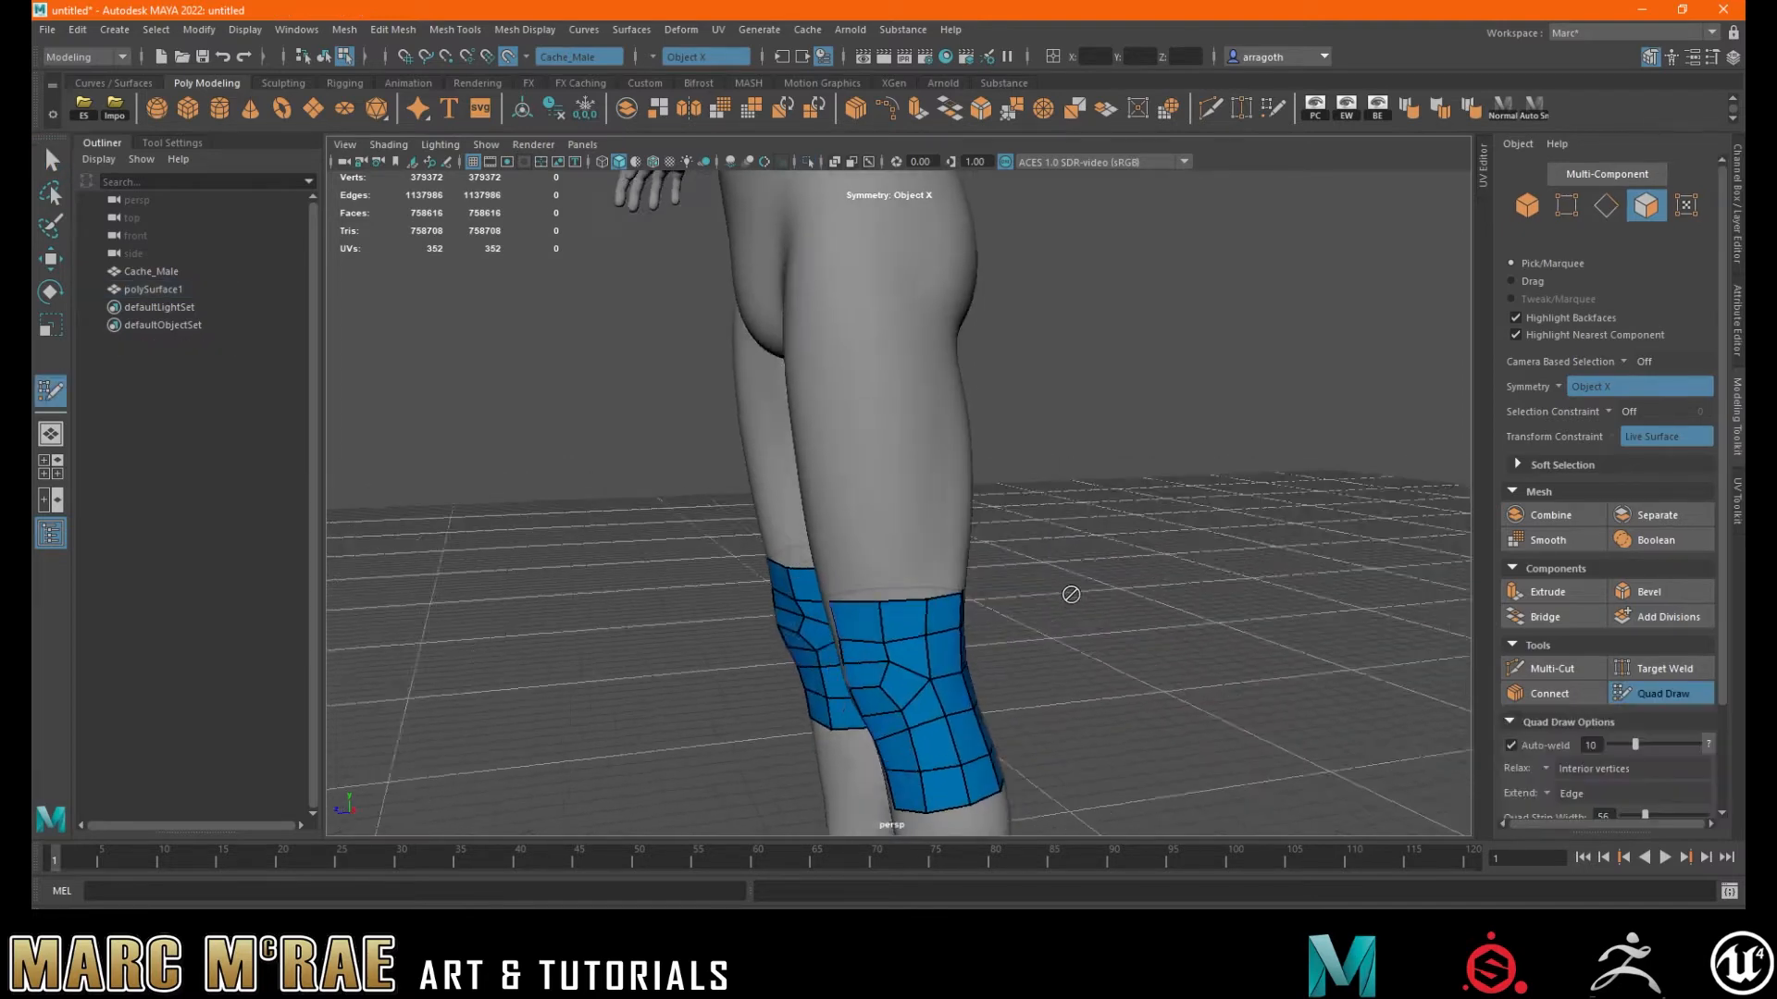
scroll(1072, 594, "down", 4)
left_click_drag(1191, 560, 1061, 605, "alt")
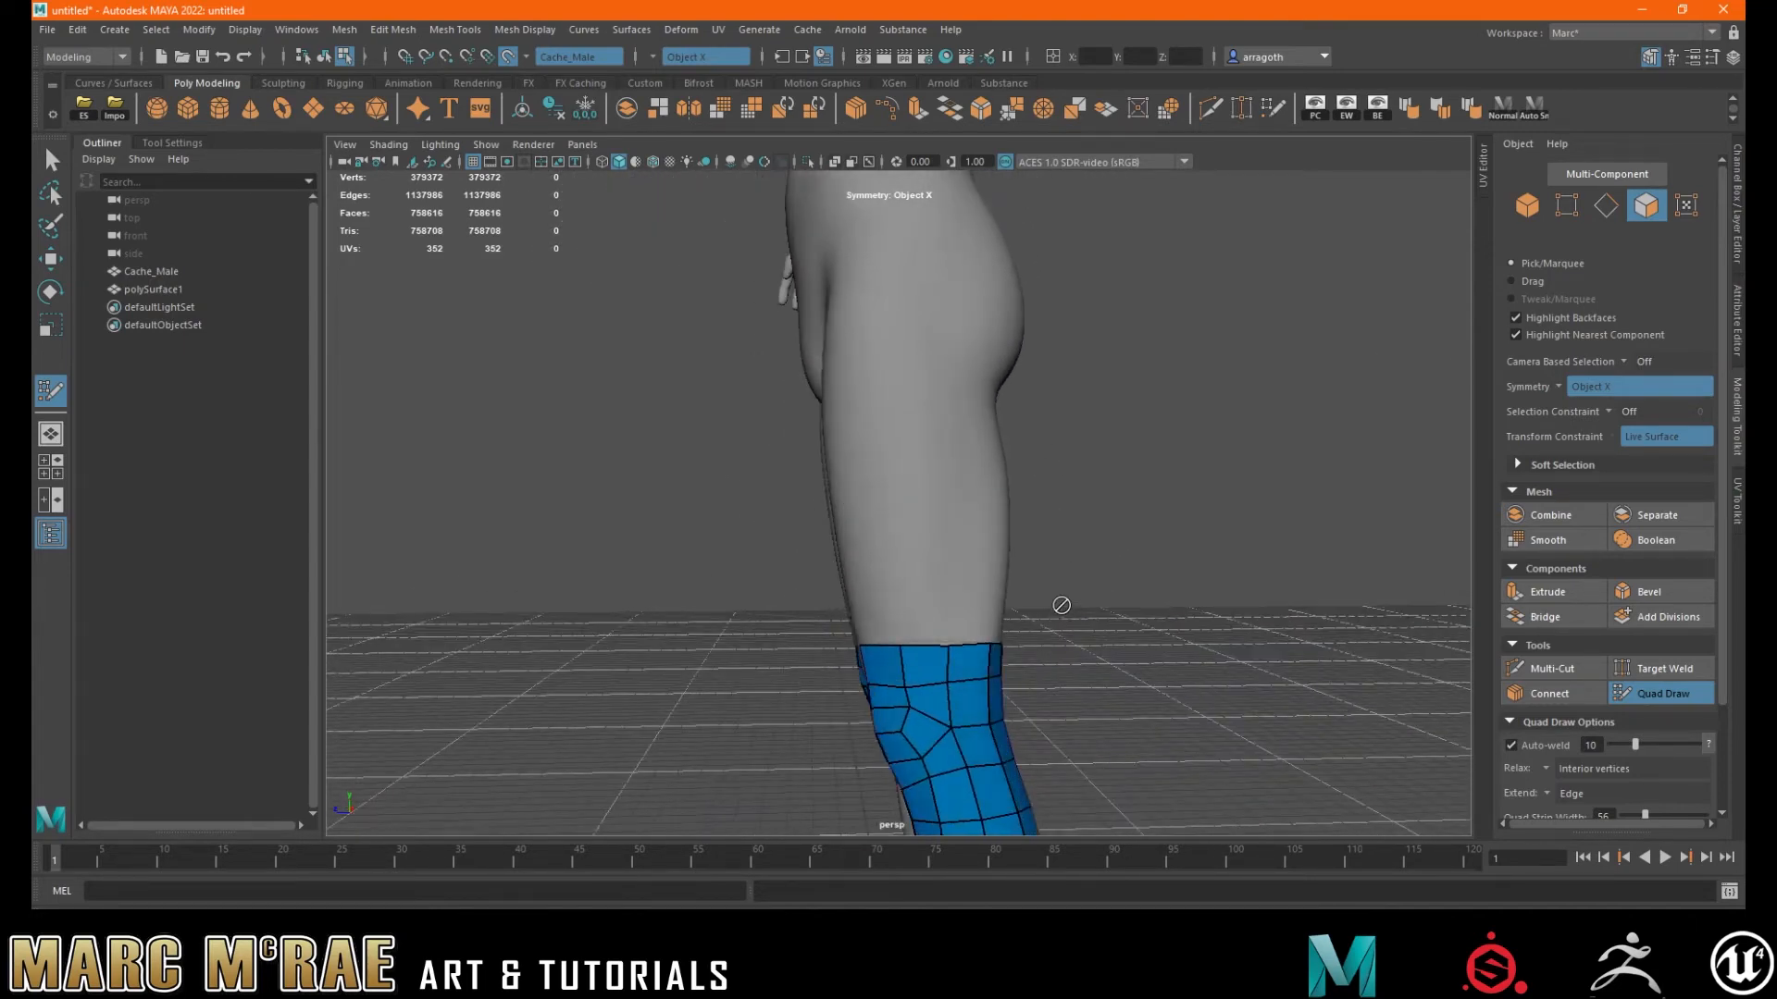
left_click_drag(1061, 605, 834, 348, "alt")
left_click_drag(812, 478, 817, 410, "alt")
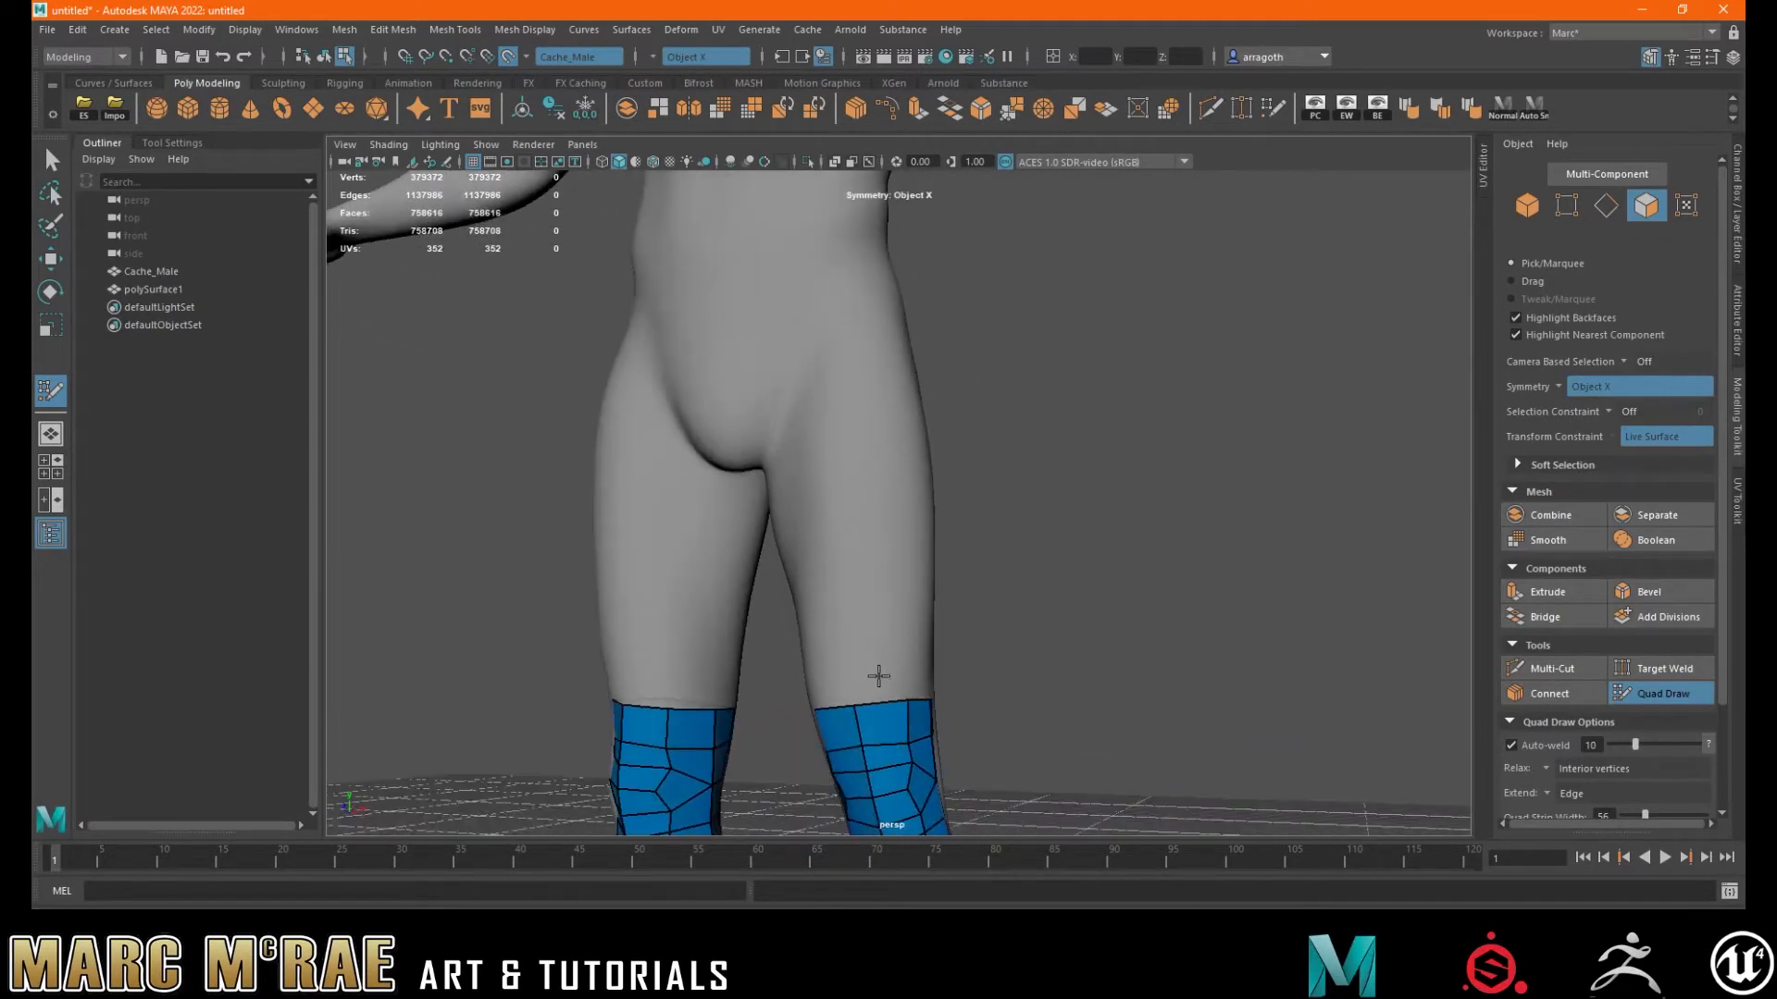
left_click_drag(878, 675, 822, 377, "alt")
left_click(826, 470)
left_click(799, 465)
left_click(815, 449, "shift")
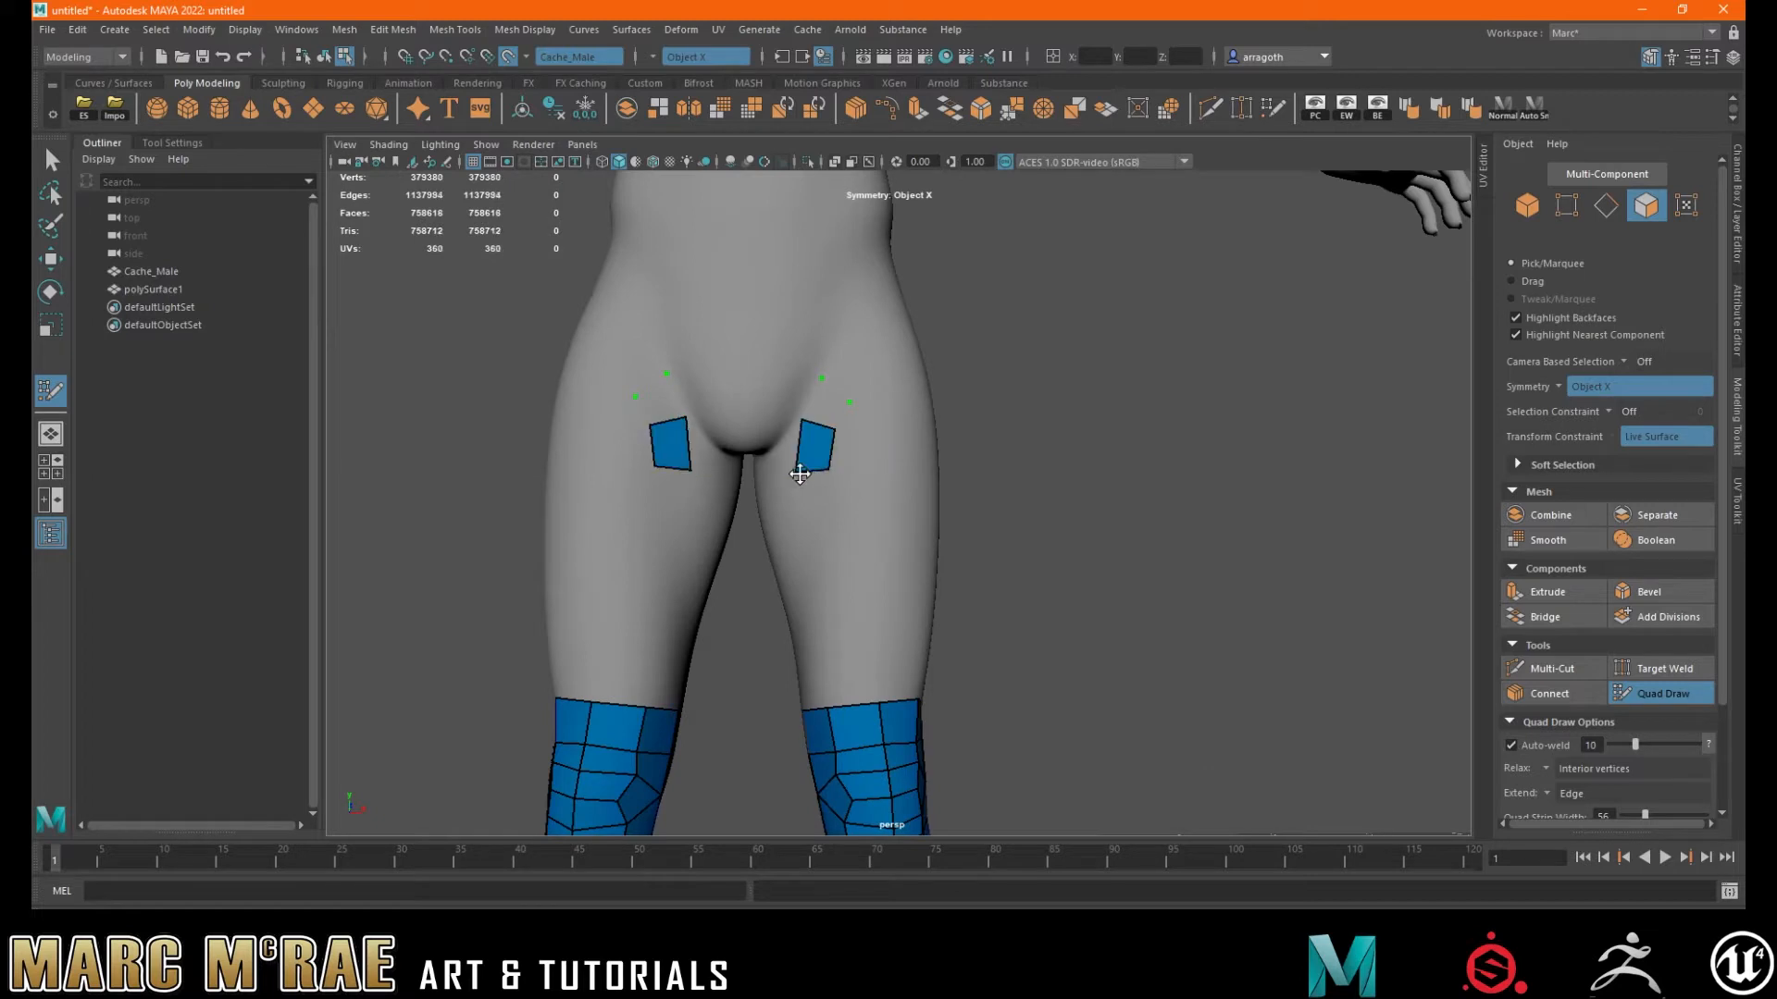
left_click(825, 407, "shift")
mouse_move(802, 466)
left_mouse_down()
mouse_move(861, 471)
mouse_move(837, 468)
left_mouse_up()
left_click_drag(804, 407, 789, 446)
left_click_drag(838, 411, 843, 376)
- Extend the quad strip down the inner thigh and curve it across the front of the leg above the knee
left_click_drag(884, 685, 863, 483, "alt")
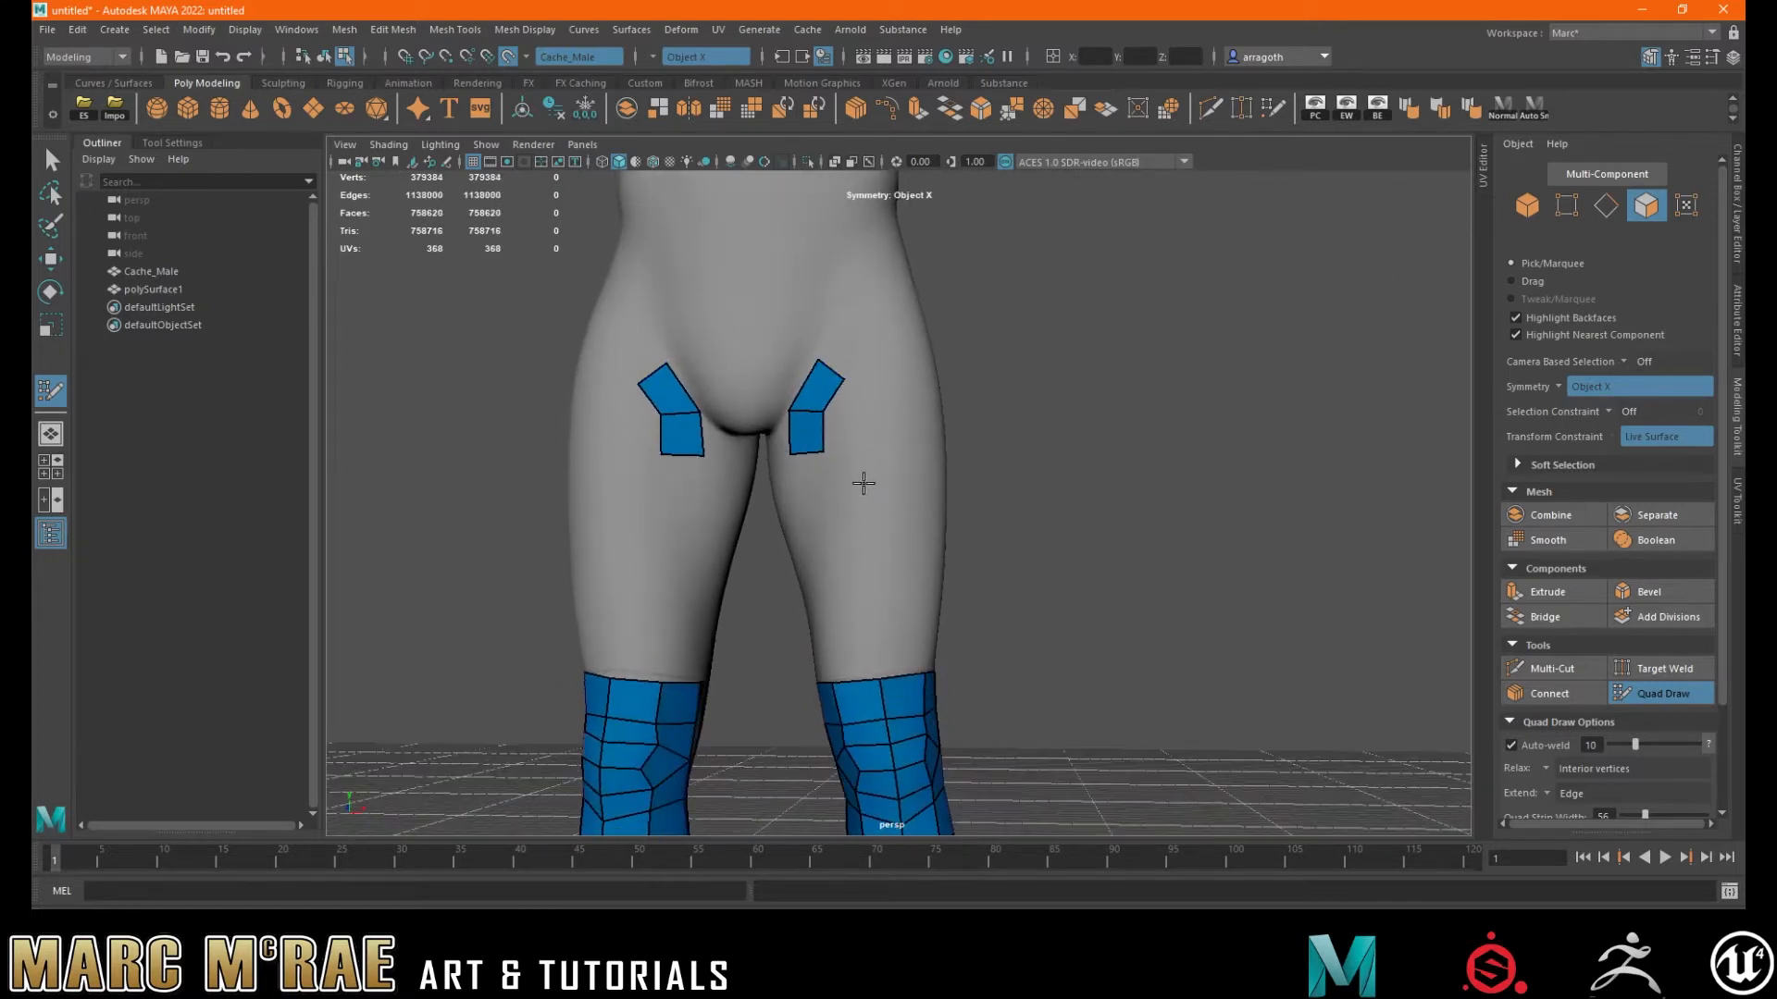
left_click_drag(897, 681, 890, 594, "alt")
left_click_drag(822, 441, 824, 461)
left_click(815, 523)
left_click(852, 519)
left_click(832, 489, "shift")
left_click(830, 584)
left_click(866, 567)
left_click(842, 550, "shift")
left_click(888, 589)
left_click(873, 632)
left_click(867, 591, "shift")
- Continue the quad strip around the outer side of the leg and up the outer thigh toward the hip
left_click_drag(871, 587, 935, 636, "alt")
left_click(919, 601)
left_click(912, 641)
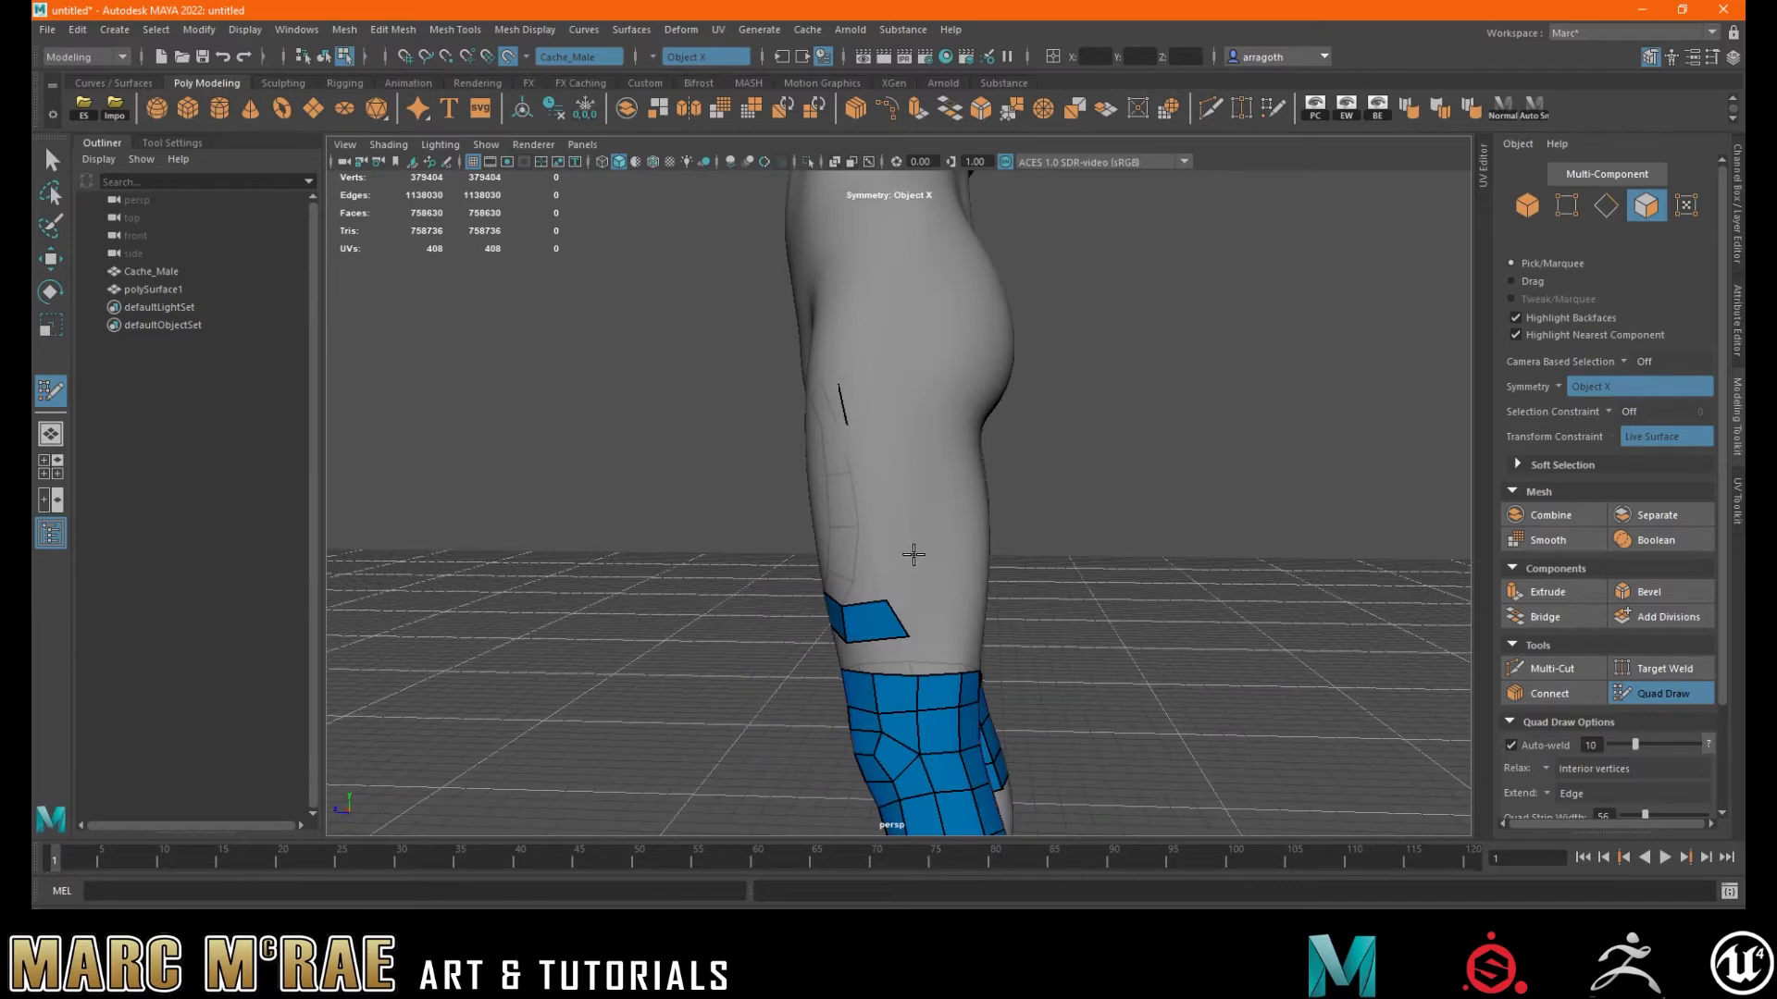
left_click_drag(950, 507, 1147, 404)
left_click(948, 390)
left_click(931, 425, "shift")
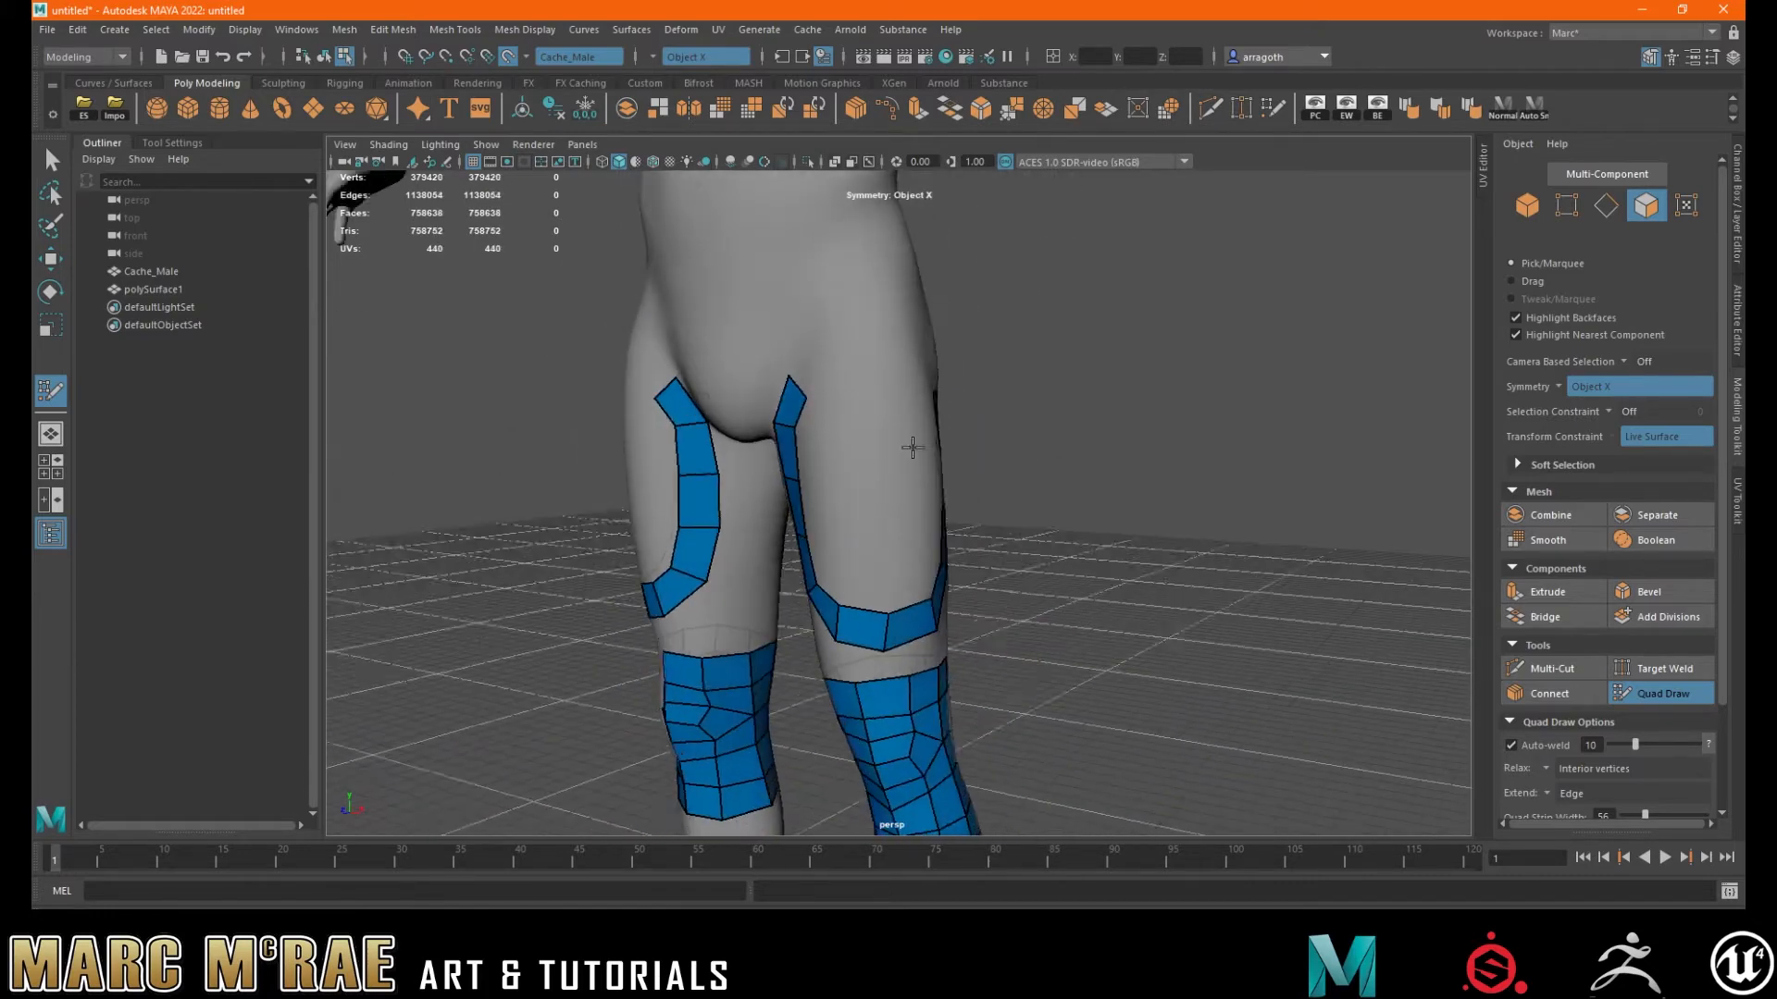
- Draw quads across the top of the front thigh from the groin toward the hip to close the strip
middle_click_drag(928, 408, 942, 547, "alt")
left_click(837, 487)
left_click(868, 498)
left_click(846, 515, "shift")
left_click_drag(848, 548, 839, 537)
left_click_drag(1065, 515, 1106, 511, "alt")
left_click_drag(861, 491, 868, 501)
left_click_drag(826, 525, 815, 475)
mouse_move(819, 491)
left_mouse_down("alt")
mouse_move(871, 512)
mouse_move(823, 505)
left_mouse_up("alt")
left_click(901, 448)
left_click(908, 481)
left_click(876, 471, "shift")
mouse_move(898, 445)
left_mouse_down("alt")
mouse_move(833, 457)
mouse_move(911, 471)
left_mouse_up("alt")
left_click(886, 477, "shift")
- Place a dot inside the front thigh loop and fill the first two quads from it
mouse_move(916, 546)
left_mouse_down("alt")
mouse_move(987, 503)
mouse_move(892, 531)
left_mouse_up("alt")
left_click_drag(892, 533, 1041, 537, "alt")
left_click_drag(881, 274, 880, 582, "alt")
mouse_move(961, 419)
left_mouse_down("alt")
mouse_move(1012, 345)
mouse_move(805, 627)
mouse_move(860, 515)
mouse_move(925, 505)
mouse_move(840, 505)
left_mouse_up("alt")
left_click(878, 499)
left_click(890, 507, "shift")
left_click(857, 520, "shift")
- Place a column of dots along the middle of the front thigh and fill the quads on both sides
left_click_drag(912, 453, 875, 450, "alt")
left_click(883, 451)
left_click(880, 392)
left_click(880, 354)
left_click(880, 320)
left_click(898, 307, "shift")
left_click(855, 303, "shift")
mouse_move(859, 360)
left_mouse_down("alt")
mouse_move(932, 369)
mouse_move(844, 364)
left_mouse_up("alt")
left_click(882, 335, "shift")
left_click(875, 417, "shift")
left_click(884, 476, "shift")
left_click(877, 356, "shift")
left_click(884, 472, "shift")
- Insert an edge loop in the outer thigh patch and fill two open gaps beside it
left_click_drag(953, 412, 861, 370, "alt")
left_click(949, 423, "ctrl")
left_click(905, 393, "shift")
left_click(894, 429, "shift")
- Bridge the lower border of the thigh patch to the top of the knee mesh with quads, adjusting a border vertex
left_click_drag(838, 384, 1003, 508, "alt")
left_click(901, 595, "shift")
left_click_drag(819, 567, 848, 595, "alt")
left_click(869, 568, "shift")
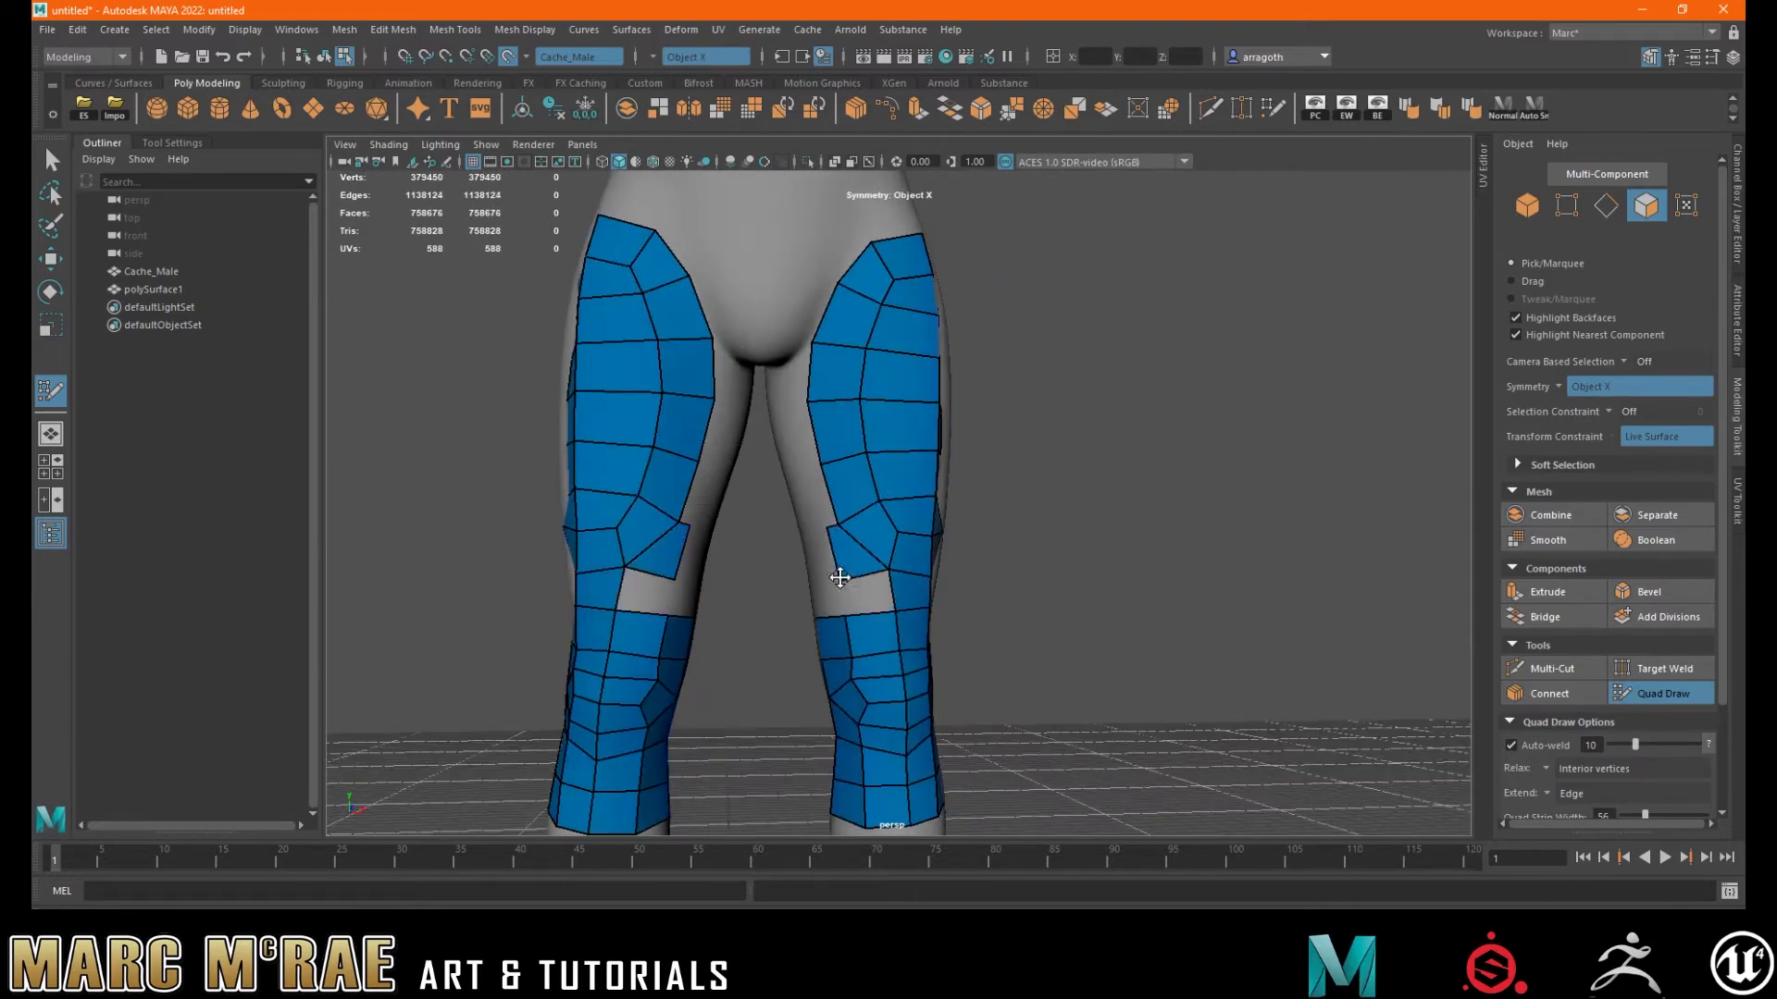
left_click(857, 600, "shift")
mouse_move(857, 603)
left_mouse_down("alt")
mouse_move(911, 593)
mouse_move(840, 575)
left_mouse_up("alt")
left_click(909, 592, "shift")
mouse_move(924, 538)
left_mouse_down()
mouse_move(958, 562)
mouse_move(933, 508)
left_mouse_up()
left_click(936, 584, "shift")
- Adjust the outer thigh border vertices, fill the adjacent gap, and clear the stray dots
left_click_drag(946, 437, 940, 400)
left_click_drag(954, 358, 936, 308)
left_click_drag(940, 439, 1003, 488)
left_click(962, 475, "shift")
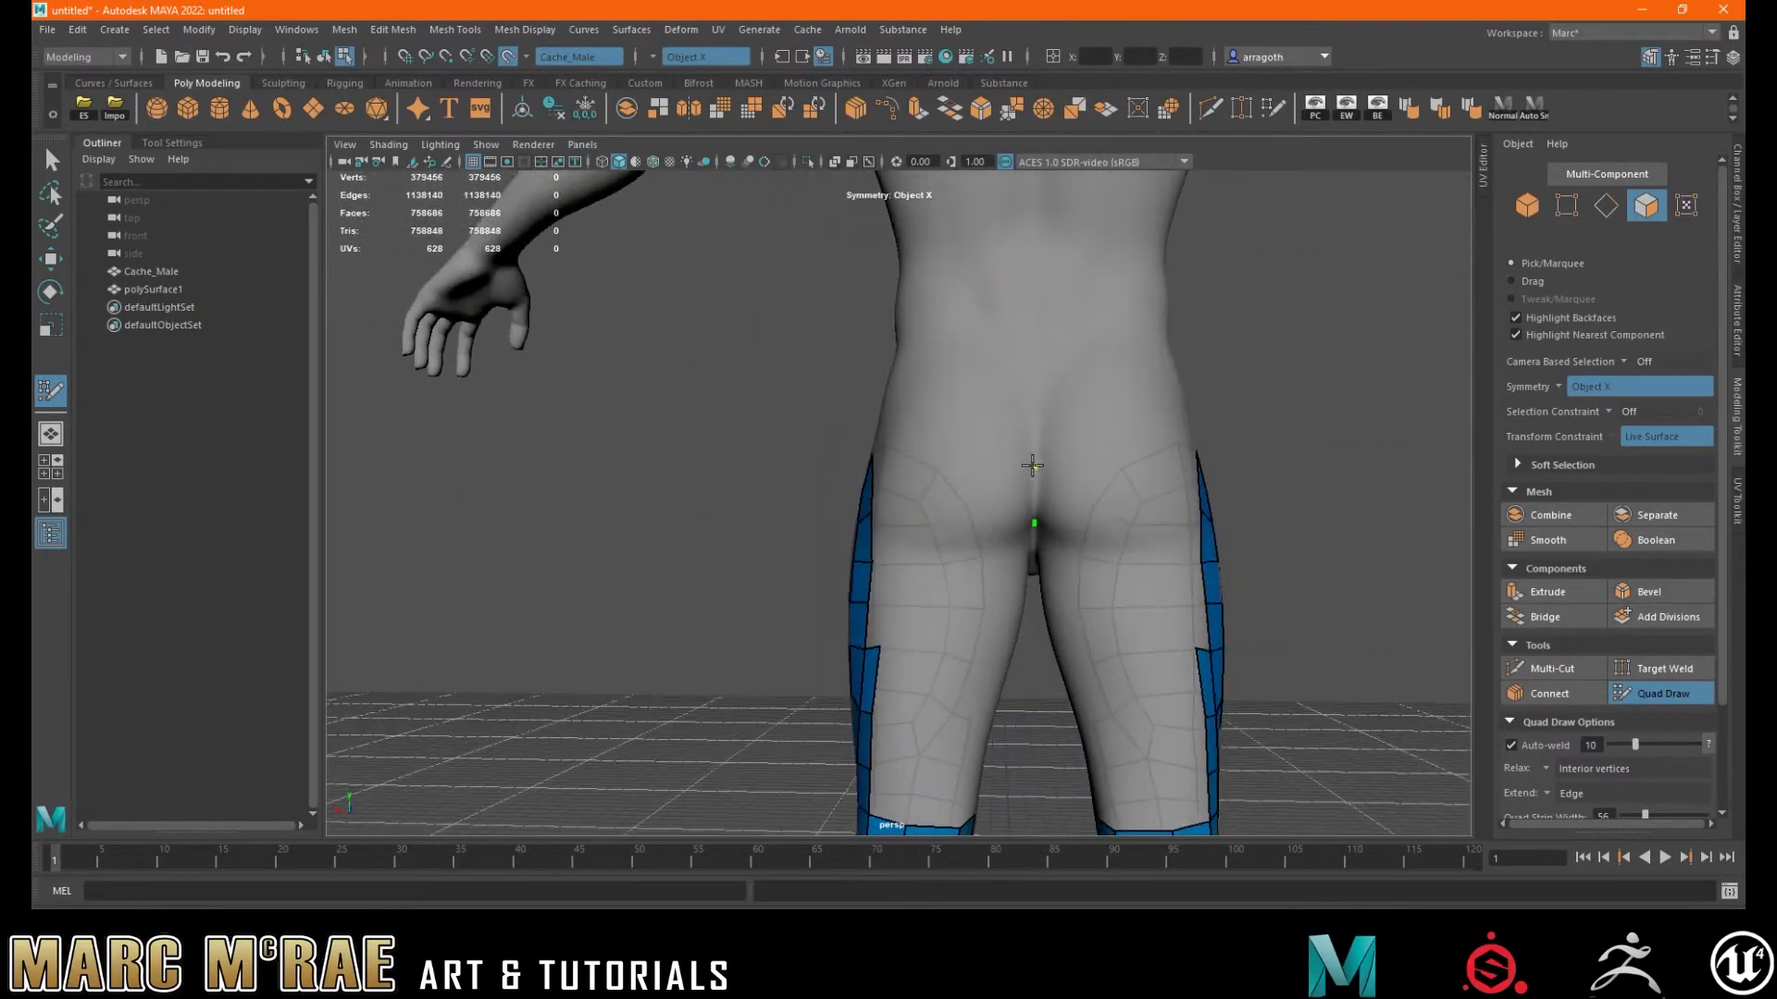
scroll(1622, 747, "down", 2)
left_click(1610, 763)
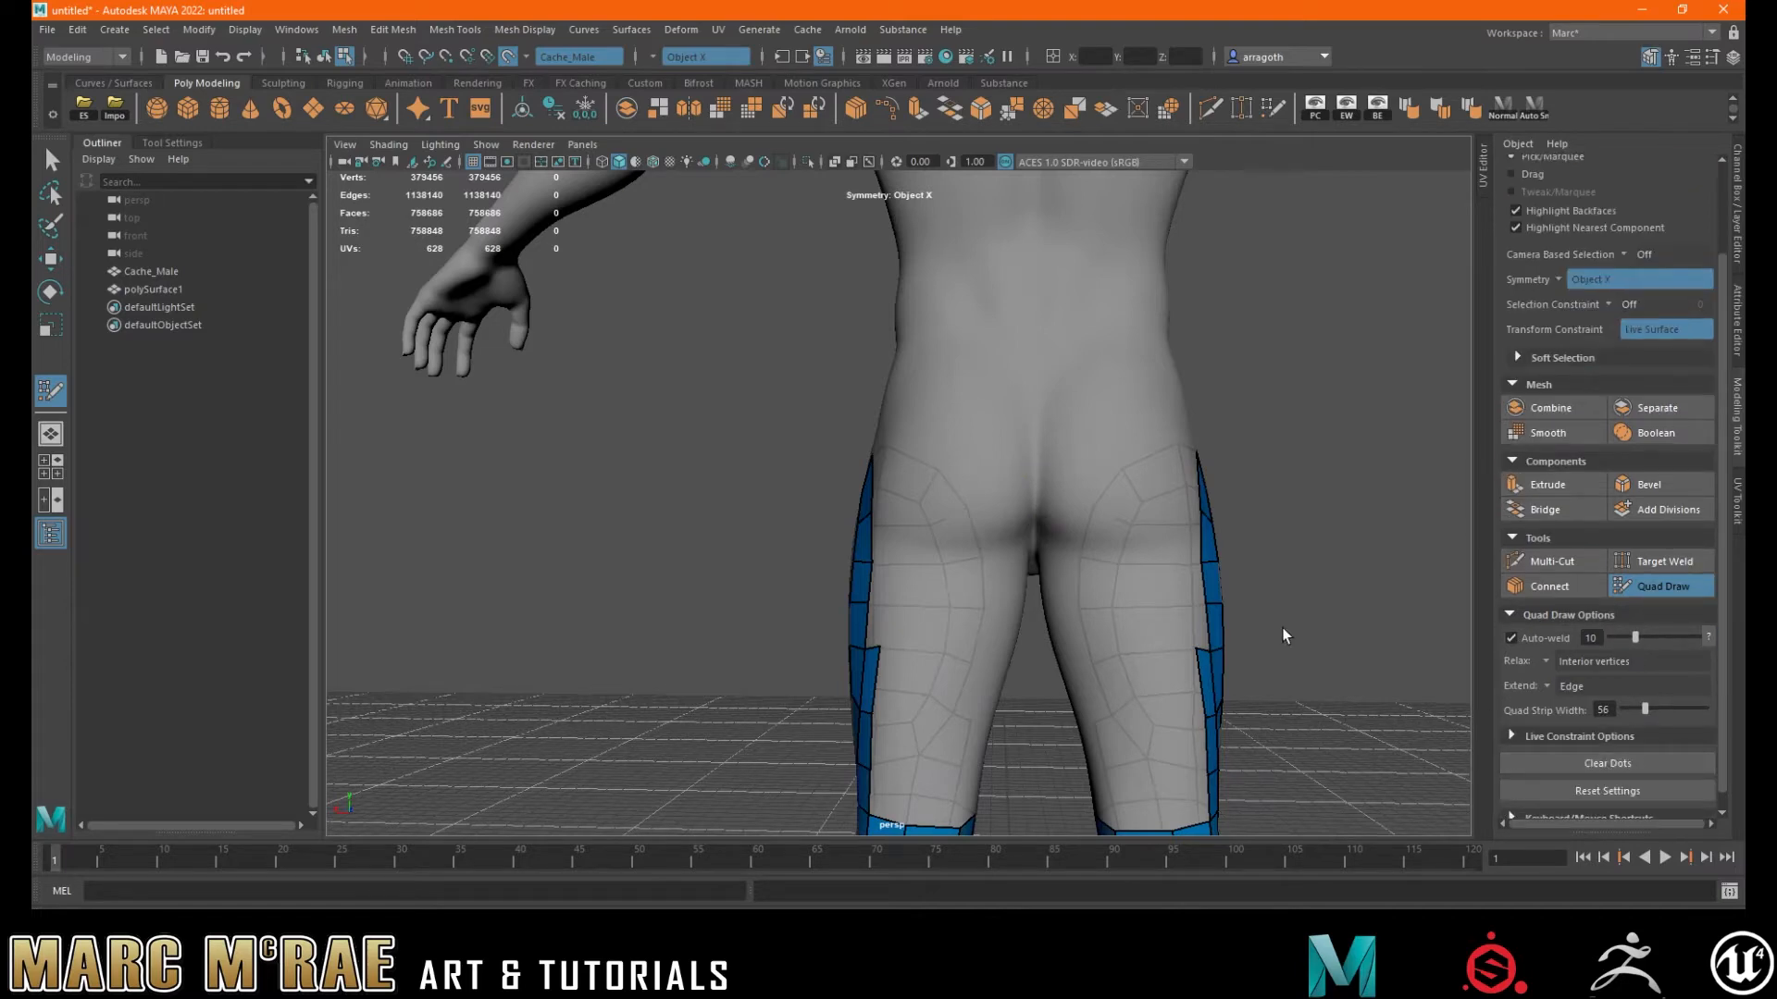
- Adjust the hip corner vertex and draw two connected quads from it back toward the buttock
left_click_drag(1047, 441, 969, 452, "alt")
right_click_drag(970, 452, 1186, 453, "alt")
middle_click_drag(1185, 453, 1063, 488, "alt")
left_click_drag(1064, 488, 828, 497, "alt")
left_click_drag(988, 519, 884, 564, "alt")
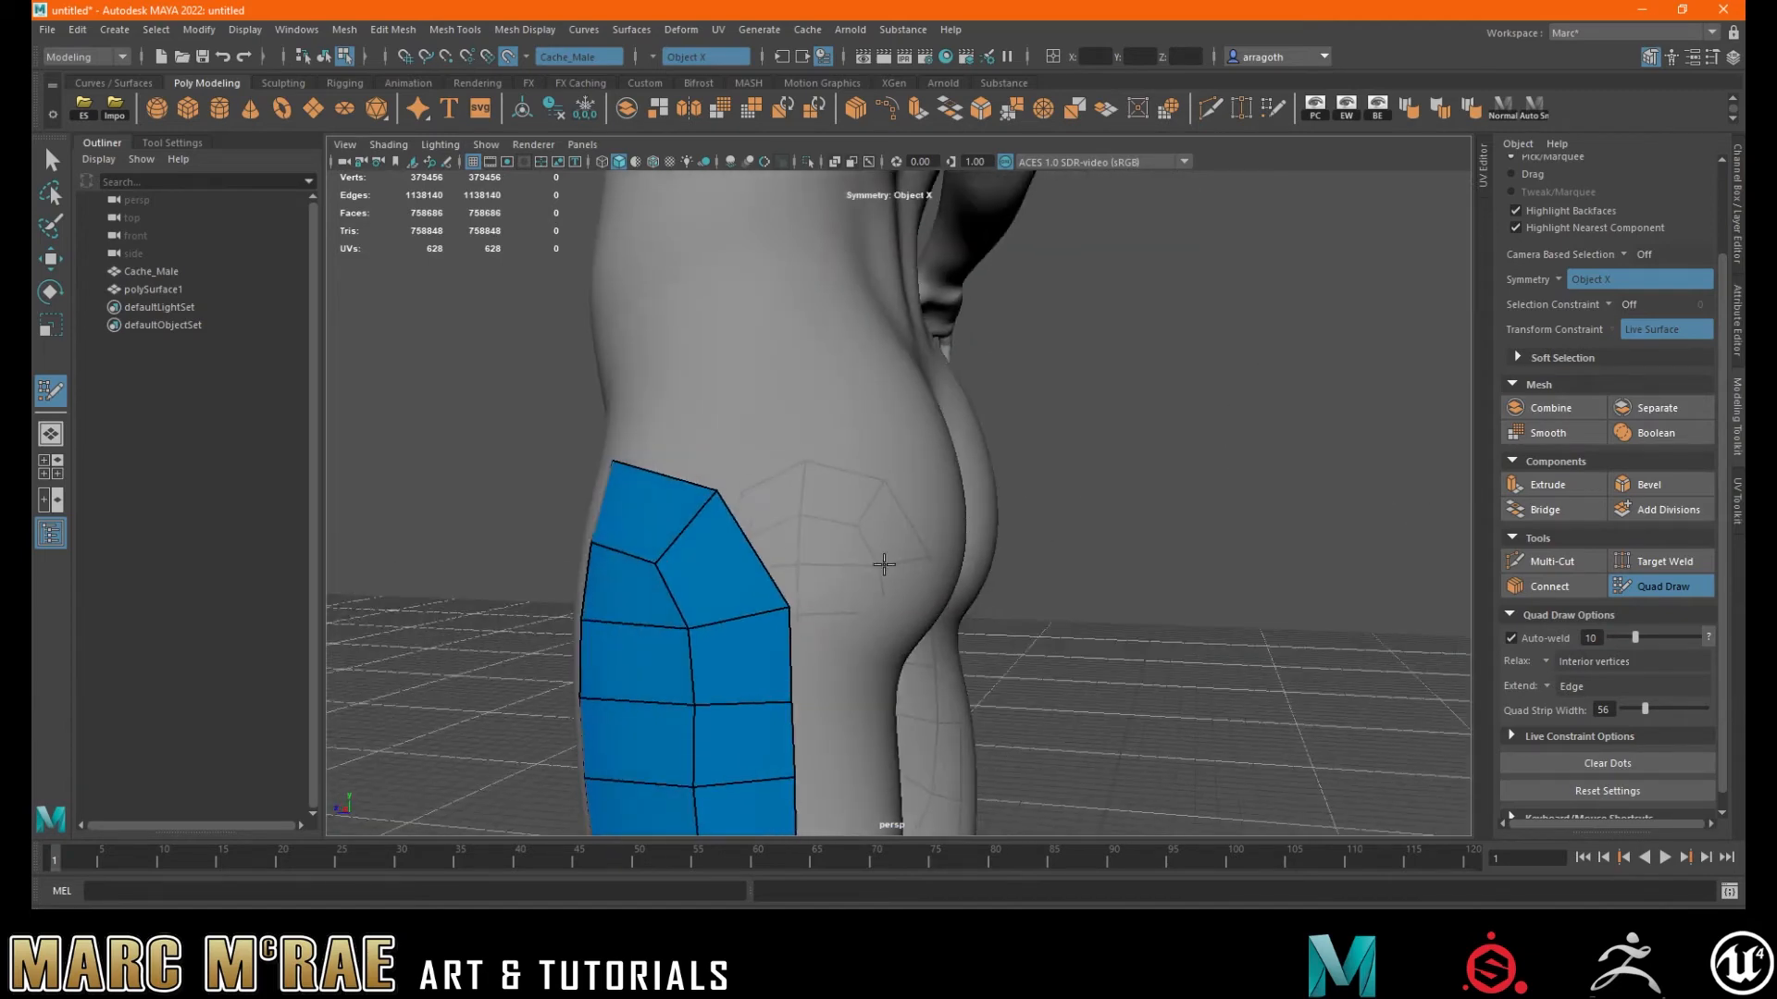
left_click_drag(712, 488, 720, 491)
left_click(855, 576)
left_click(813, 532, "shift")
left_click_drag(871, 544, 800, 543, "alt")
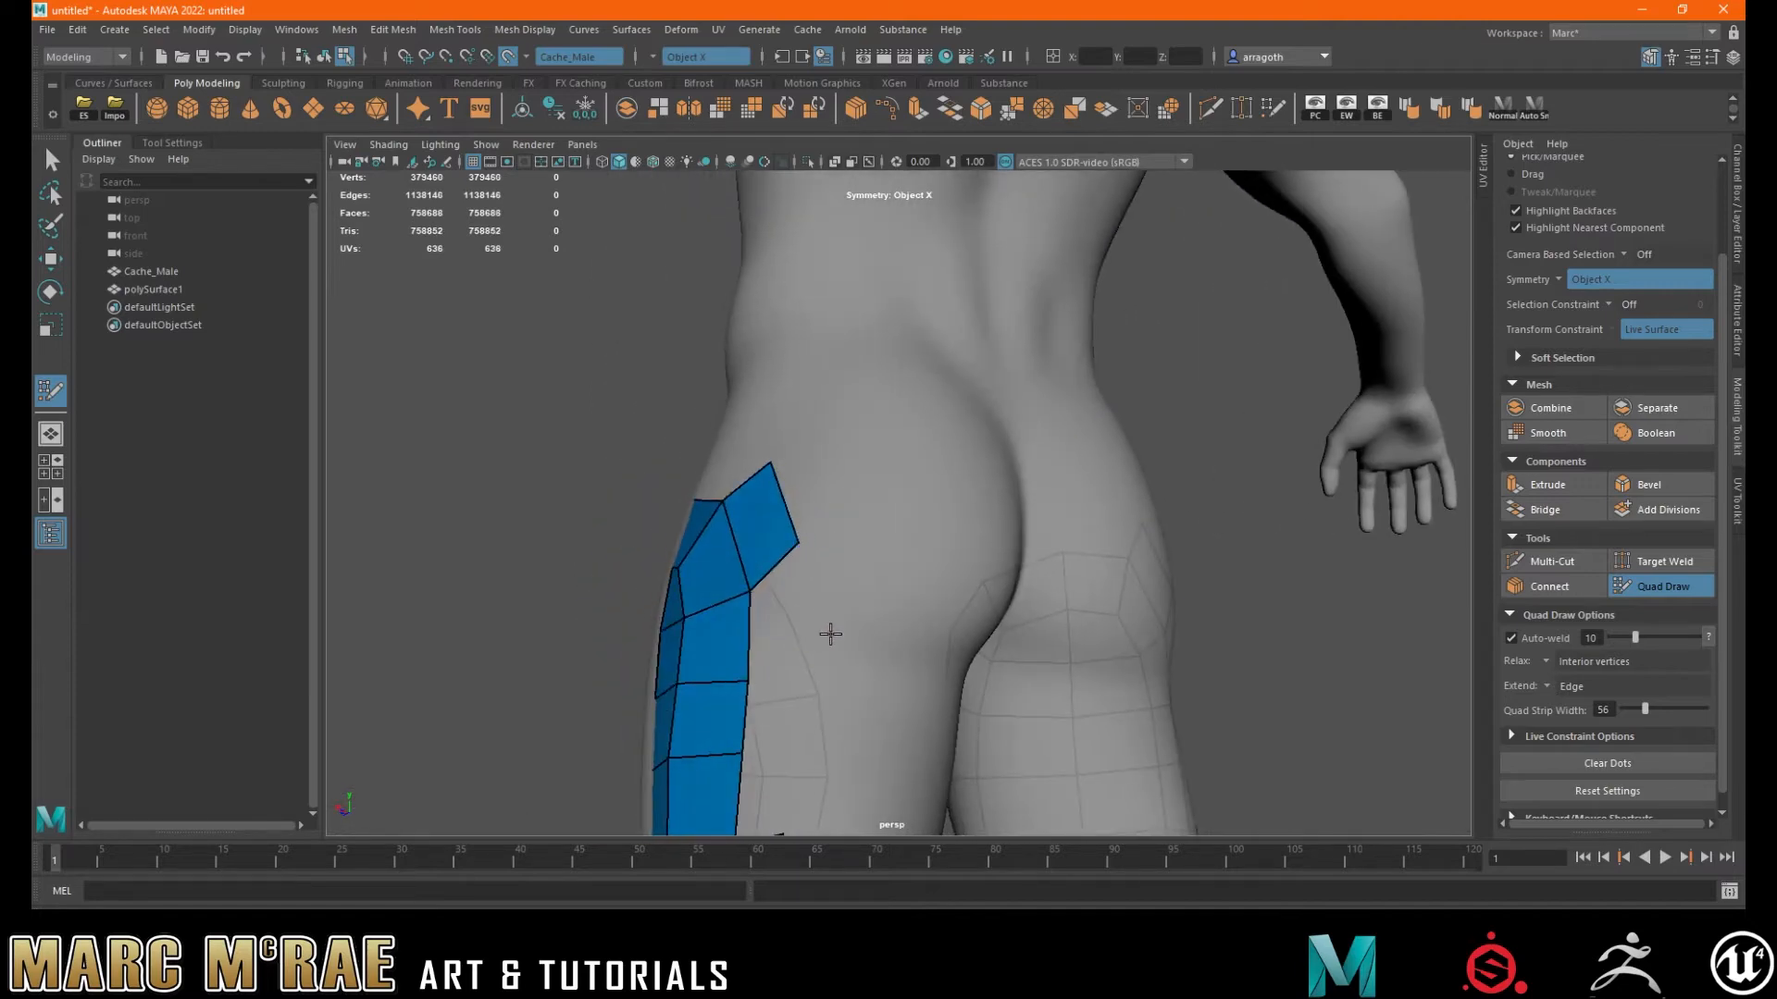
left_click(866, 590)
left_click(798, 583, "shift")
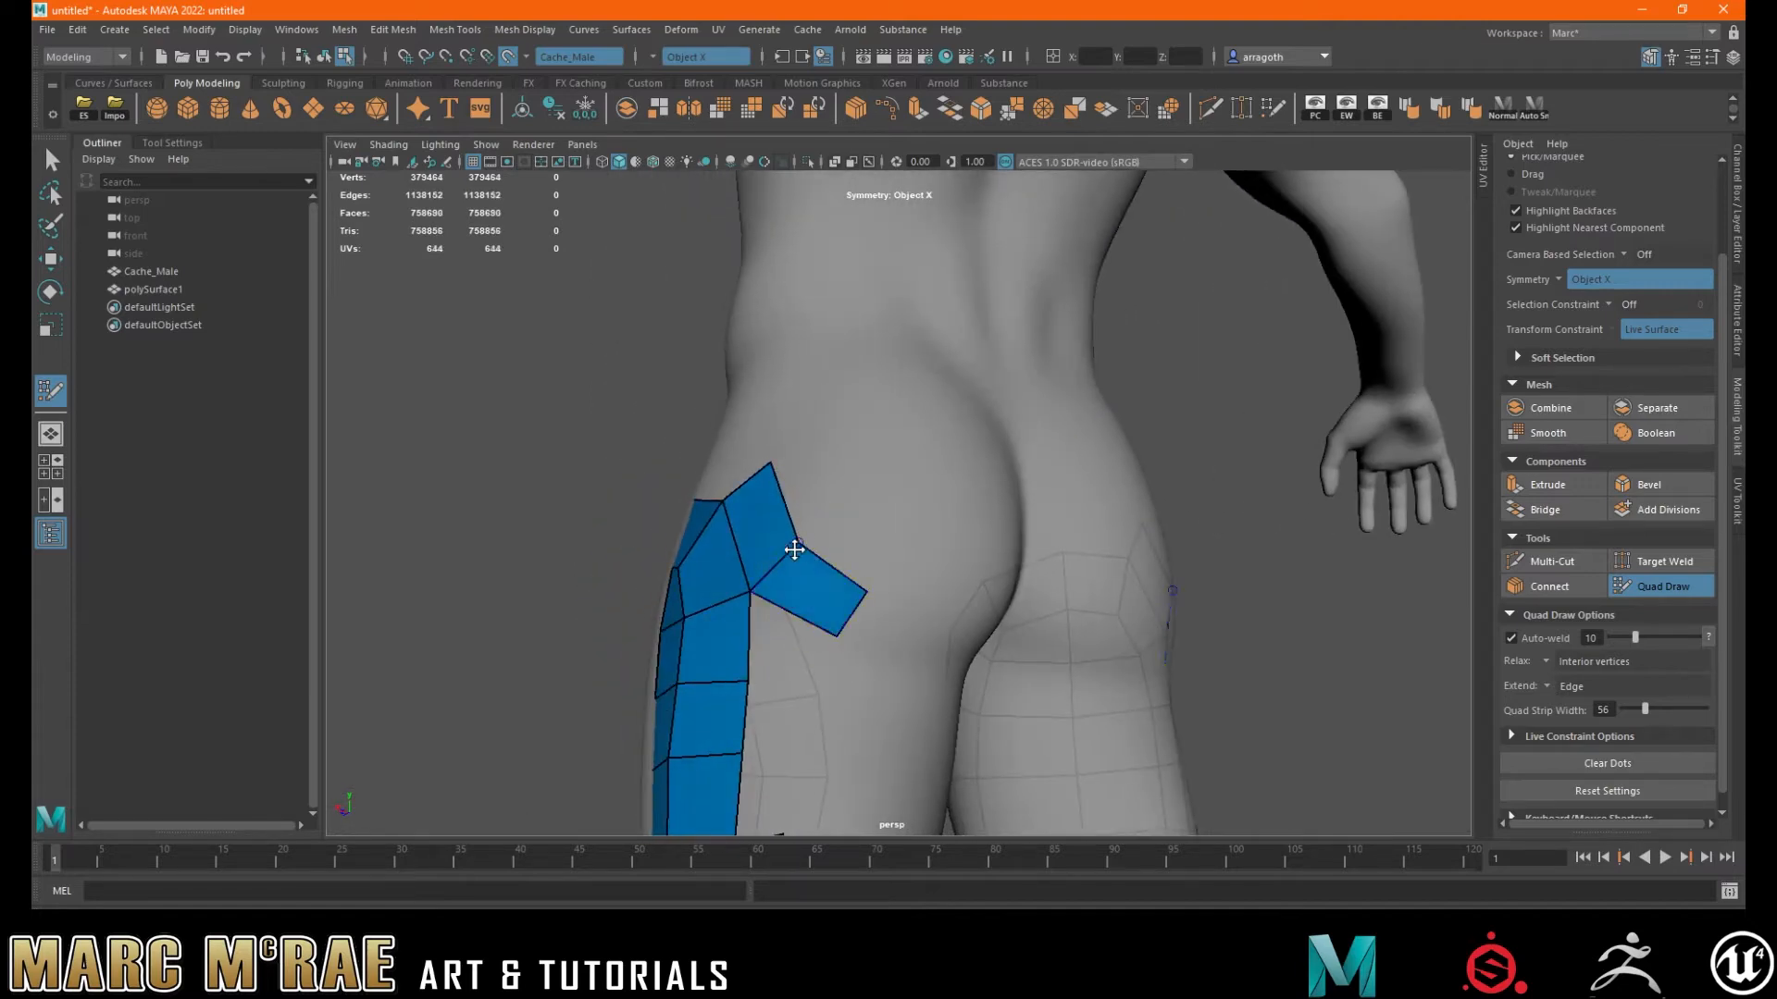
- Extend the strip with two more quads along the lower buttock toward the body's centre line
left_click_drag(917, 576, 865, 637, "alt")
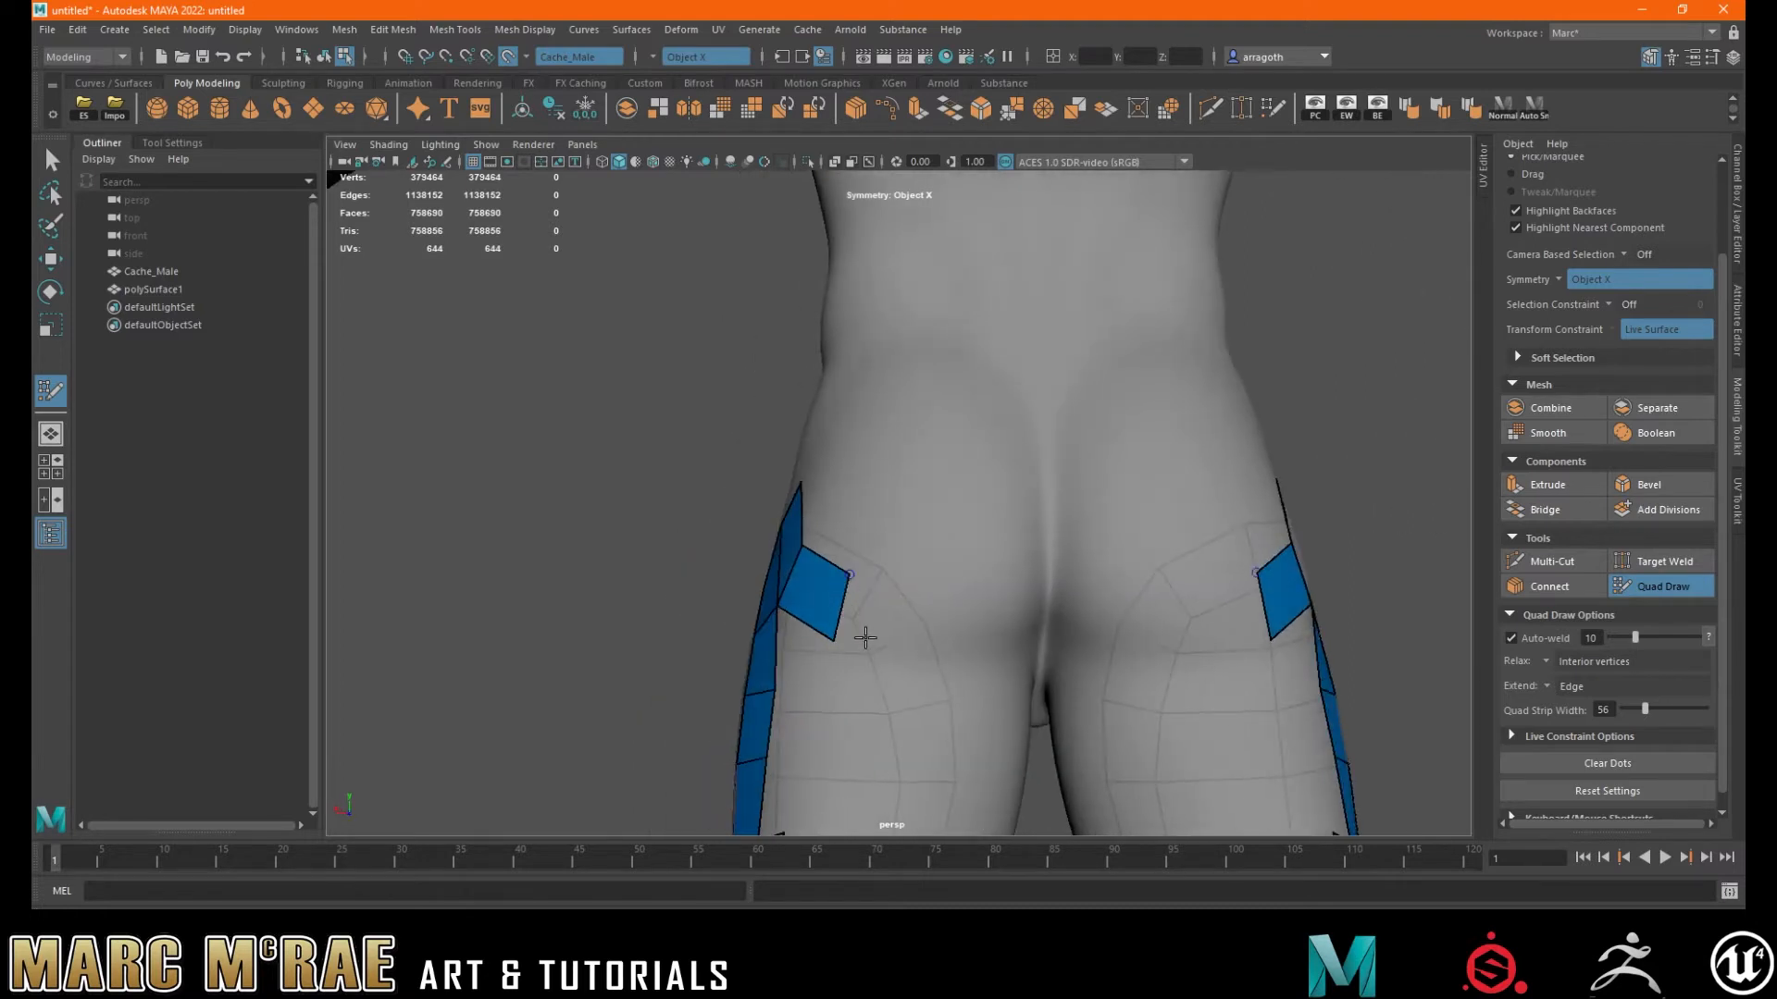
left_click(920, 589, "shift")
left_click_drag(1026, 587, 973, 633, "alt")
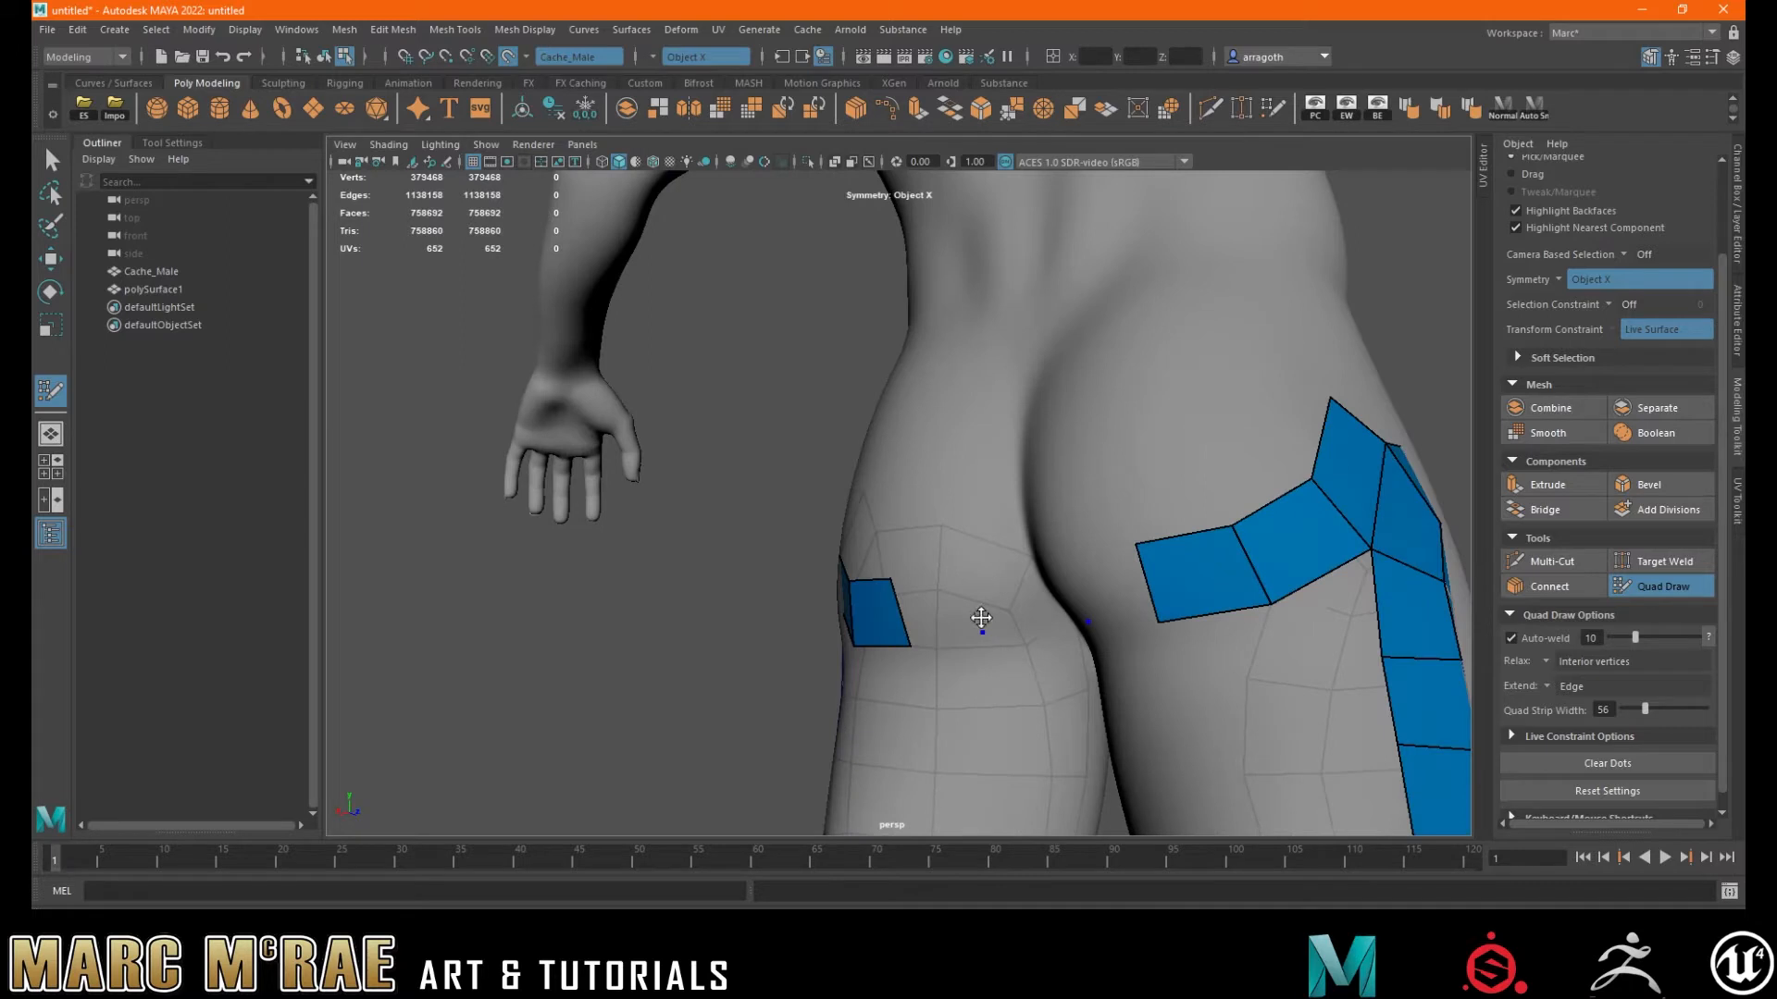
left_click(965, 569, "shift")
left_click_drag(964, 567, 1007, 619, "alt")
left_click_drag(995, 558, 981, 563)
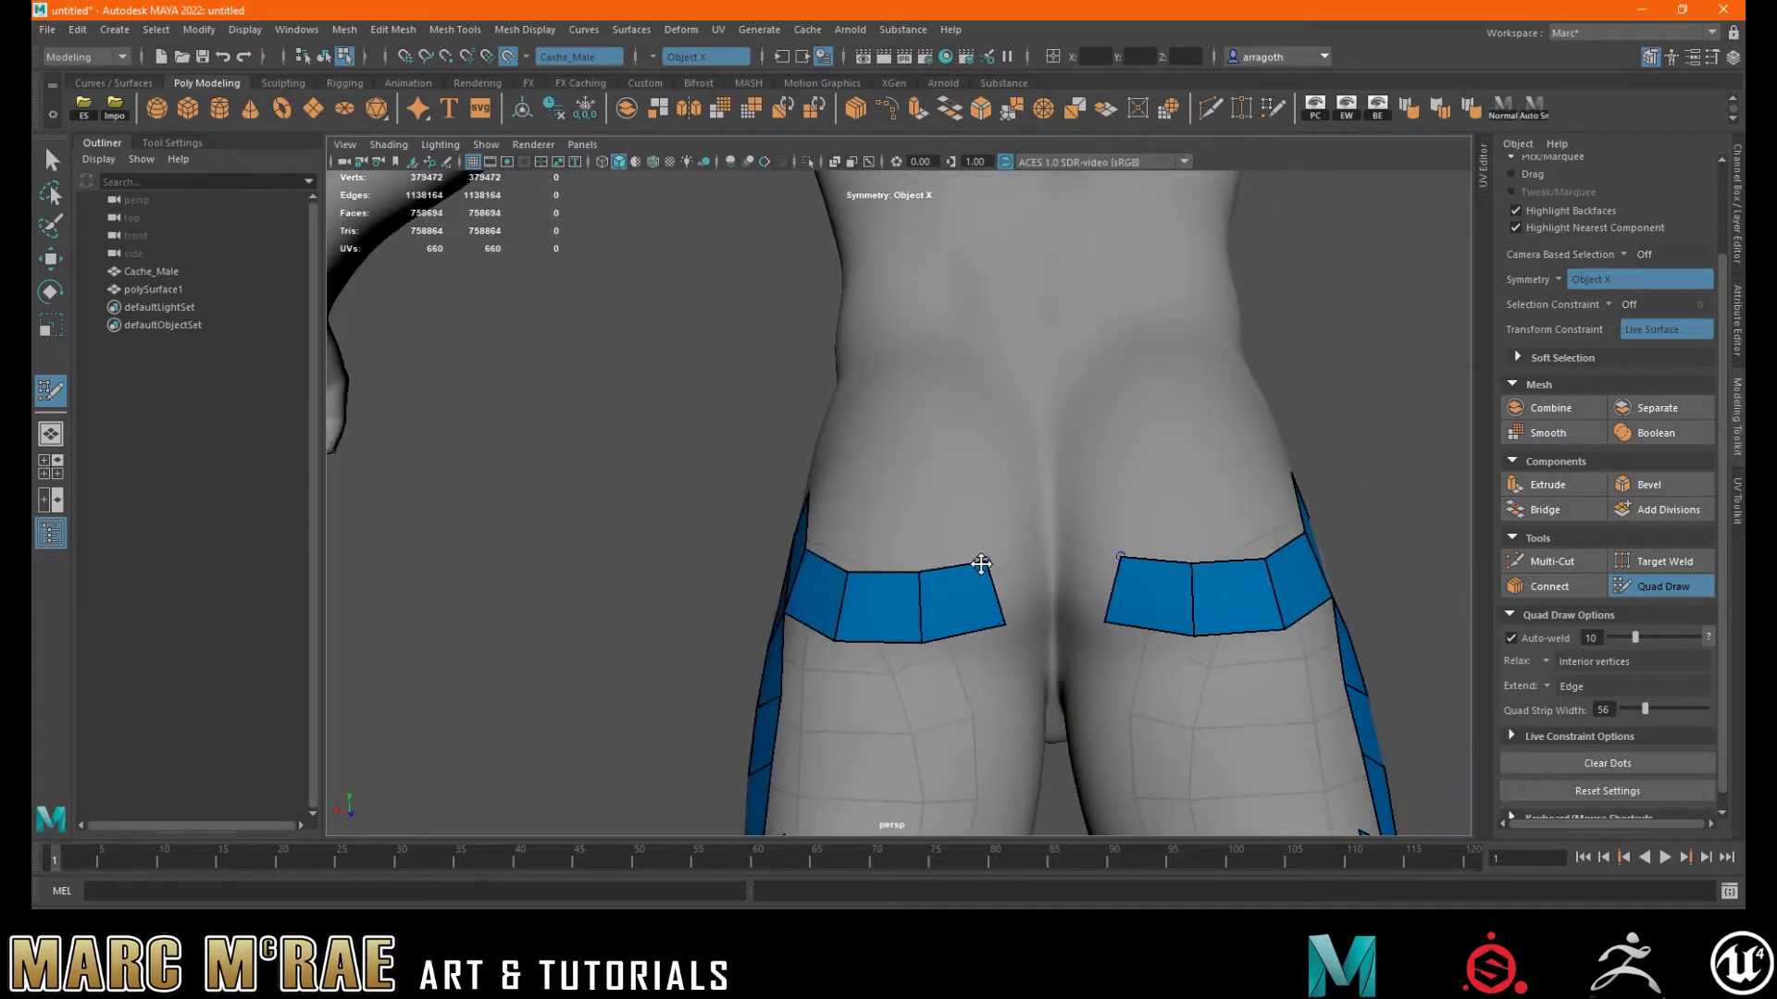
- Add a quad angled up toward the gluteal cleft at the strip's inner end and adjust its lower vertex
left_click(1008, 579, "shift")
left_click_drag(1009, 579, 1004, 534, "alt")
left_click_drag(1001, 631, 1007, 627)
left_click_drag(1103, 522, 1039, 534, "alt")
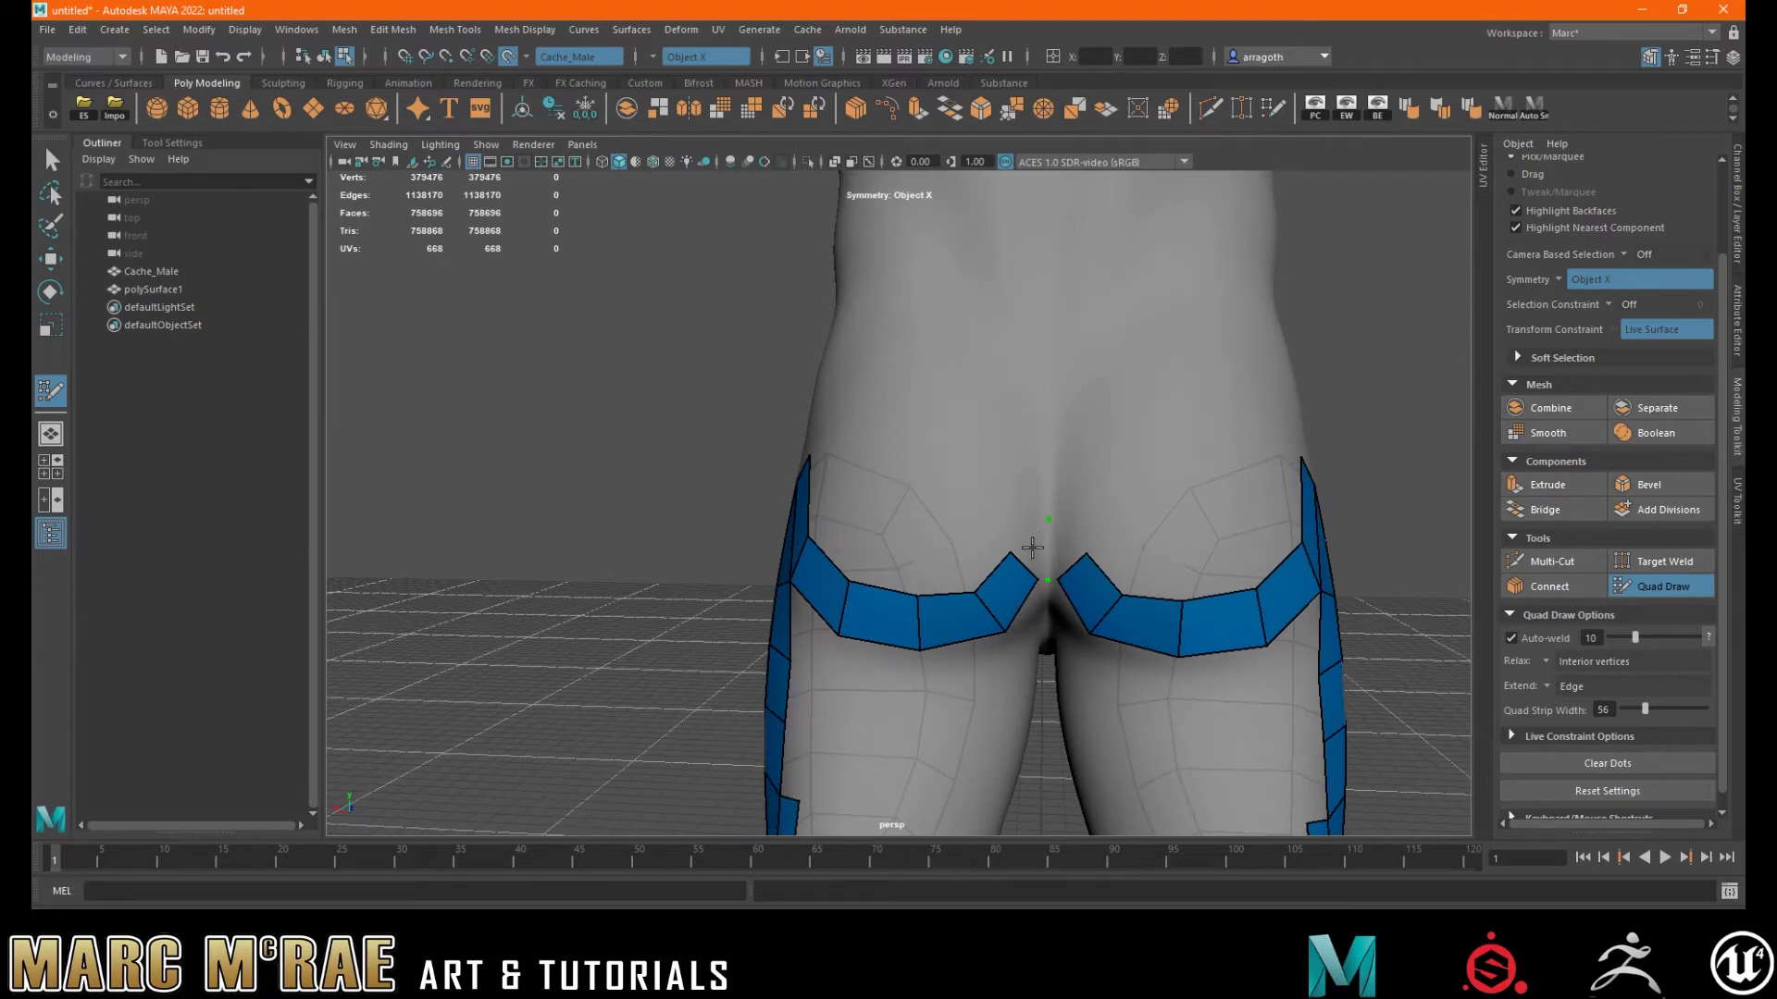
- Fill two quads at the base of the gluteal cleft to join the lower buttock strip to the body's centre line
left_click_drag(1062, 546, 991, 544, "alt")
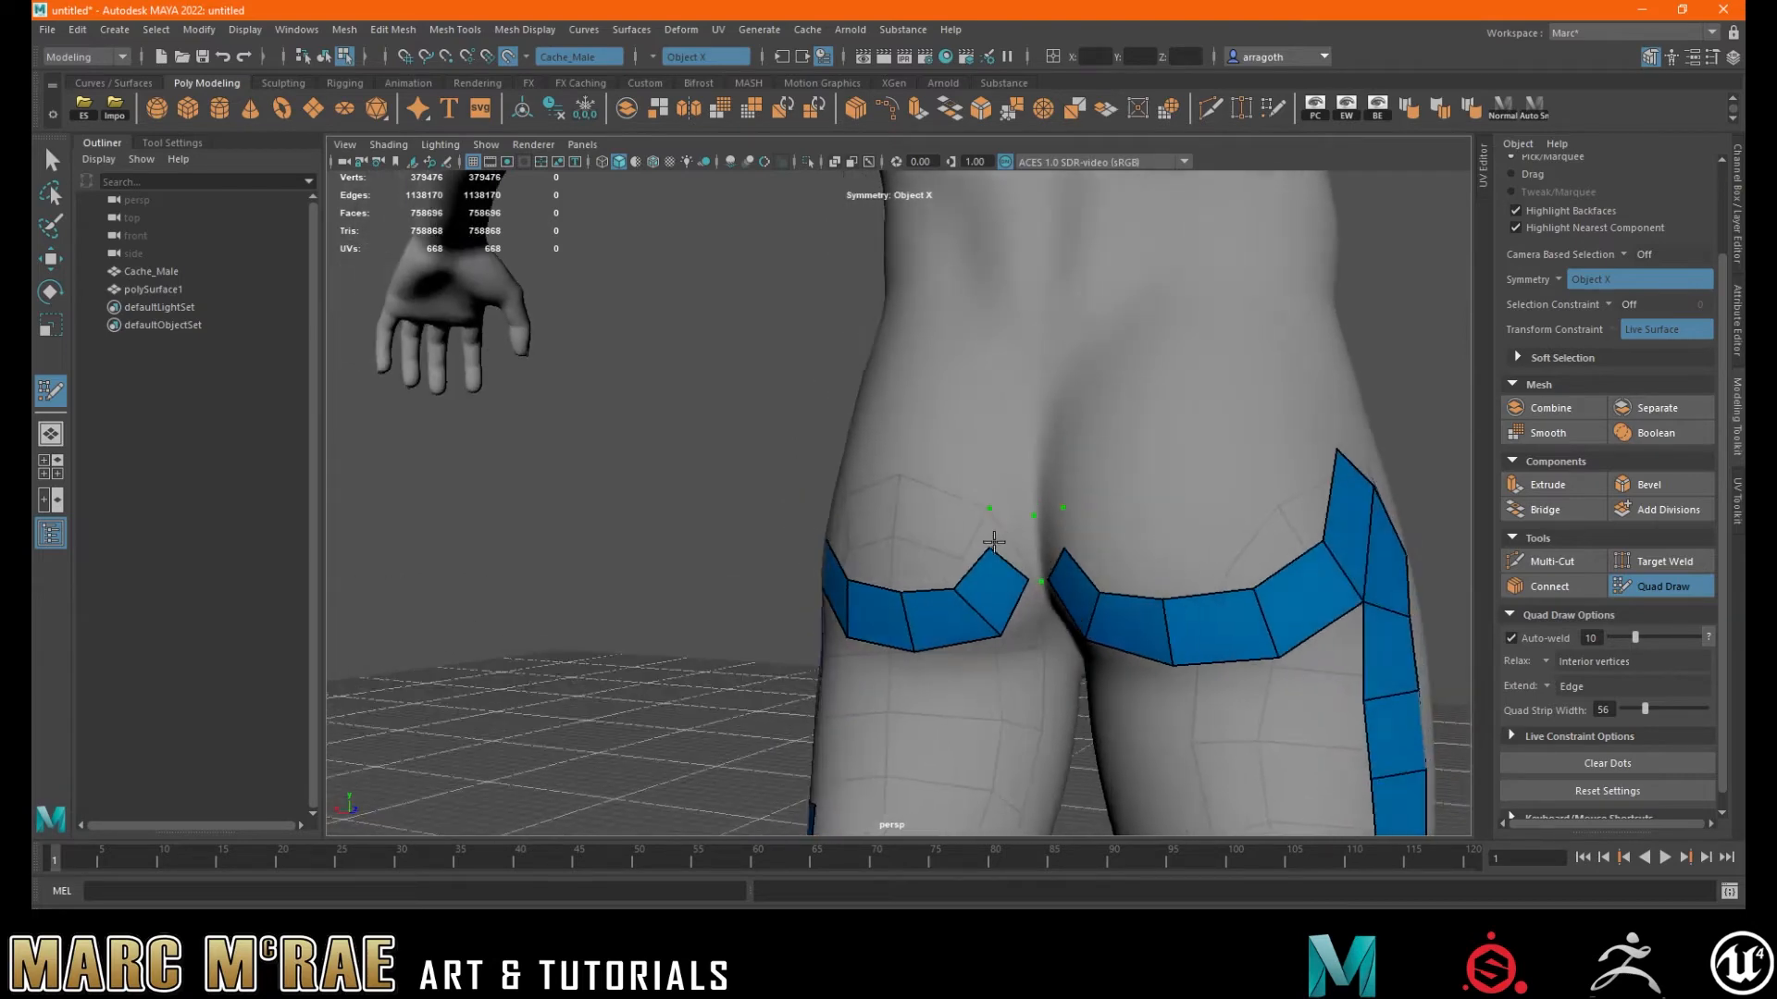
right_click_drag(1065, 545, 1162, 536, "alt")
left_click(1067, 521)
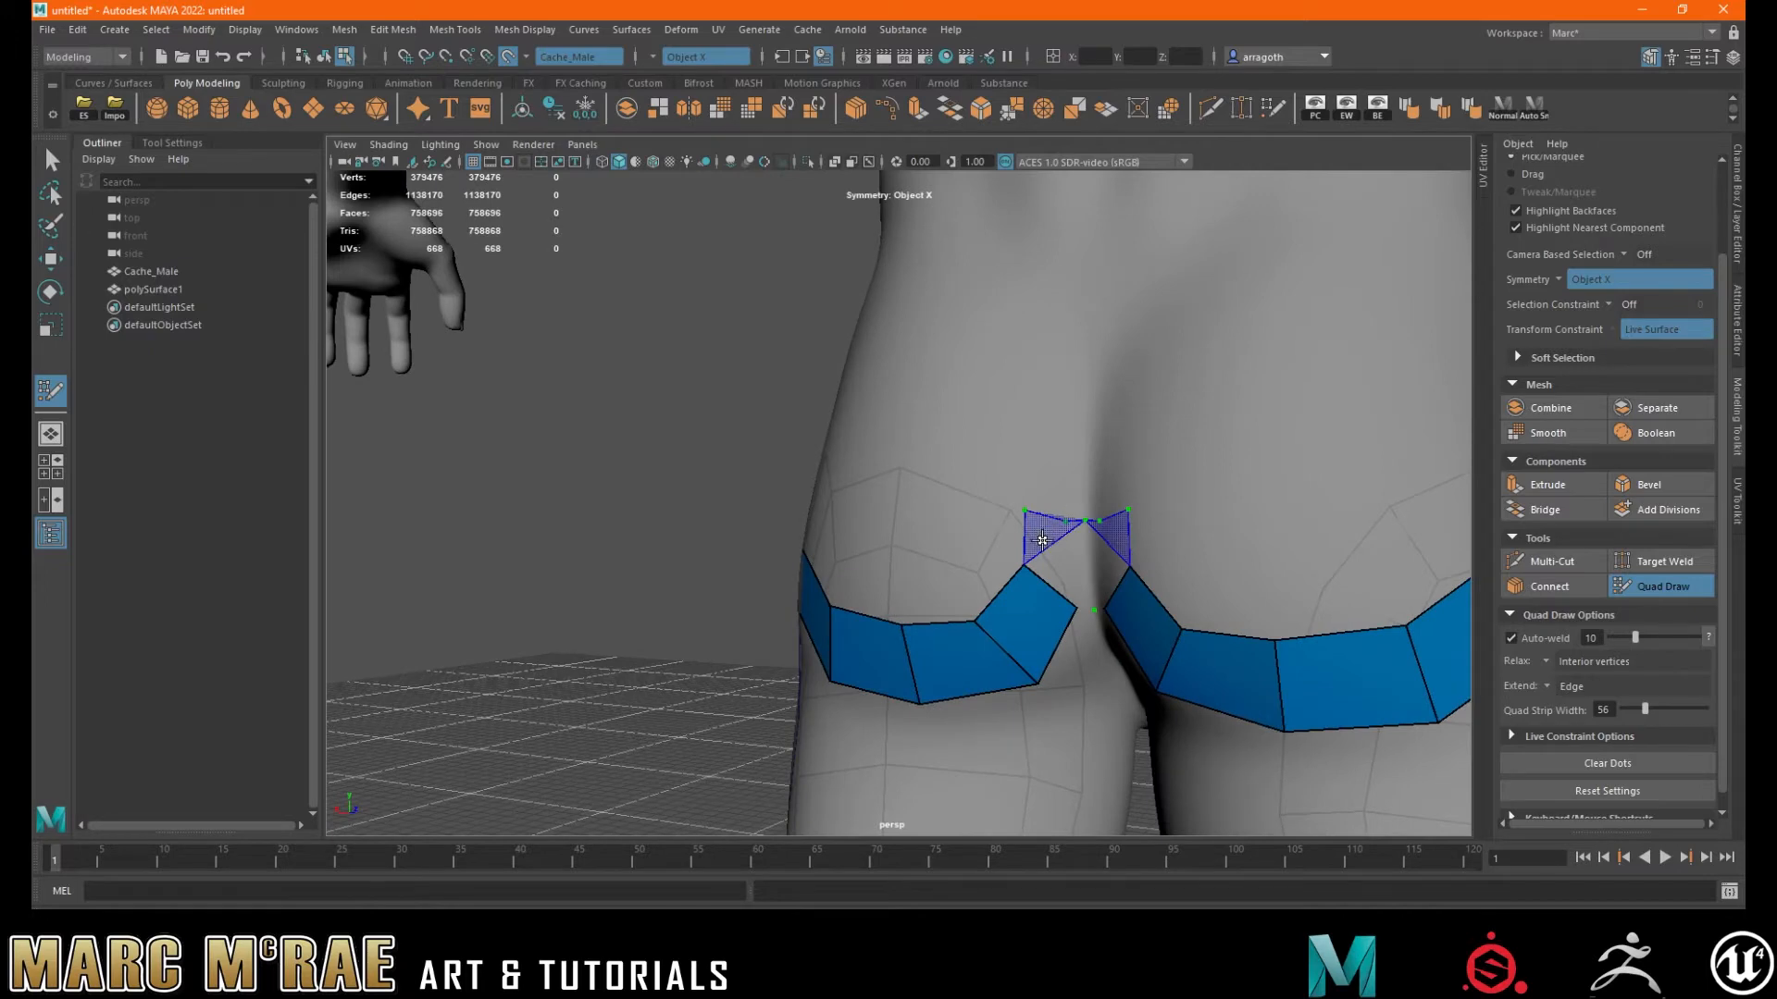
left_click(1044, 546, "shift")
left_click(1082, 571, "shift")
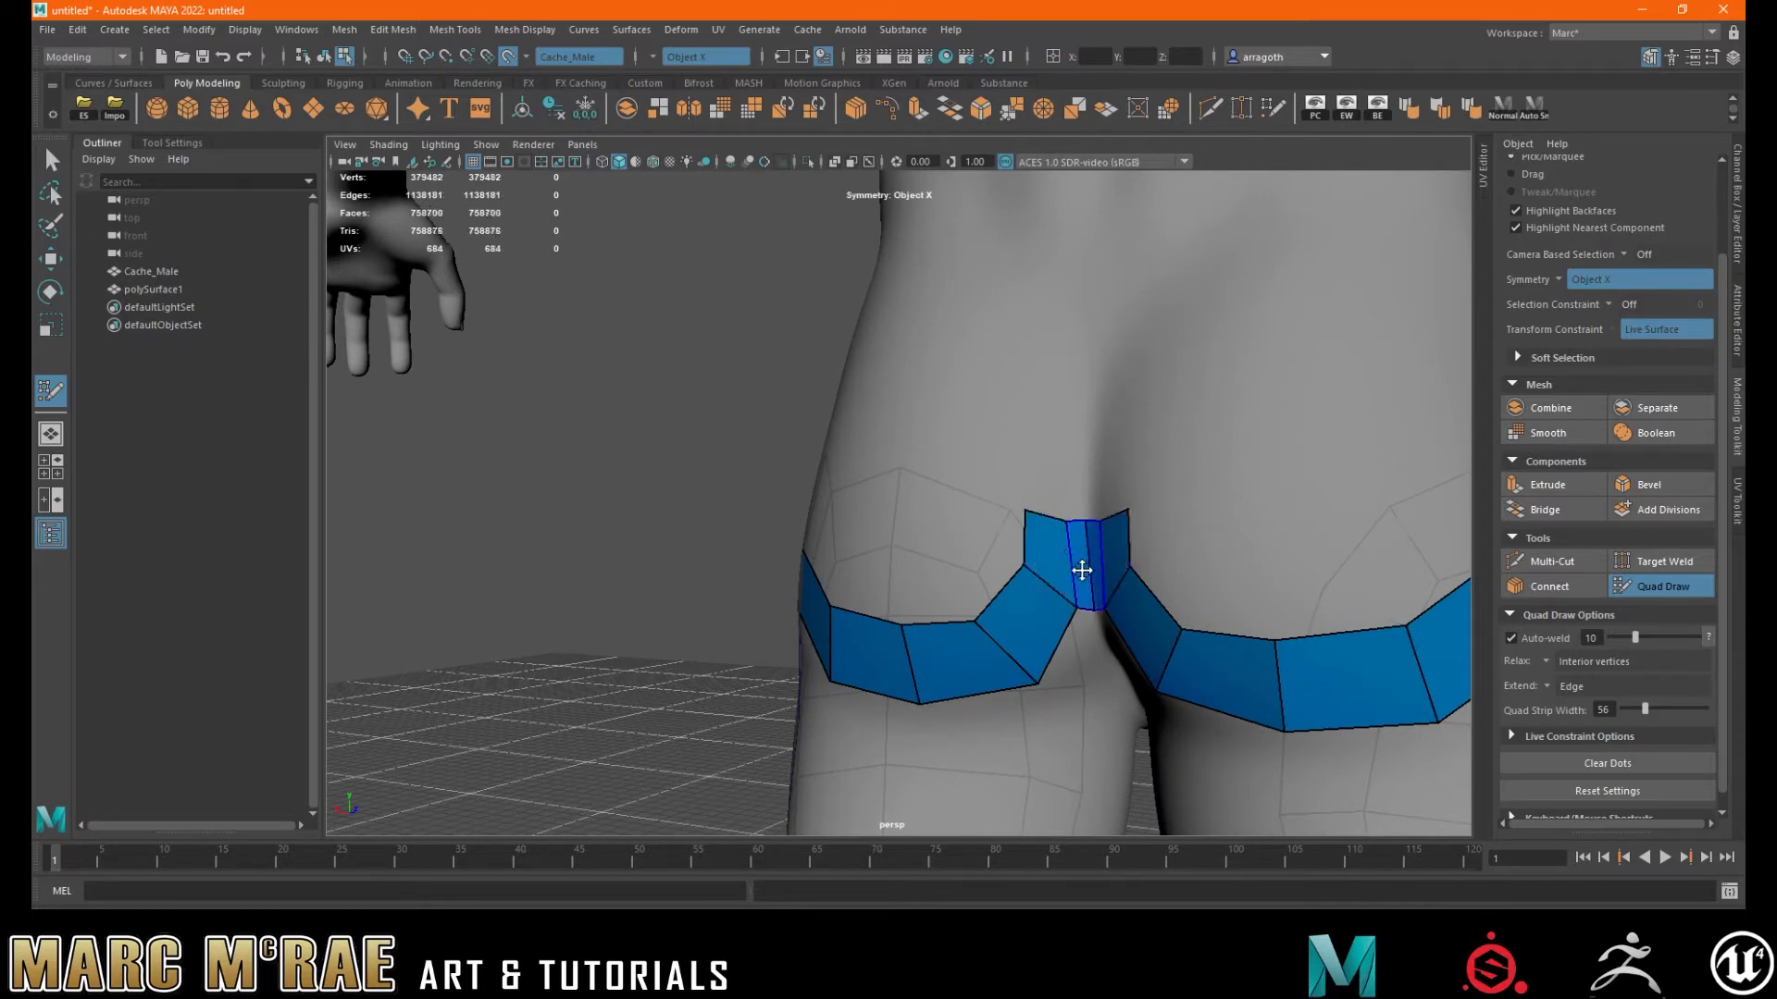
left_click_drag(1034, 562, 1087, 595, "alt")
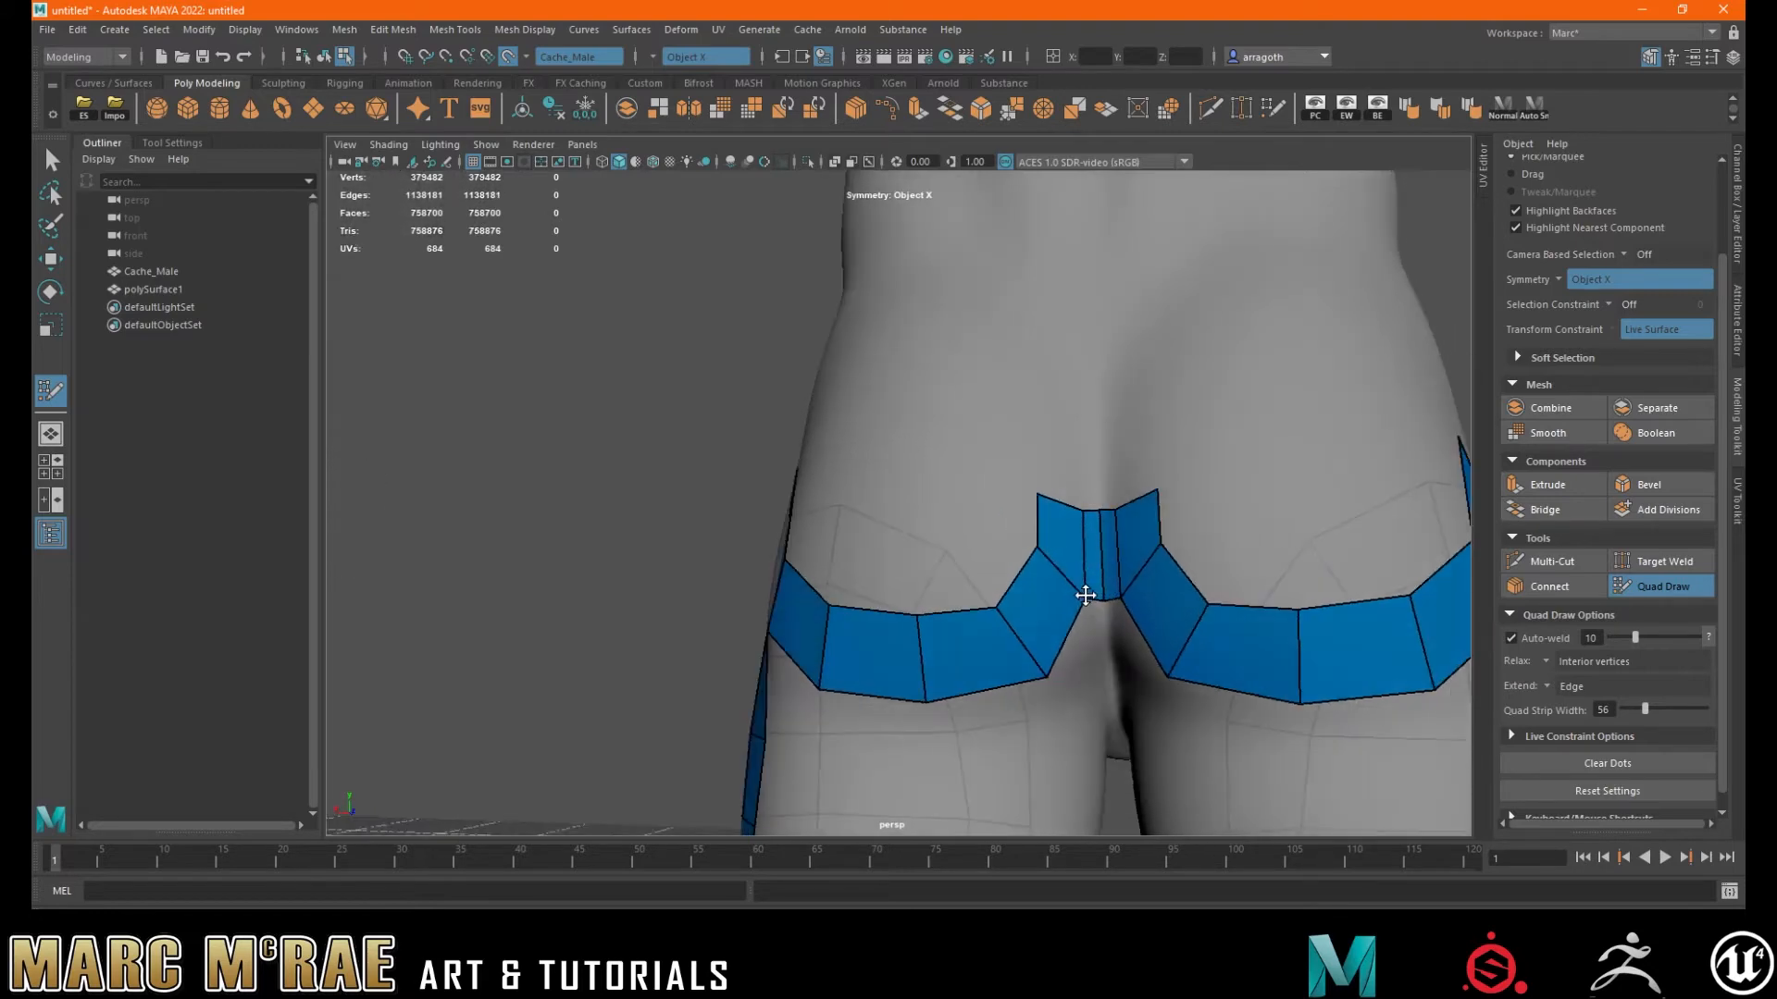
- Extend the centre strip up the gluteal cleft with a full row and the inner quad of the row above
mouse_move(1106, 481)
left_mouse_down("alt")
mouse_move(1083, 536)
mouse_move(1092, 500)
left_mouse_up("alt")
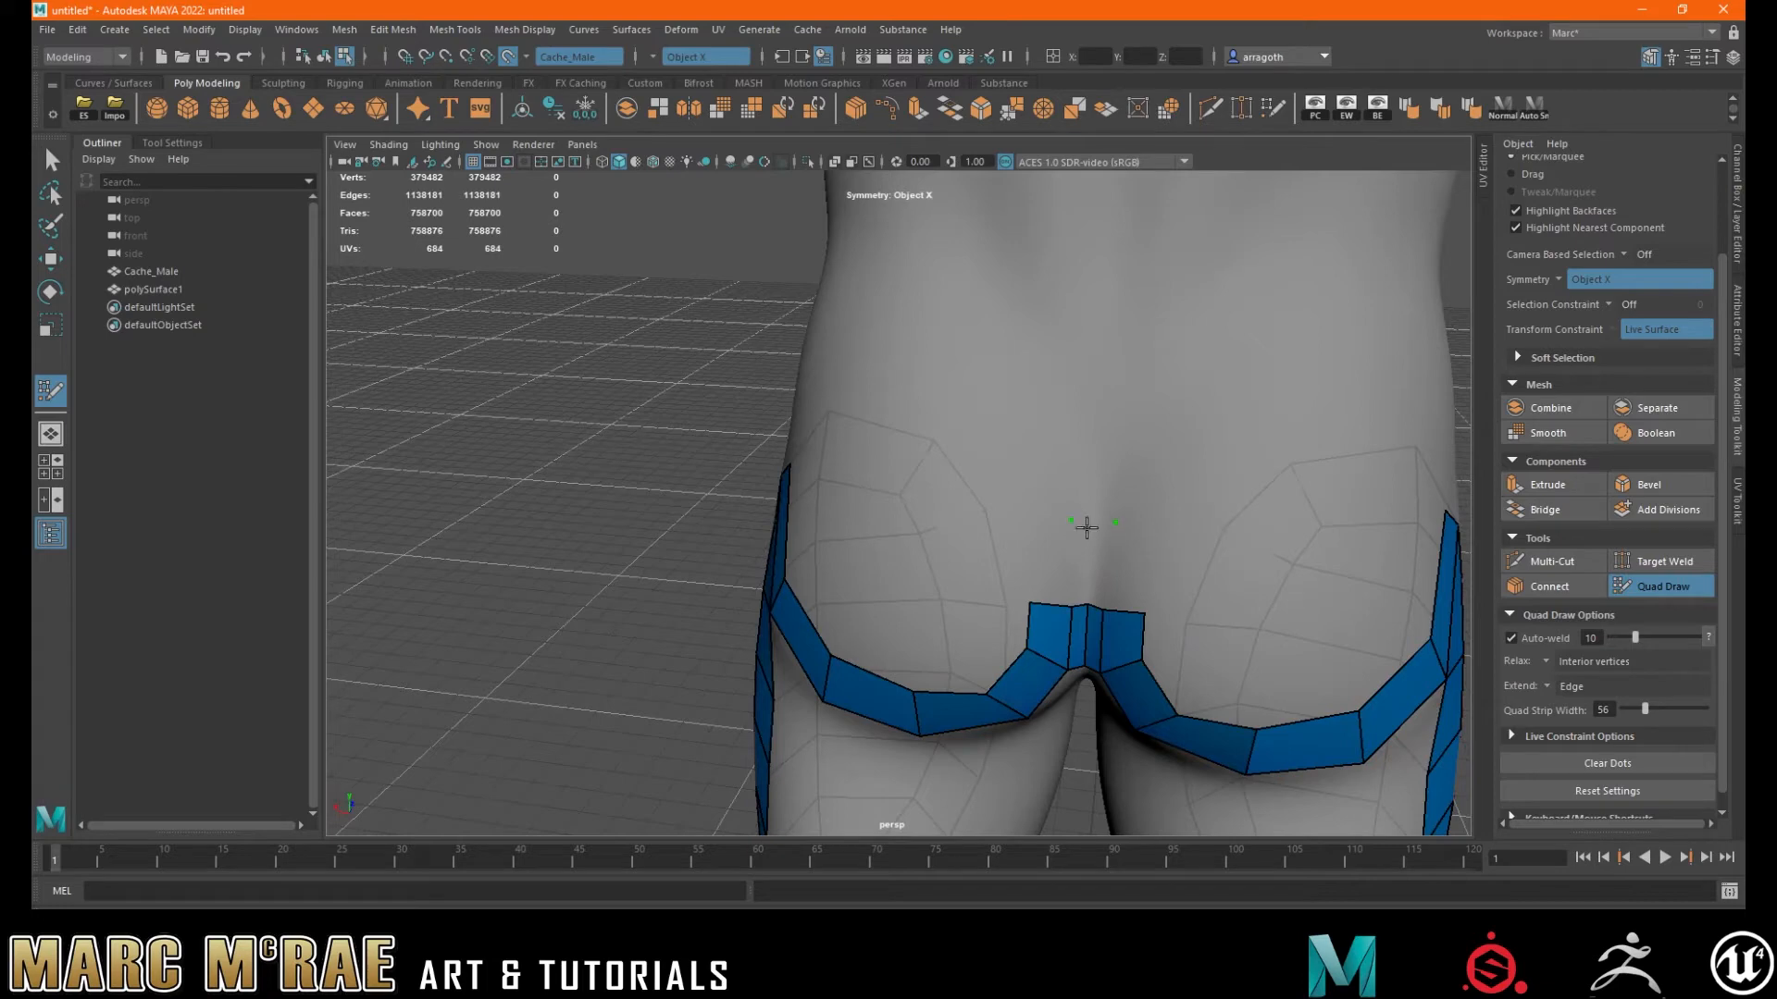
left_click_drag(1022, 604, 1032, 549)
left_click_drag(1024, 629, 1018, 631)
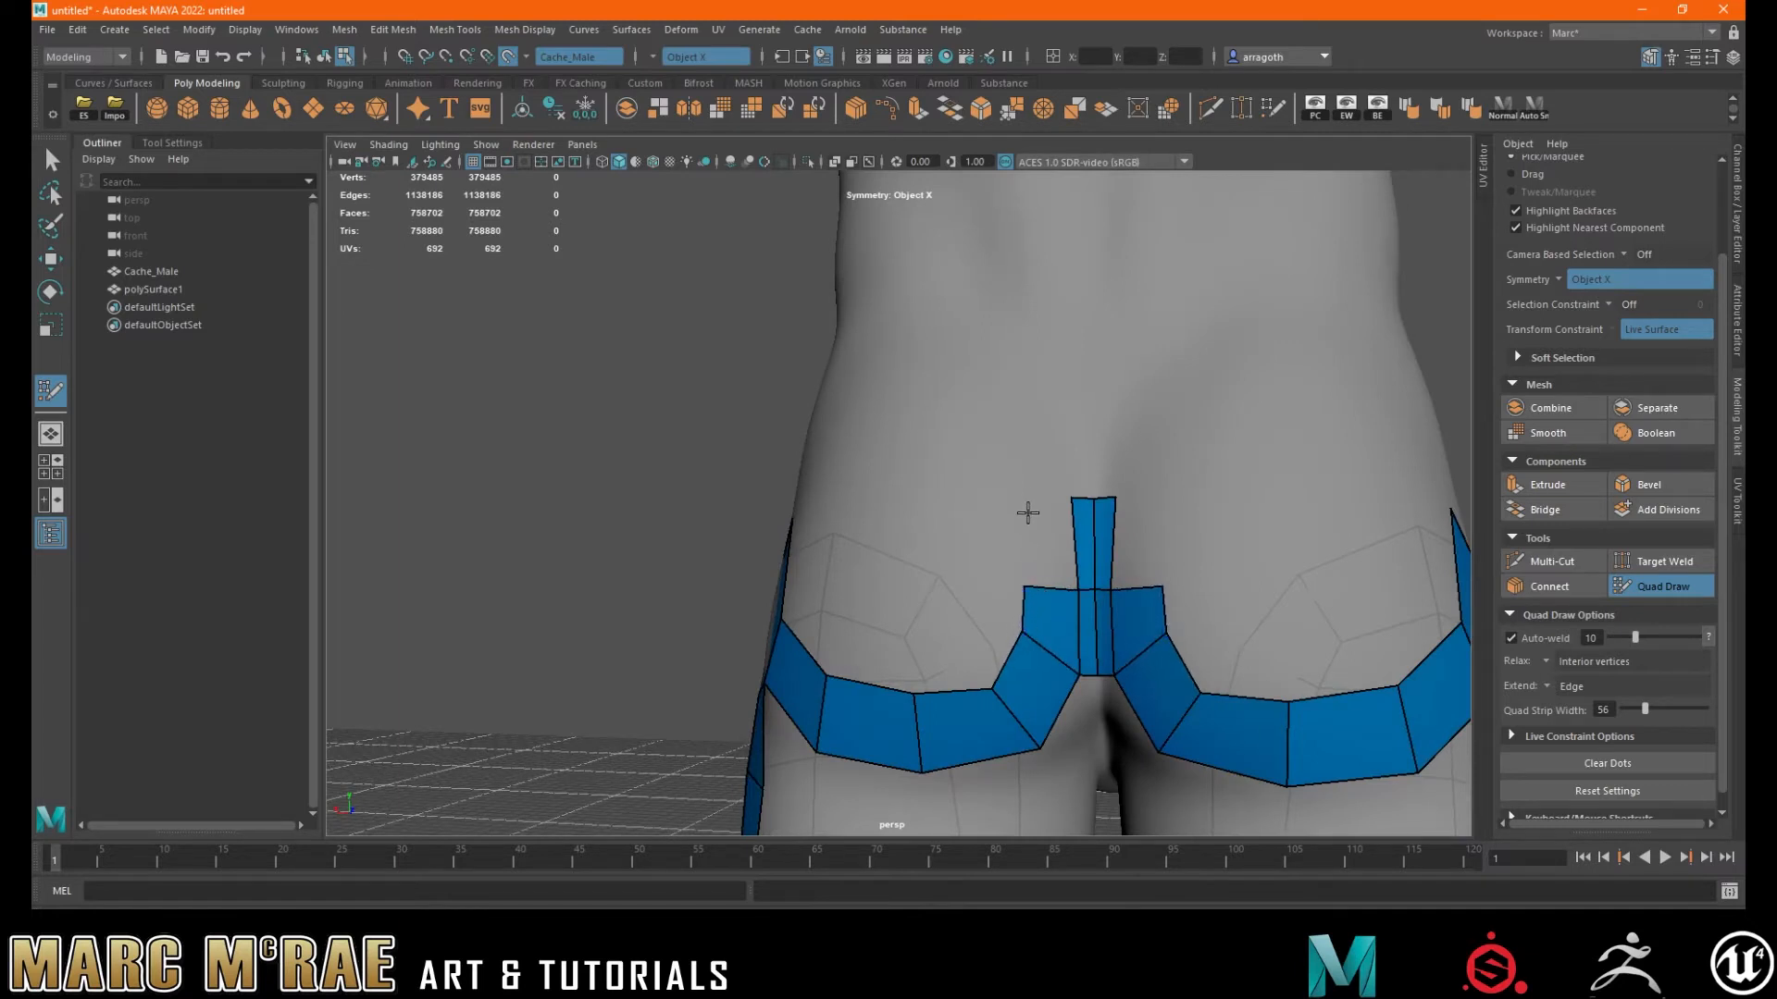
left_click(1076, 512, "shift")
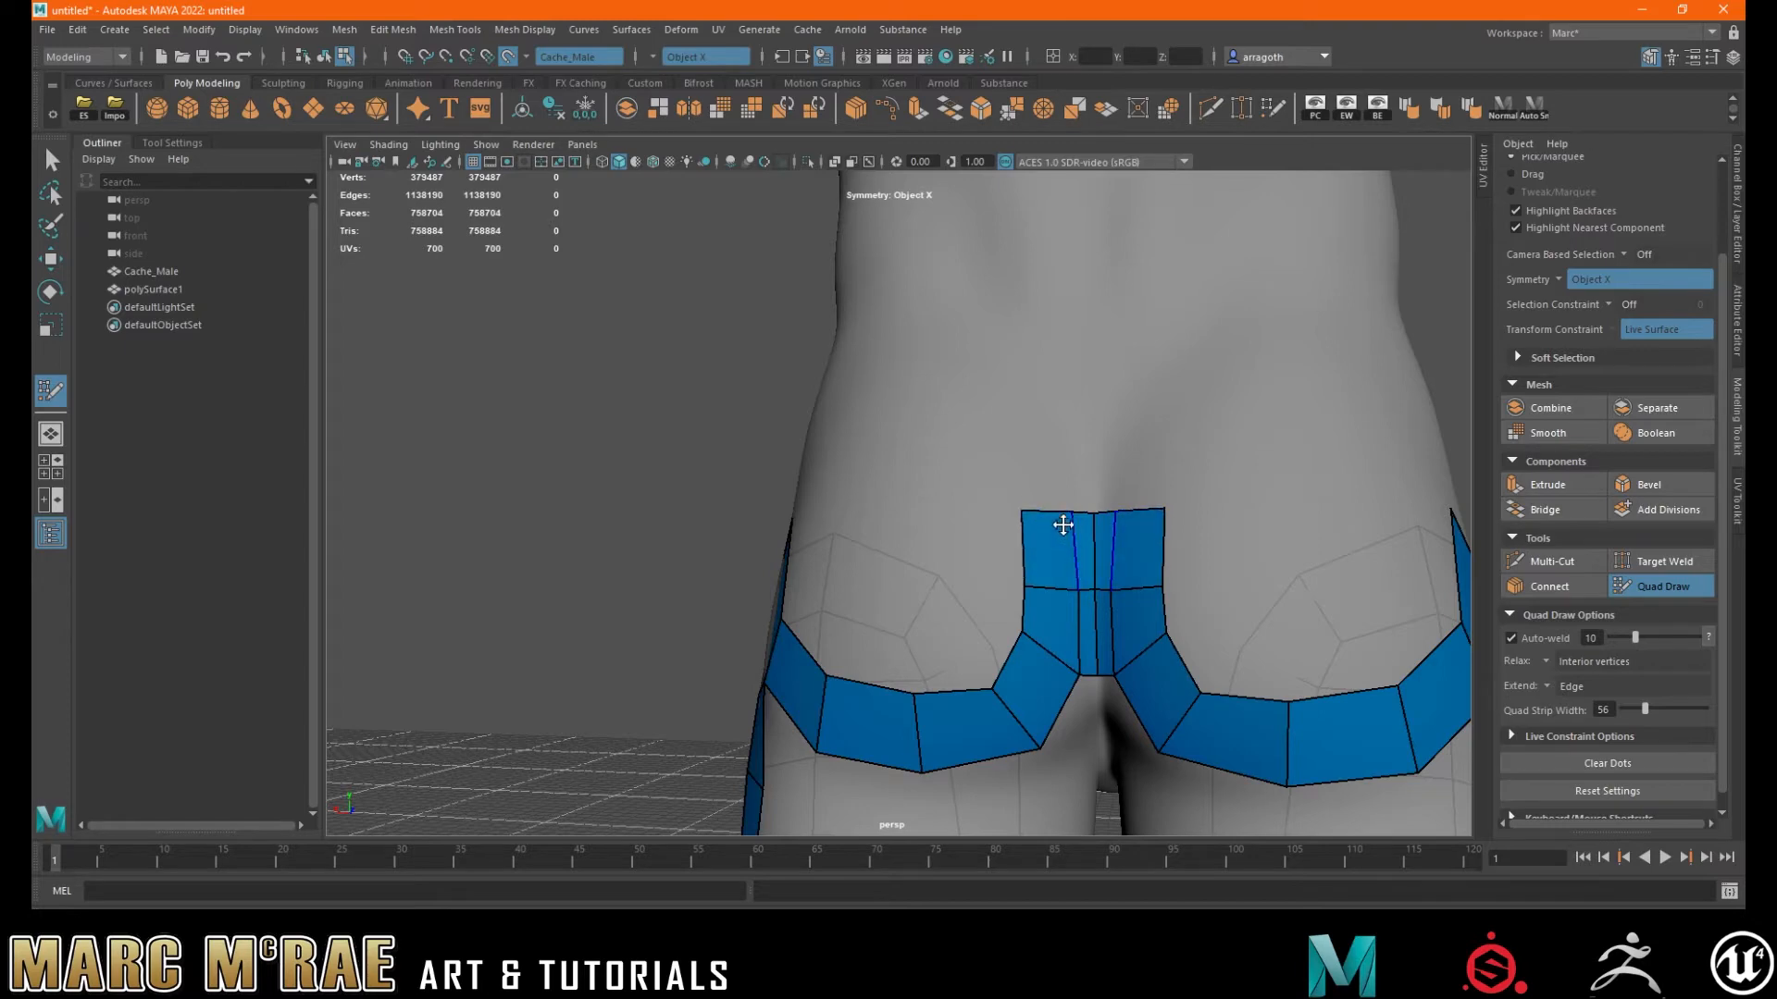
left_click(1085, 476, "shift")
- Complete the cleft strip's upper row with an outer quad and add another two-quad row above it
left_click_drag(983, 421, 1011, 448, "alt")
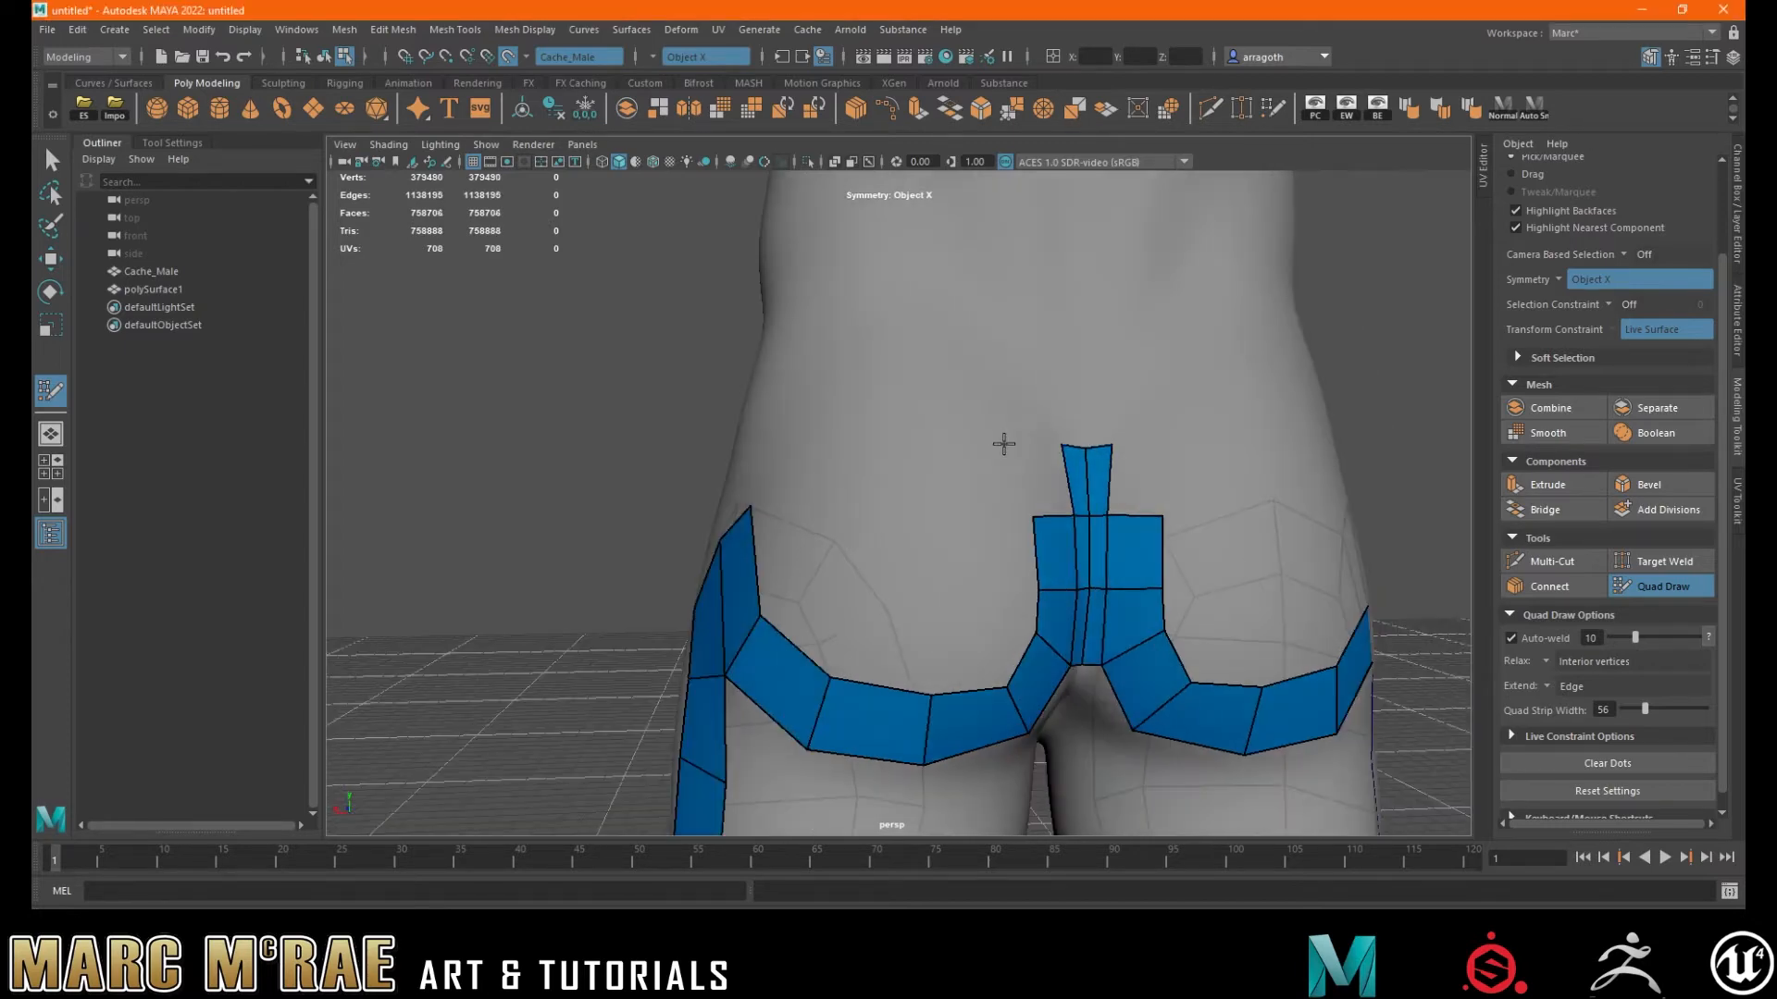
left_click(1006, 446)
left_click(1041, 472, "shift")
left_click(974, 380)
left_click(1016, 410, "shift")
left_click(1066, 407, "shift")
- Add two adjoining quads above the upper border of the outer hip
left_click_drag(912, 555, 1124, 563, "alt")
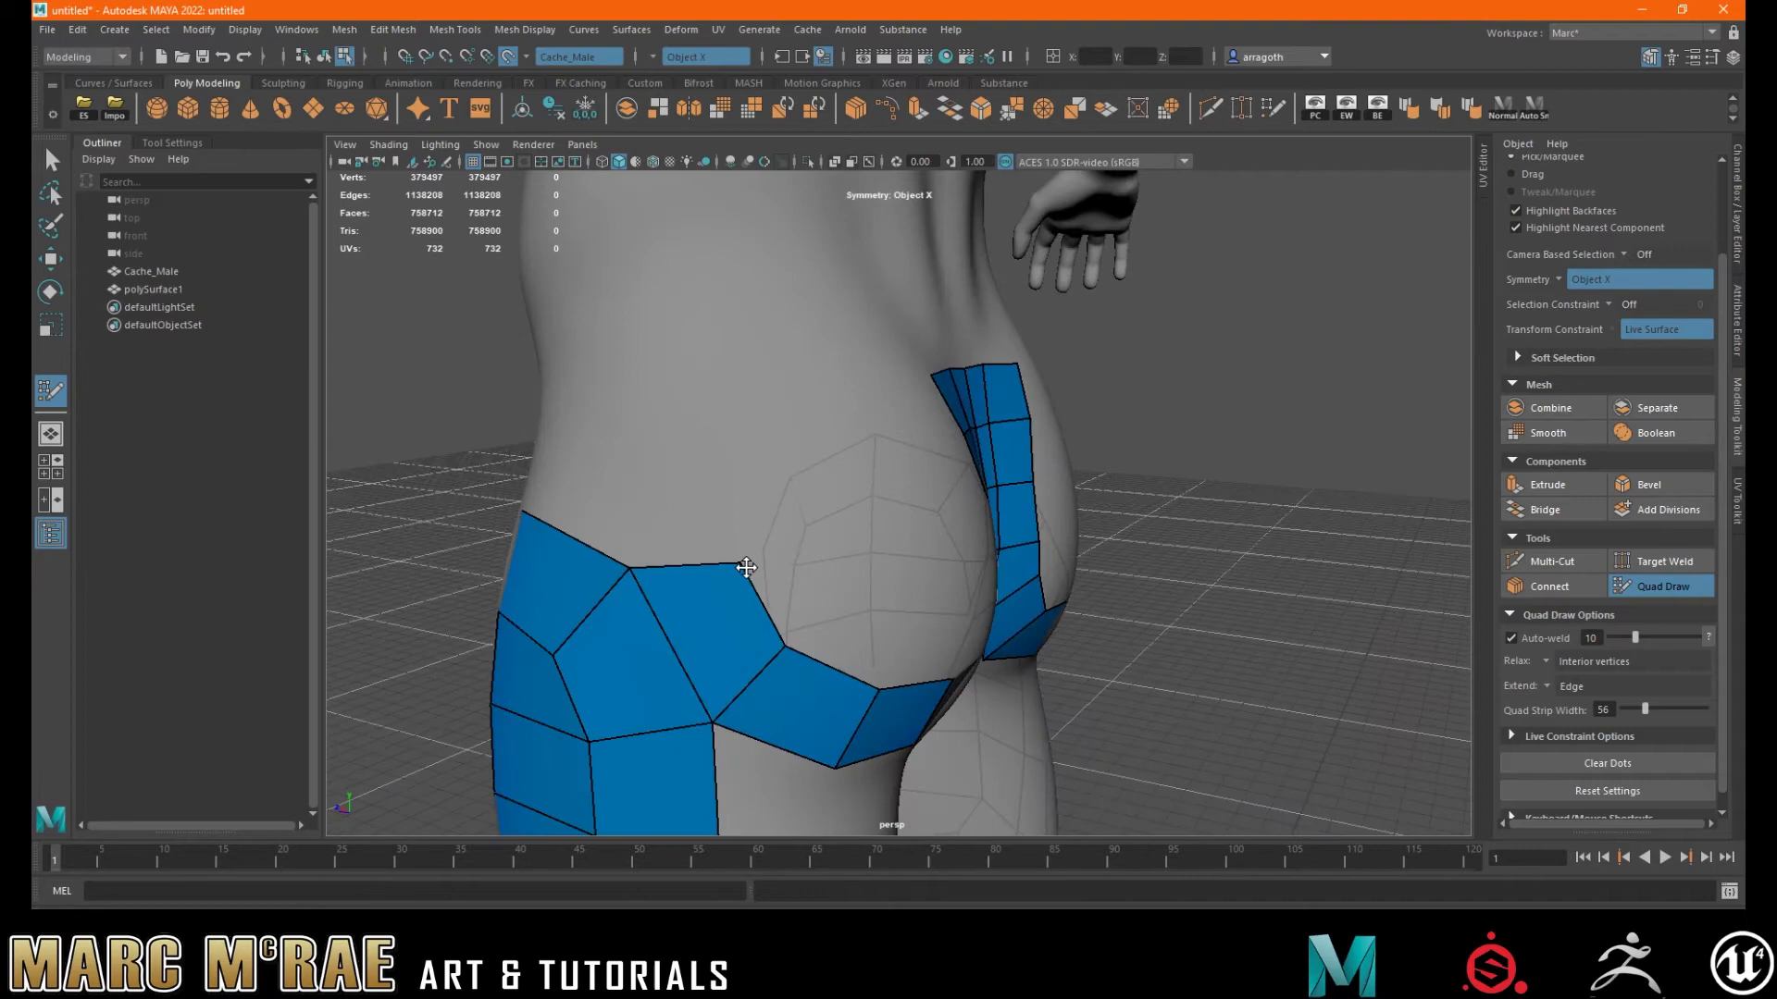
left_click_drag(738, 566, 815, 556, "alt")
left_click(780, 465)
left_click(671, 476)
left_click(726, 532, "shift")
left_click(500, 473)
left_click(592, 523, "shift")
- Delete one horizontal edge loop from the cleft strip and reposition the surrounding vertices to even out the remaining rows
mouse_move(508, 469)
left_mouse_down("alt")
mouse_move(921, 498)
mouse_move(740, 483)
mouse_move(979, 555)
mouse_move(960, 603)
left_mouse_up("alt")
left_click(1004, 581, "ctrl+shift")
left_click_drag(1002, 504, 1053, 556)
left_click_drag(1038, 670, 1030, 658)
left_click_drag(972, 731, 959, 739)
left_click_drag(980, 435, 1053, 465)
left_click_drag(1058, 670, 1057, 652)
- Add three quads down the outer back of the thigh beneath the hip
left_click_drag(860, 696, 948, 685, "alt")
right_click_drag(874, 702, 774, 441, "alt")
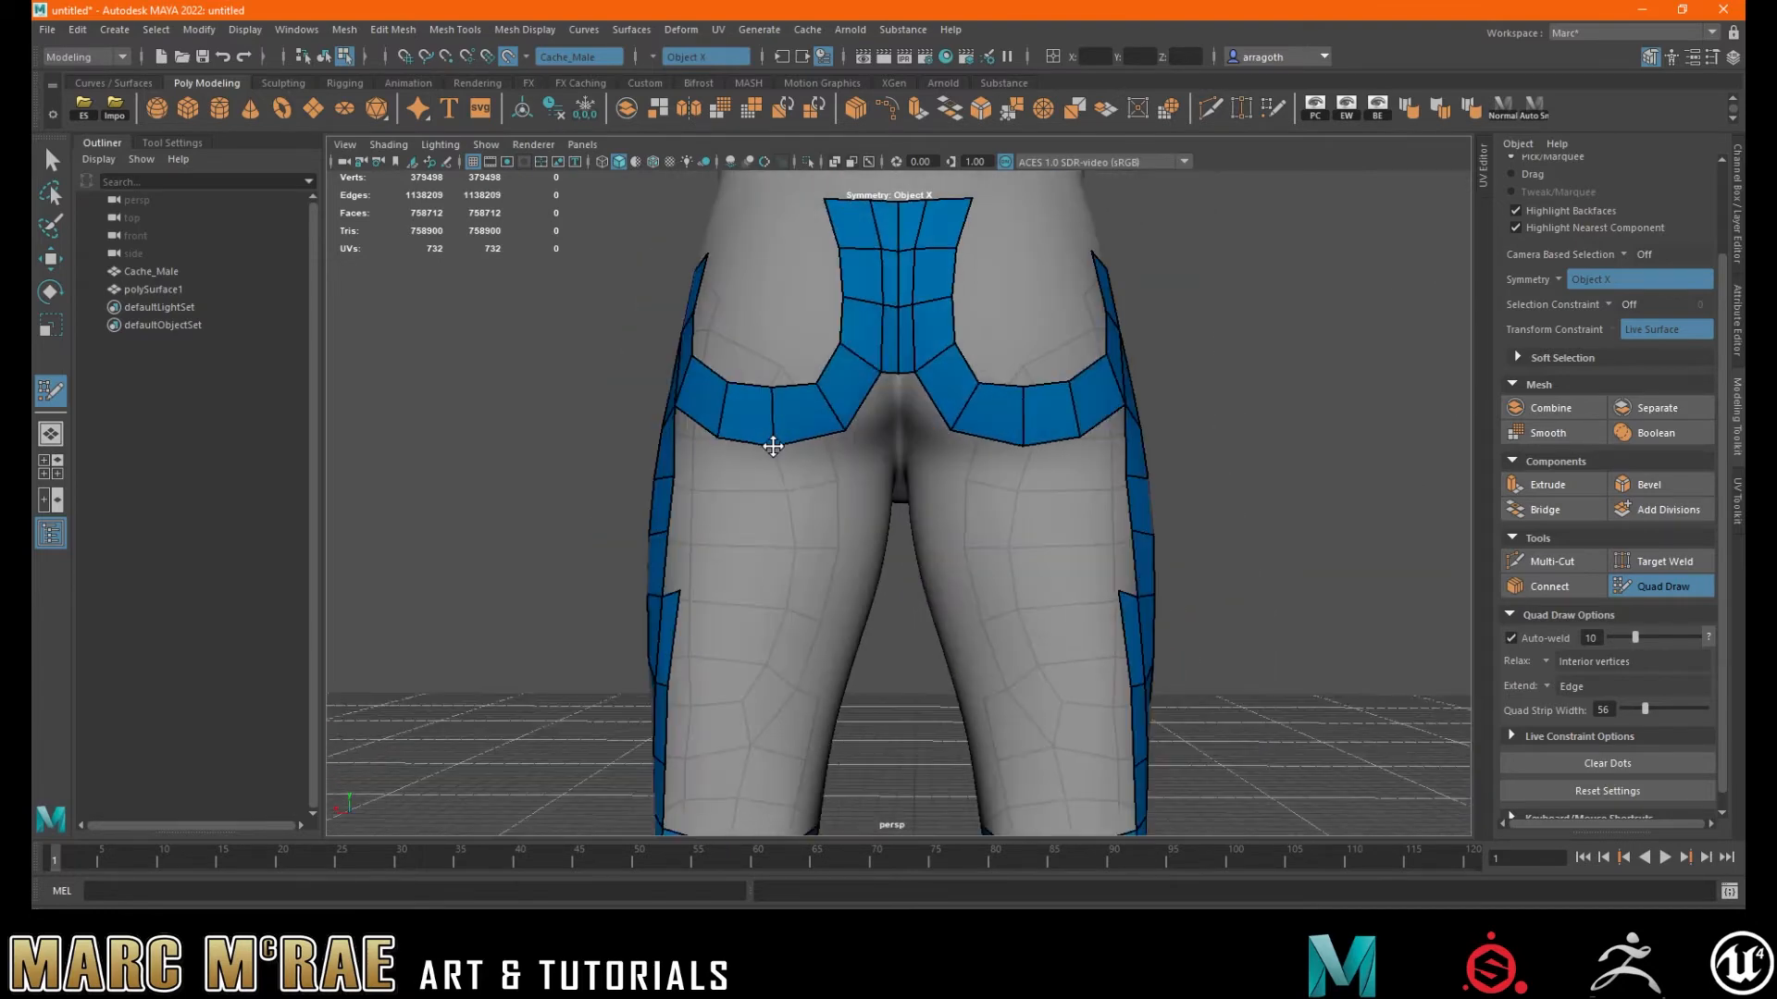
left_click_drag(774, 441, 902, 454, "alt")
left_click(762, 481)
left_click(720, 456, "shift")
left_click(744, 551)
left_click(718, 518, "shift")
left_click(710, 585, "shift")
left_click_drag(814, 611, 584, 518, "alt")
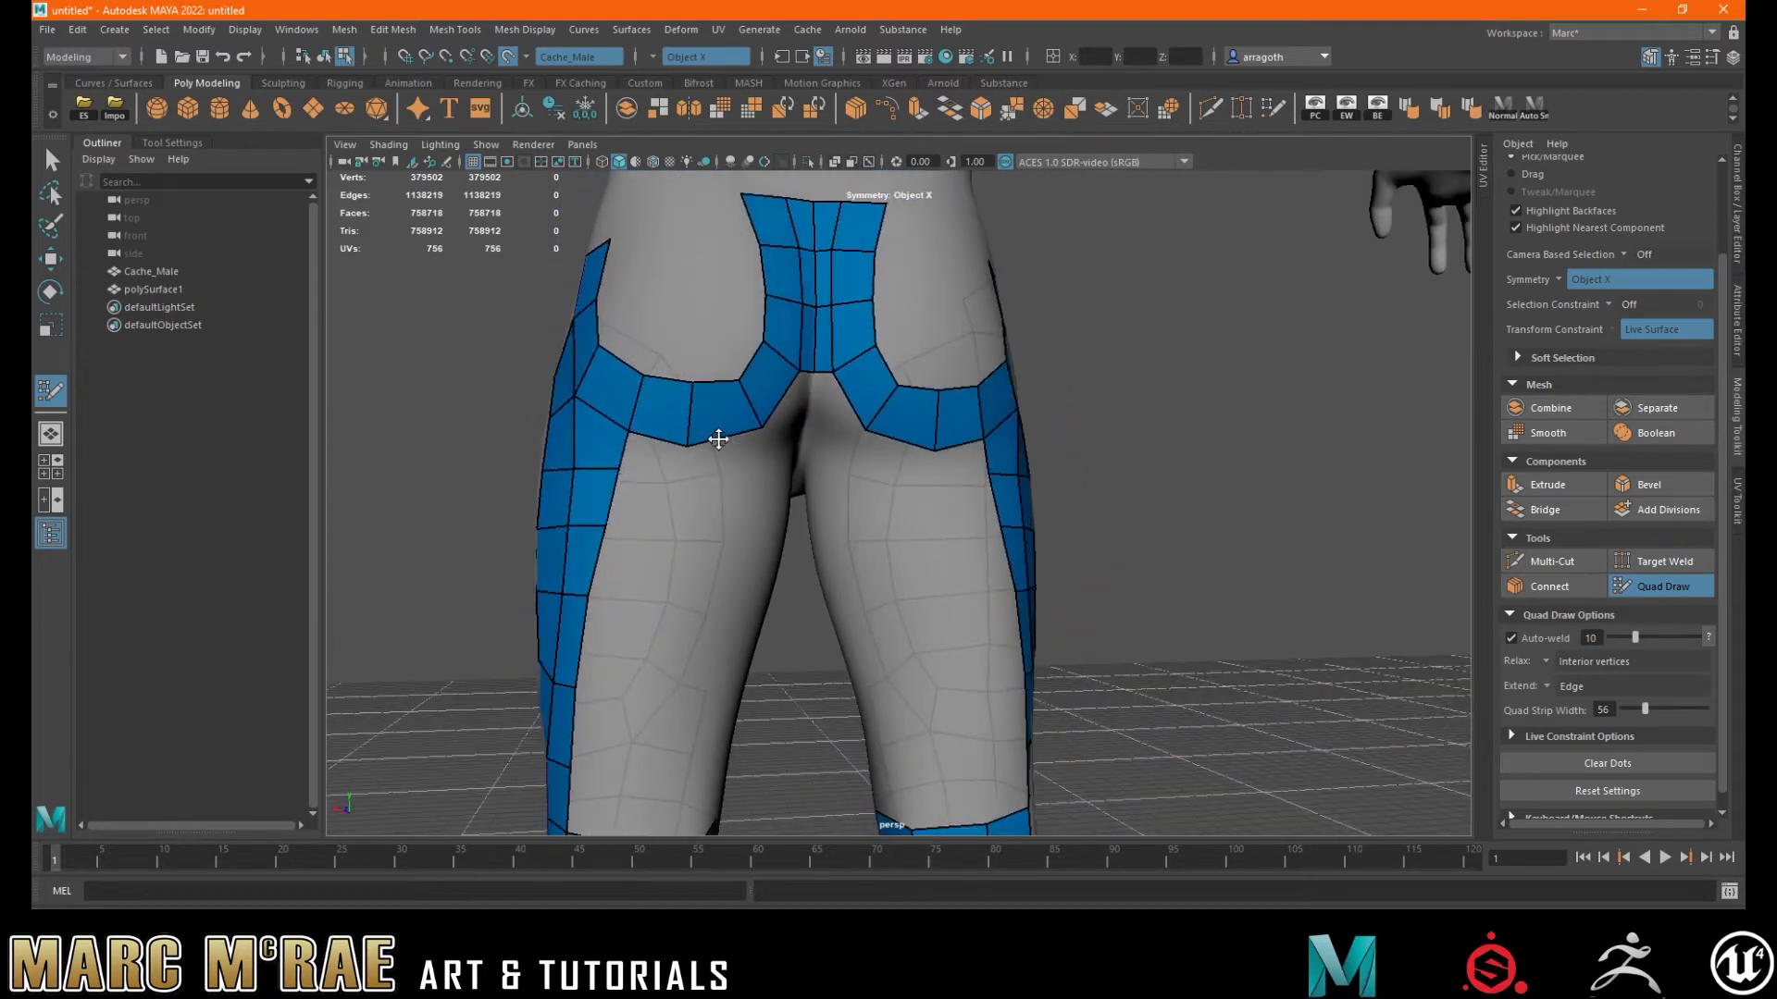
- Draw two quads across the back of the upper thigh, from the outer column toward the inner thigh
left_click_drag(790, 451, 734, 496, "alt")
right_click_drag(734, 496, 1151, 480, "alt")
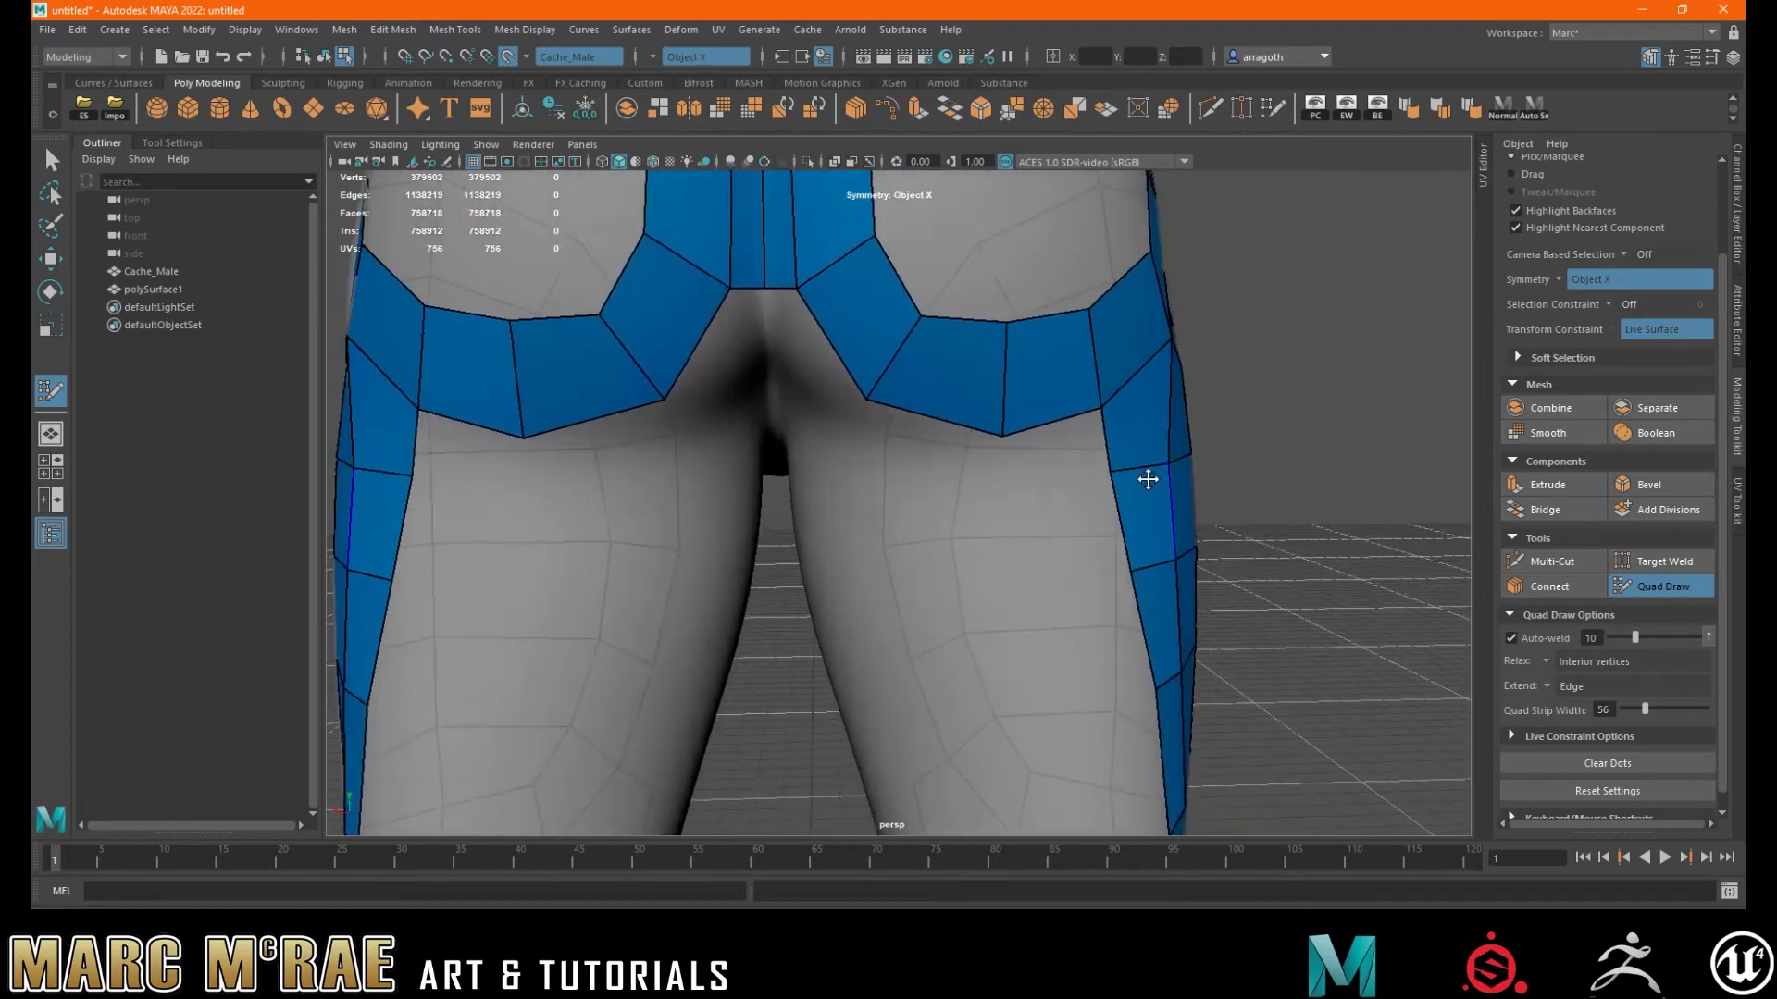
middle_click_drag(775, 481, 901, 418, "alt")
left_click_drag(637, 470, 639, 464, "alt")
left_click_drag(479, 425, 718, 460, "alt")
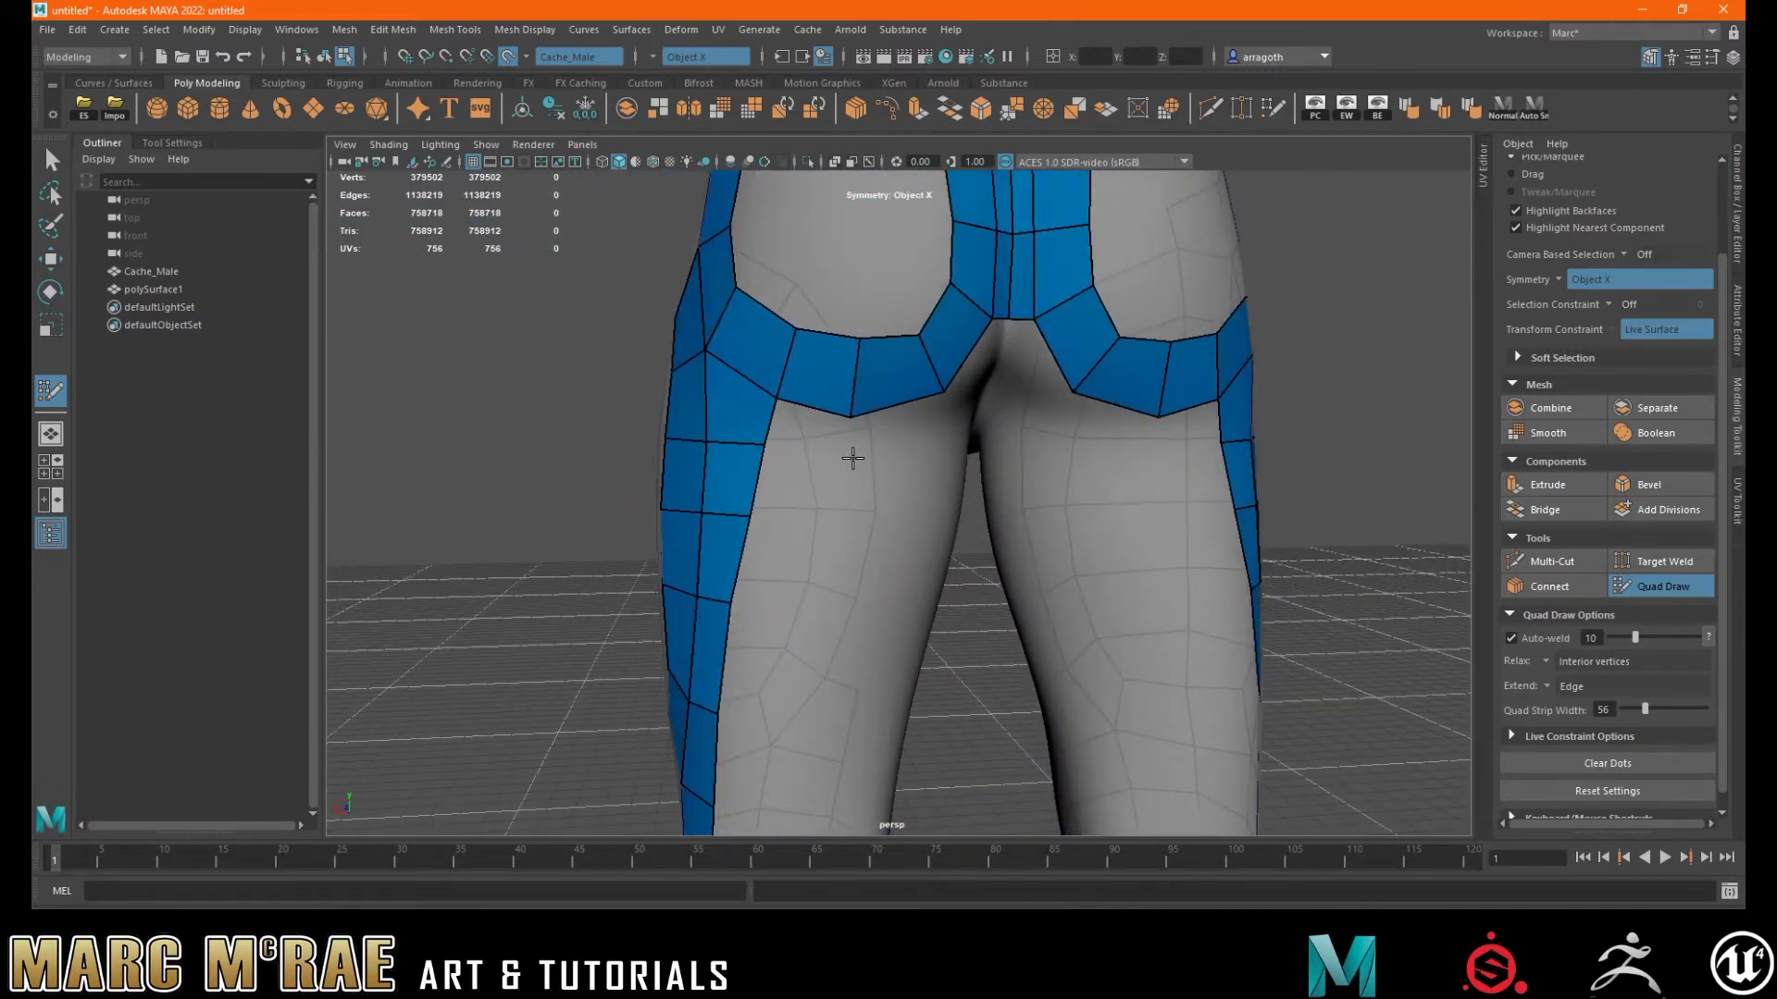
left_click(849, 460, "shift")
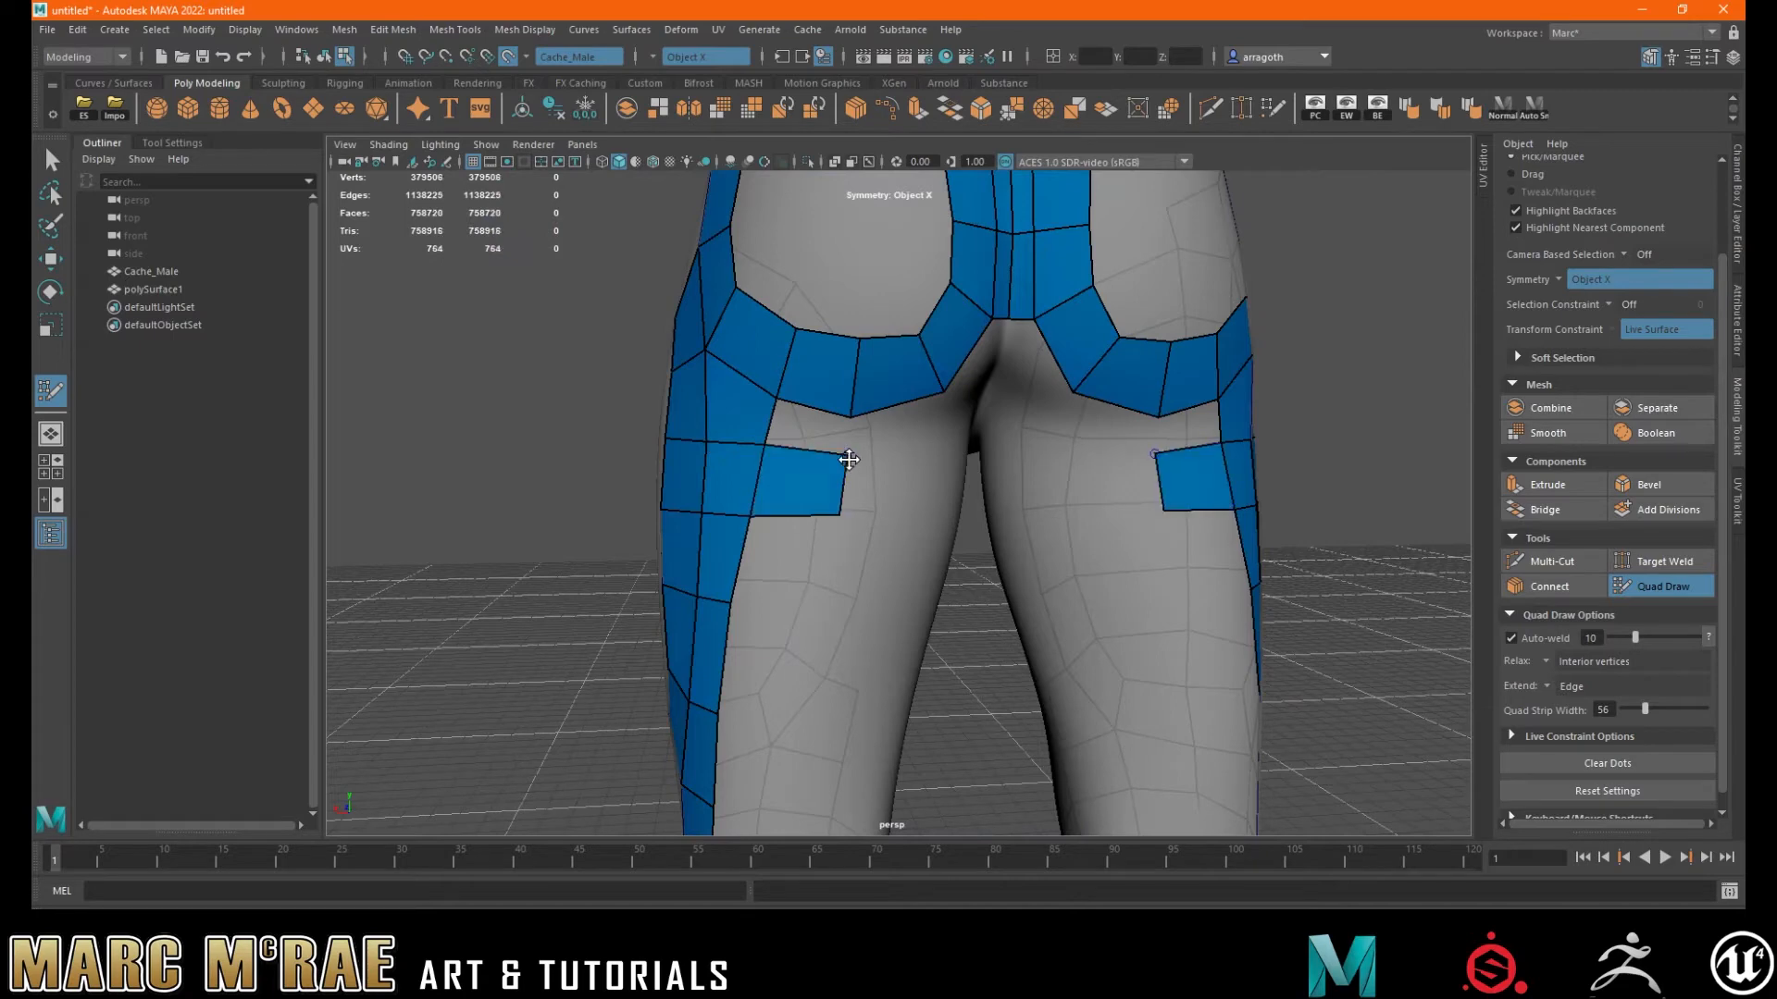
left_click_drag(850, 454, 840, 472, "alt")
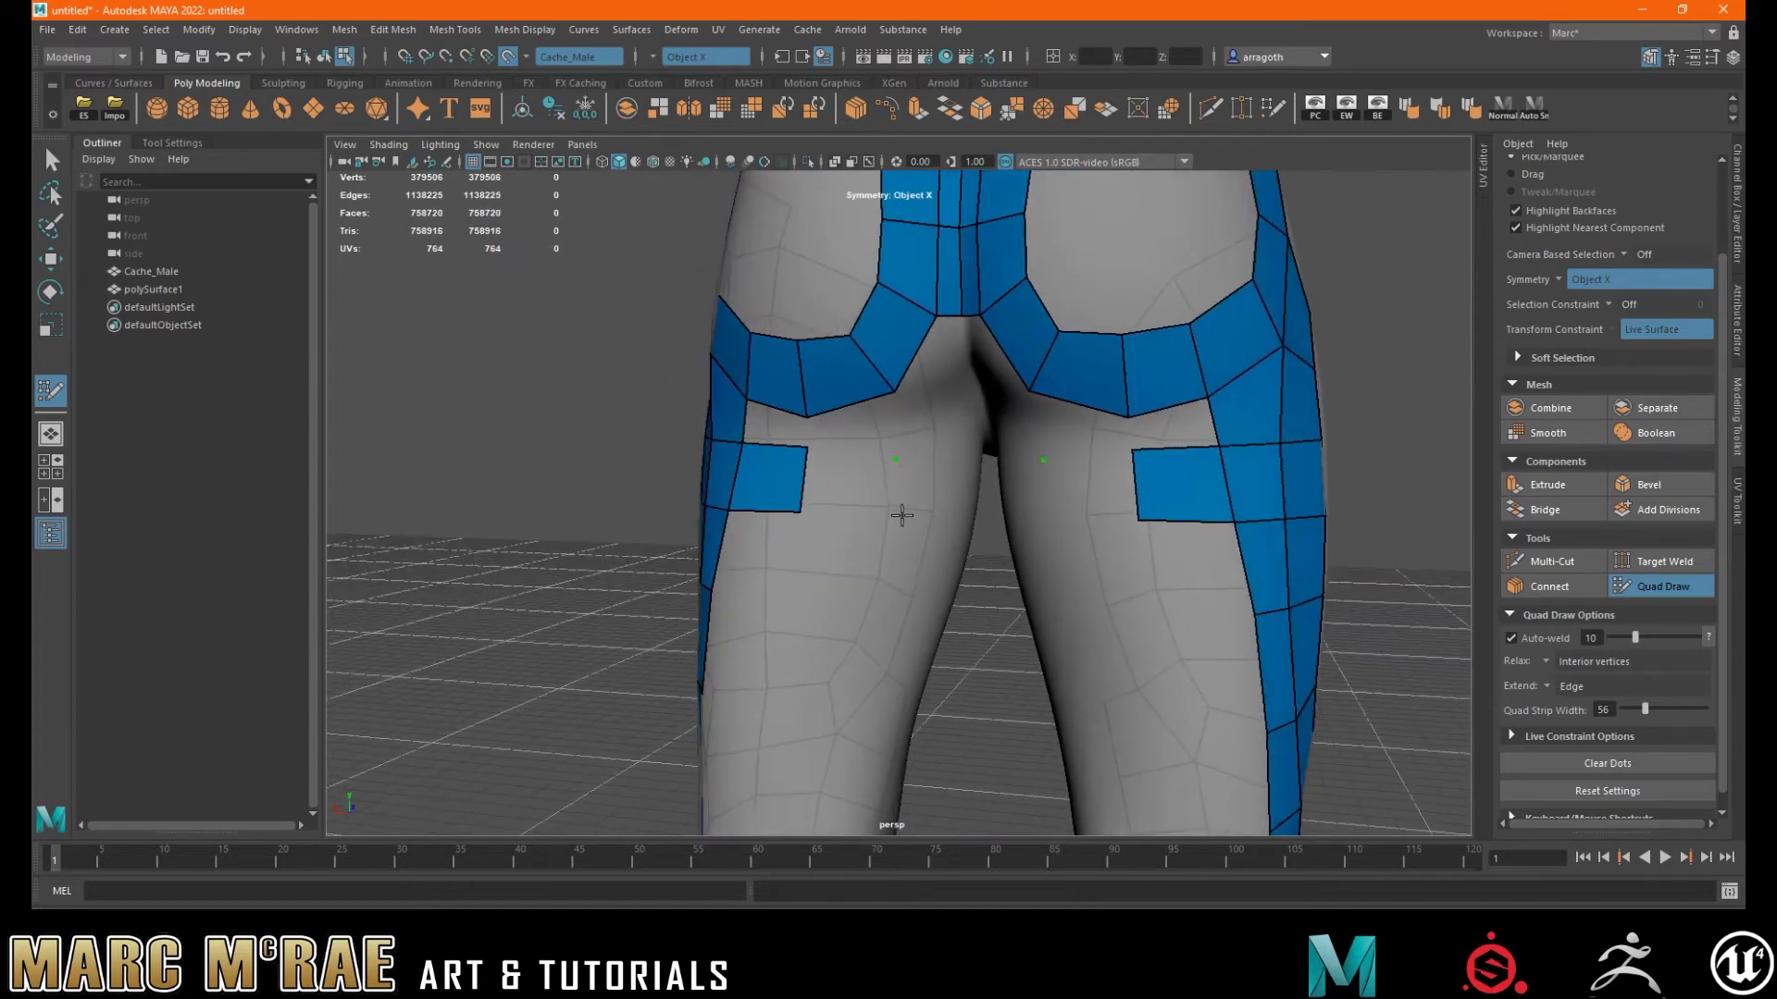
left_click(894, 474, "shift")
- Continue the upper thigh row around the inner thigh with two quads to meet the front mesh
left_click_drag(890, 470, 950, 502, "alt")
mouse_move(797, 490)
left_mouse_down("alt")
mouse_move(654, 509)
mouse_move(713, 504)
left_mouse_up("alt")
left_click(928, 416)
left_click(940, 490)
left_click(952, 440, "shift")
left_click_drag(953, 440, 948, 398, "alt")
left_click(950, 396, "shift")
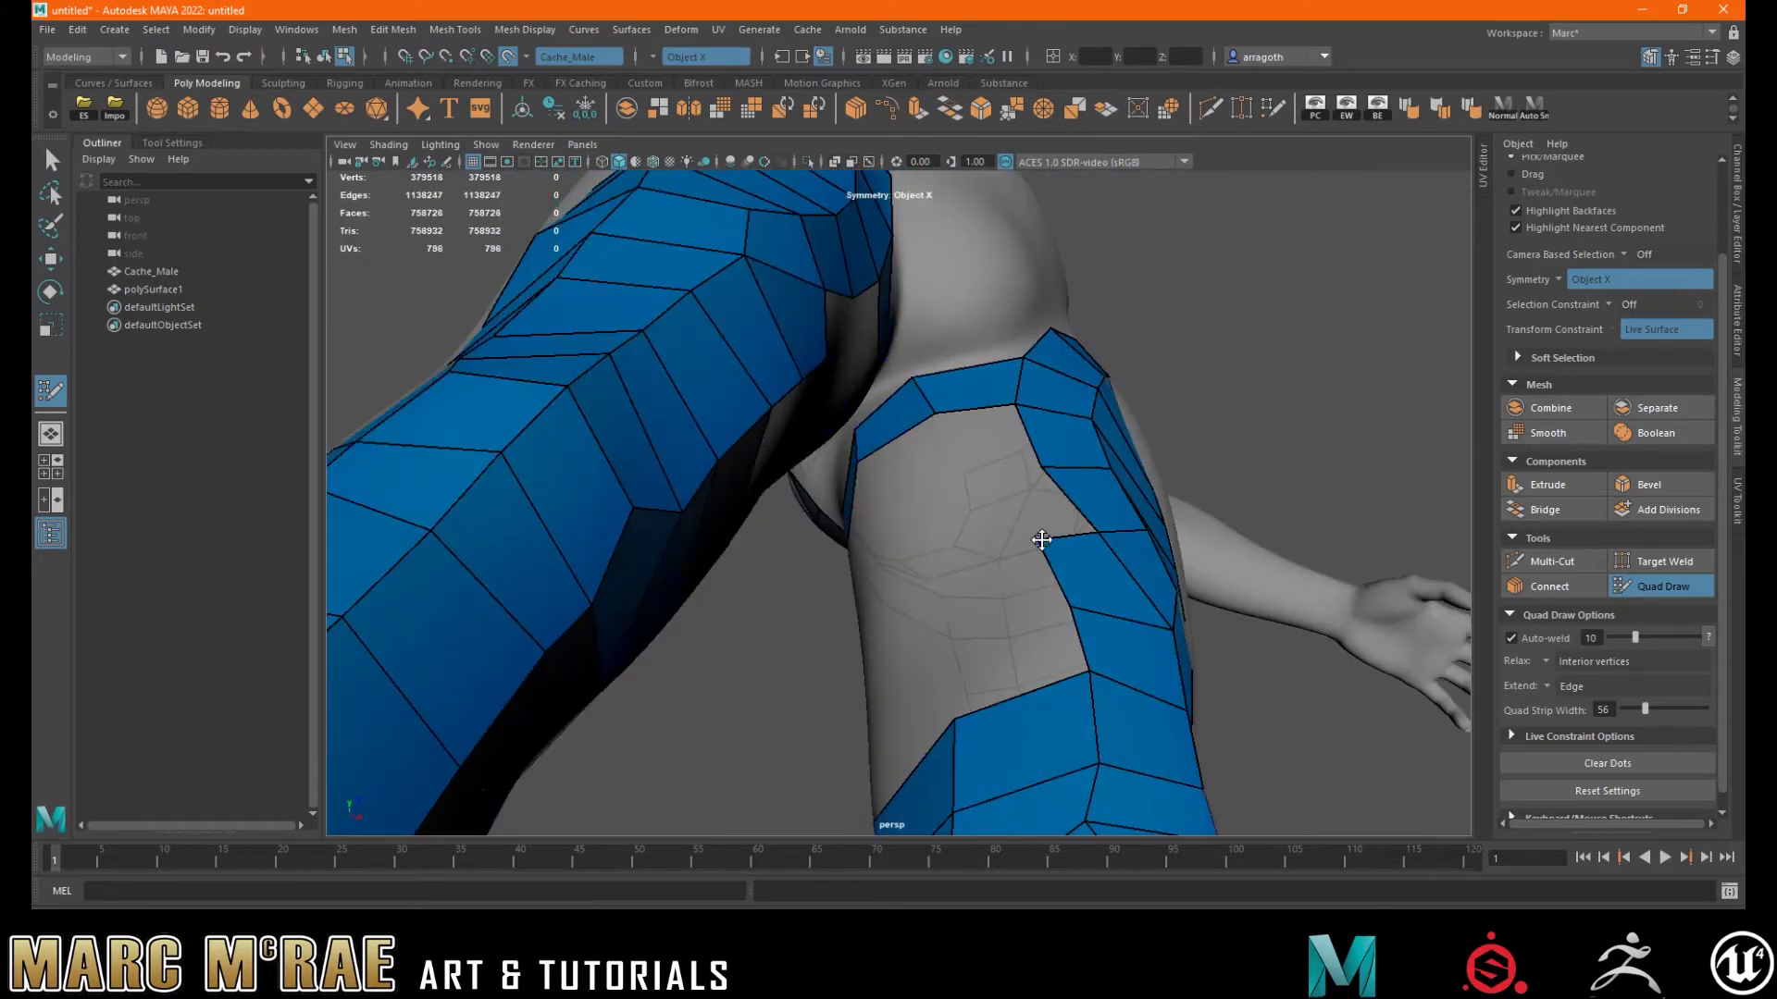
- Fill the inner thigh's front border with two quads and relax the nearby vertices
left_click_drag(1038, 519, 984, 515, "alt")
left_click(959, 567)
left_click(978, 528, "shift")
left_click(999, 620, "shift")
middle_click_drag(988, 662, 1035, 559, "alt")
left_click_drag(1036, 559, 934, 528, "alt")
middle_click_drag(935, 528, 929, 552, "alt")
left_click_drag(928, 552, 846, 518, "alt")
left_click_drag(847, 519, 819, 388, "shift")
mouse_move(819, 388)
left_mouse_down("alt")
mouse_move(885, 369)
mouse_move(947, 468)
mouse_move(960, 583)
mouse_move(880, 464)
mouse_move(917, 368)
left_mouse_up("alt")
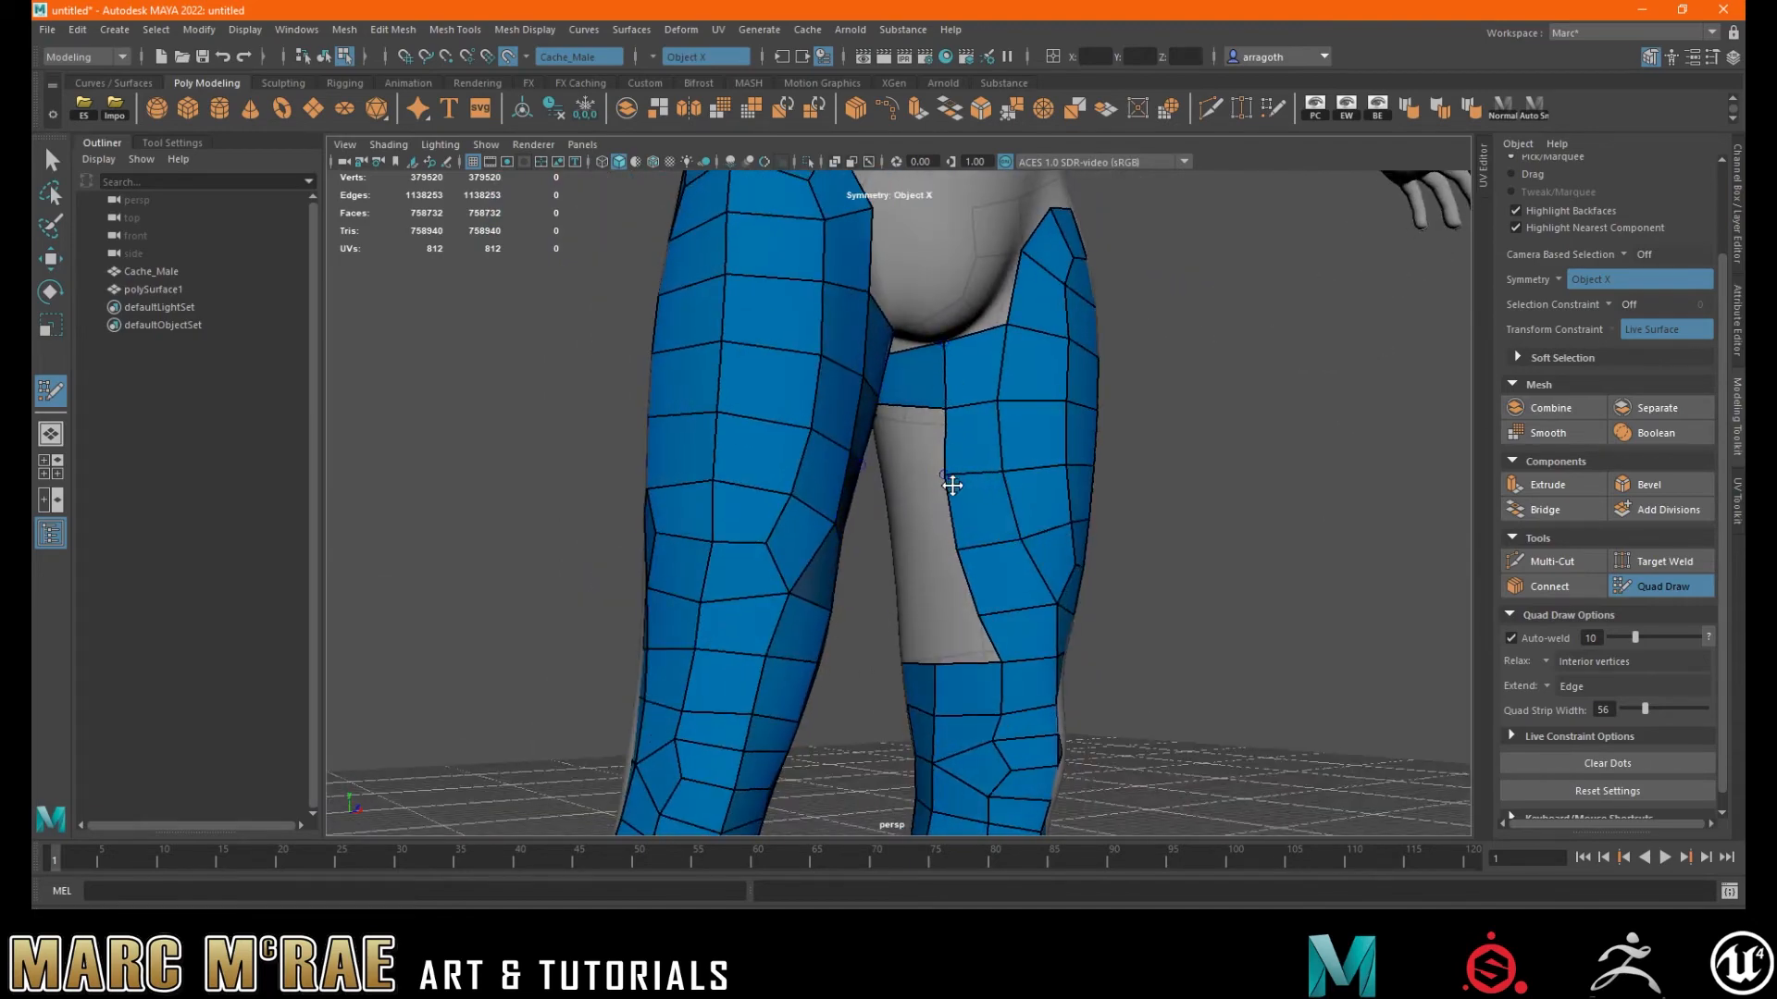
- Build a row of quads around the inner and back thigh just above the knee
left_click_drag(1050, 449, 618, 497, "alt")
left_click(845, 527)
left_click(833, 553, "shift")
left_click_drag(930, 539, 740, 532, "alt")
left_click(907, 534)
left_click(959, 535)
left_click(884, 560, "shift")
left_click(937, 560, "shift")
left_click(929, 548, "shift")
left_click_drag(931, 500, 983, 487, "alt")
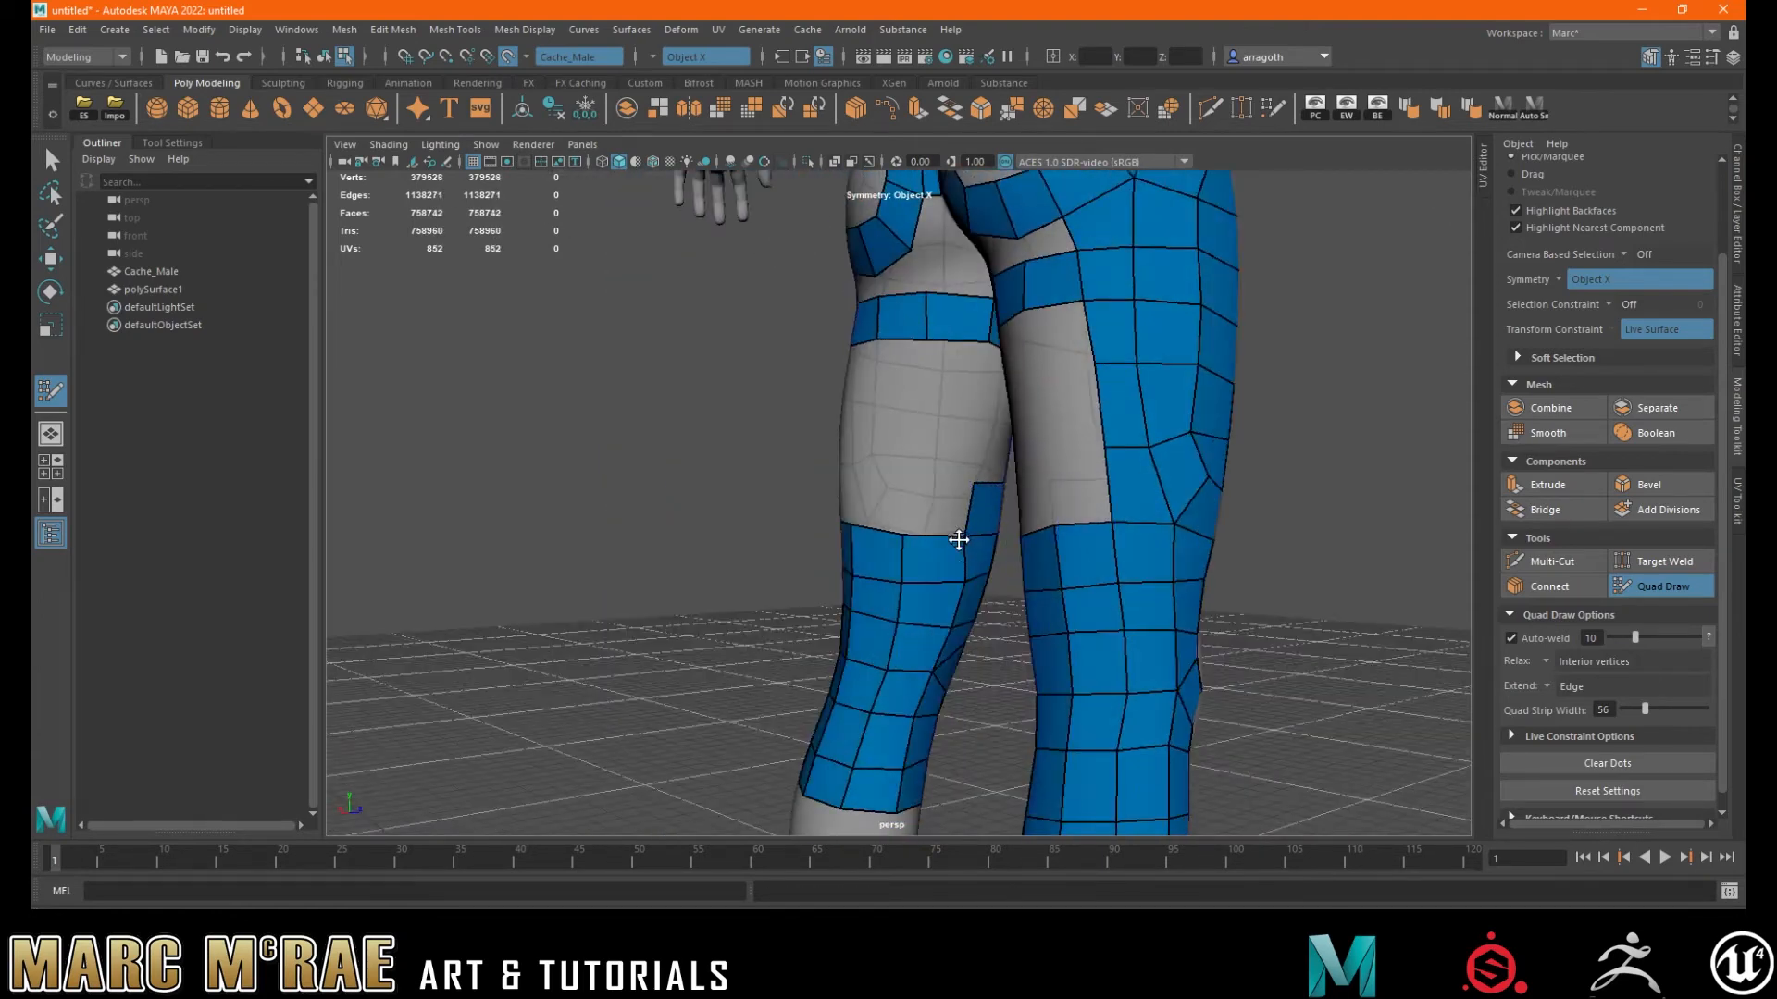
- Fill the remaining opening on the inner and back thigh with quads up to the upper thigh row
left_click_drag(851, 504, 853, 462, "alt")
left_click(859, 405)
left_click(872, 374, "shift")
left_click_drag(907, 404, 746, 452, "alt")
left_click(908, 405)
left_click(889, 371, "shift")
left_click(929, 408, "shift")
key("ctrl+z")
left_click_drag(927, 328, 996, 453, "alt")
left_click_drag(1035, 739, 813, 468, "alt")
scroll(807, 470, "up", 4)
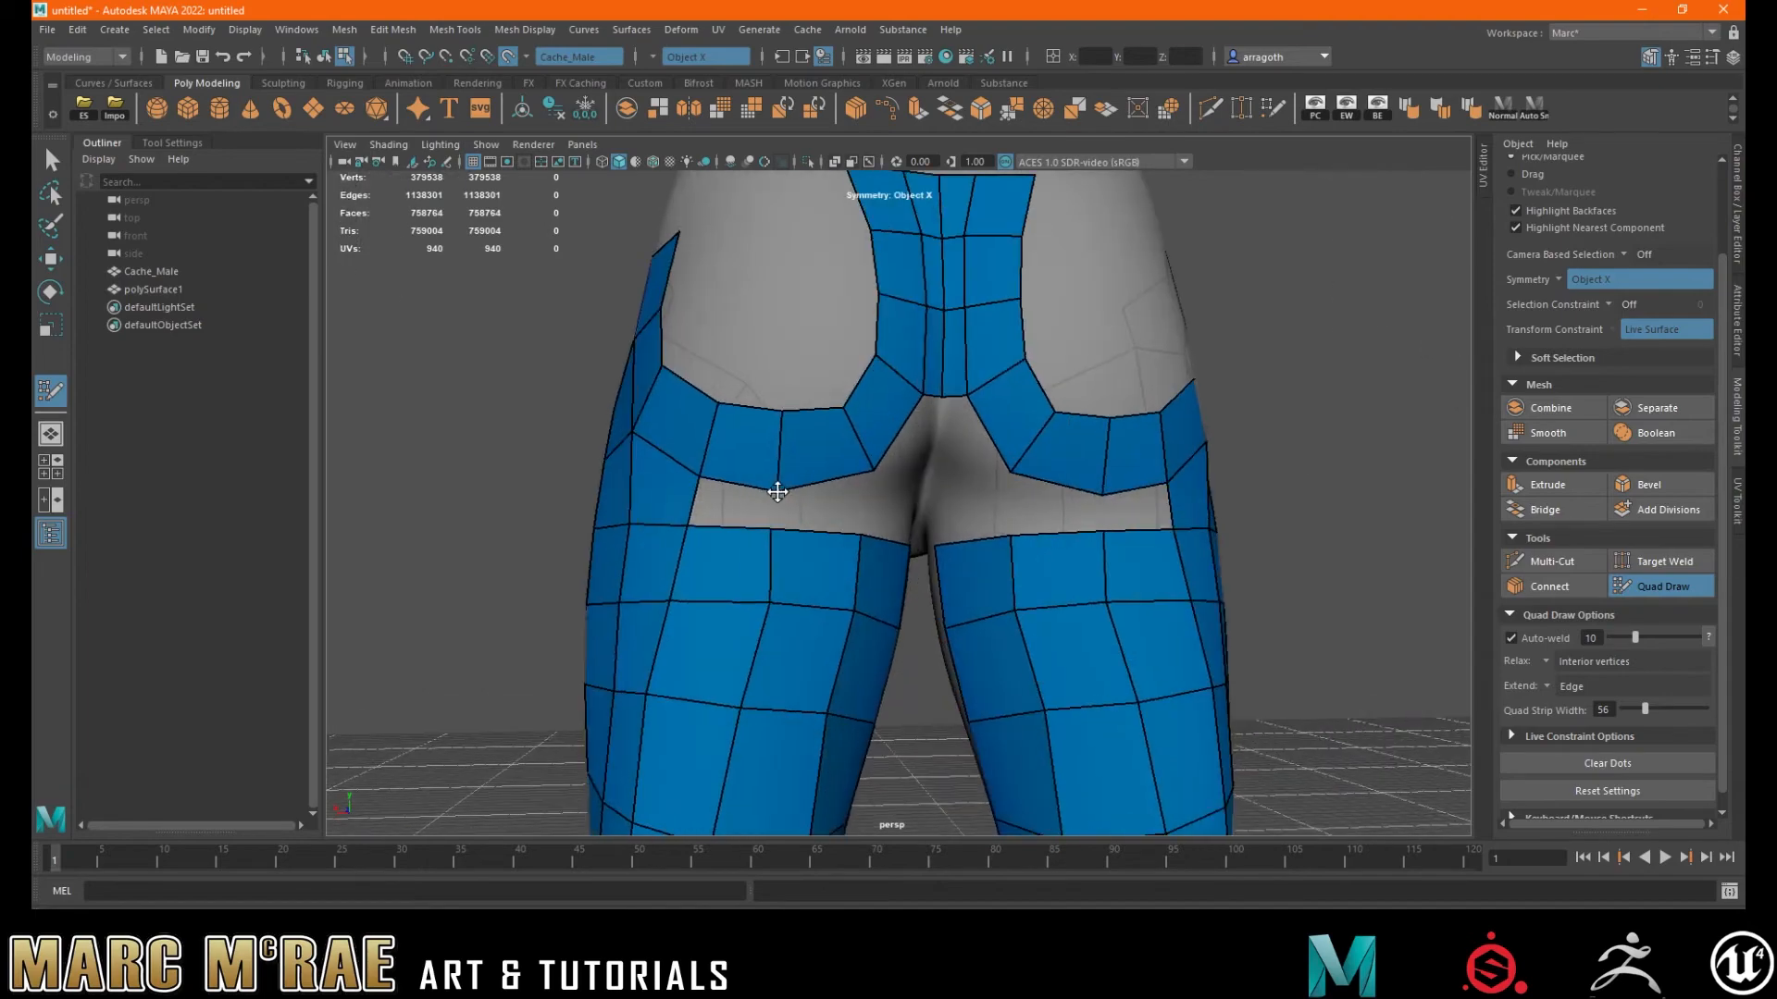
- Fill the gap between the lower buttock strip and the top of the back thigh, continuing to the inner thigh
left_click(733, 505, "shift")
left_click(821, 506, "shift")
left_click_drag(1017, 504, 1064, 444, "alt")
left_click(953, 483)
left_click(933, 509, "shift")
left_click(929, 475, "shift")
key("ctrl+z")
- Delete the narrow edges beside the centre line at the crotch and weld the leftover vertices onto the centre line
scroll(1074, 518, "up", 4)
left_click_drag(1104, 558, 953, 458, "alt")
left_click_drag(953, 458, 786, 615, "alt")
left_click_drag(858, 333, 892, 453, "alt")
right_click_drag(892, 452, 963, 464, "alt")
left_click_drag(963, 464, 899, 499, "alt")
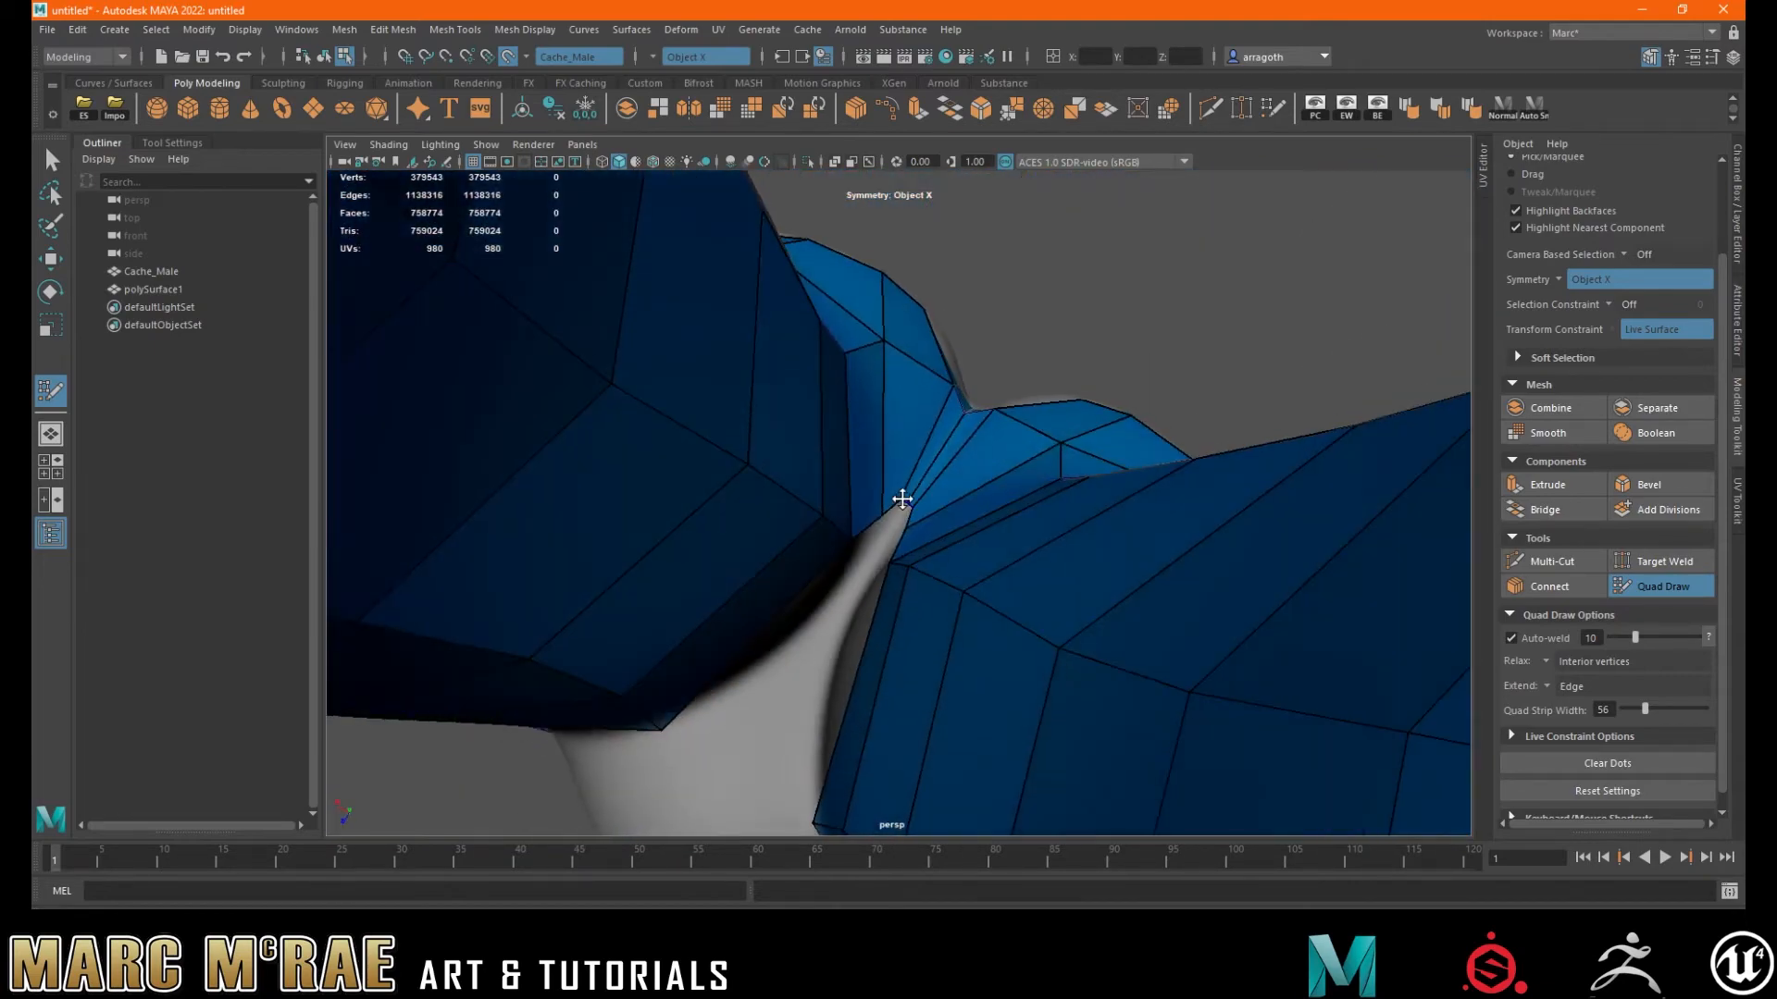
left_click_drag(856, 576, 931, 520, "alt")
left_click(904, 440, "ctrl+shift")
scroll(916, 523, "down", 3)
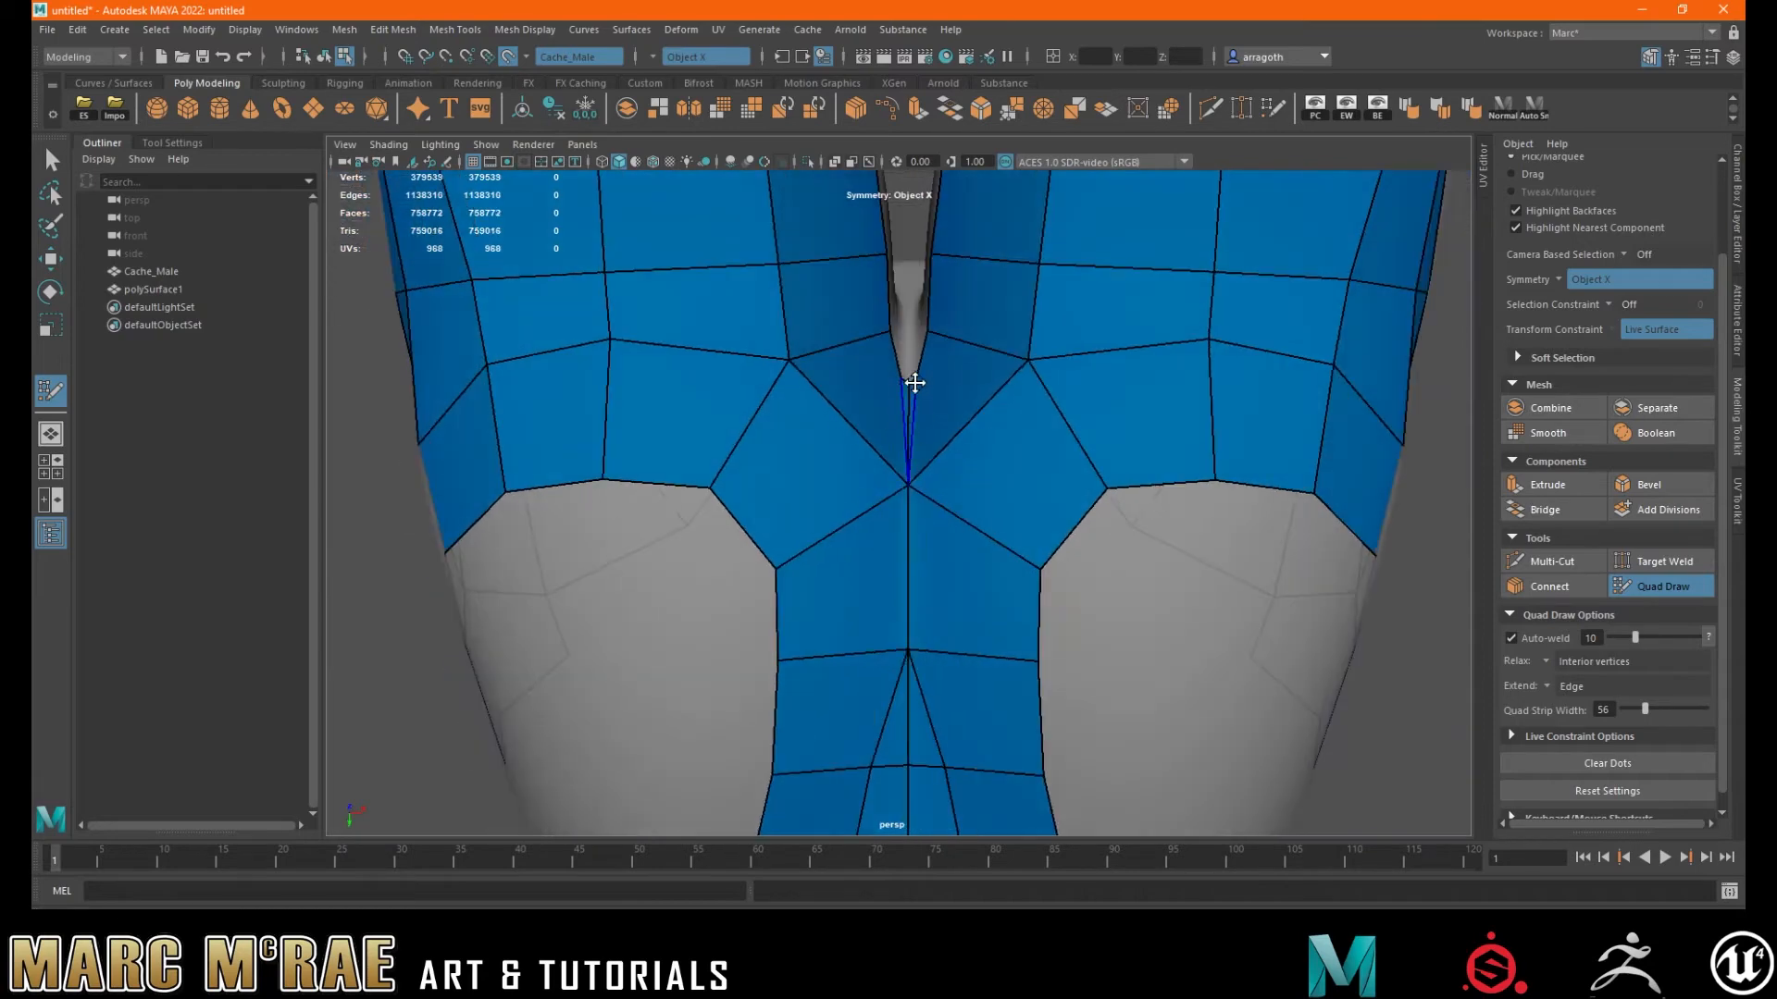
left_click_drag(917, 383, 908, 382)
left_click_drag(937, 491, 957, 638, "alt")
left_click_drag(1032, 465, 1036, 445)
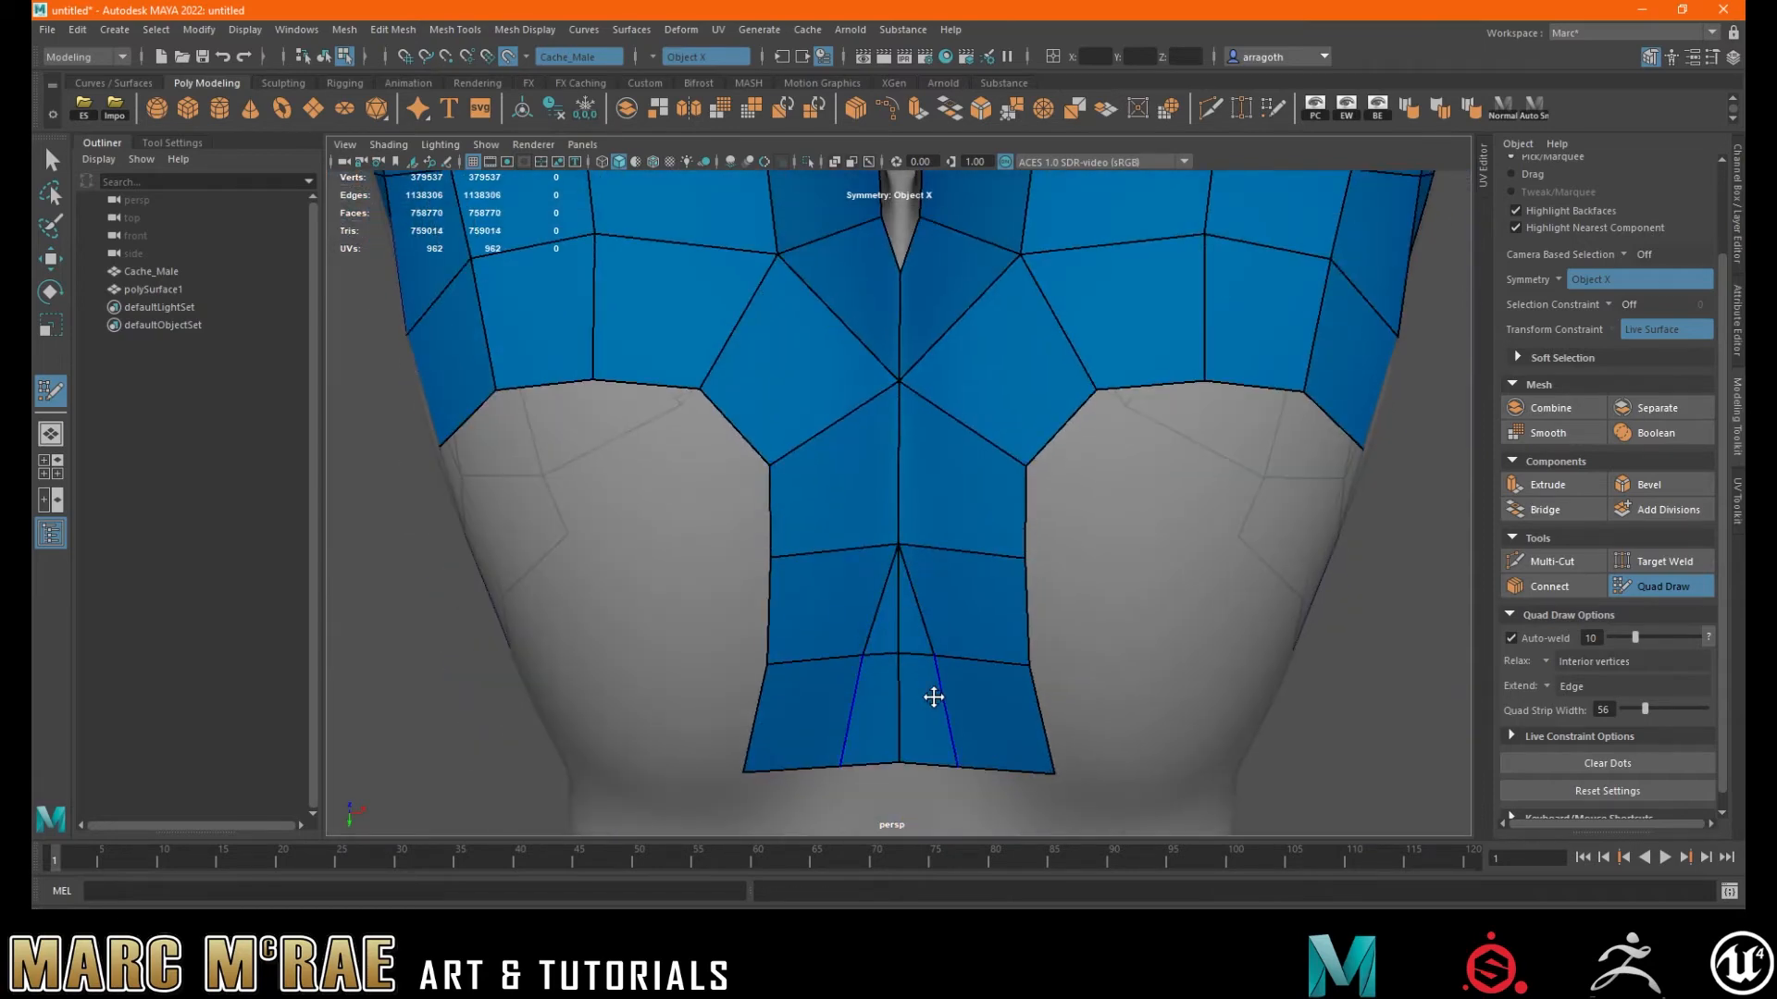
- Draw quads across the front of the crotch to connect the inner thighs at the centre line
left_click_drag(898, 287, 826, 382, "alt")
left_click_drag(845, 447, 852, 577, "alt")
scroll(852, 577, "down", 3)
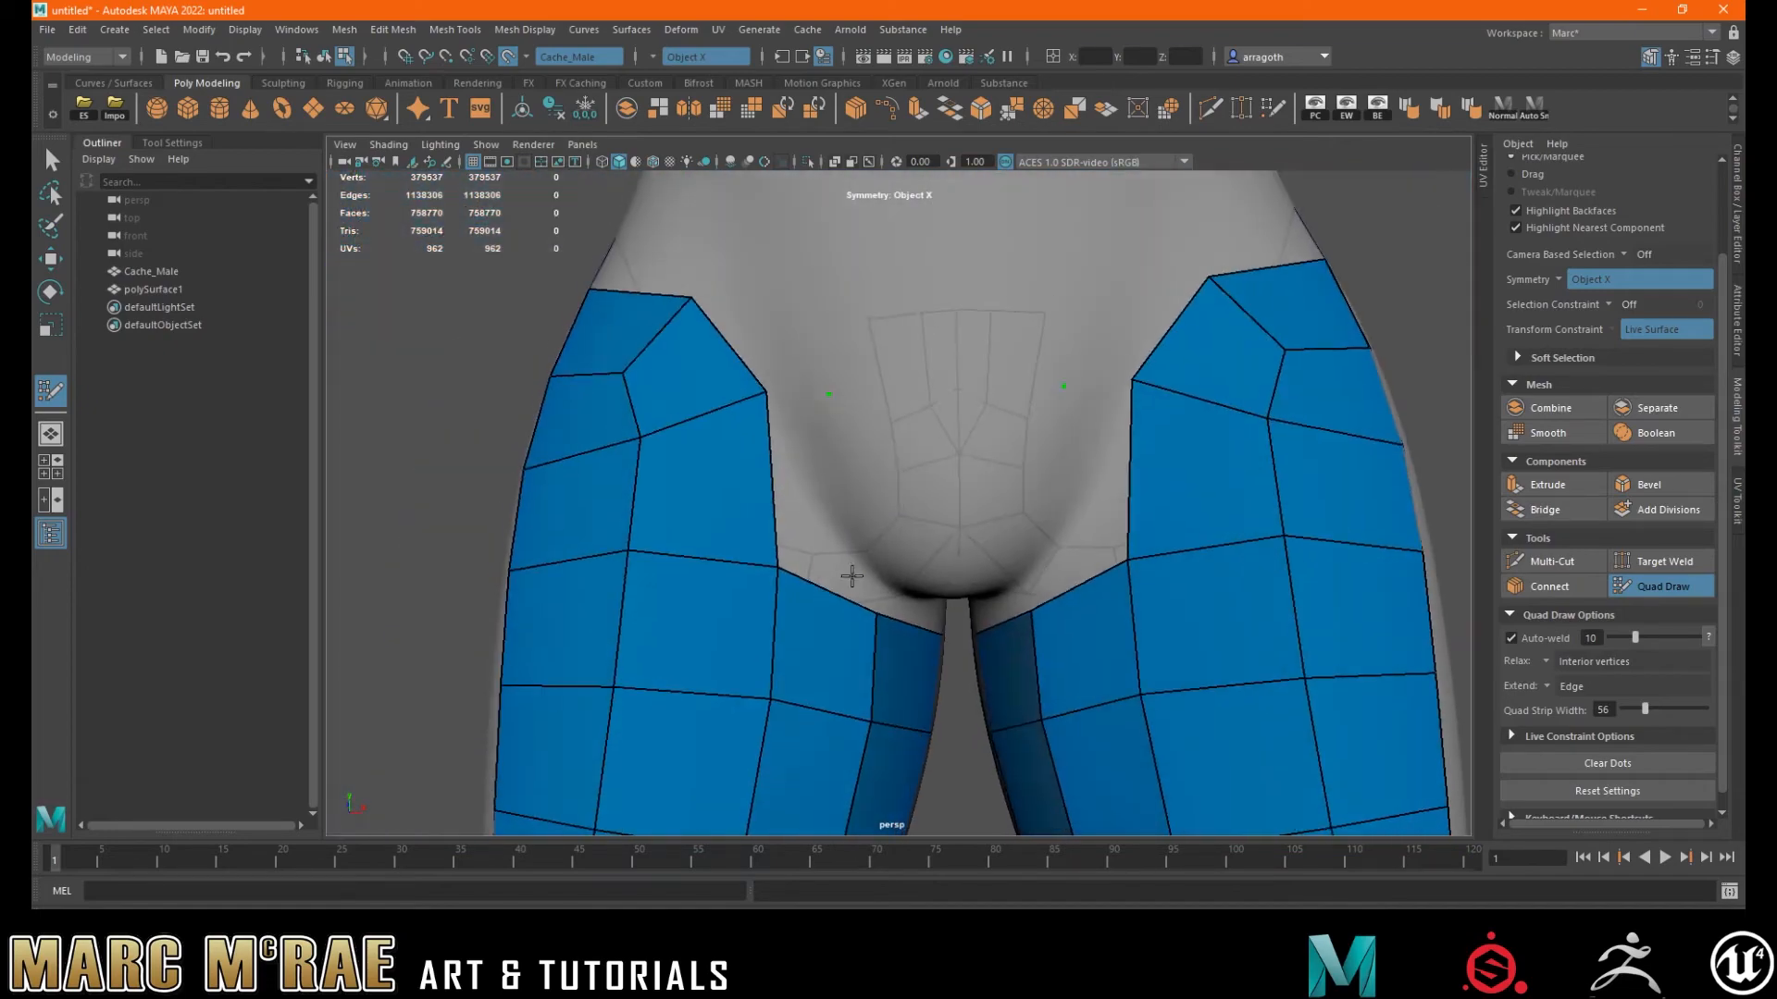
left_click(934, 297)
left_click(986, 384, "shift")
left_click_drag(969, 537, 936, 500, "alt")
left_click(937, 501)
left_click(932, 425, "shift")
left_click_drag(933, 426, 942, 534, "alt")
scroll(928, 380, "down", 3)
left_click(938, 430, "shift")
scroll(942, 534, "up", 3)
left_click_drag(971, 410, 964, 398)
- Insert an edge loop beside the centre line at the crotch and delete the extra edge in the cleft strip
mouse_move(880, 277)
left_mouse_down("alt")
mouse_move(1019, 425)
mouse_move(968, 472)
mouse_move(1039, 460)
mouse_move(1018, 411)
mouse_move(915, 445)
left_mouse_up("alt")
left_click(950, 452, "ctrl")
left_click_drag(861, 521, 915, 447)
left_click(921, 740, "ctrl+shift")
- Narrow the cleft strip by moving its vertices toward the centre line, and even out the lower buttock border
left_click_drag(860, 605, 912, 560)
left_click_drag(851, 687, 915, 705)
left_click_drag(972, 598, 975, 562)
left_click_drag(915, 705, 914, 695)
left_click_drag(829, 814, 902, 809)
left_click_drag(801, 452, 799, 428)
left_click_drag(915, 445, 918, 438)
left_click_drag(913, 557, 914, 564)
left_click_drag(710, 445, 708, 407)
mouse_move(625, 454)
left_mouse_down()
mouse_move(622, 440)
mouse_move(652, 438)
left_mouse_up()
left_click_drag(812, 433, 829, 440)
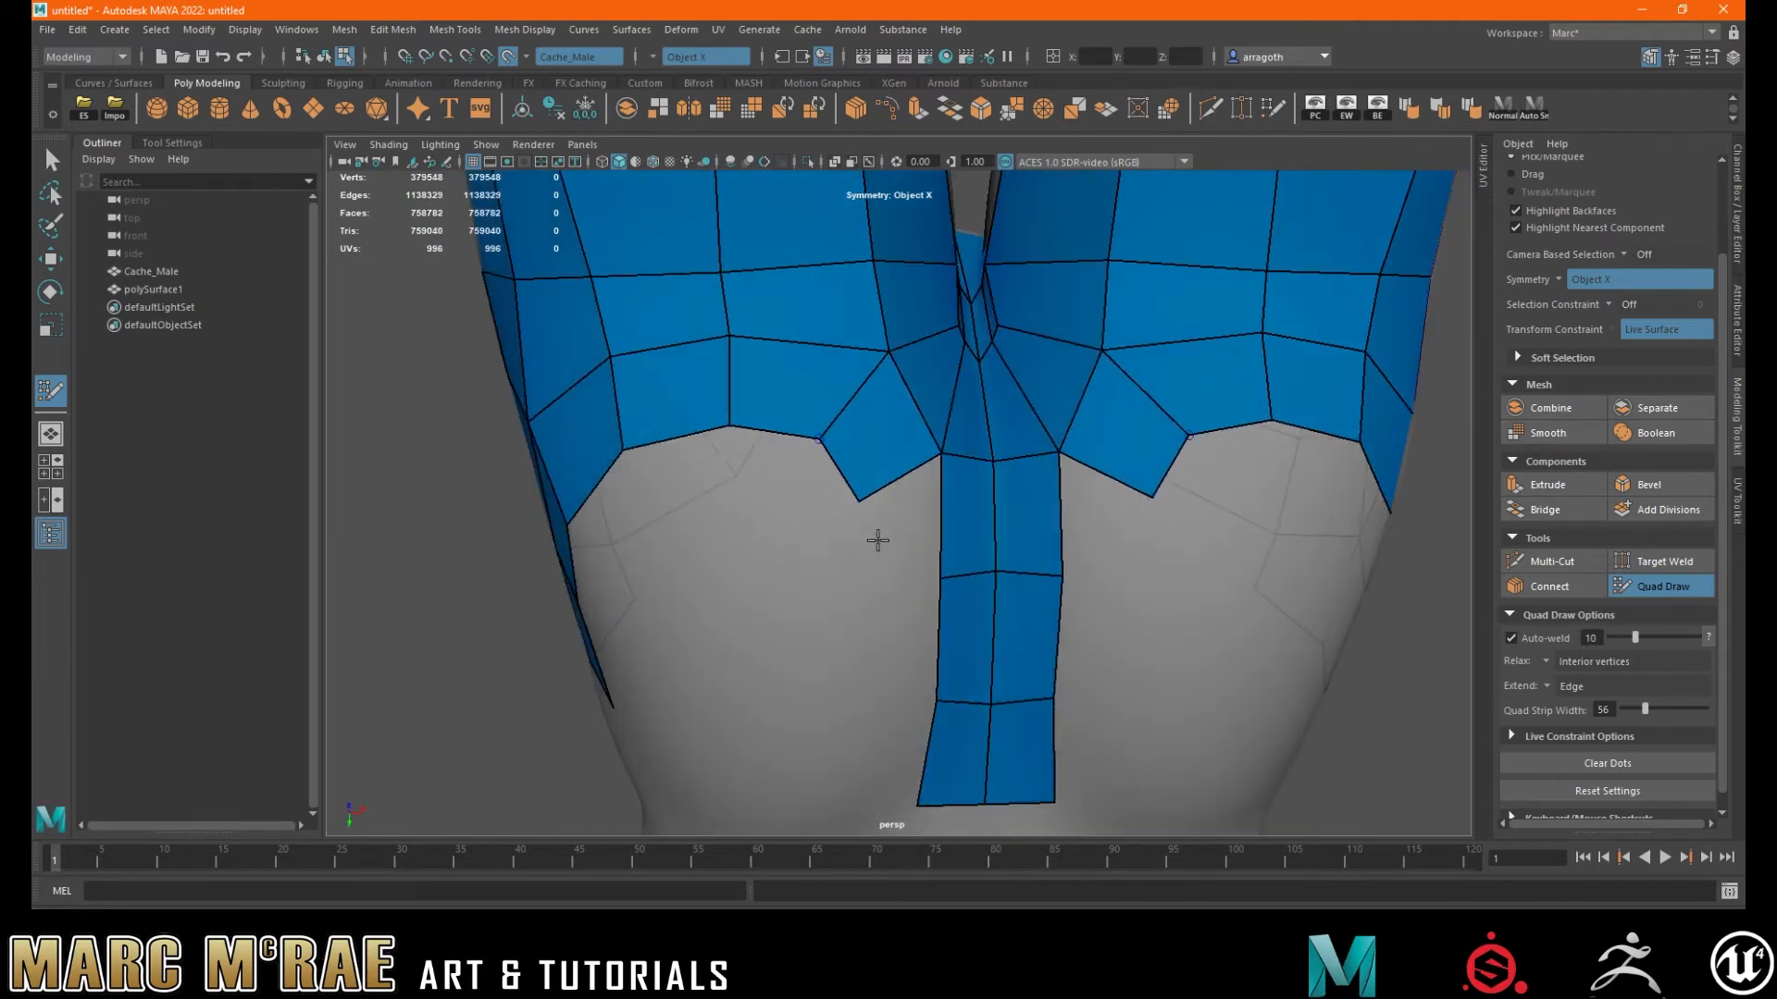
- Fill a quad in the corner between the lower buttock strip and the cleft strip
left_click(861, 587)
left_click(889, 532, "shift")
left_click_drag(1181, 519, 1073, 445, "alt")
- Add quads on the lower abdomen between the front hips and above the crotch
left_click_drag(773, 421, 836, 500, "alt")
scroll(926, 495, "down", 3)
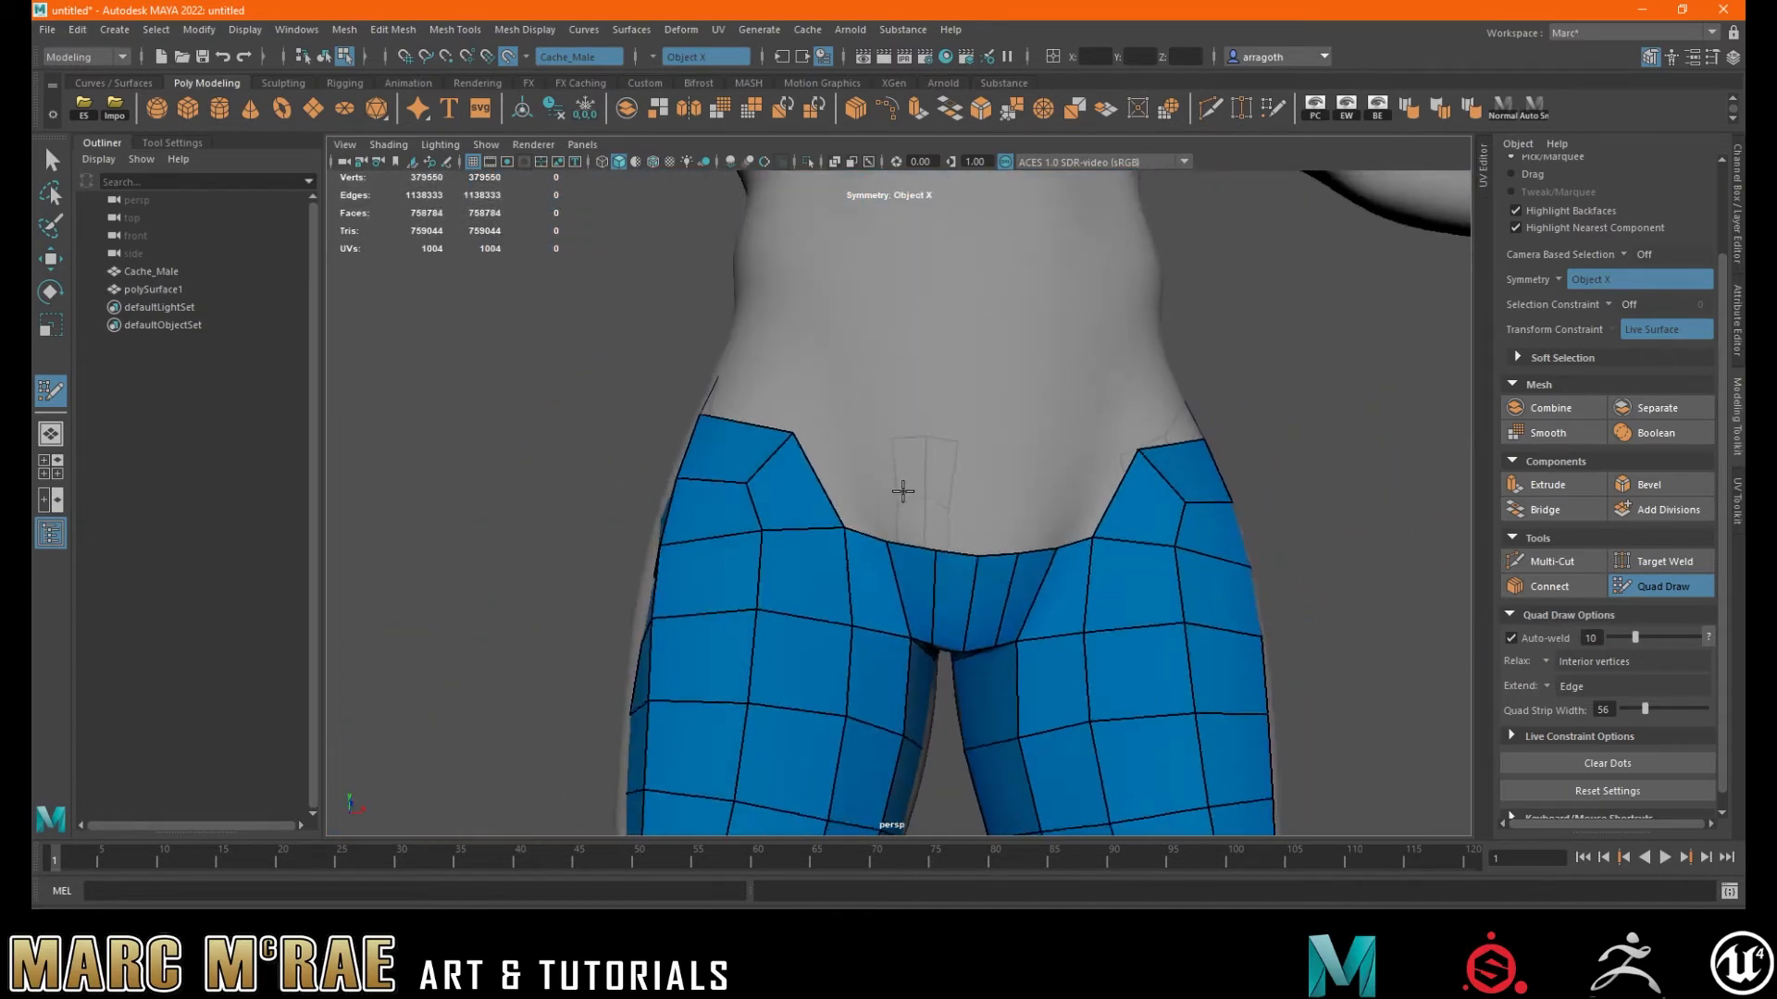
left_click(886, 428)
left_click(858, 468, "shift")
left_click_drag(912, 444, 870, 471, "alt")
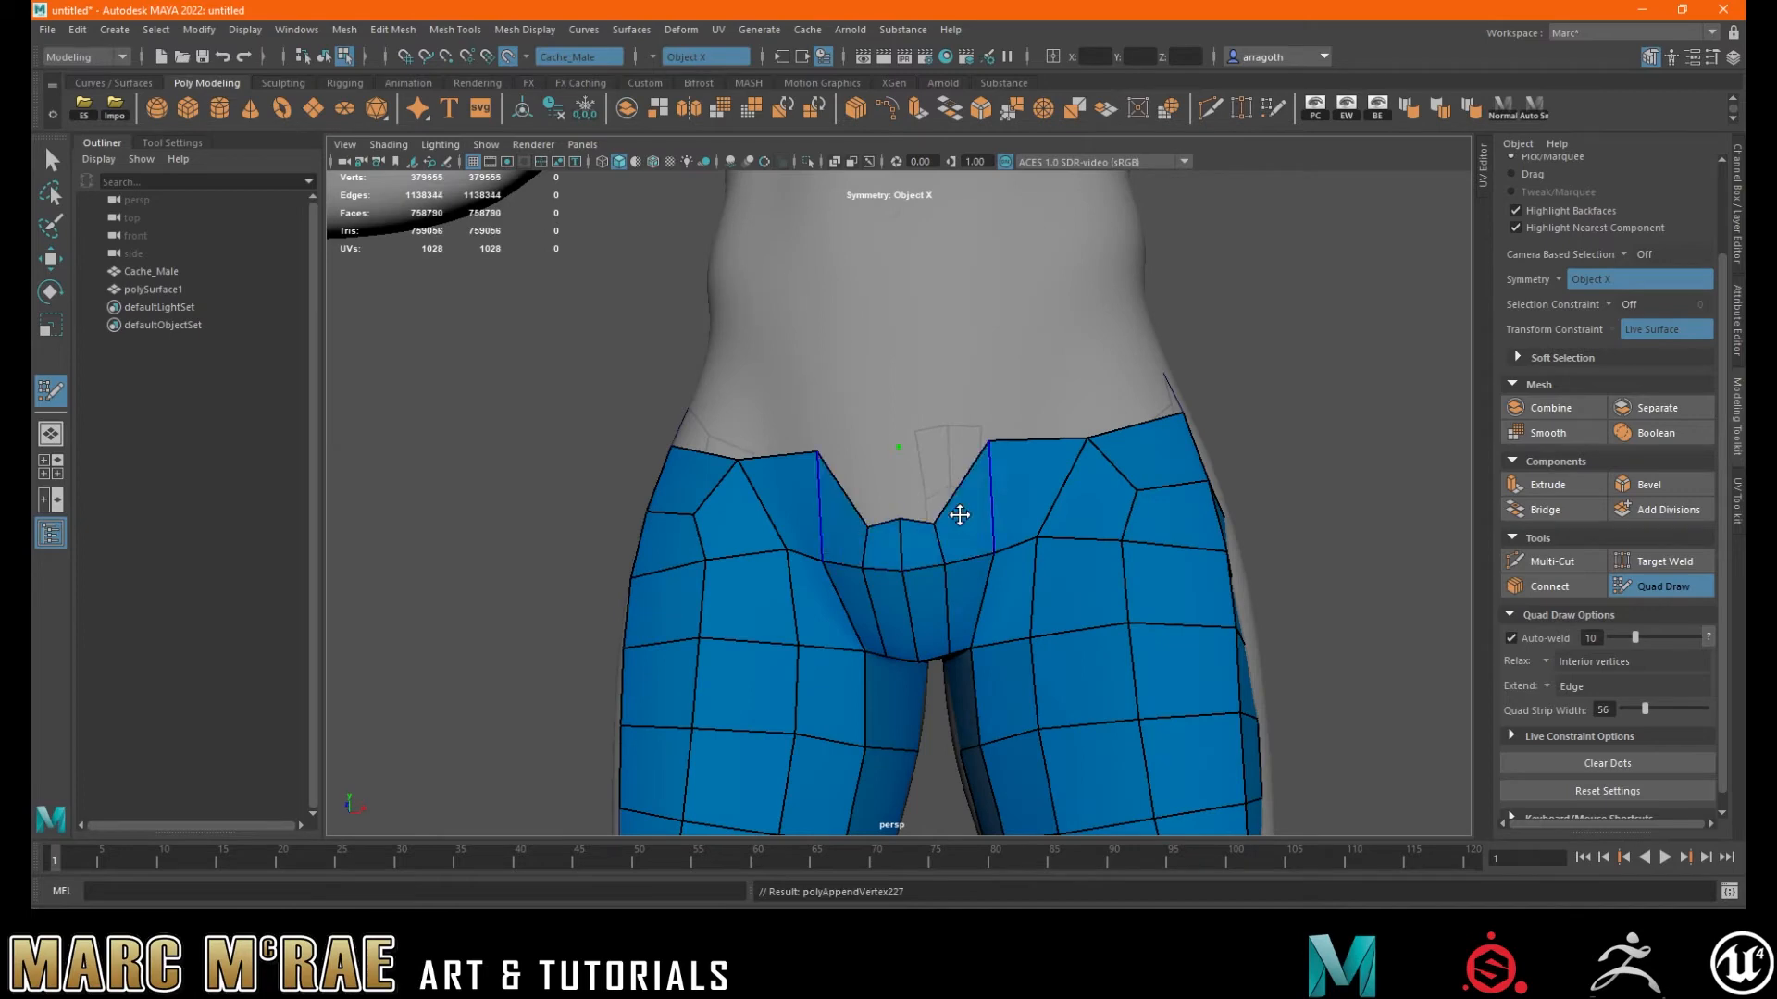
left_click(877, 474, "shift")
- Draw the next band of quads across the lower abdomen toward the side of the hip
left_click_drag(865, 470, 995, 490, "alt")
left_click(920, 453)
left_click(953, 486, "shift")
left_click(888, 453)
left_click(1018, 481, "shift")
- Extend the abdominal band around the side of the hip toward the lower back
left_click_drag(742, 443, 881, 602, "alt")
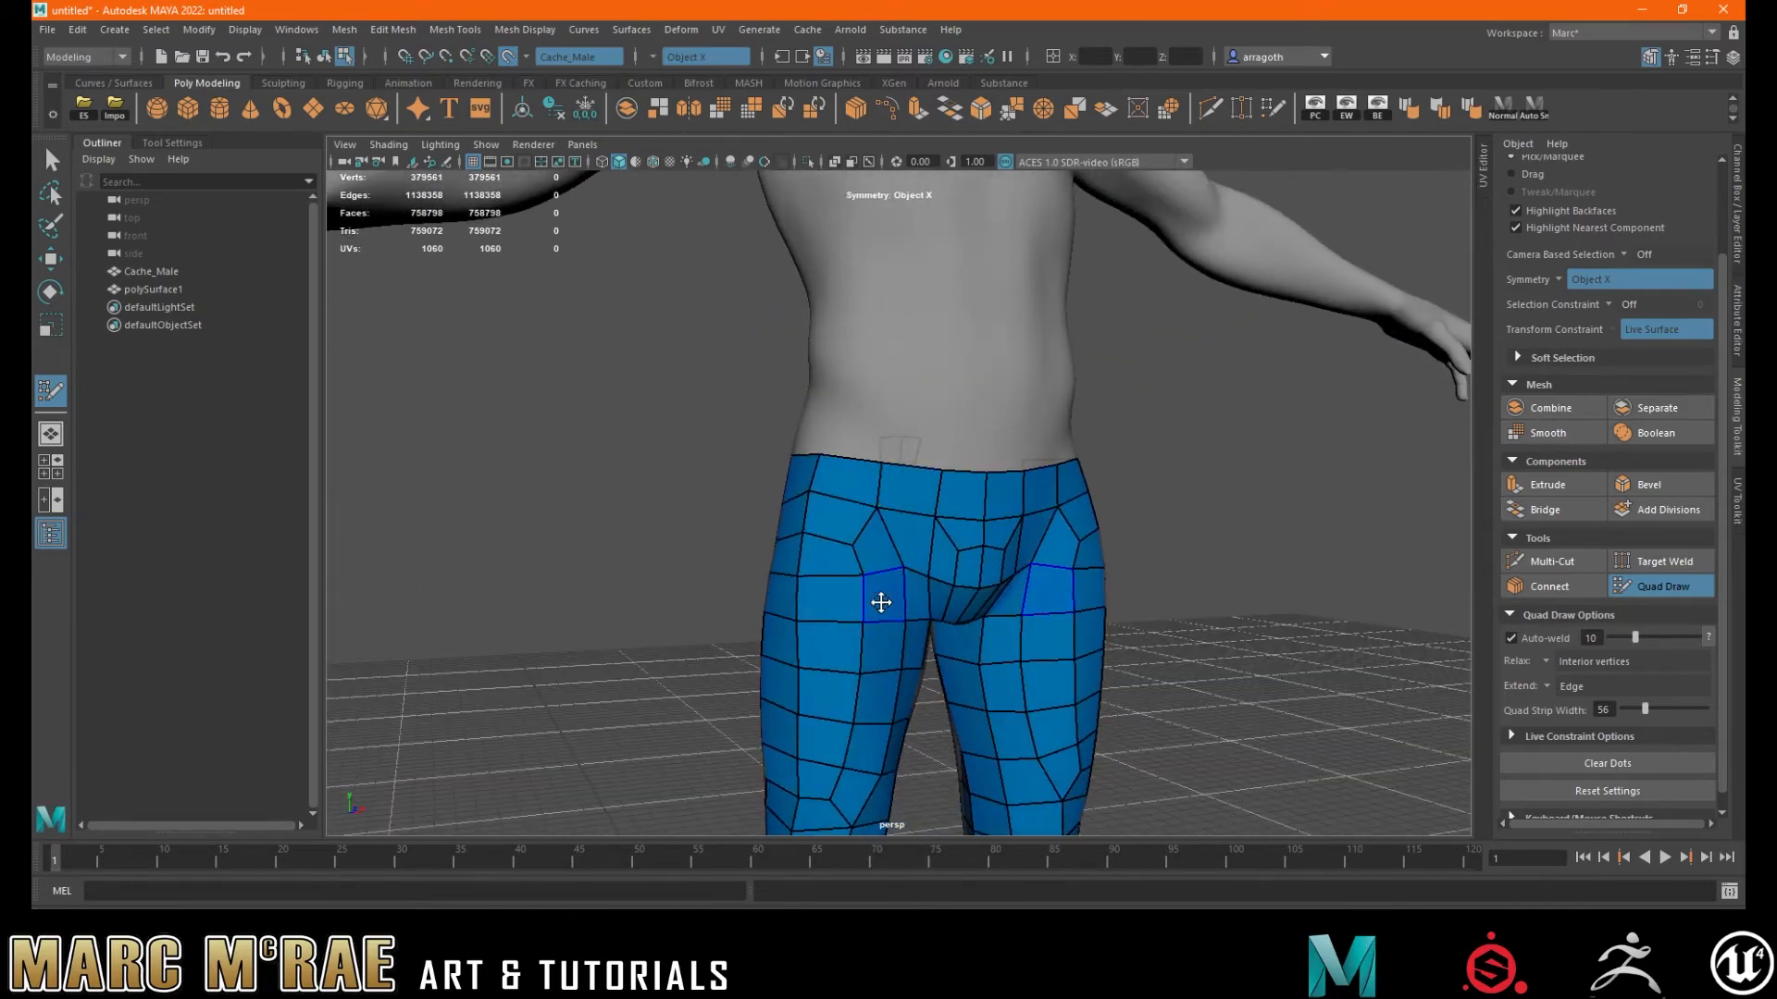
left_click(870, 446, "shift")
left_click_drag(870, 446, 840, 516, "alt")
left_click(910, 459, "shift")
middle_click_drag(840, 516, 801, 435, "alt")
mouse_move(802, 435)
left_mouse_down("alt")
mouse_move(932, 448)
mouse_move(801, 433)
left_mouse_up("alt")
left_click(830, 429, "shift")
left_click(817, 387, "shift")
left_click(807, 365, "shift")
- Fill the gap between the waist band and the outer hip quads at the side
left_click_drag(807, 364, 884, 491, "alt")
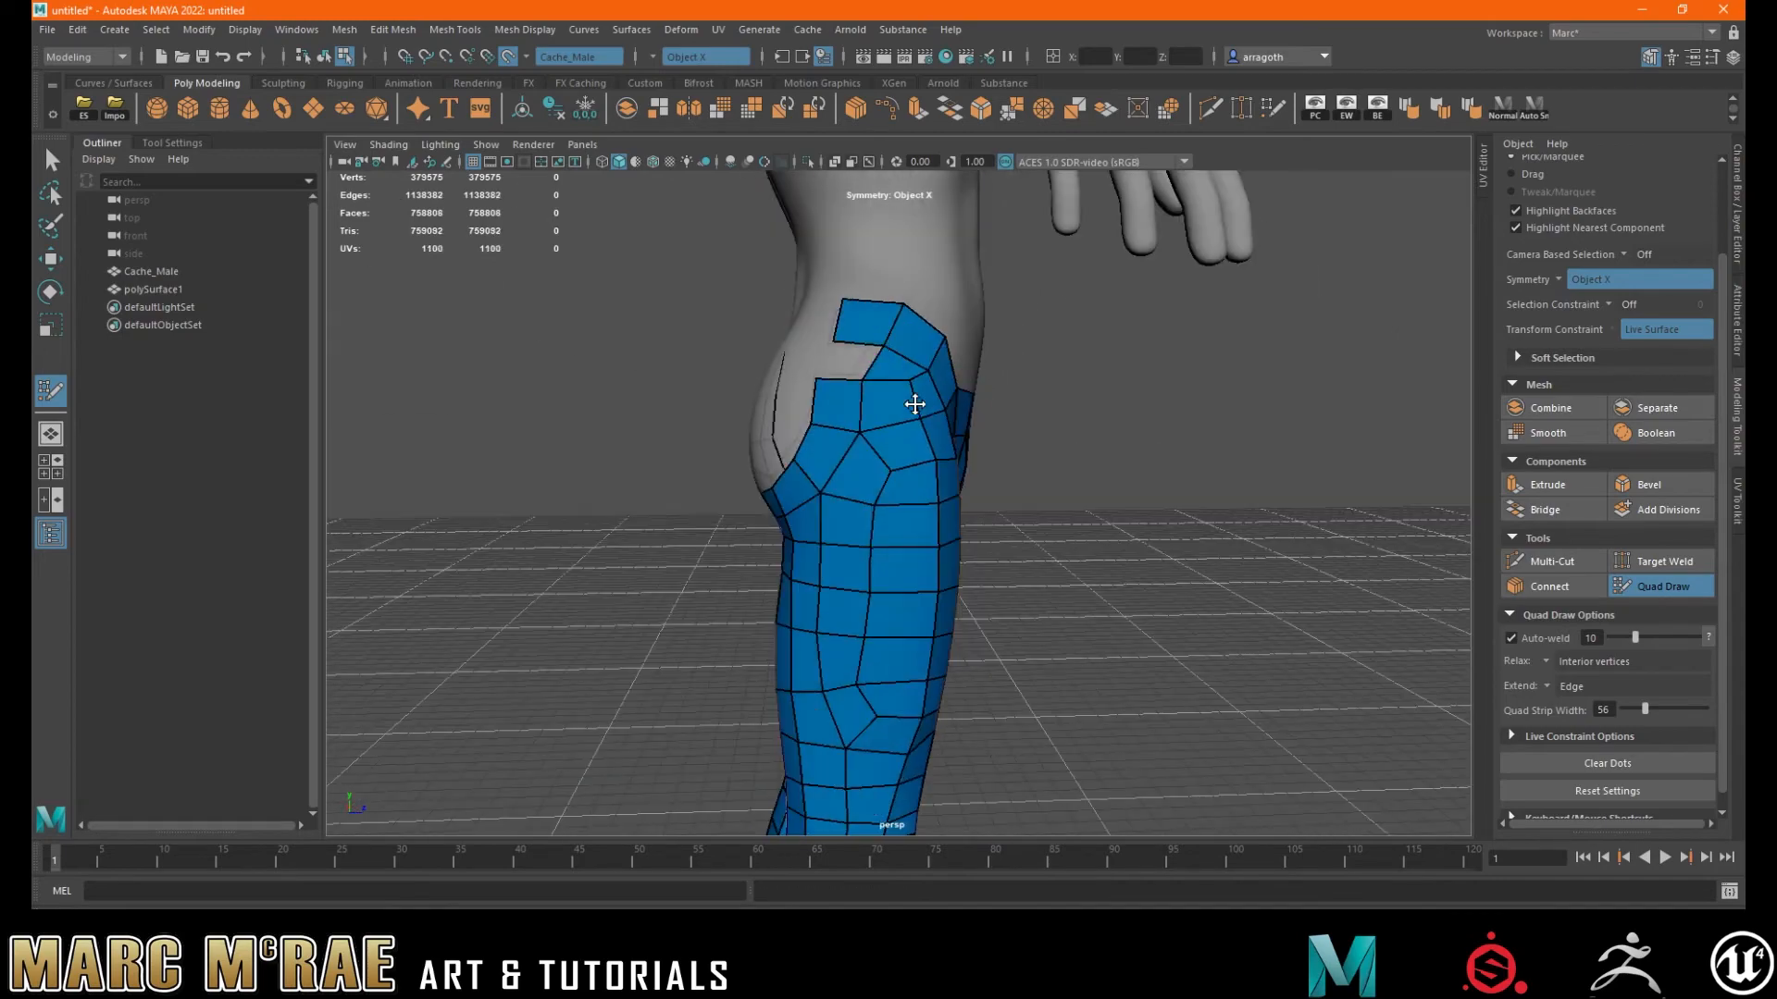
left_click(853, 364, "shift")
left_click_drag(861, 372, 964, 391, "alt")
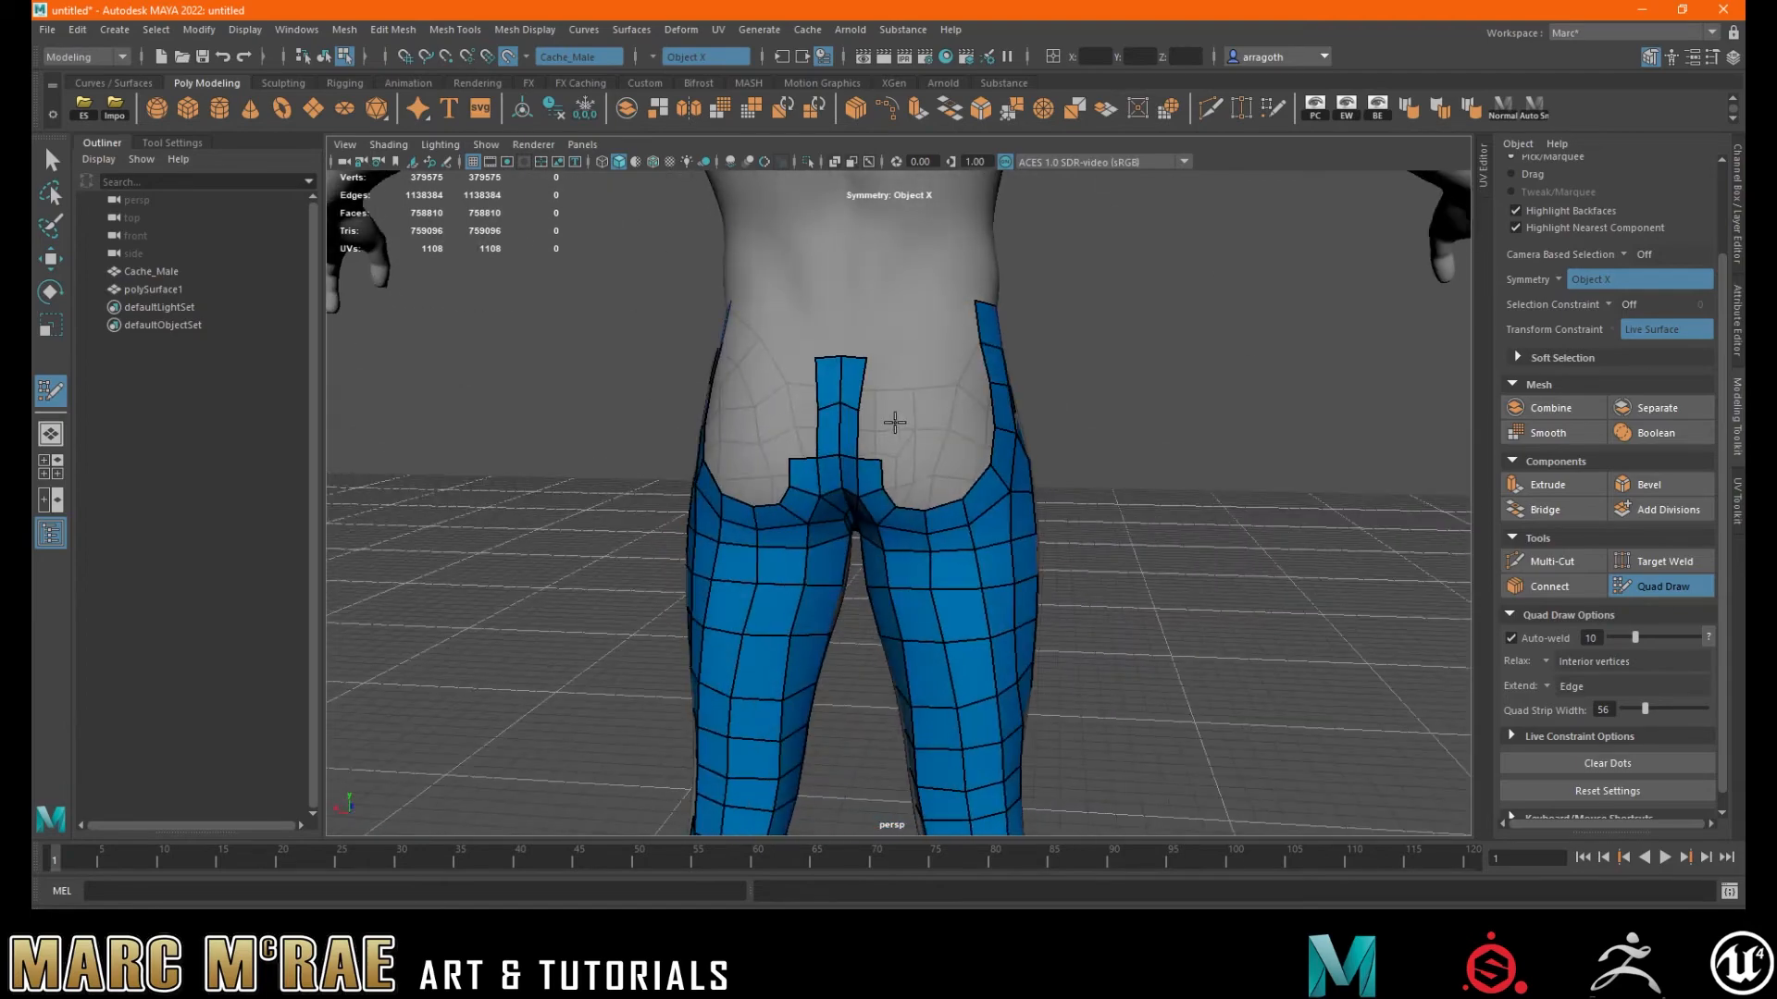
- Draw quads across the lower back between the central strip and the outer hip, up toward the waist
left_click(896, 420)
left_click(876, 435, "shift")
left_click(911, 363)
left_click(886, 386, "shift")
left_click(885, 317)
left_click(928, 340)
left_click(937, 328, "shift")
left_click(897, 341, "shift")
mouse_move(886, 318)
left_mouse_down()
mouse_move(919, 307)
mouse_move(880, 412)
mouse_move(900, 438)
mouse_move(845, 370)
mouse_move(880, 519)
mouse_move(907, 309)
mouse_move(716, 407)
mouse_move(902, 375)
left_mouse_up()
- Inspect the retopologized mesh on its own, without the reference body
left_click(153, 289)
left_click(808, 162)
mouse_move(1090, 463)
left_mouse_down("alt")
mouse_move(1071, 472)
mouse_move(875, 359)
left_mouse_up("alt")
key("q")
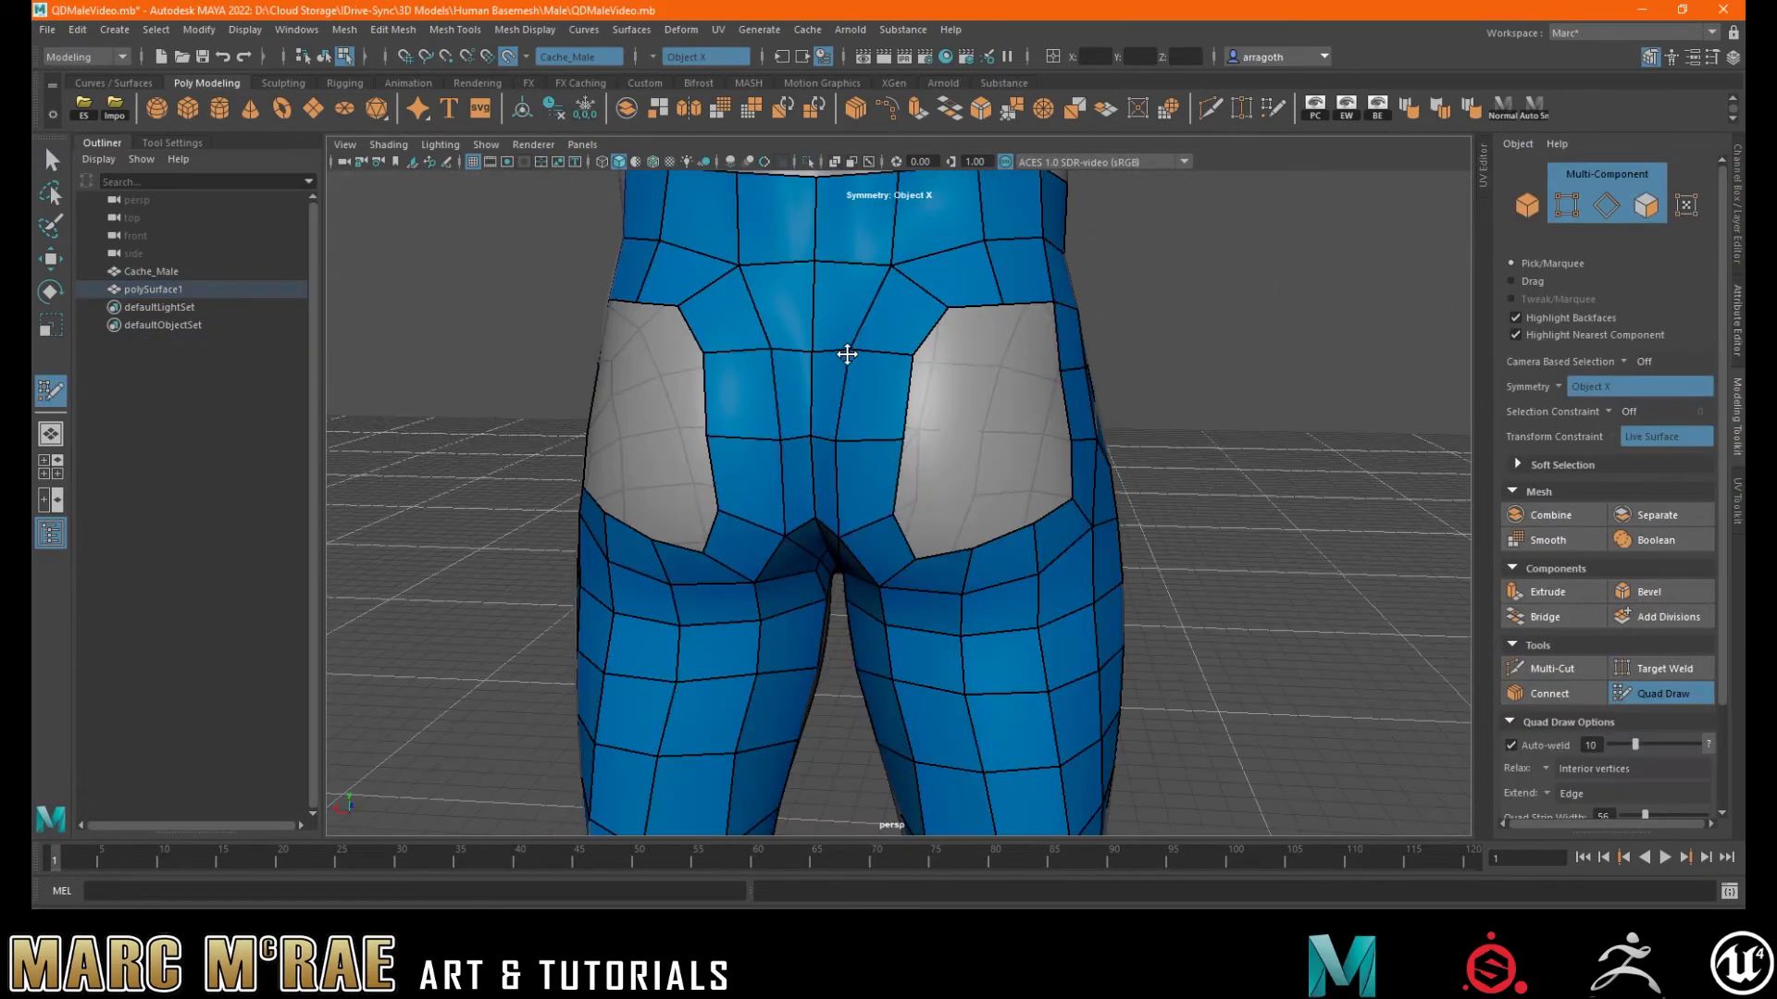
- Fill the lower row of quads in the open buttock area, just above the back of the thigh
left_click_drag(1010, 512, 962, 425, "alt")
mouse_move(892, 317)
left_mouse_down("alt")
mouse_move(883, 390)
mouse_move(896, 357)
left_mouse_up("alt")
left_click(932, 464)
left_click(870, 480)
left_click(967, 483, "shift")
left_click(905, 504, "shift")
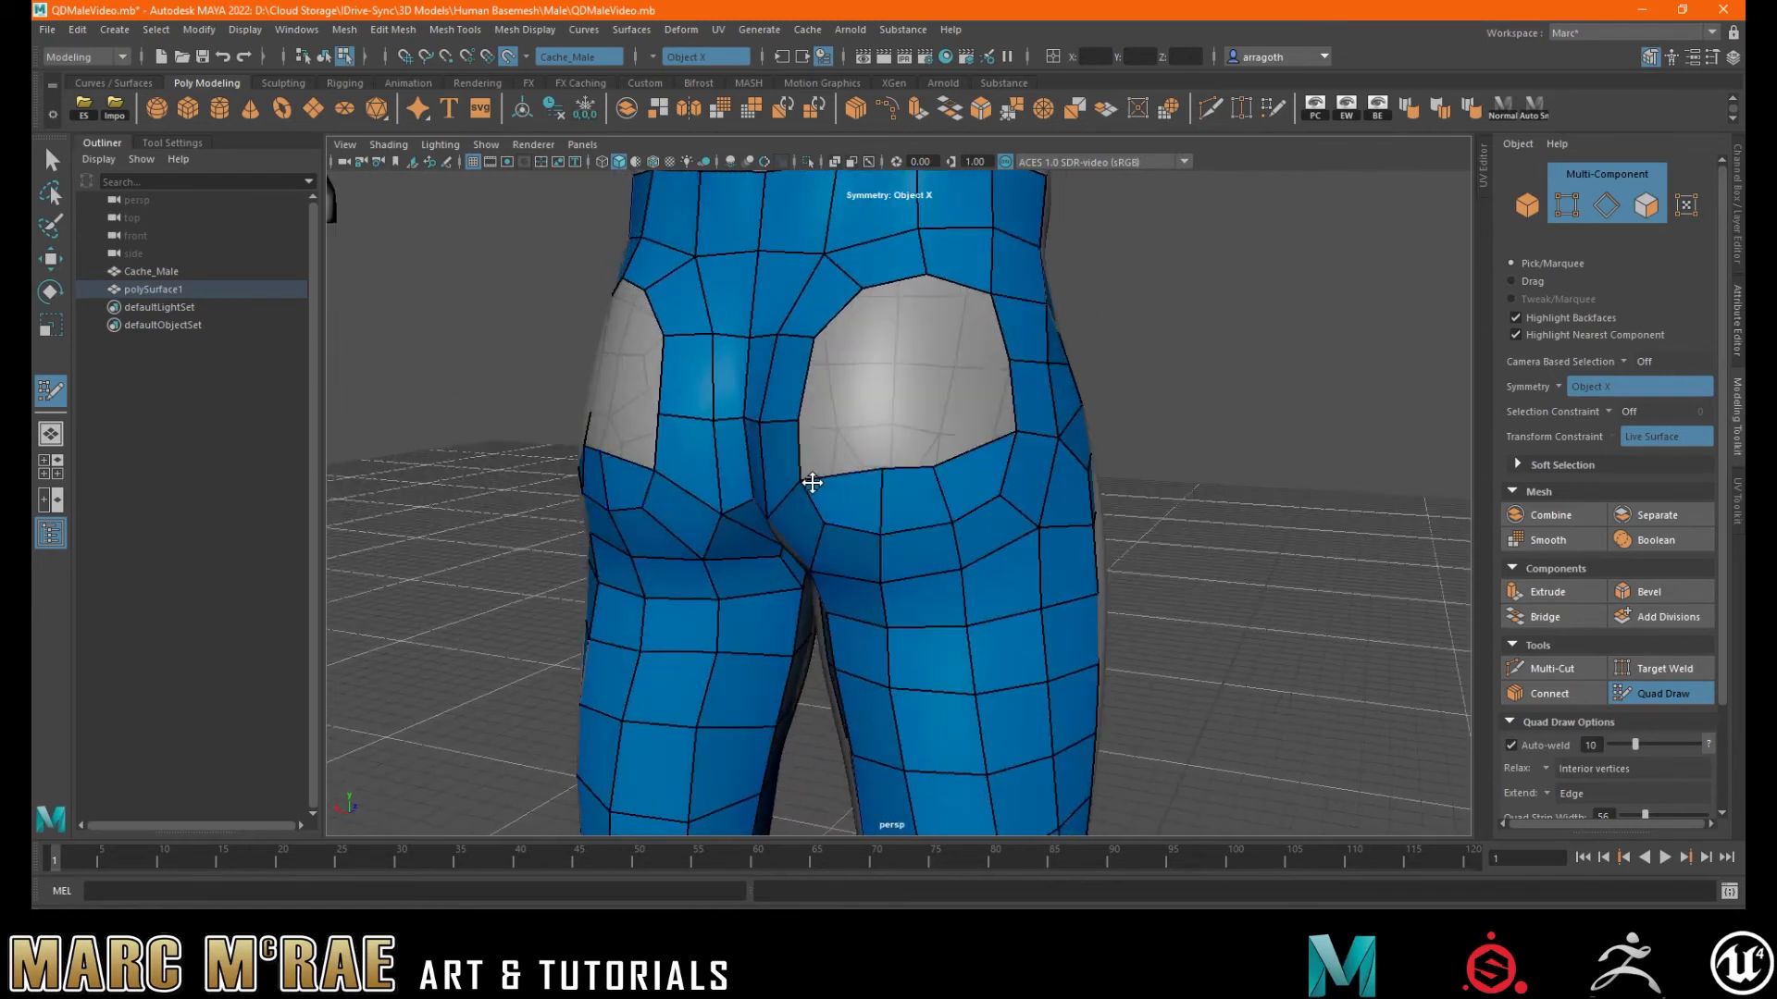
- Close the remaining buttock opening with quads and relax the new patch
left_click_drag(809, 488, 883, 474, "alt")
left_click(919, 412)
left_click(999, 387)
mouse_move(1018, 403)
left_mouse_down("shift")
mouse_move(924, 365)
mouse_move(1018, 327)
left_mouse_up("shift")
left_click_drag(872, 404, 928, 420, "alt")
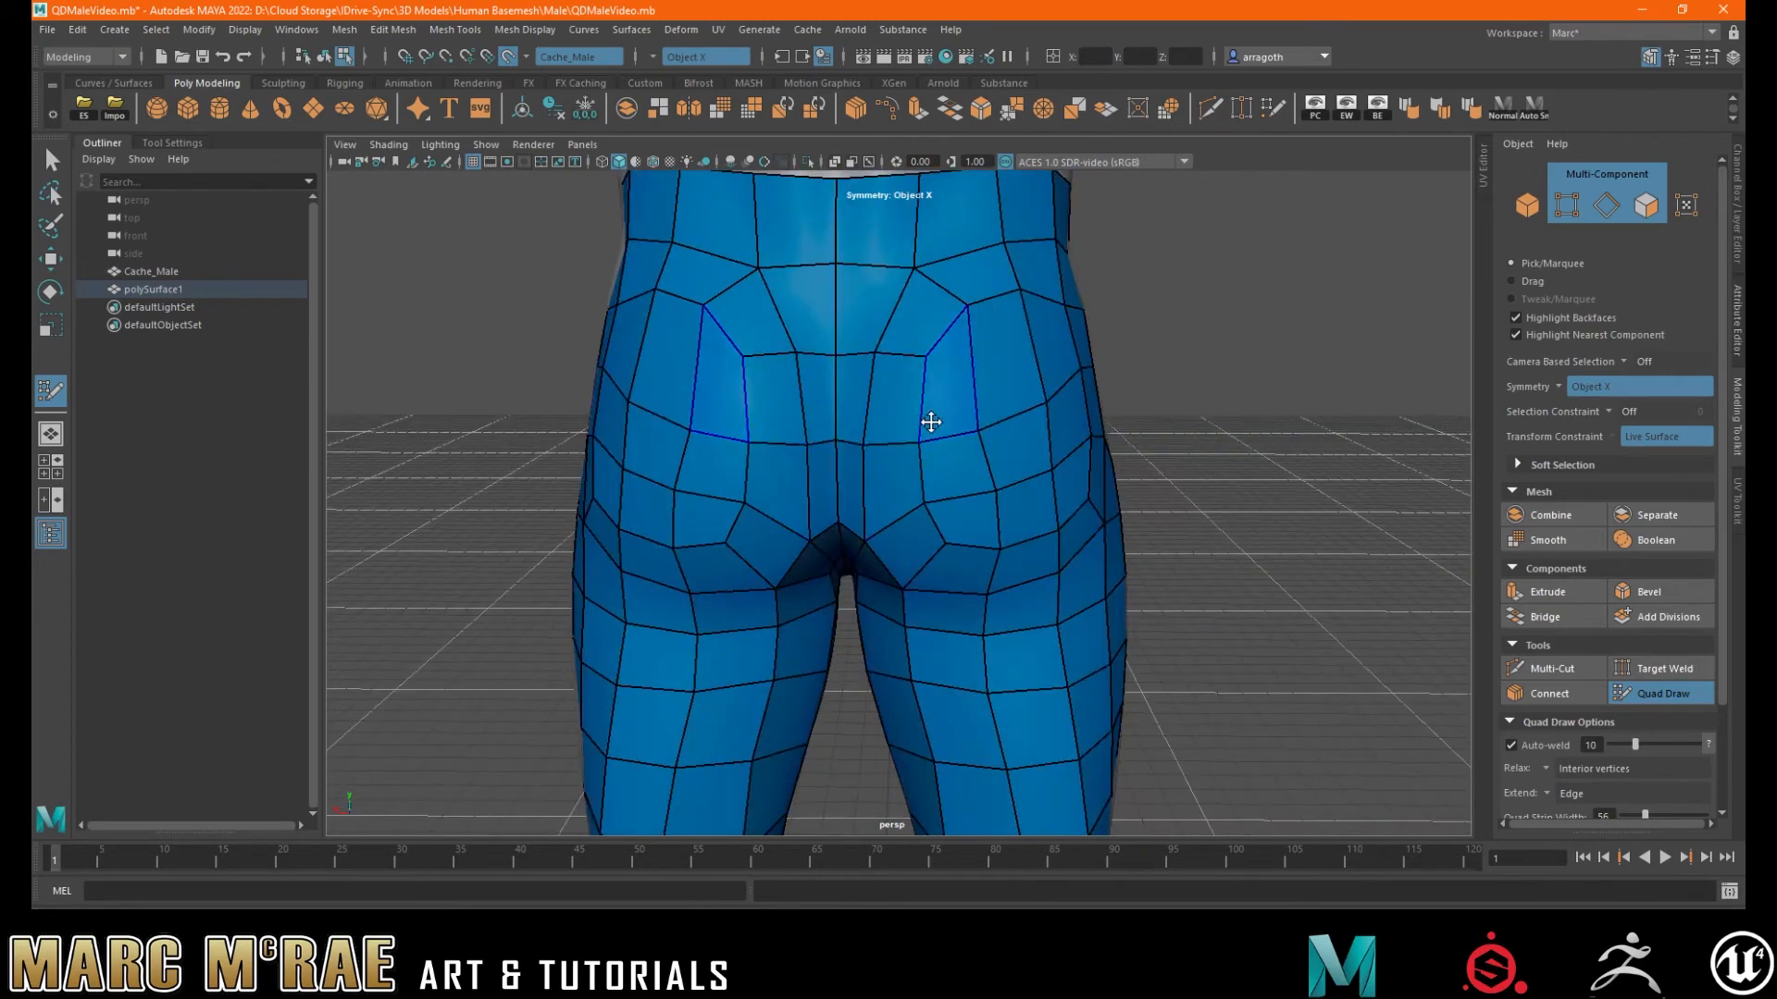
- Examine the edge flow of the hips, lower abdomen and crotch from the front
left_click_drag(1055, 372, 961, 414, "alt")
left_click_drag(841, 519, 1102, 405, "alt")
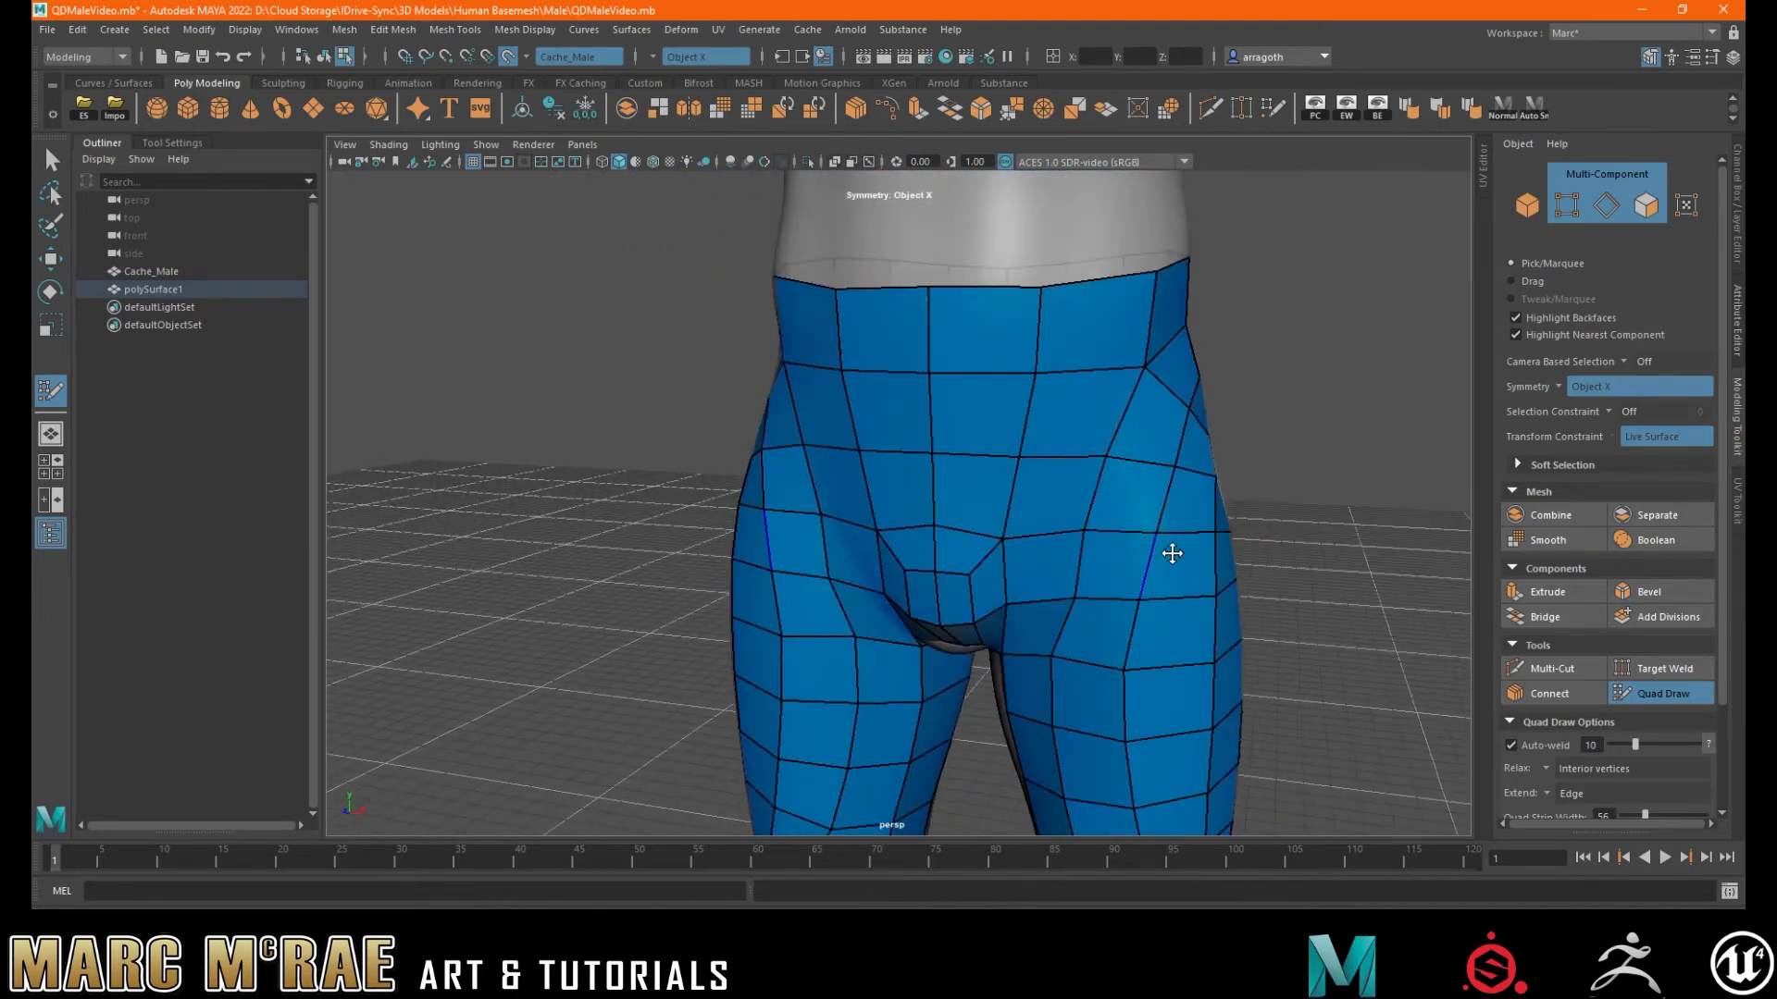
right_click_drag(1169, 552, 1074, 642, "alt")
left_click_drag(1074, 642, 1075, 607, "alt")
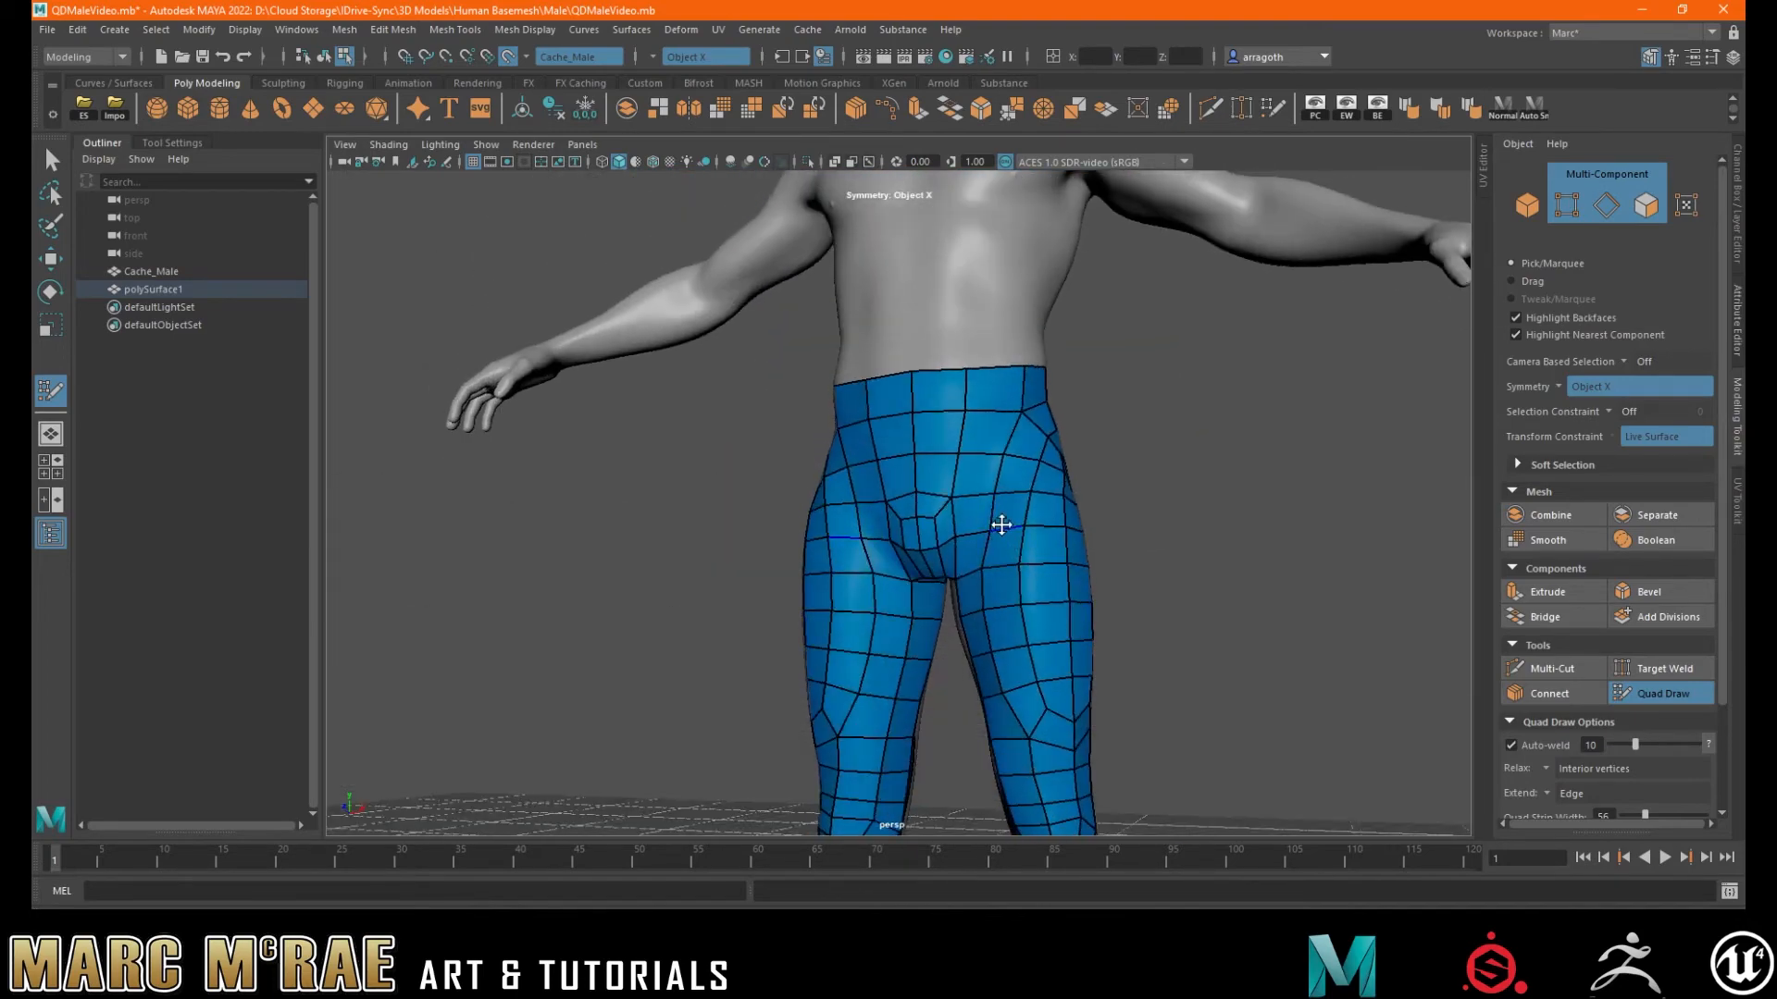
left_click_drag(1001, 525, 1029, 551, "alt")
scroll(997, 537, "up", 6)
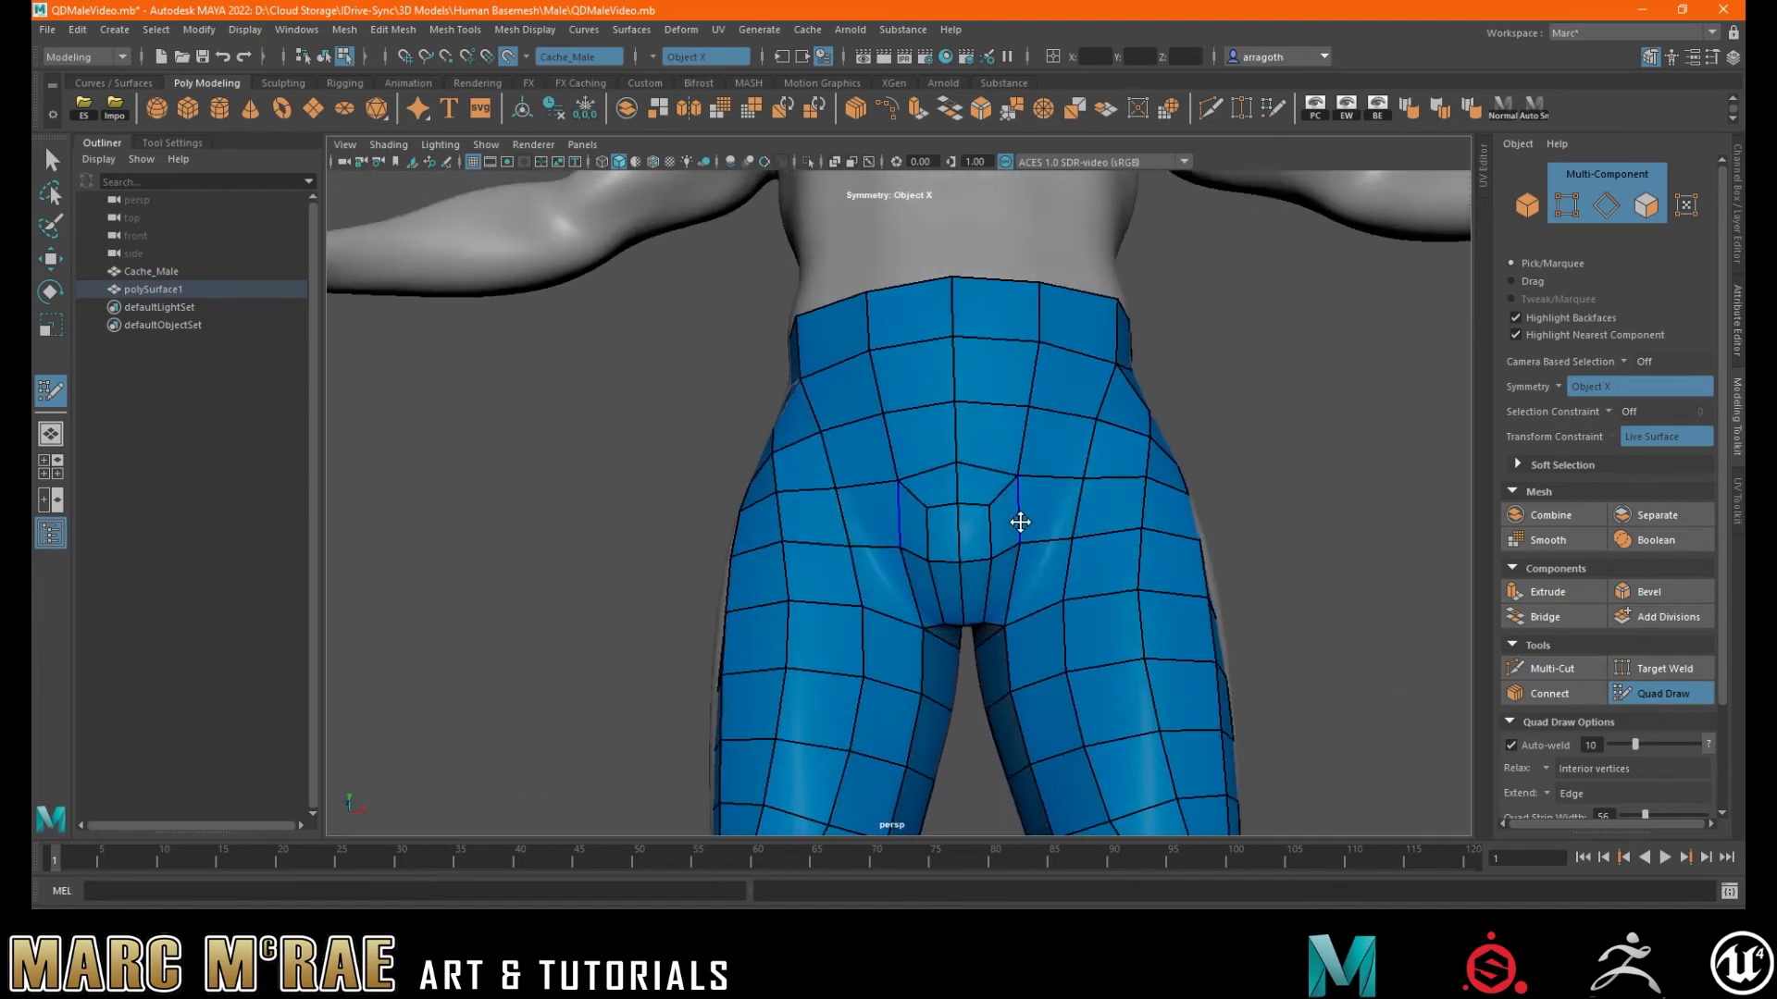
middle_click_drag(1019, 522, 1015, 557, "alt")
mouse_move(1018, 567)
left_mouse_down("alt")
mouse_move(1012, 552)
mouse_move(1016, 573)
left_mouse_up("alt")
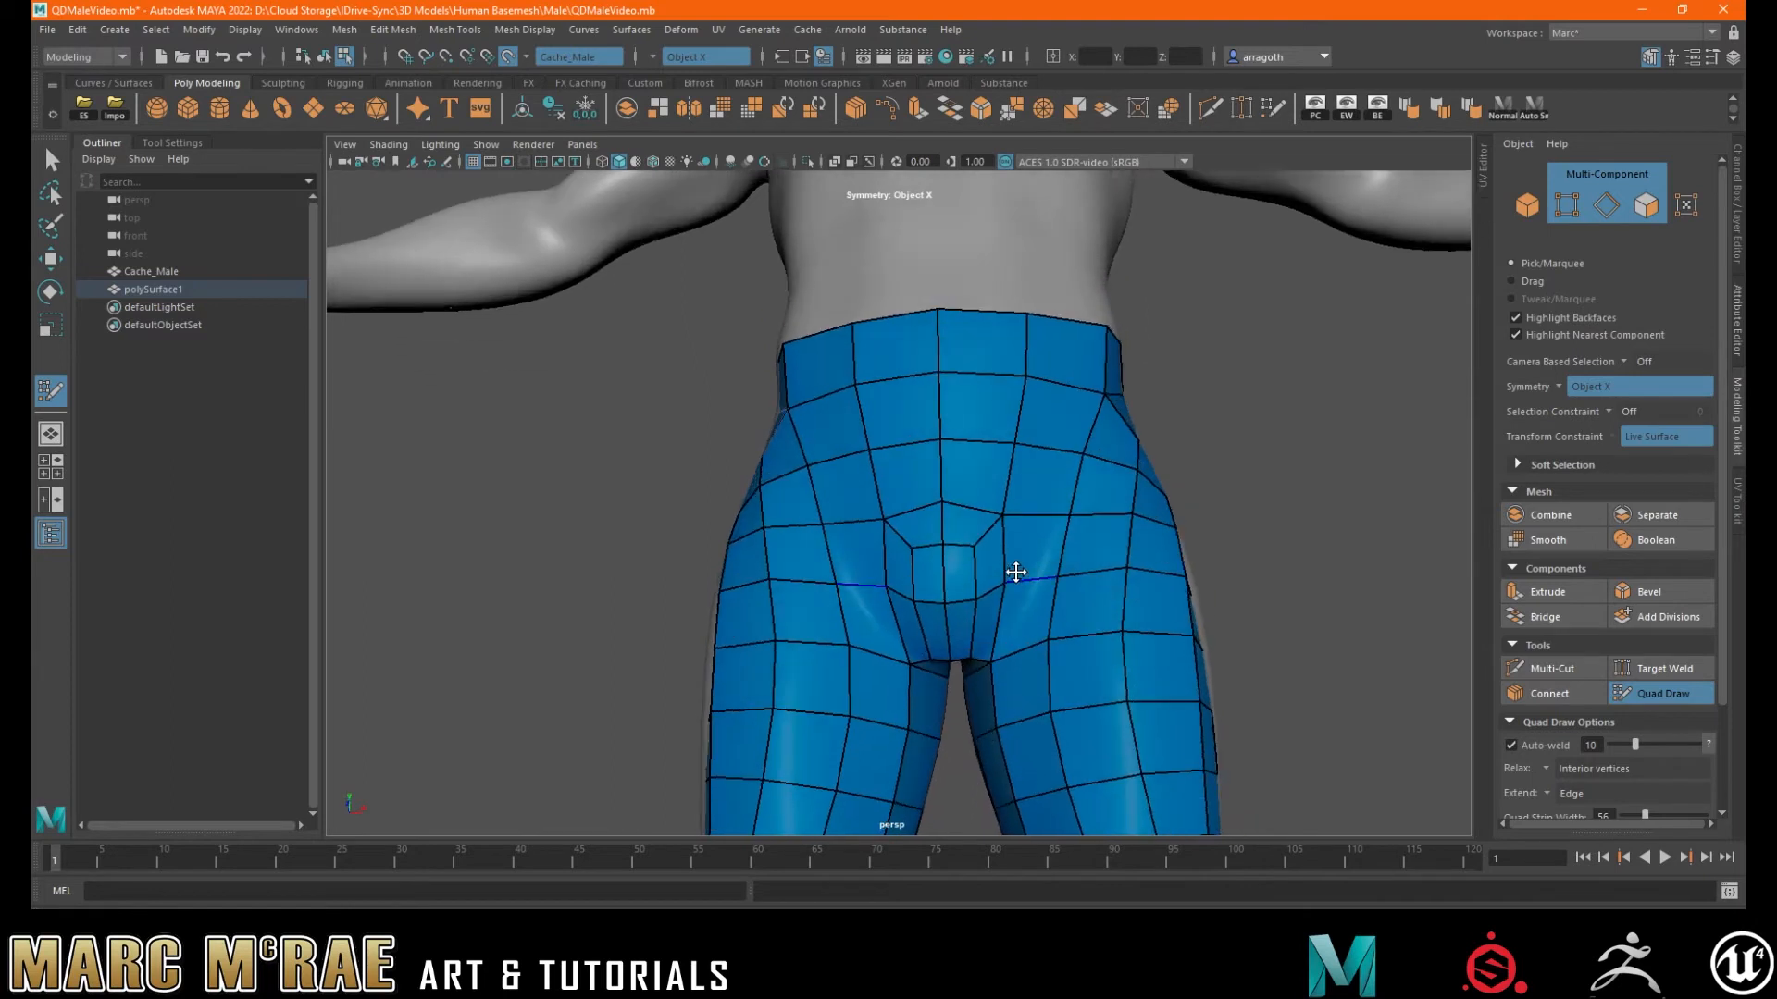
- Cut new edges with Multi-Cut from the inner thigh beneath the crotch and up the lower abdomen to the waist edge
left_click(1209, 110)
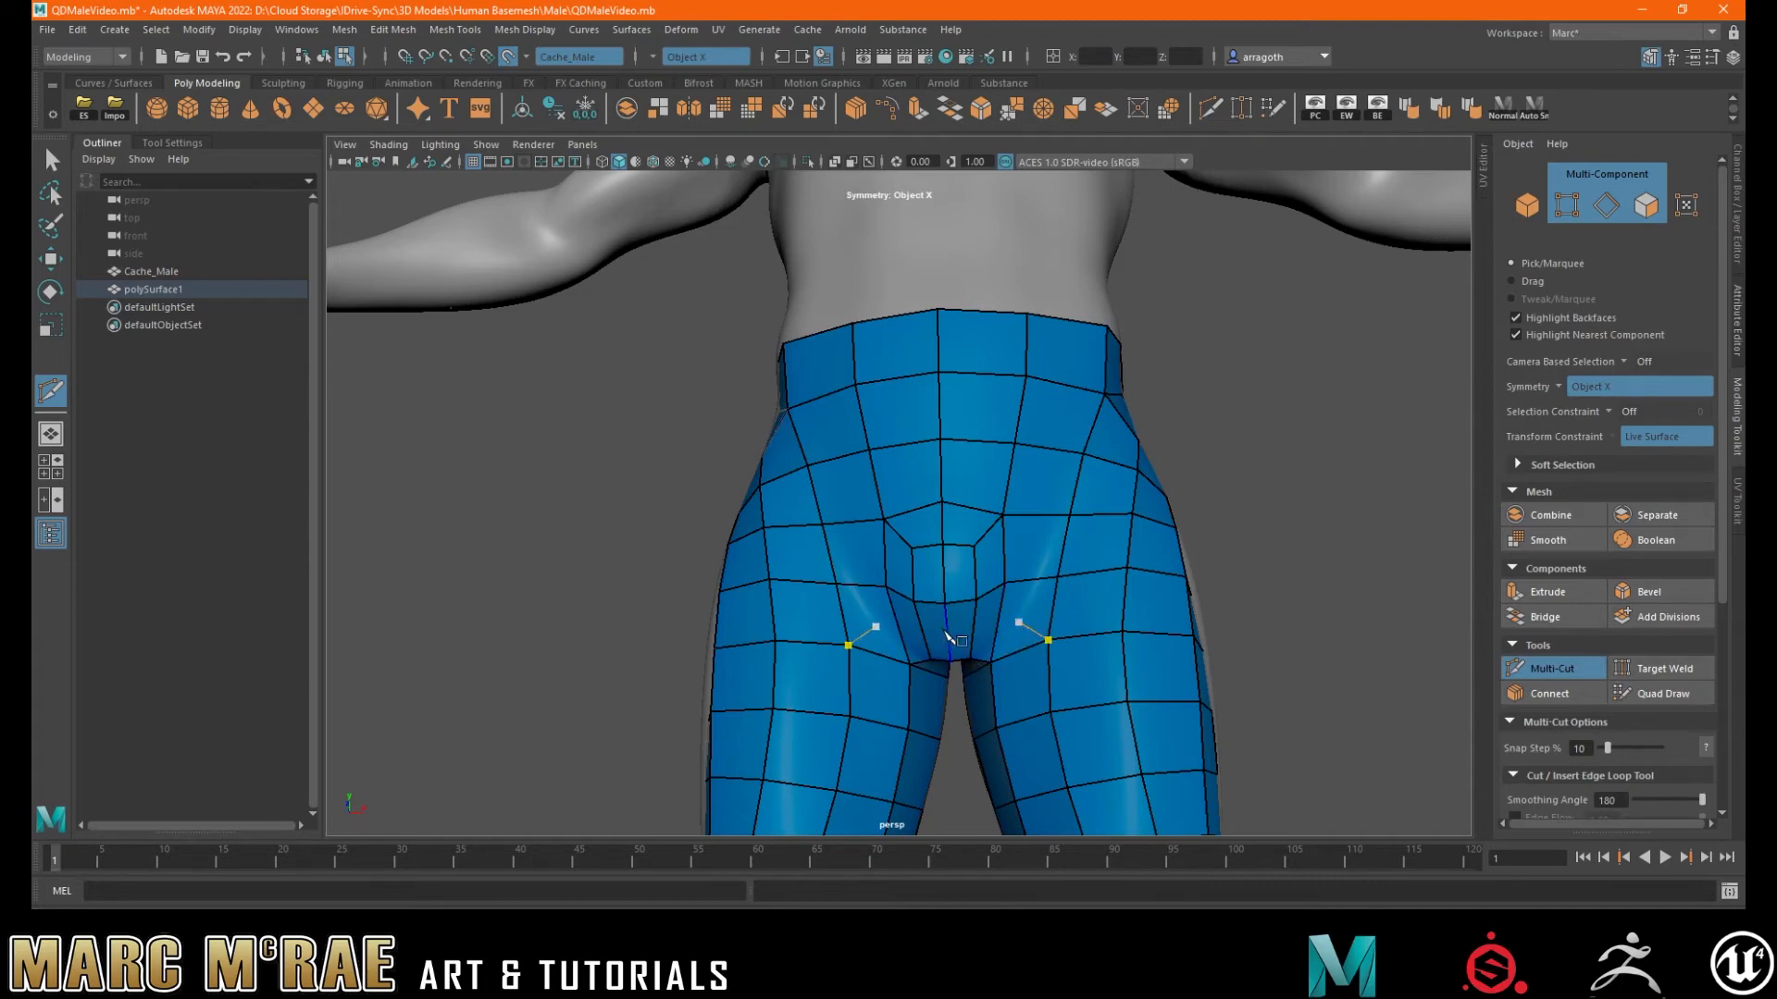
key("Return")
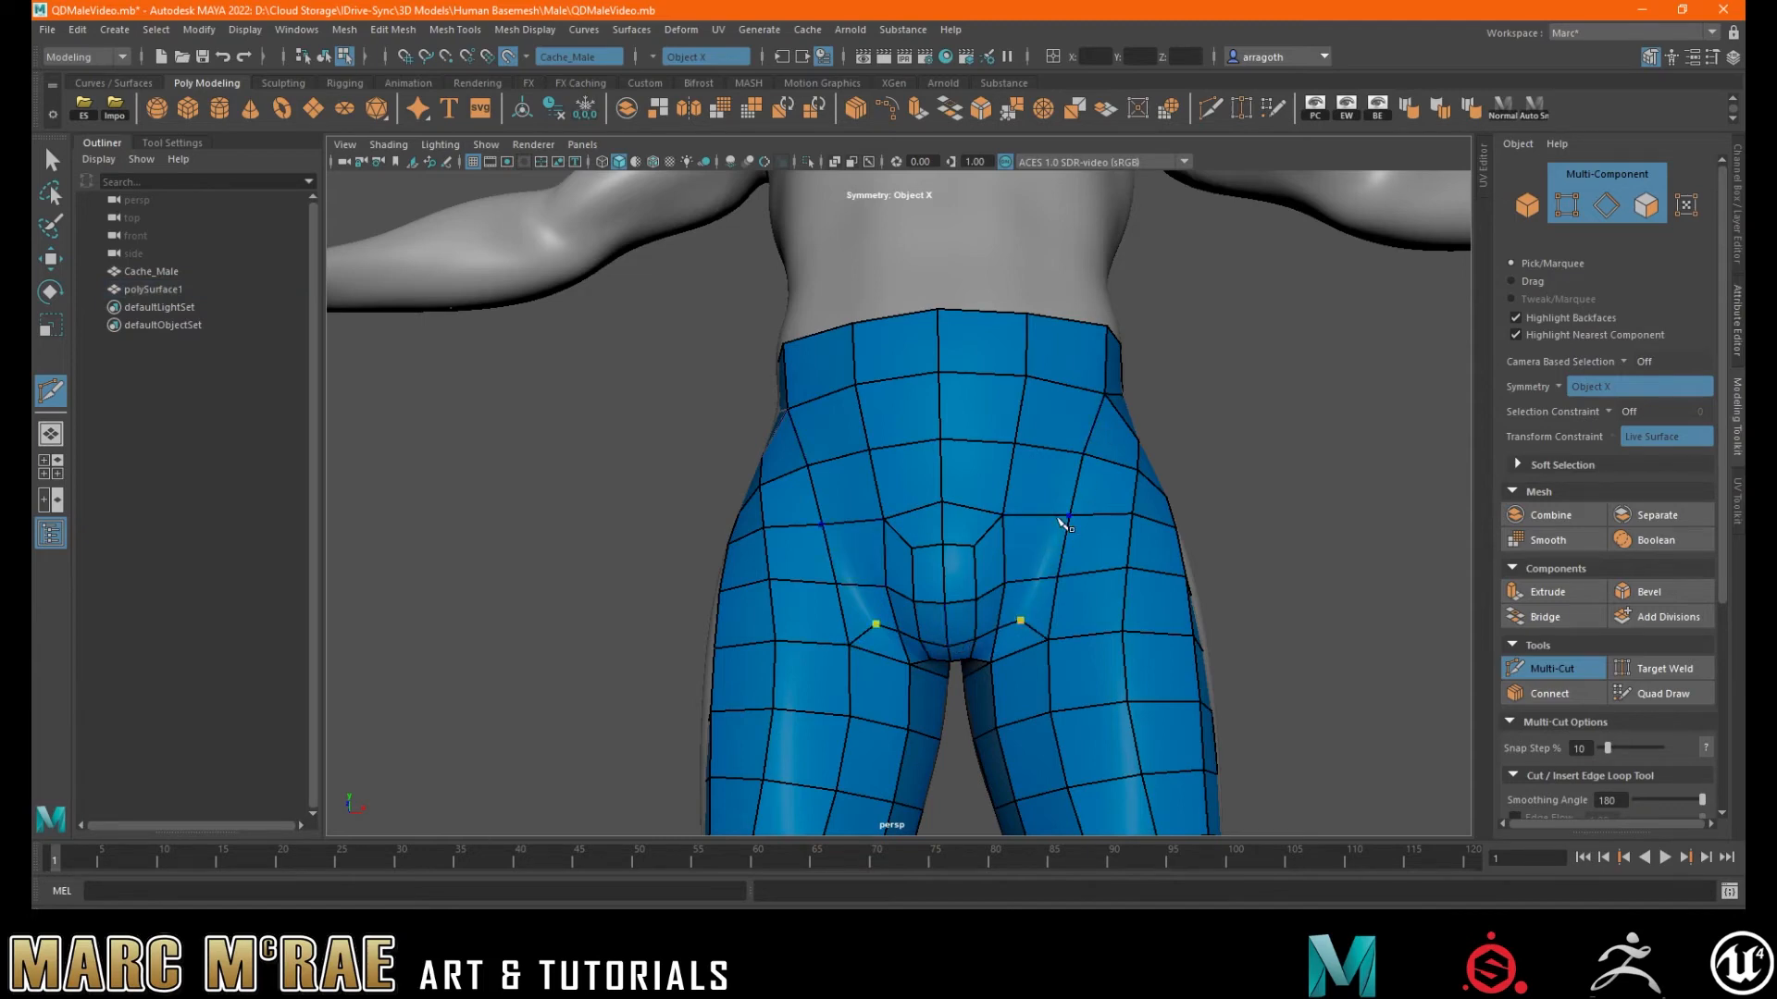
left_click(1071, 320)
key("Return")
left_click_drag(1028, 331, 1035, 454, "alt")
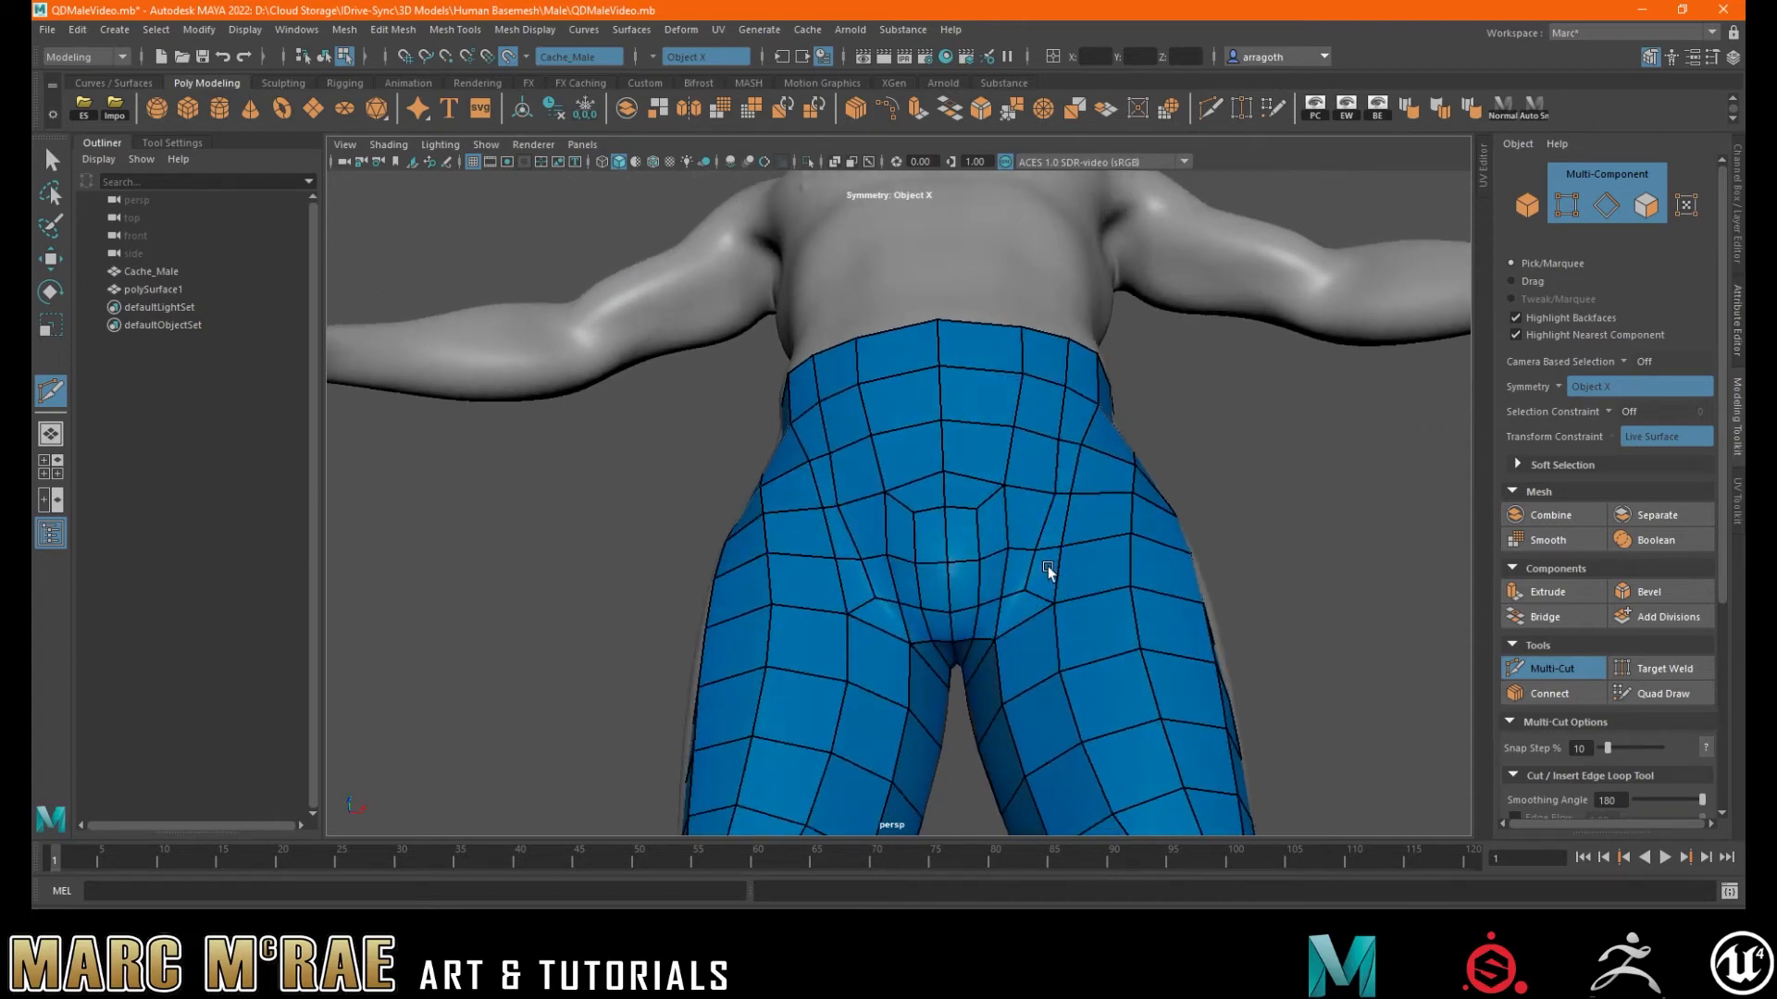
- Reposition the vertices along the newly cut edges with Quad Draw to even out the waist and lower abdomen quads
key("w")
left_click(1668, 694)
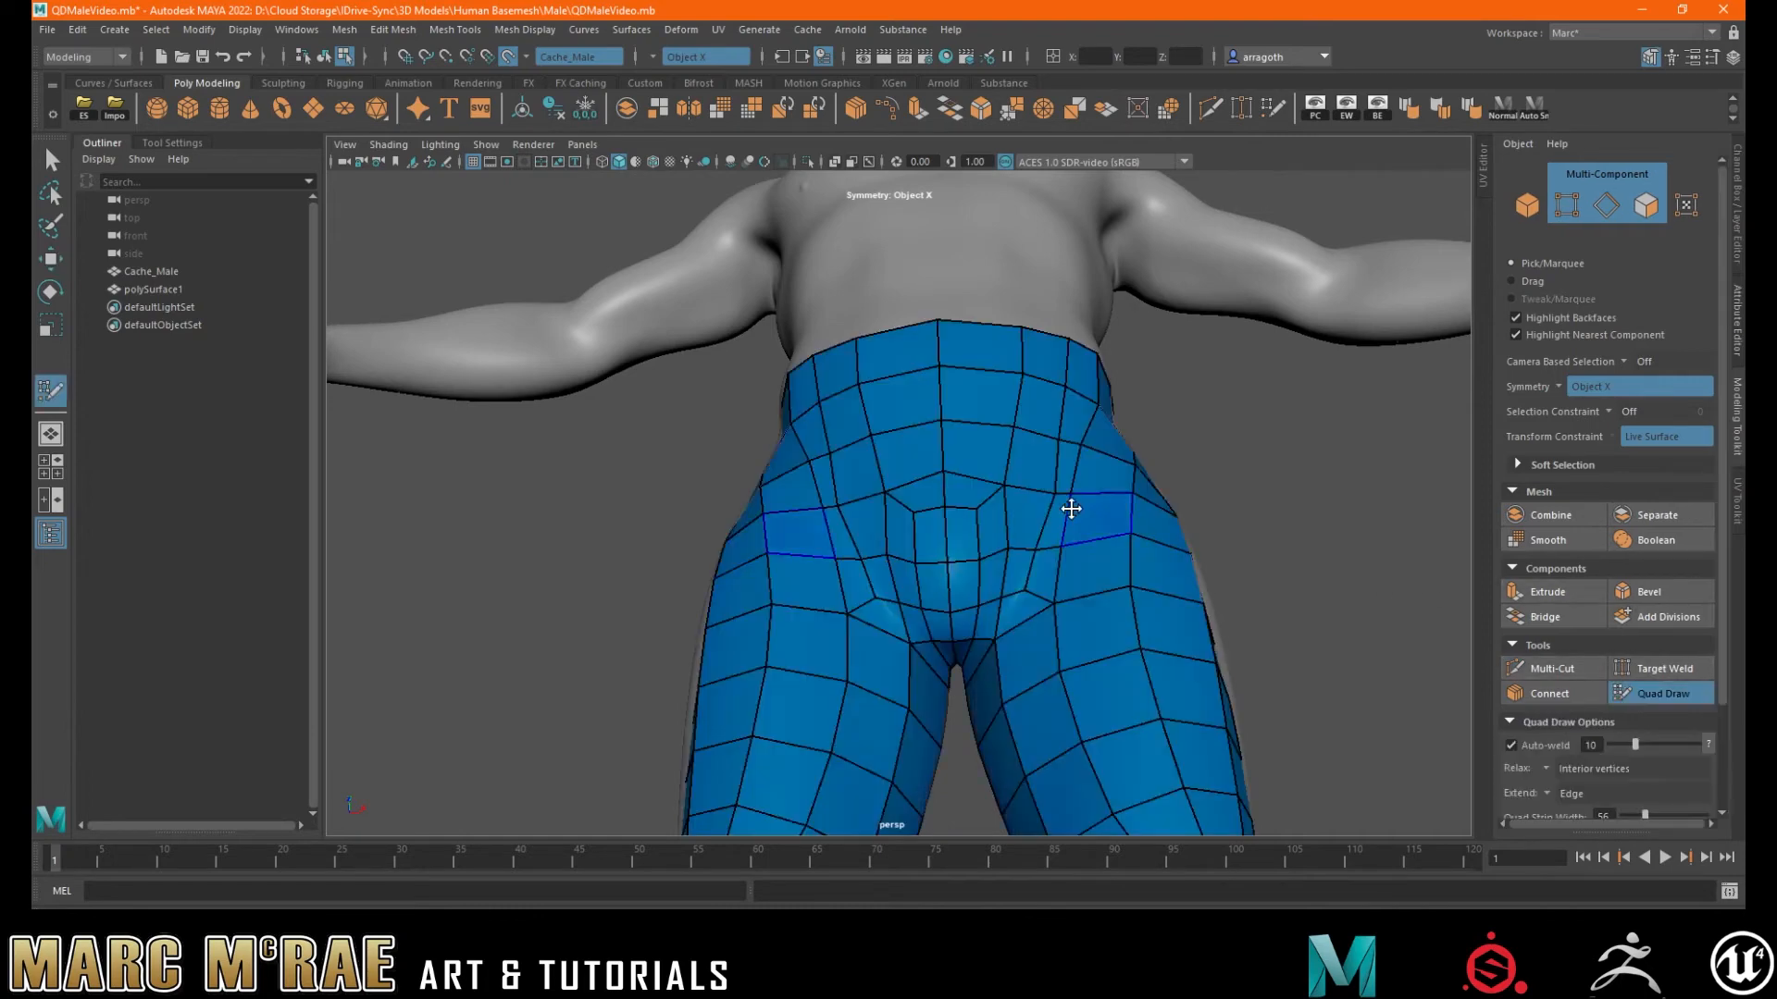
left_click_drag(1071, 508, 1043, 535, "alt")
left_click_drag(938, 500, 985, 530, "alt")
left_click_drag(862, 353, 905, 347)
left_click_drag(885, 472, 900, 449)
left_click_drag(909, 354, 834, 356)
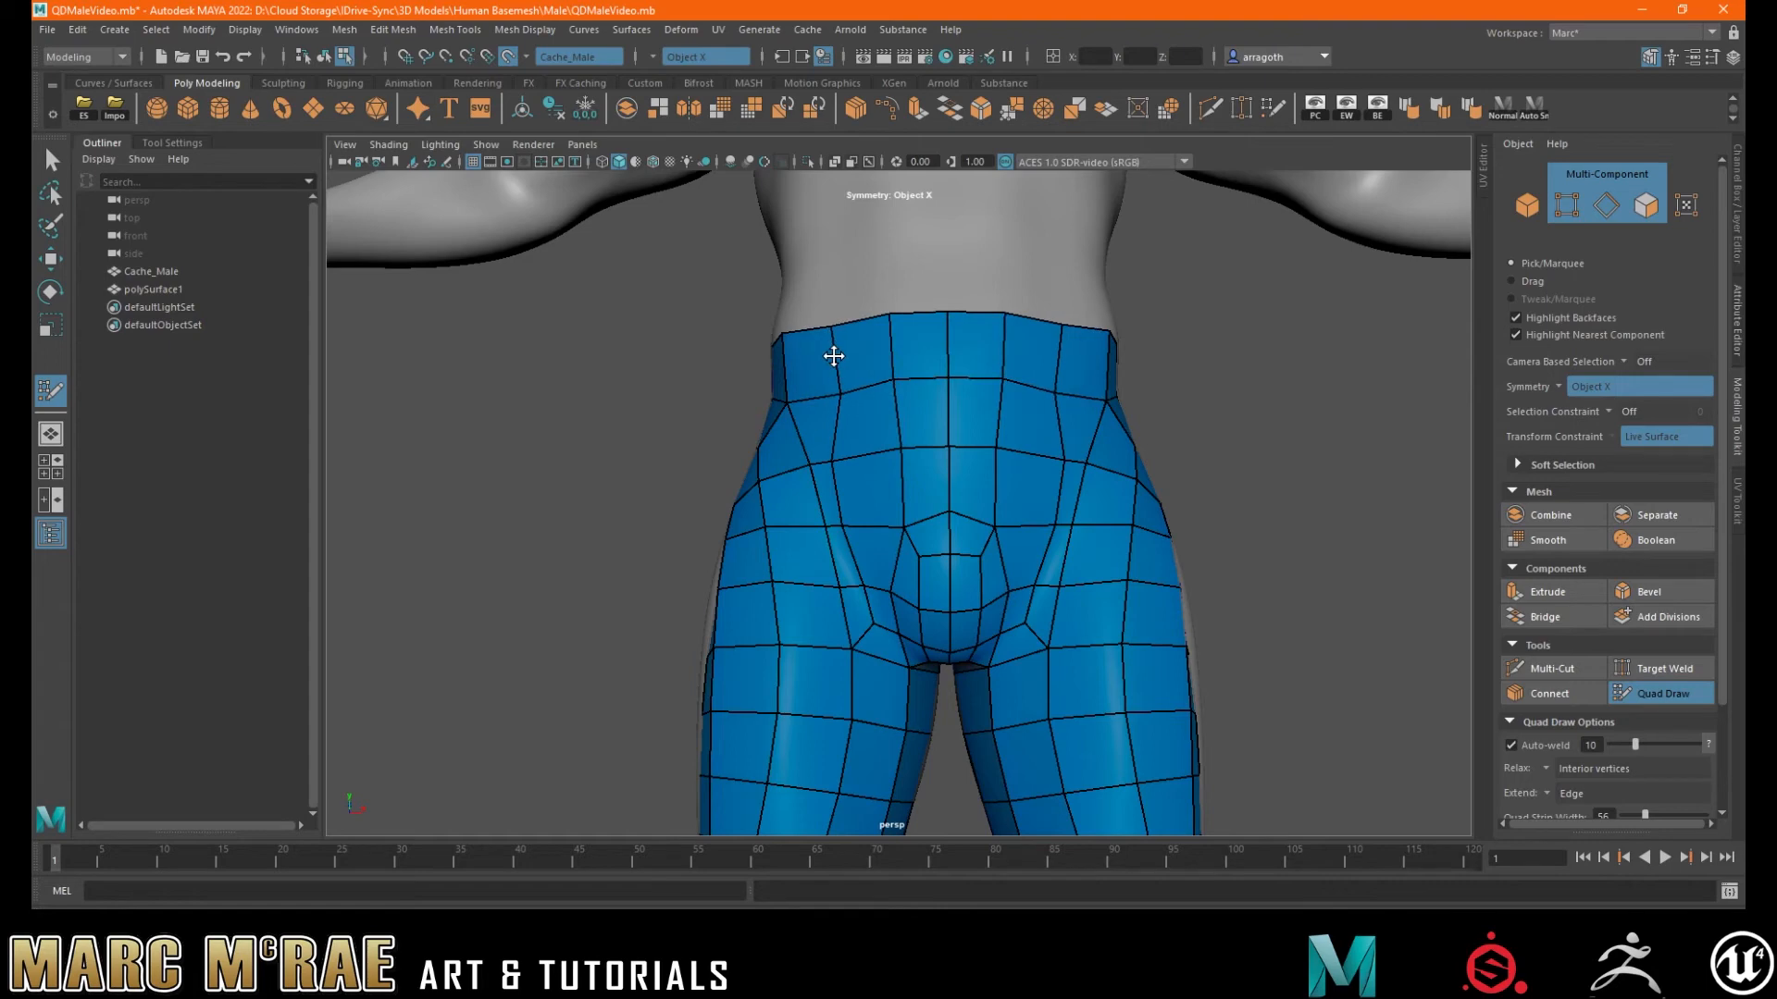
left_click_drag(834, 465, 846, 459)
left_click_drag(847, 524, 862, 554)
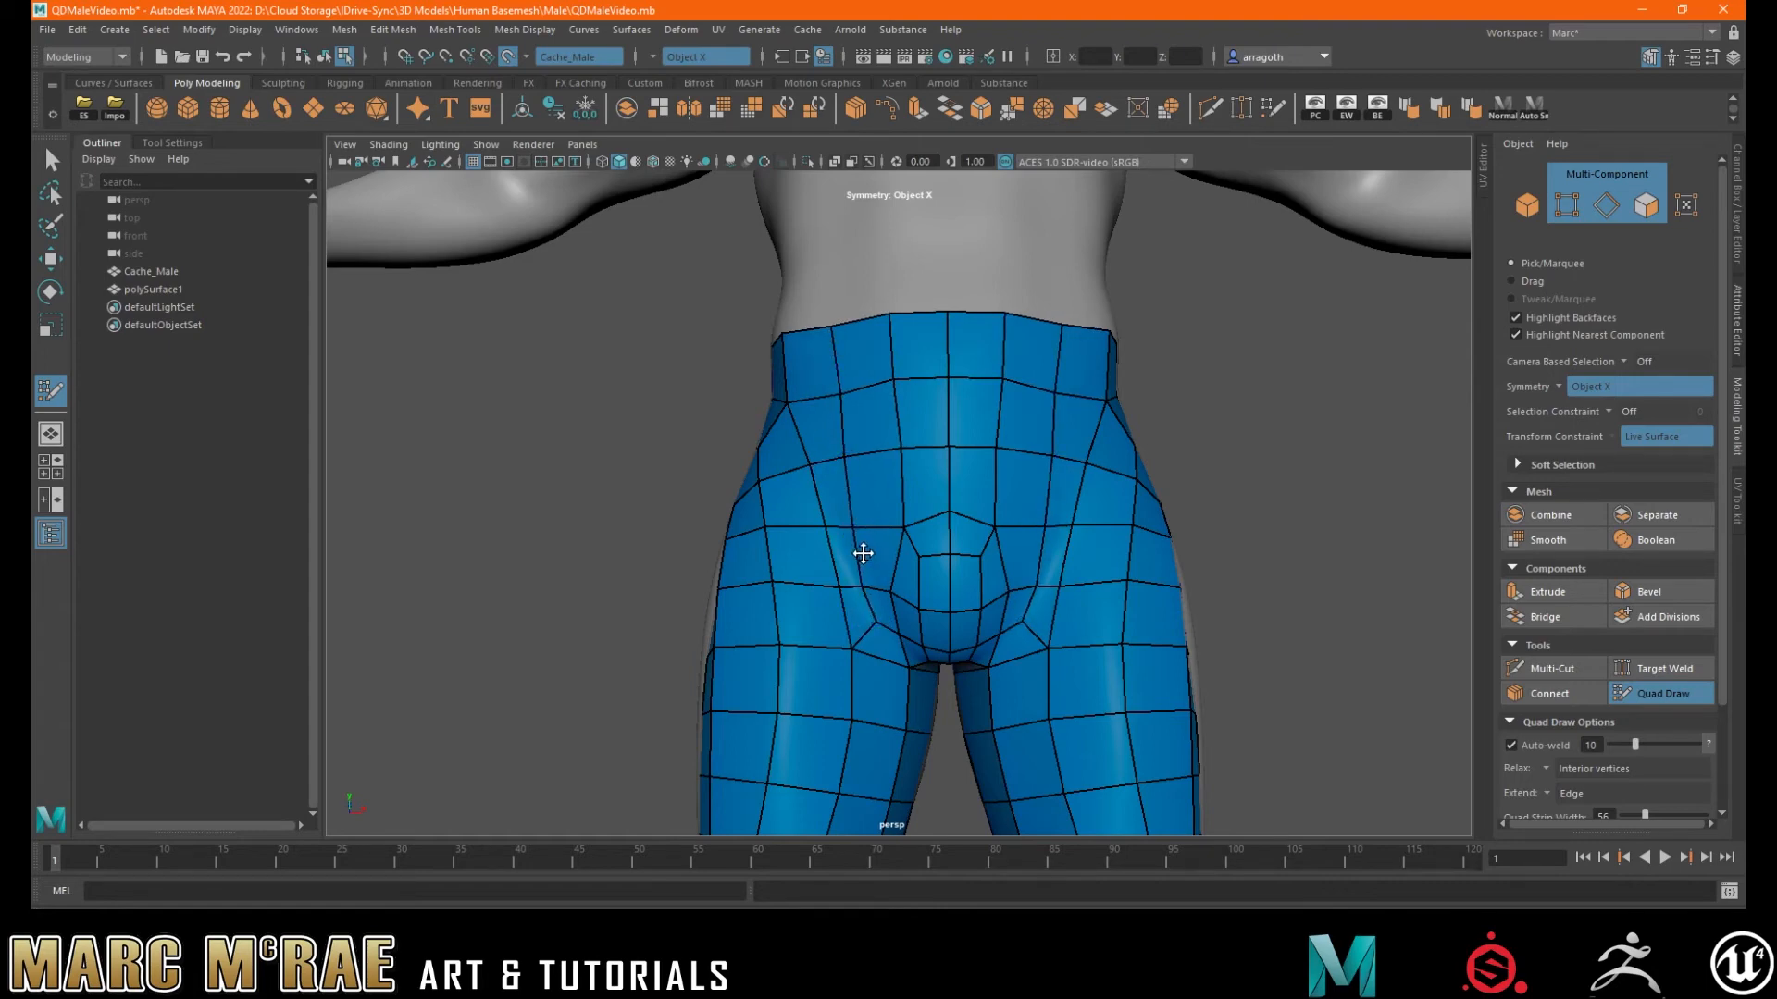
left_click_drag(851, 481, 850, 480)
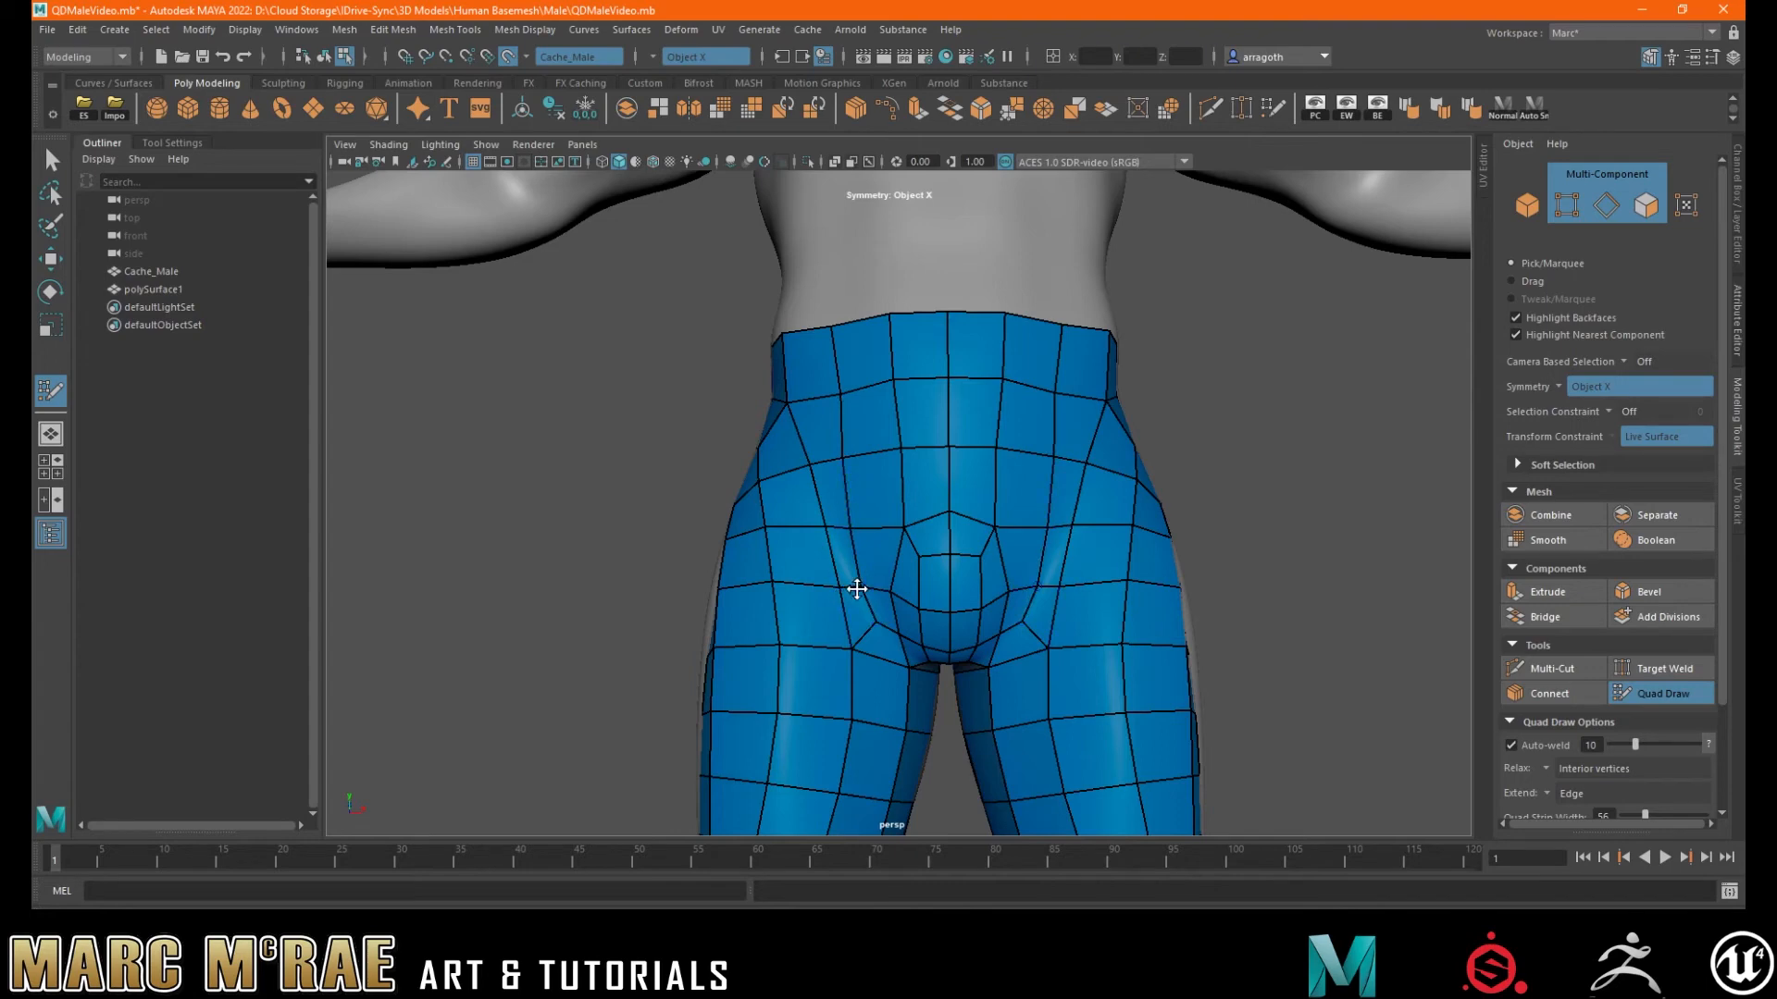
- Refine the quads beside the crotch and relax the mesh over the front and side of the hip
left_click_drag(857, 590, 842, 575, "alt")
right_click_drag(842, 576, 980, 555, "alt")
middle_click_drag(980, 555, 967, 528, "alt")
left_click_drag(967, 527, 946, 518, "alt")
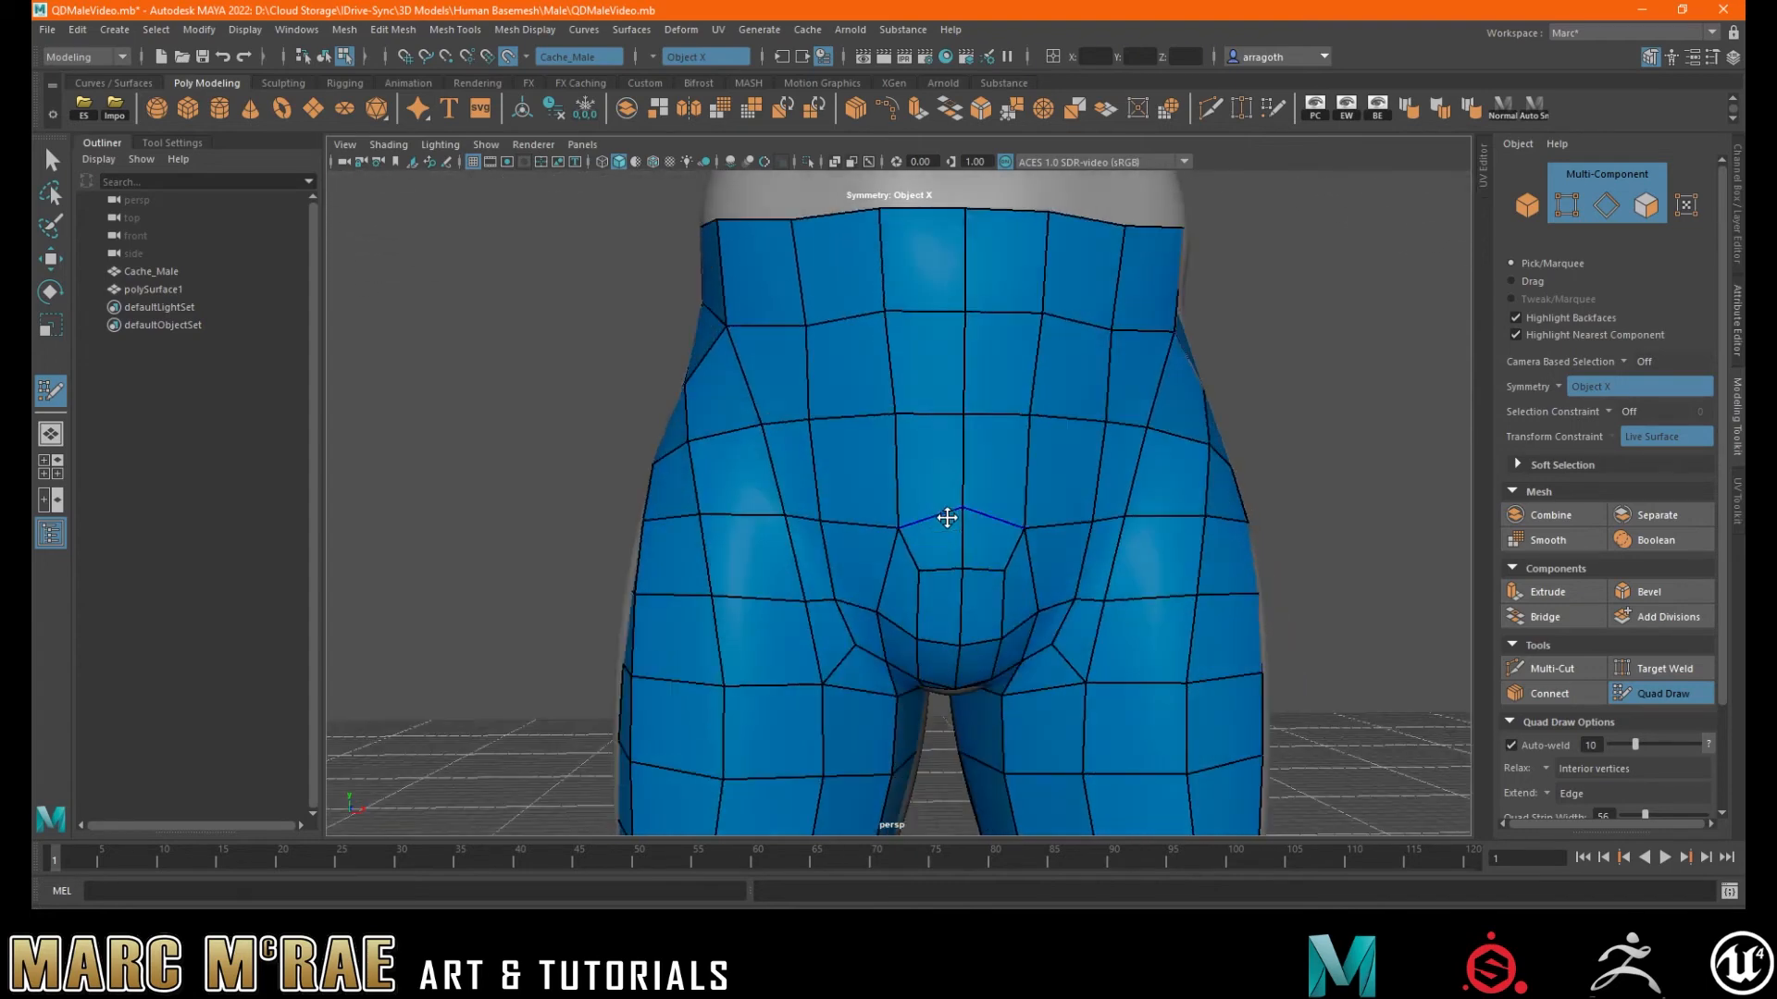
left_click_drag(824, 470, 825, 471)
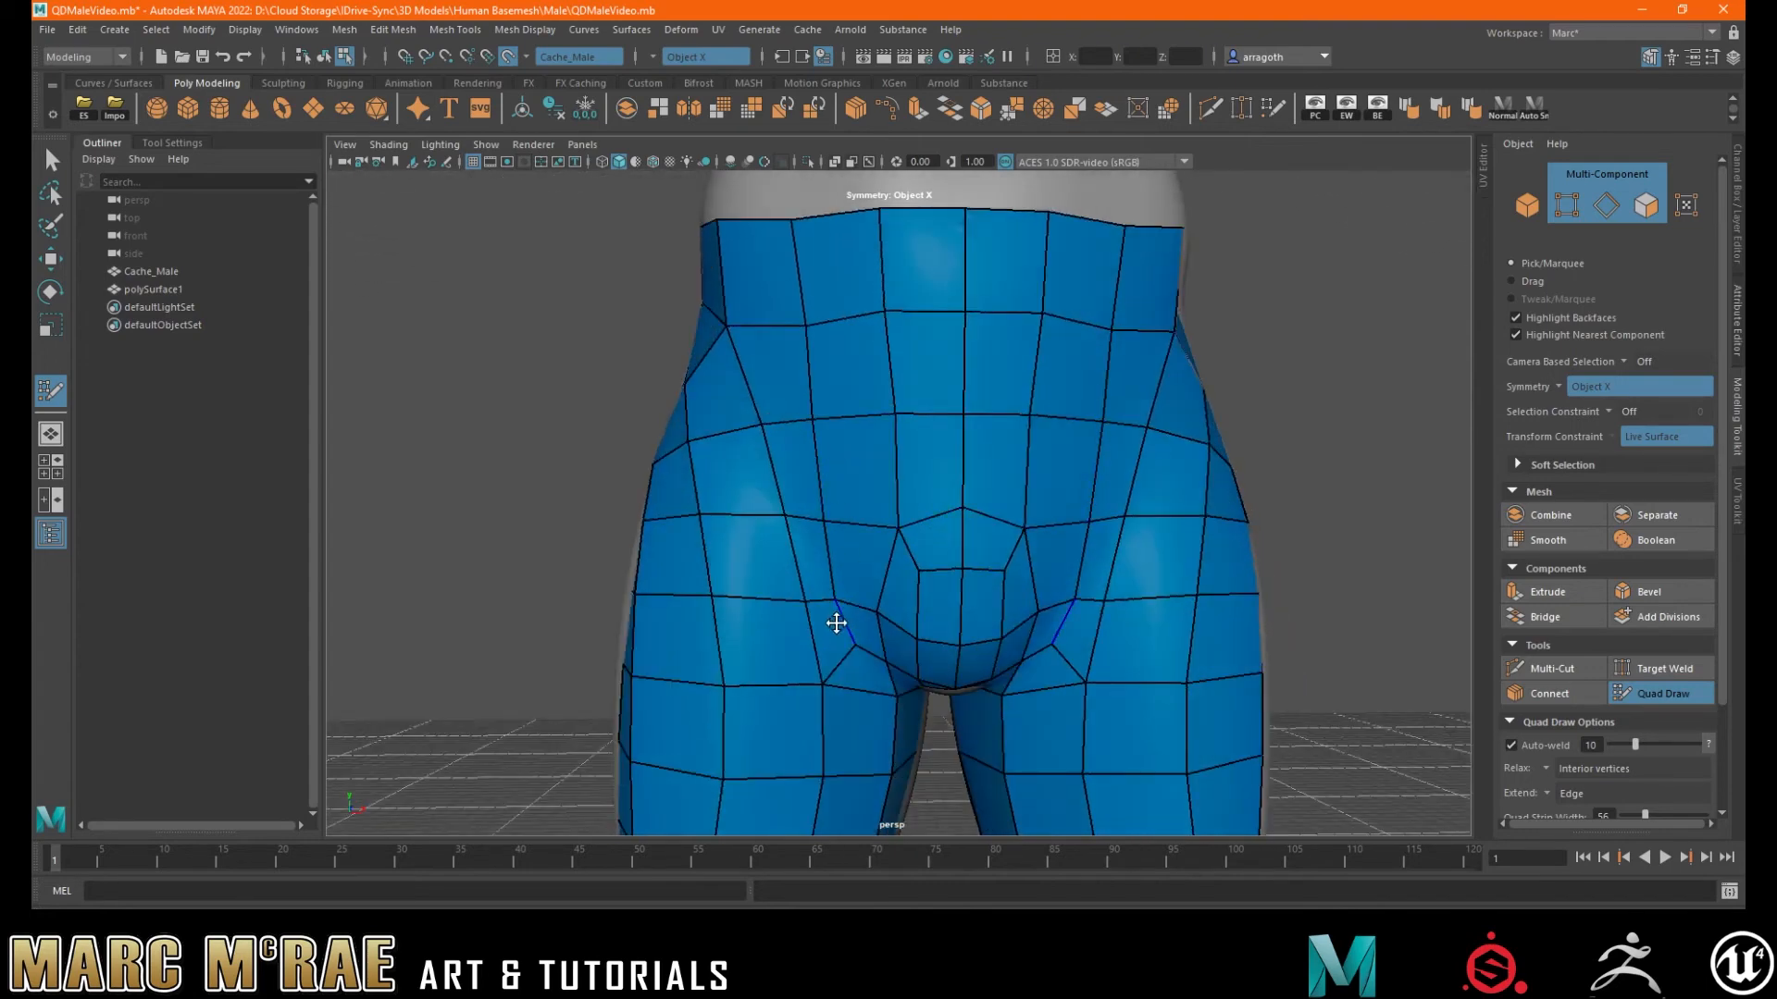
left_click_drag(932, 612, 963, 653, "alt")
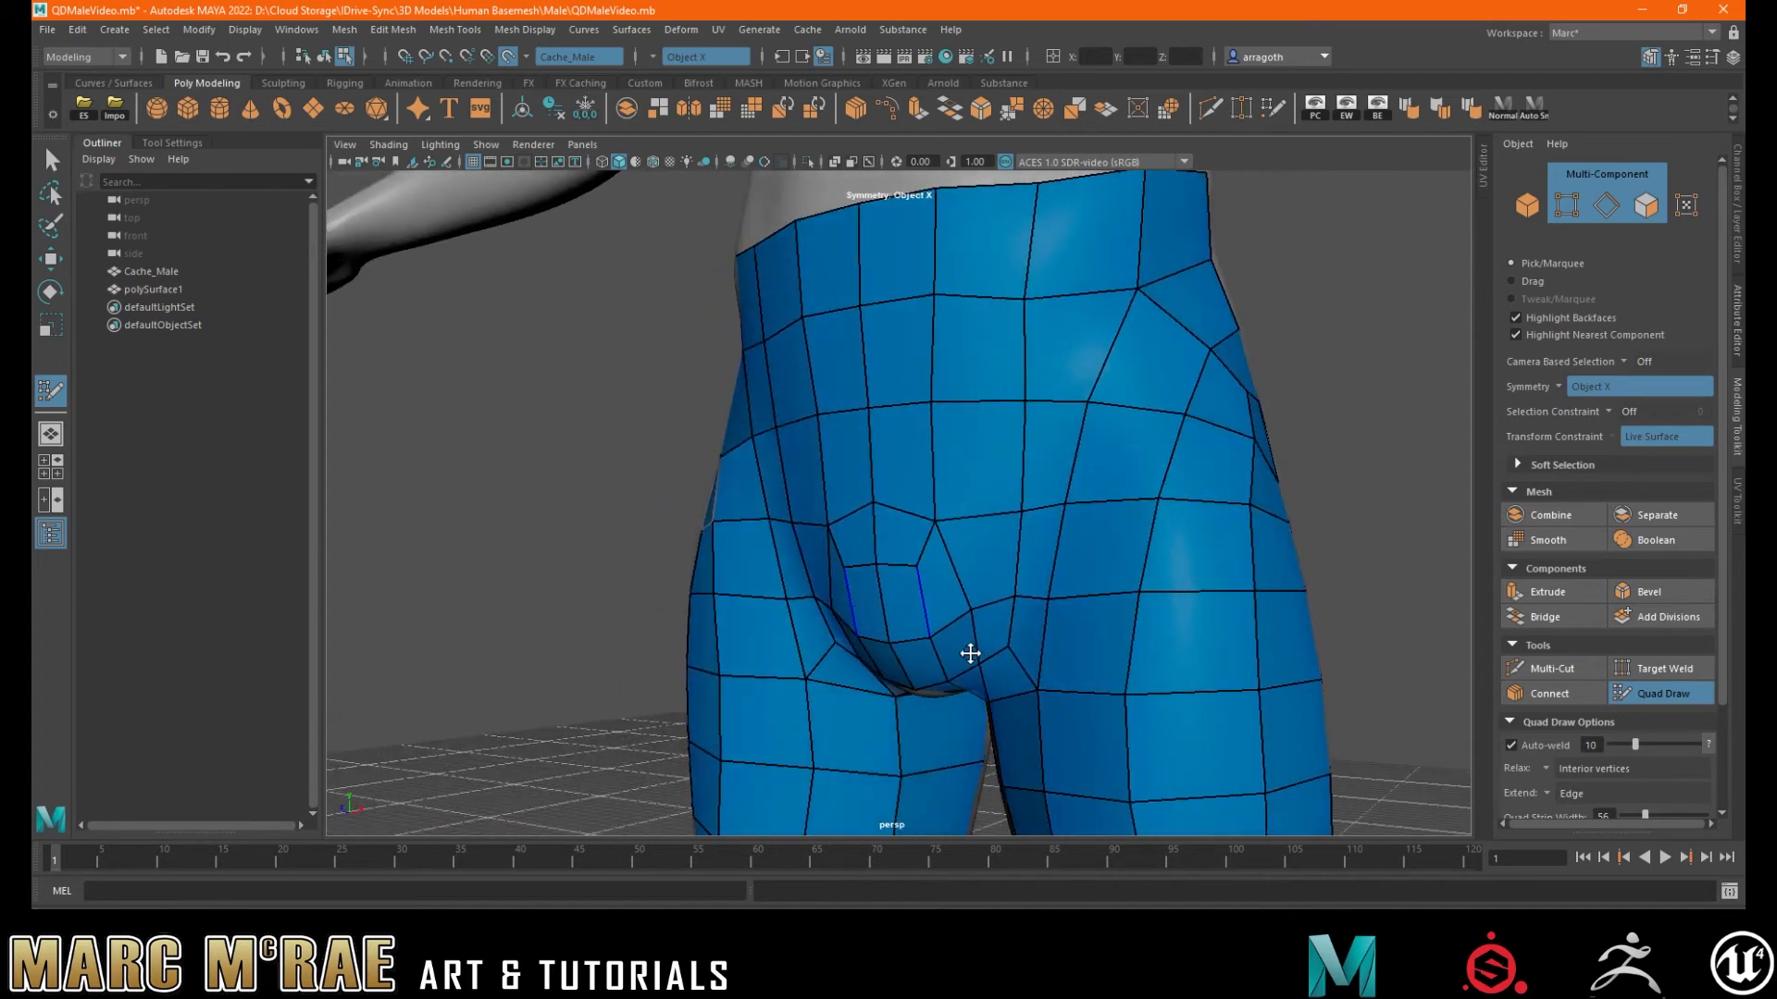
mouse_move(1019, 574)
left_mouse_down("shift")
mouse_move(991, 595)
mouse_move(1052, 262)
mouse_move(1113, 345)
mouse_move(852, 309)
mouse_move(1046, 413)
mouse_move(1146, 579)
mouse_move(1220, 583)
mouse_move(1139, 556)
left_mouse_up("shift")
mouse_move(1081, 501)
left_mouse_down("shift")
mouse_move(1063, 508)
mouse_move(1059, 567)
mouse_move(1043, 564)
mouse_move(1080, 443)
mouse_move(1045, 477)
left_mouse_up("shift")
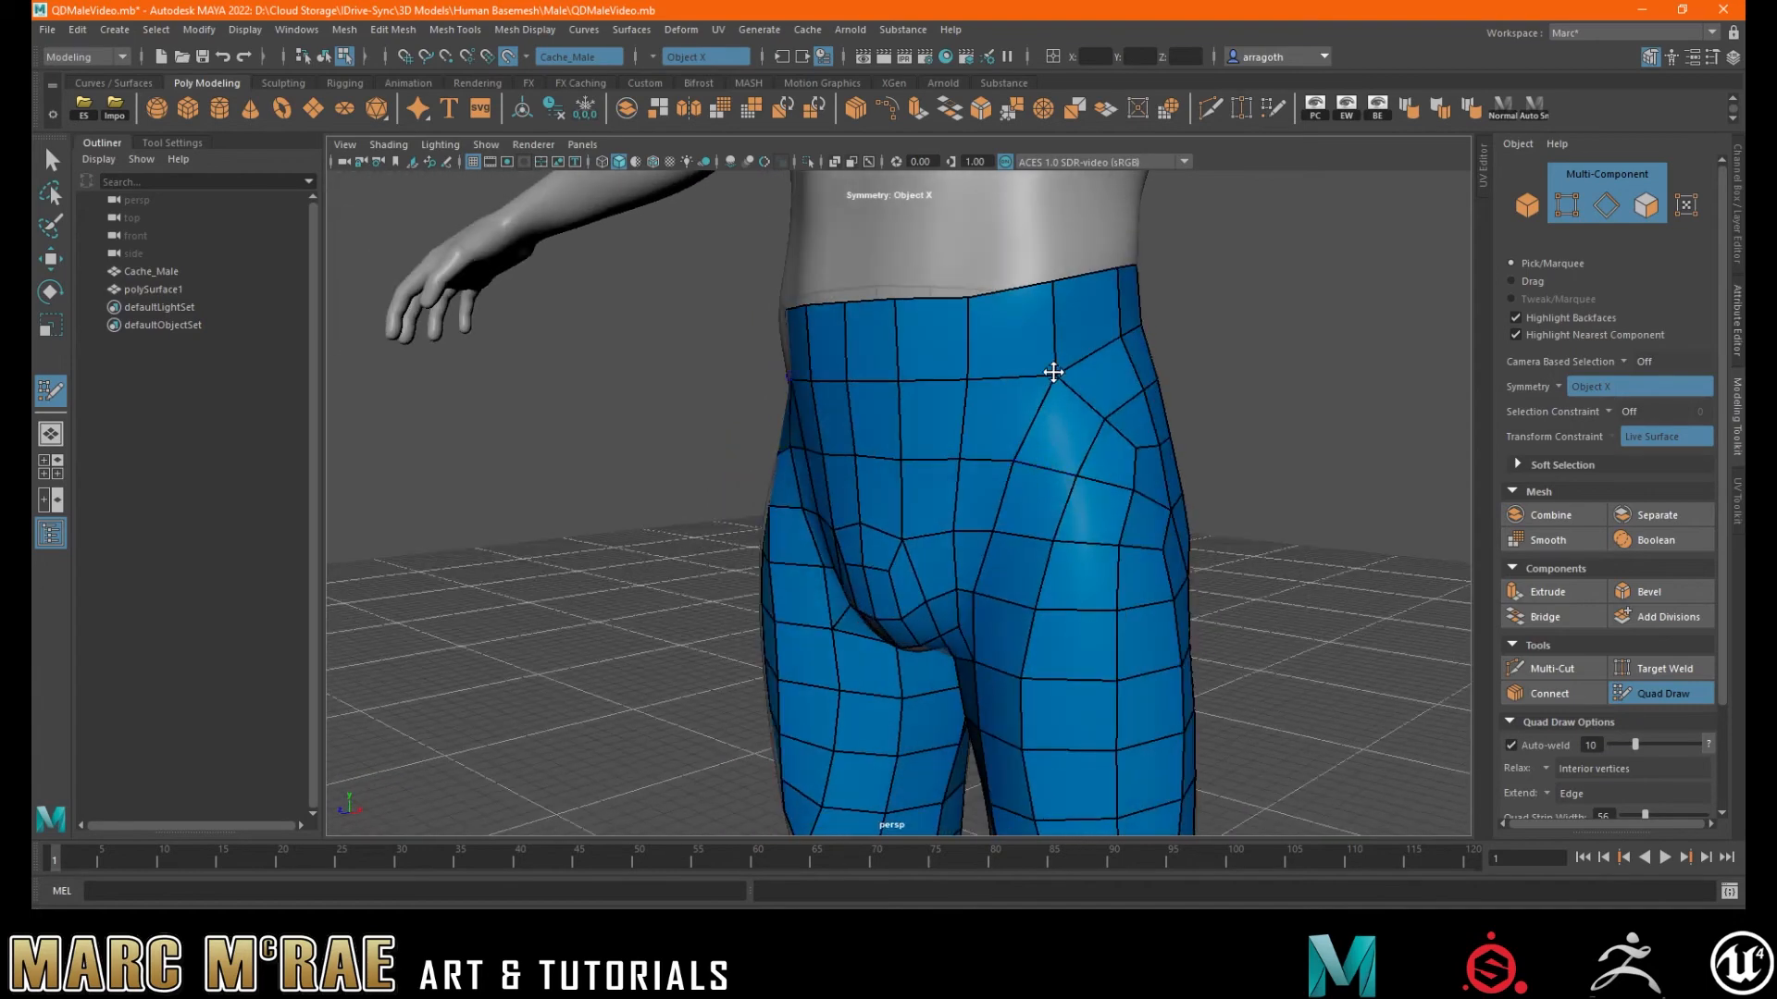
- Isolate the retopologized lower body mesh, leave Quad Draw and switch to face selection
left_click_drag(1066, 393, 940, 506, "alt")
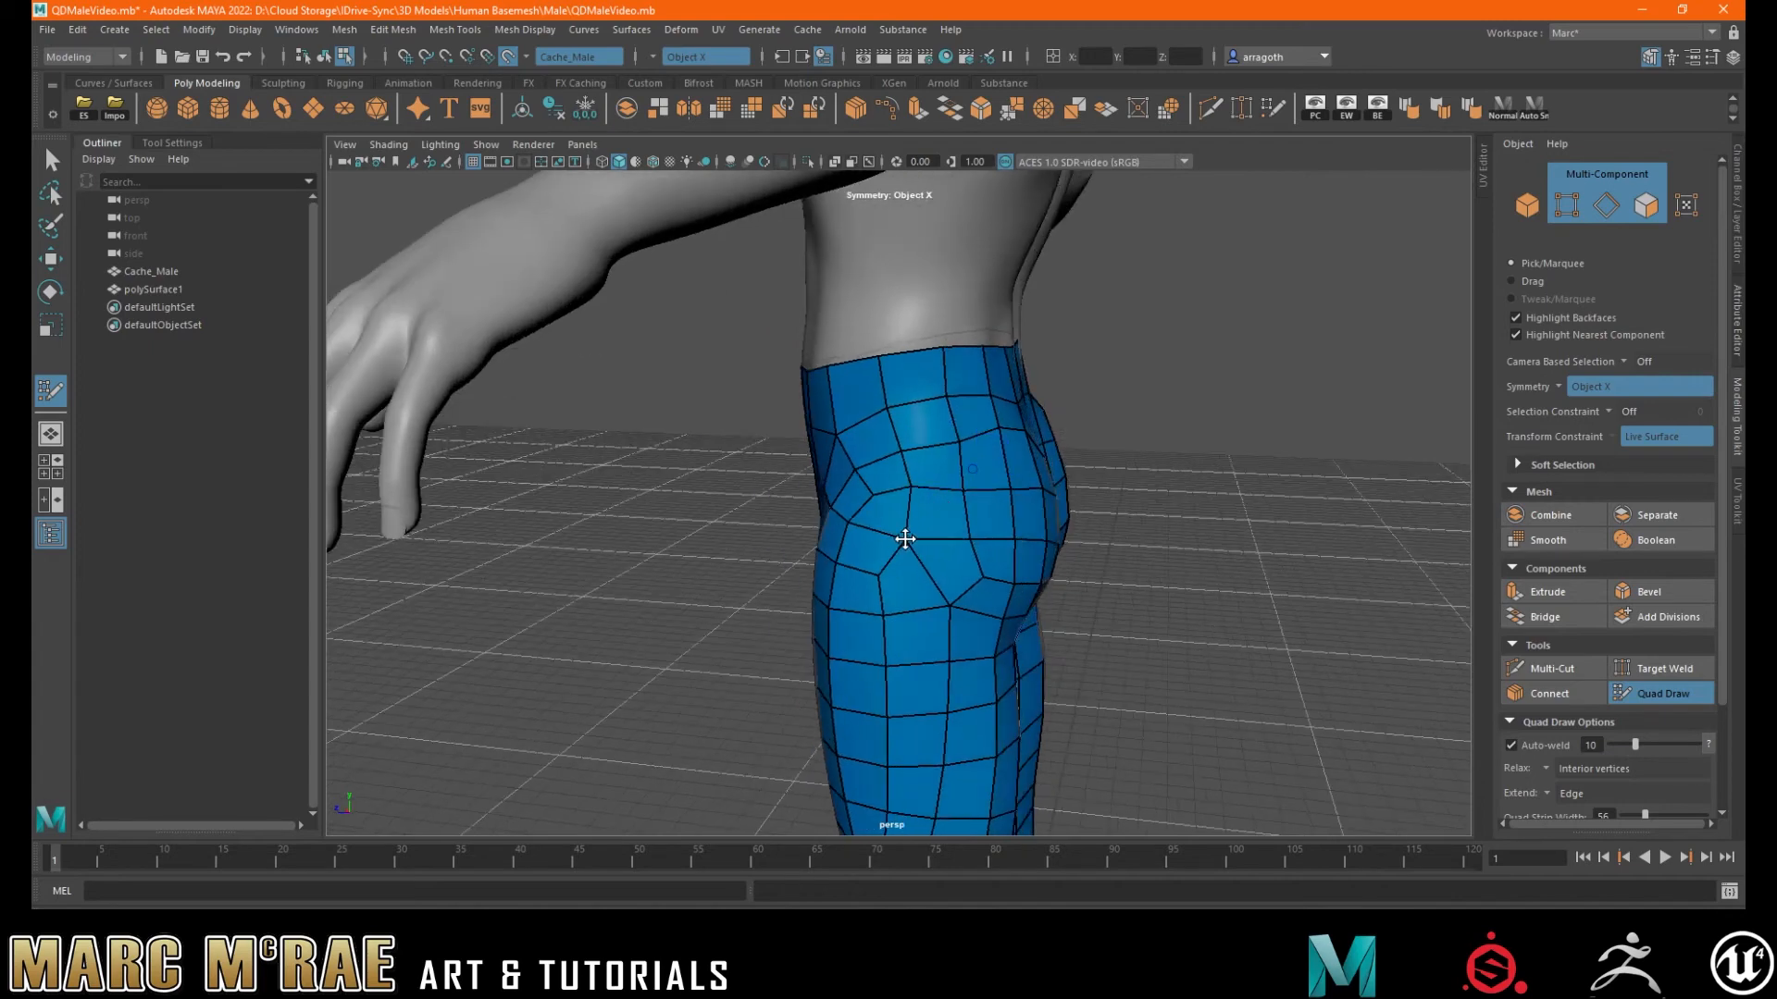
mouse_move(896, 490)
left_mouse_down("alt")
mouse_move(857, 503)
mouse_move(889, 494)
left_mouse_up("alt")
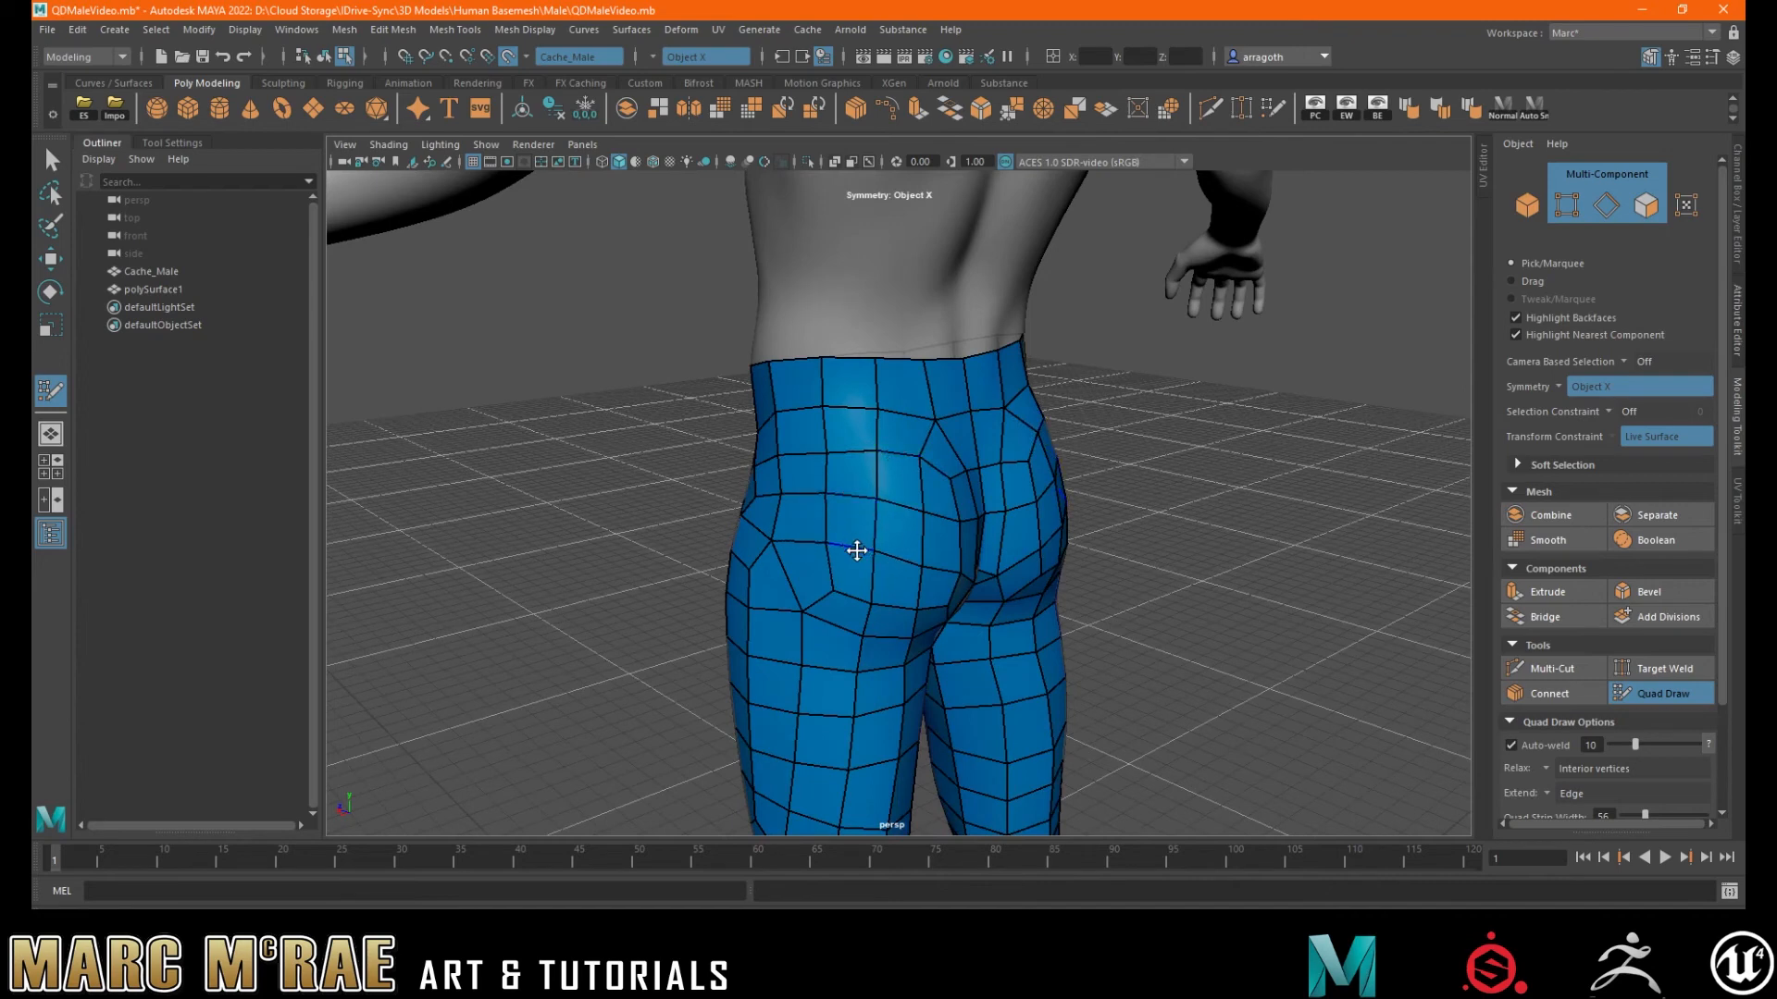
left_click_drag(905, 570, 824, 548, "alt")
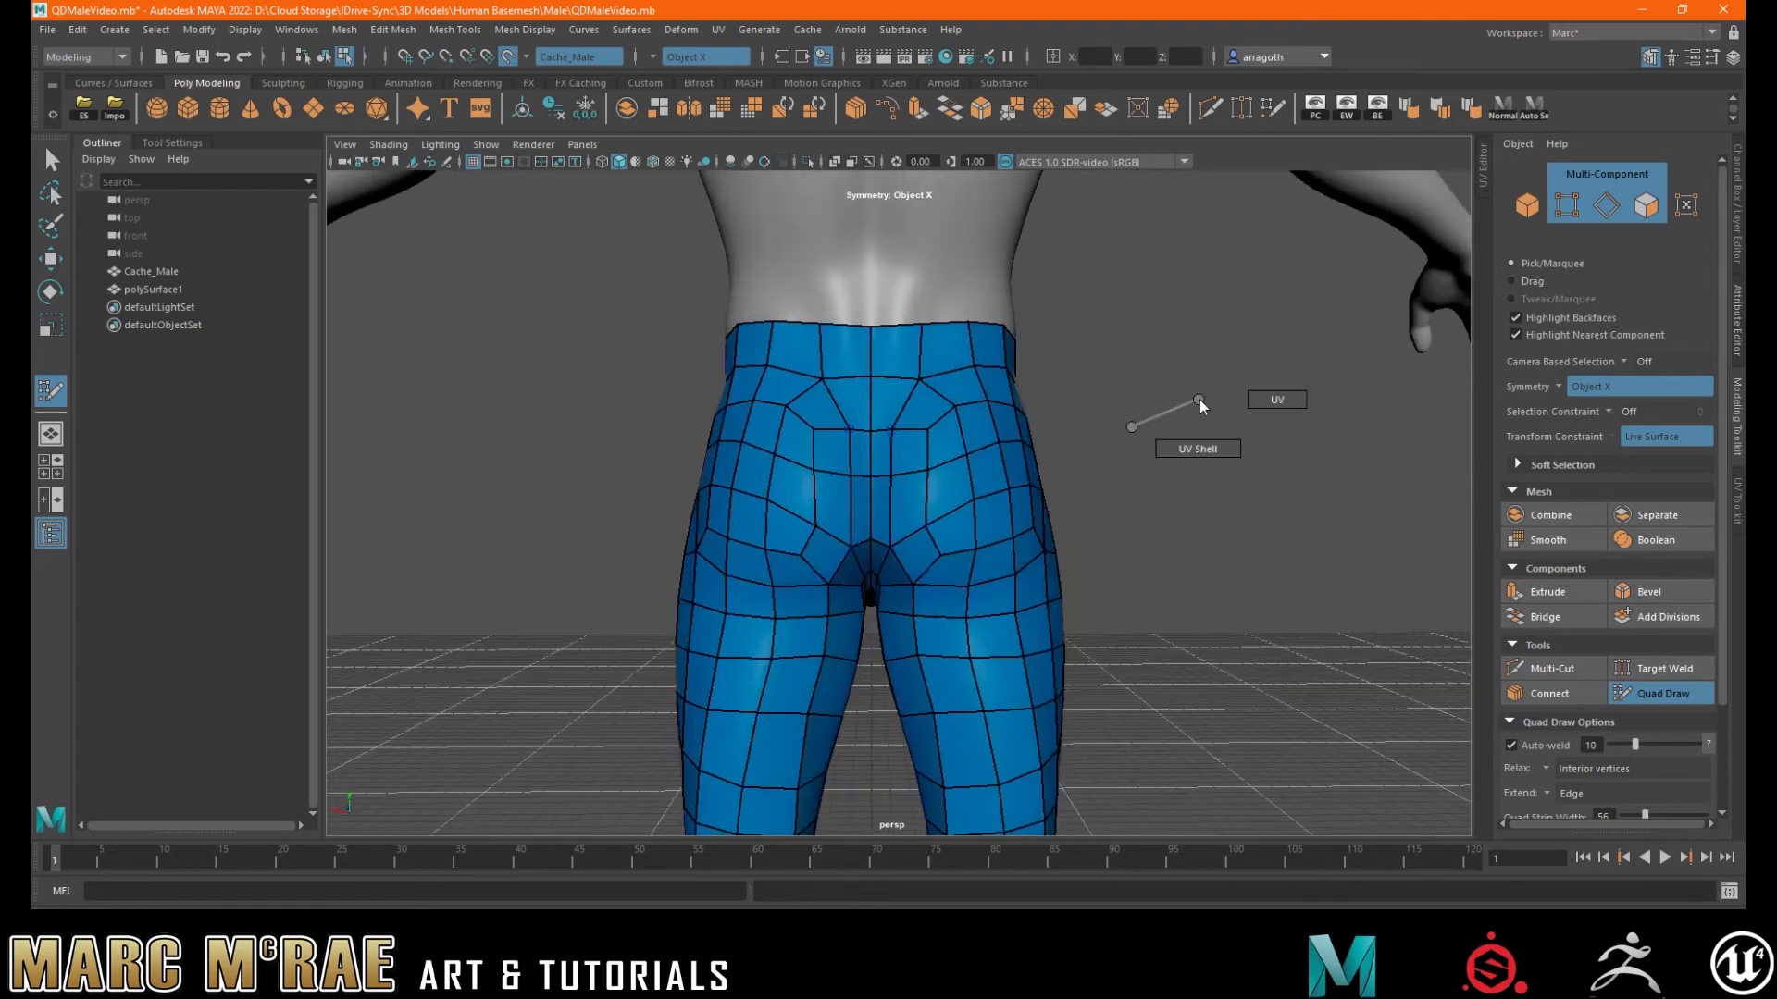
left_click(149, 293)
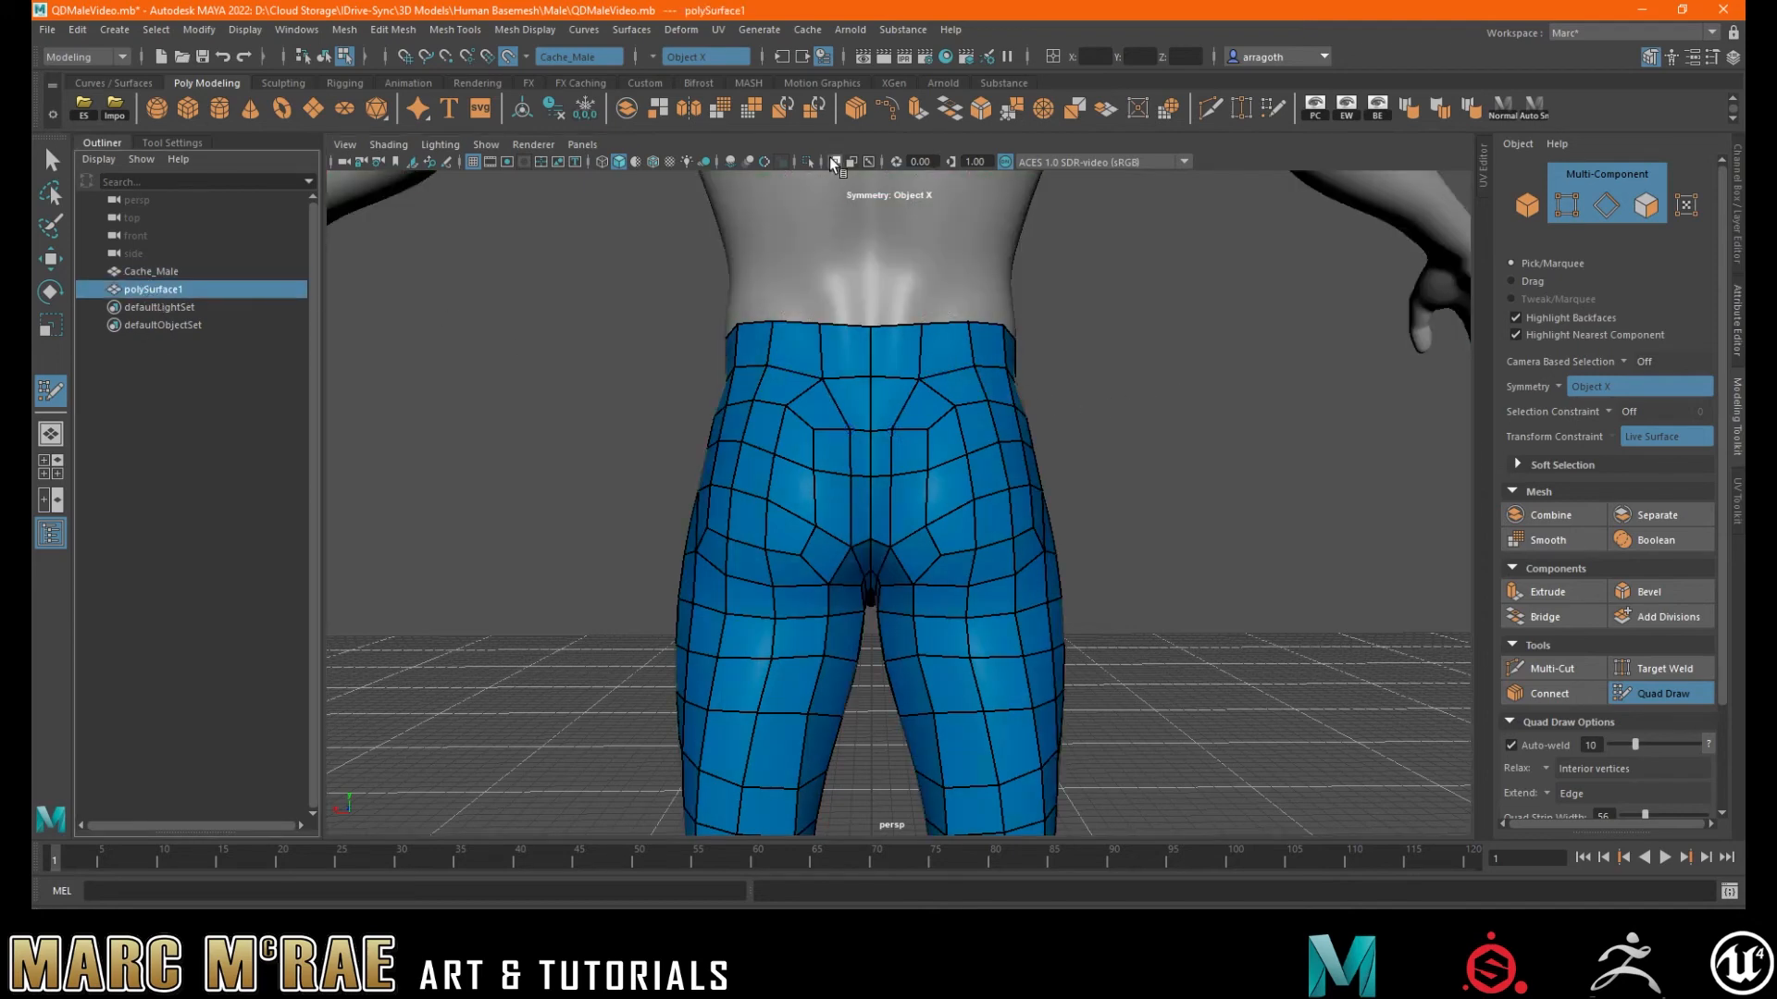
left_click(809, 163)
left_click(1663, 694)
mouse_move(1262, 526)
left_mouse_down("alt")
mouse_move(1381, 529)
mouse_move(1264, 509)
mouse_move(1170, 459)
mouse_move(1182, 468)
mouse_move(962, 468)
mouse_move(1090, 515)
mouse_move(1130, 401)
mouse_move(1197, 414)
mouse_move(1027, 385)
mouse_move(1241, 401)
mouse_move(1118, 449)
left_mouse_up("alt")
right_click_drag(815, 453, 818, 504)
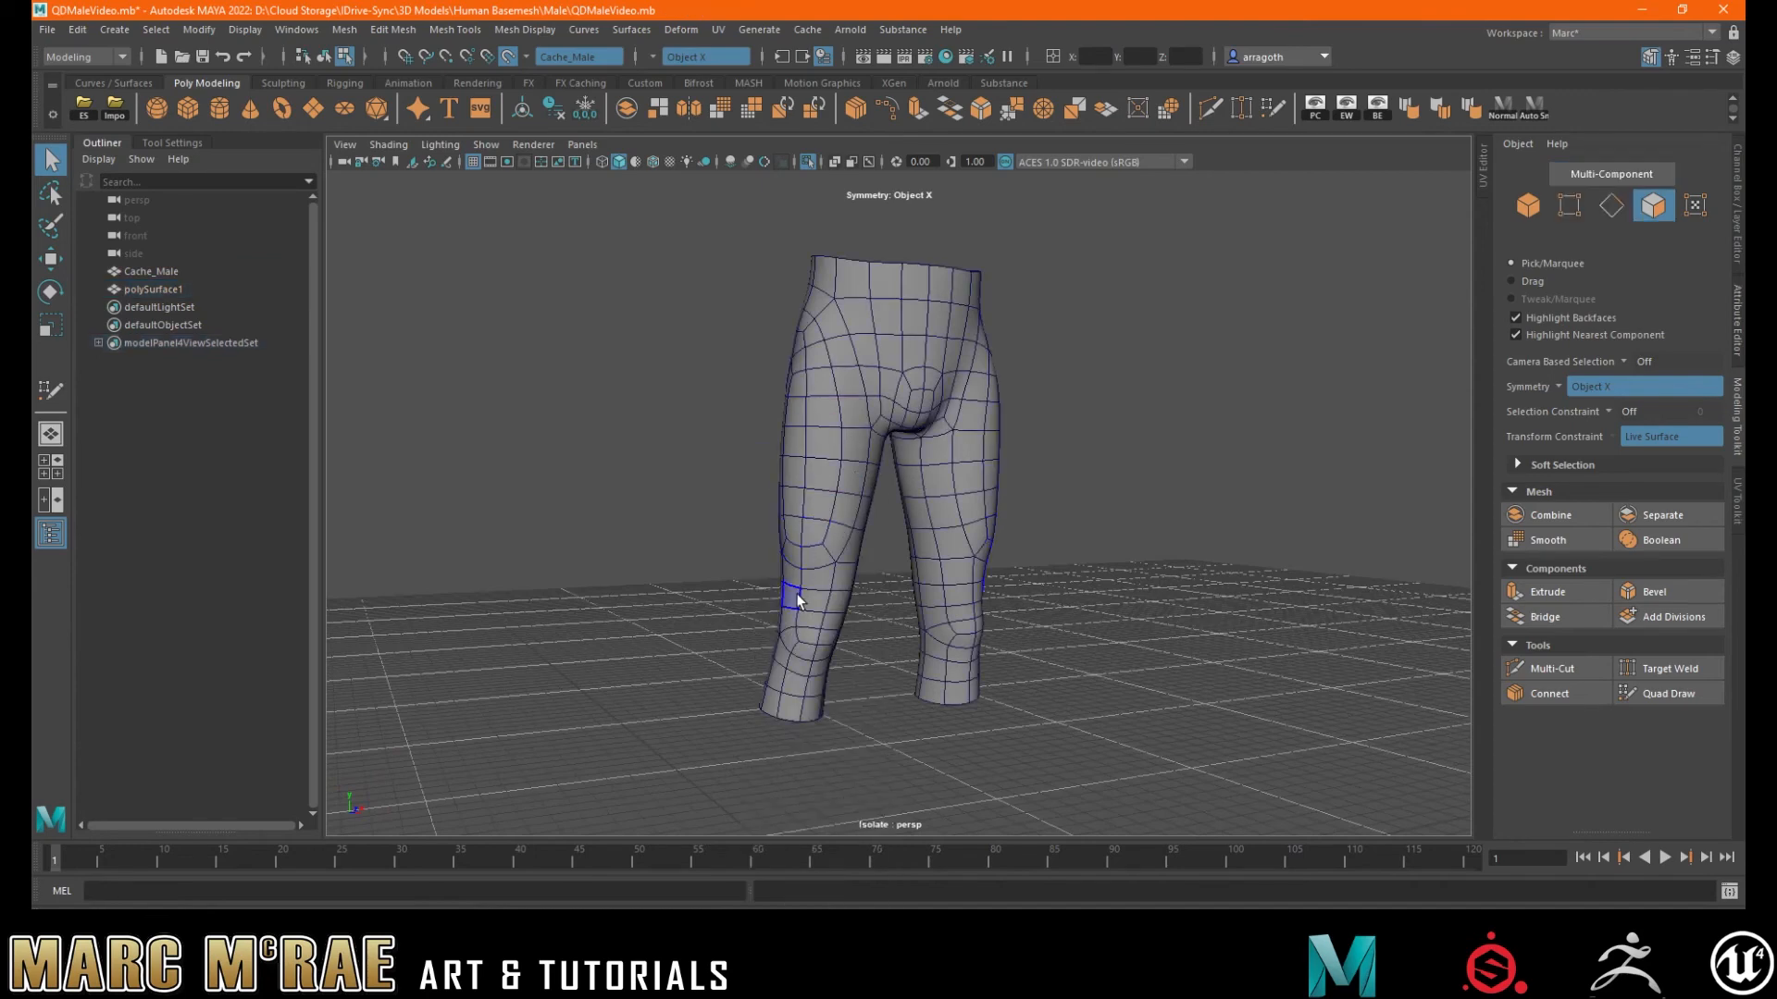
- Select the face loop running beneath the knees and up the sides of the legs
left_click(797, 600)
double_click(791, 618, "shift")
left_click_drag(890, 607, 824, 591, "alt")
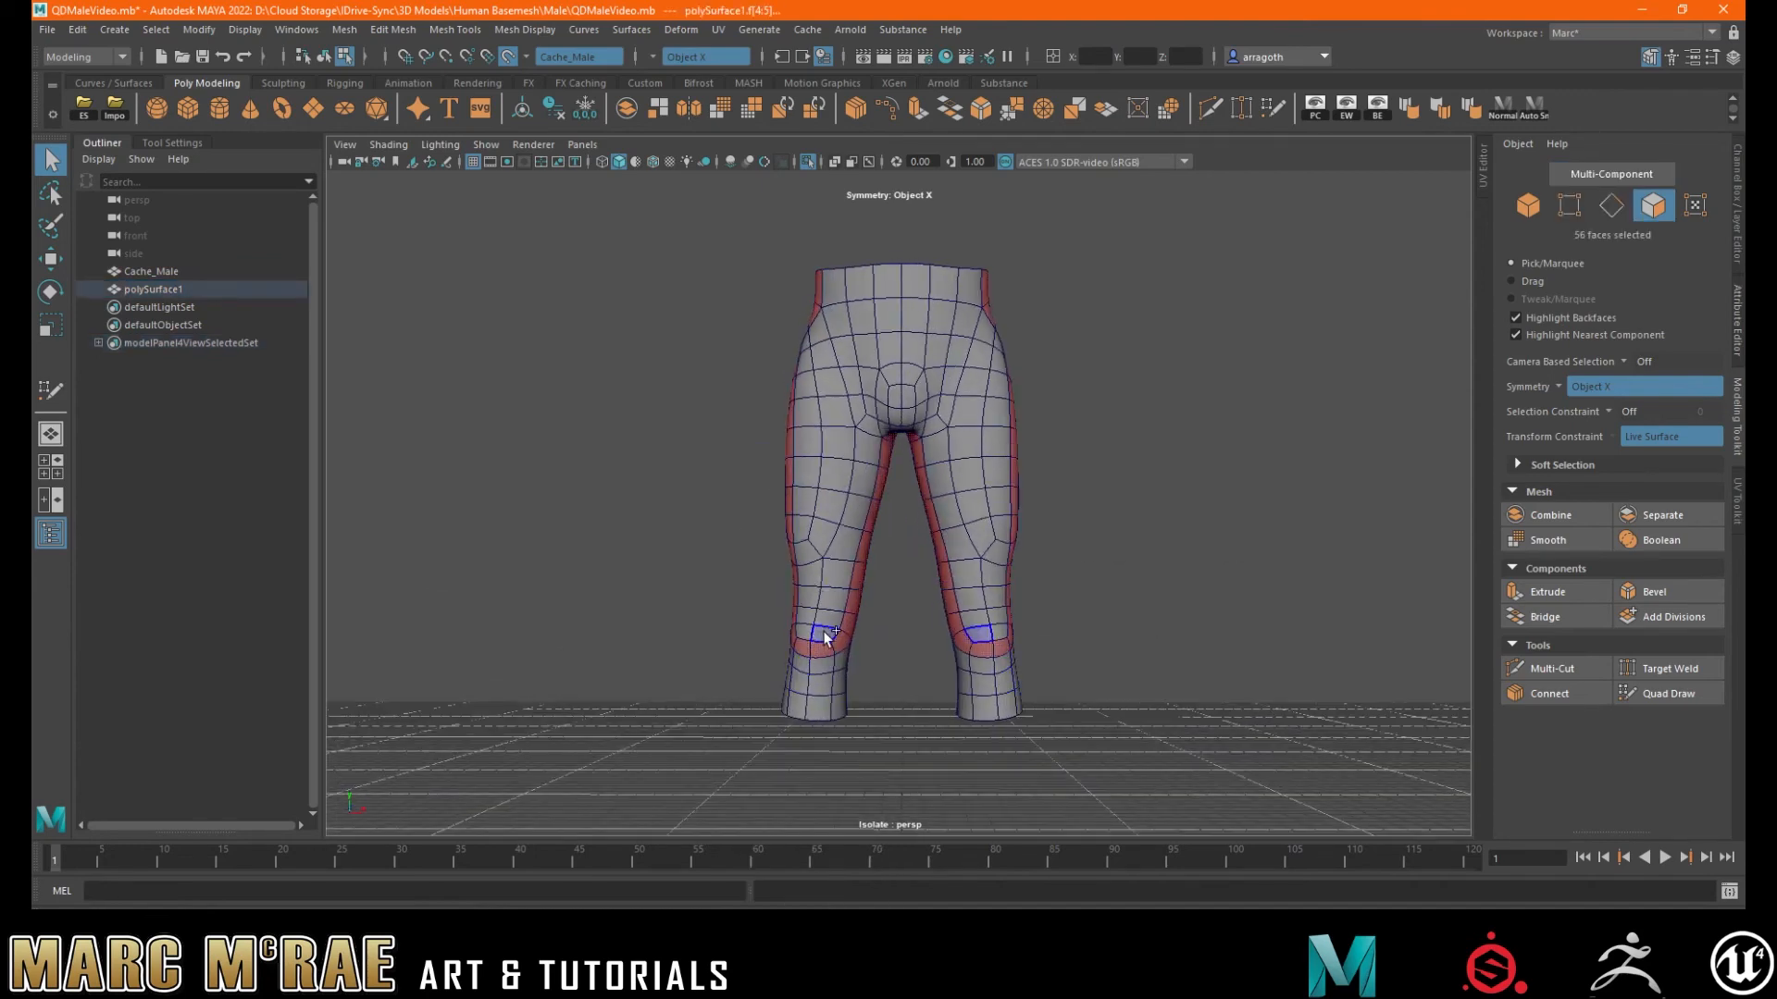
double_click(805, 632, "shift")
- Select the face loop that encircles the outer thighs and the buttocks
left_click_drag(1227, 563, 879, 532, "alt")
double_click(953, 525, "shift")
left_click(945, 547)
double_click(928, 547, "shift")
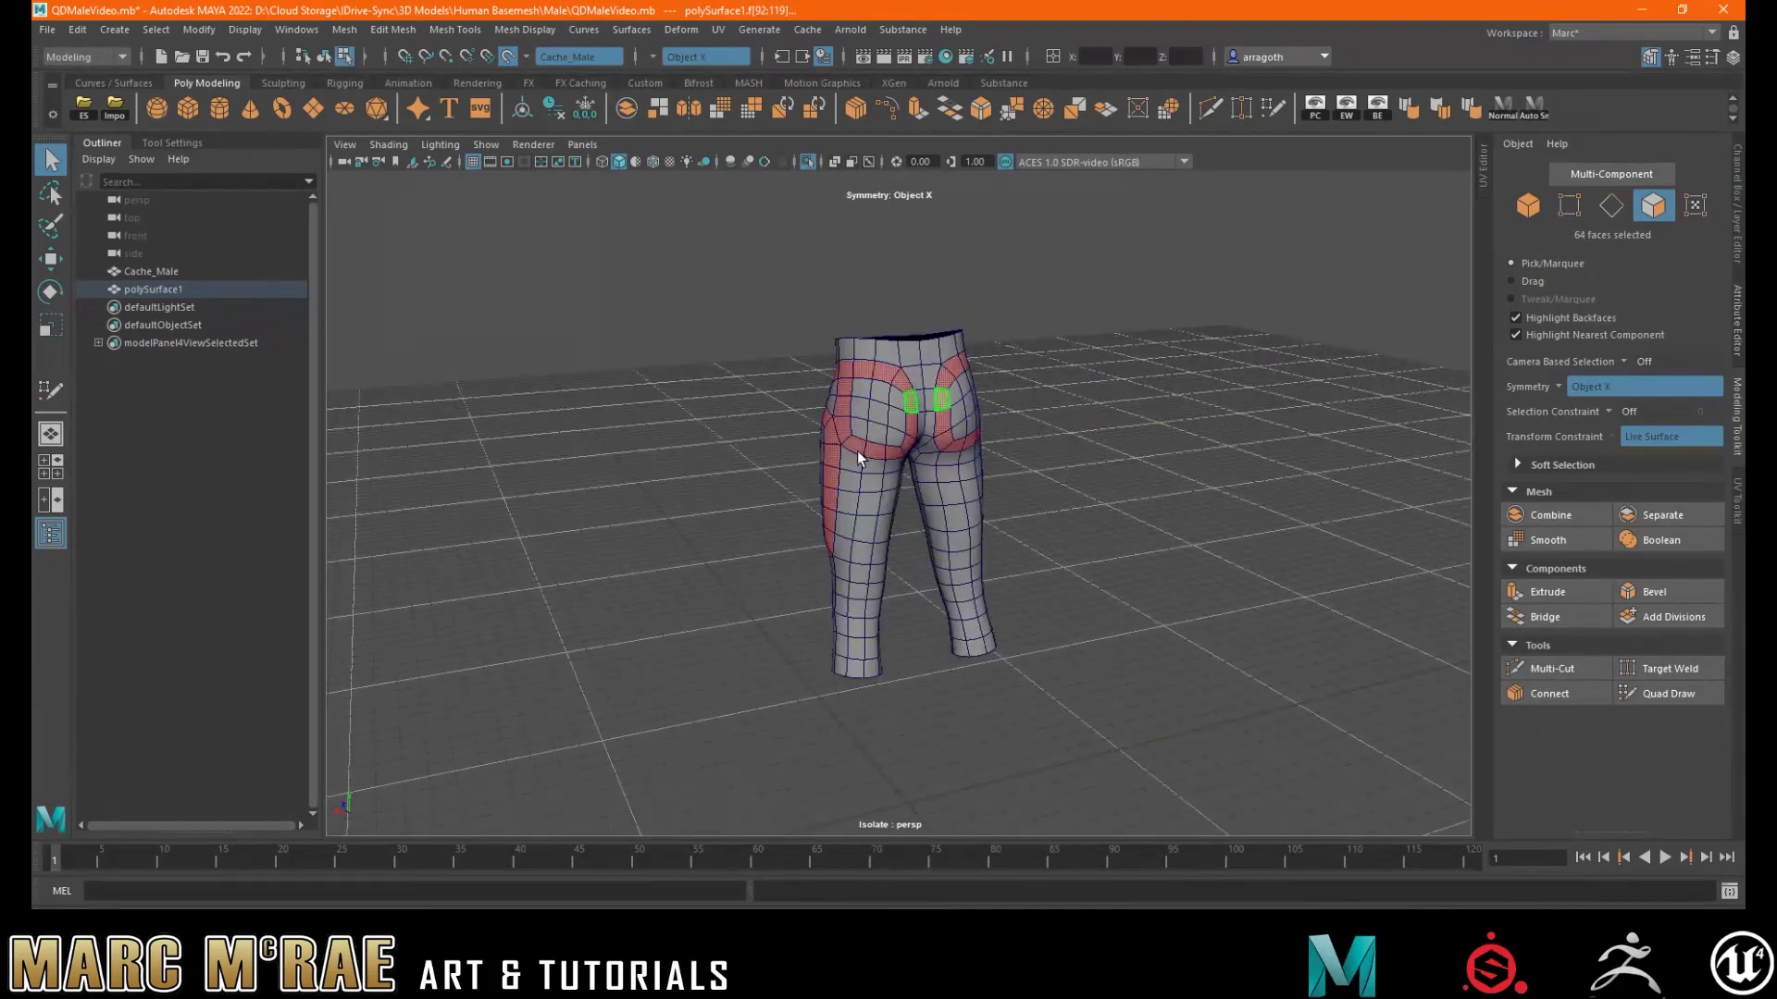
- Examine the selected face loops around the thighs and buttocks from the back, side and front
left_click_drag(856, 451, 958, 402, "alt")
left_click_drag(948, 474, 829, 489, "alt")
scroll(1179, 445, "up", 5)
scroll(1179, 445, "down", 5)
left_click_drag(1179, 446, 1299, 406, "alt")
scroll(1084, 442, "up", 3)
left_click_drag(1083, 442, 1216, 418, "alt")
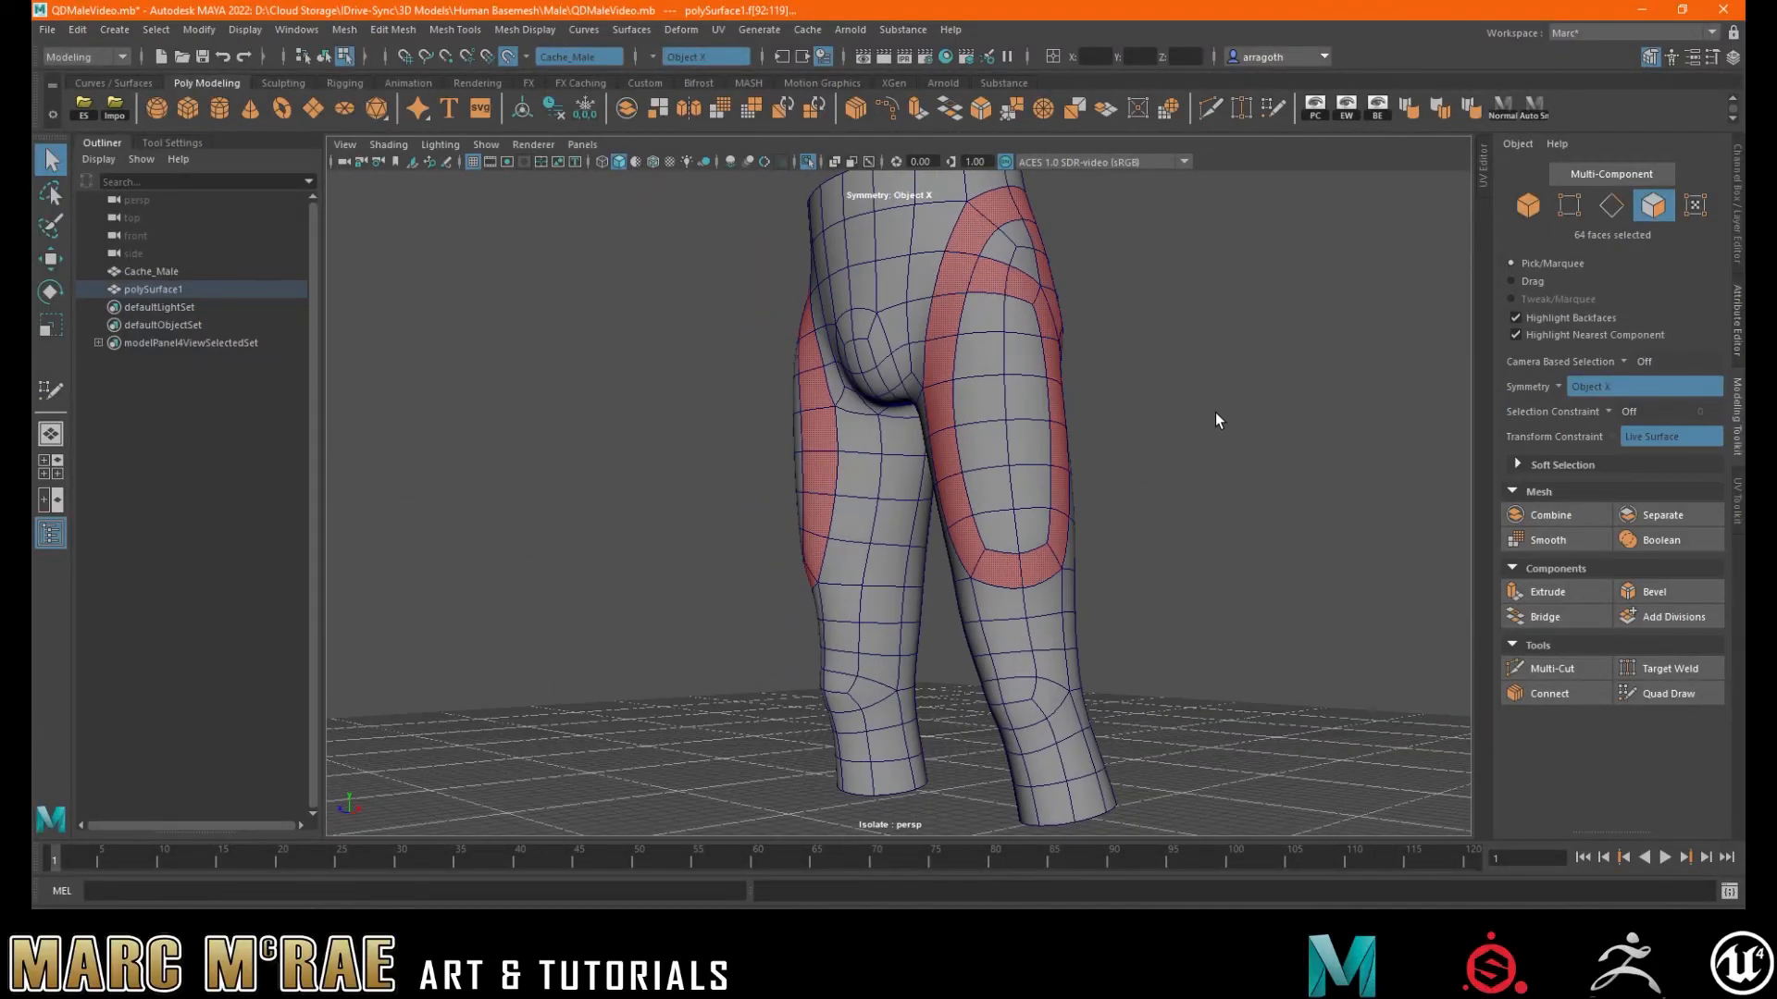
left_click_drag(1218, 421, 1163, 329, "alt")
scroll(1163, 371, "down", 3)
left_click_drag(1158, 393, 935, 391, "alt")
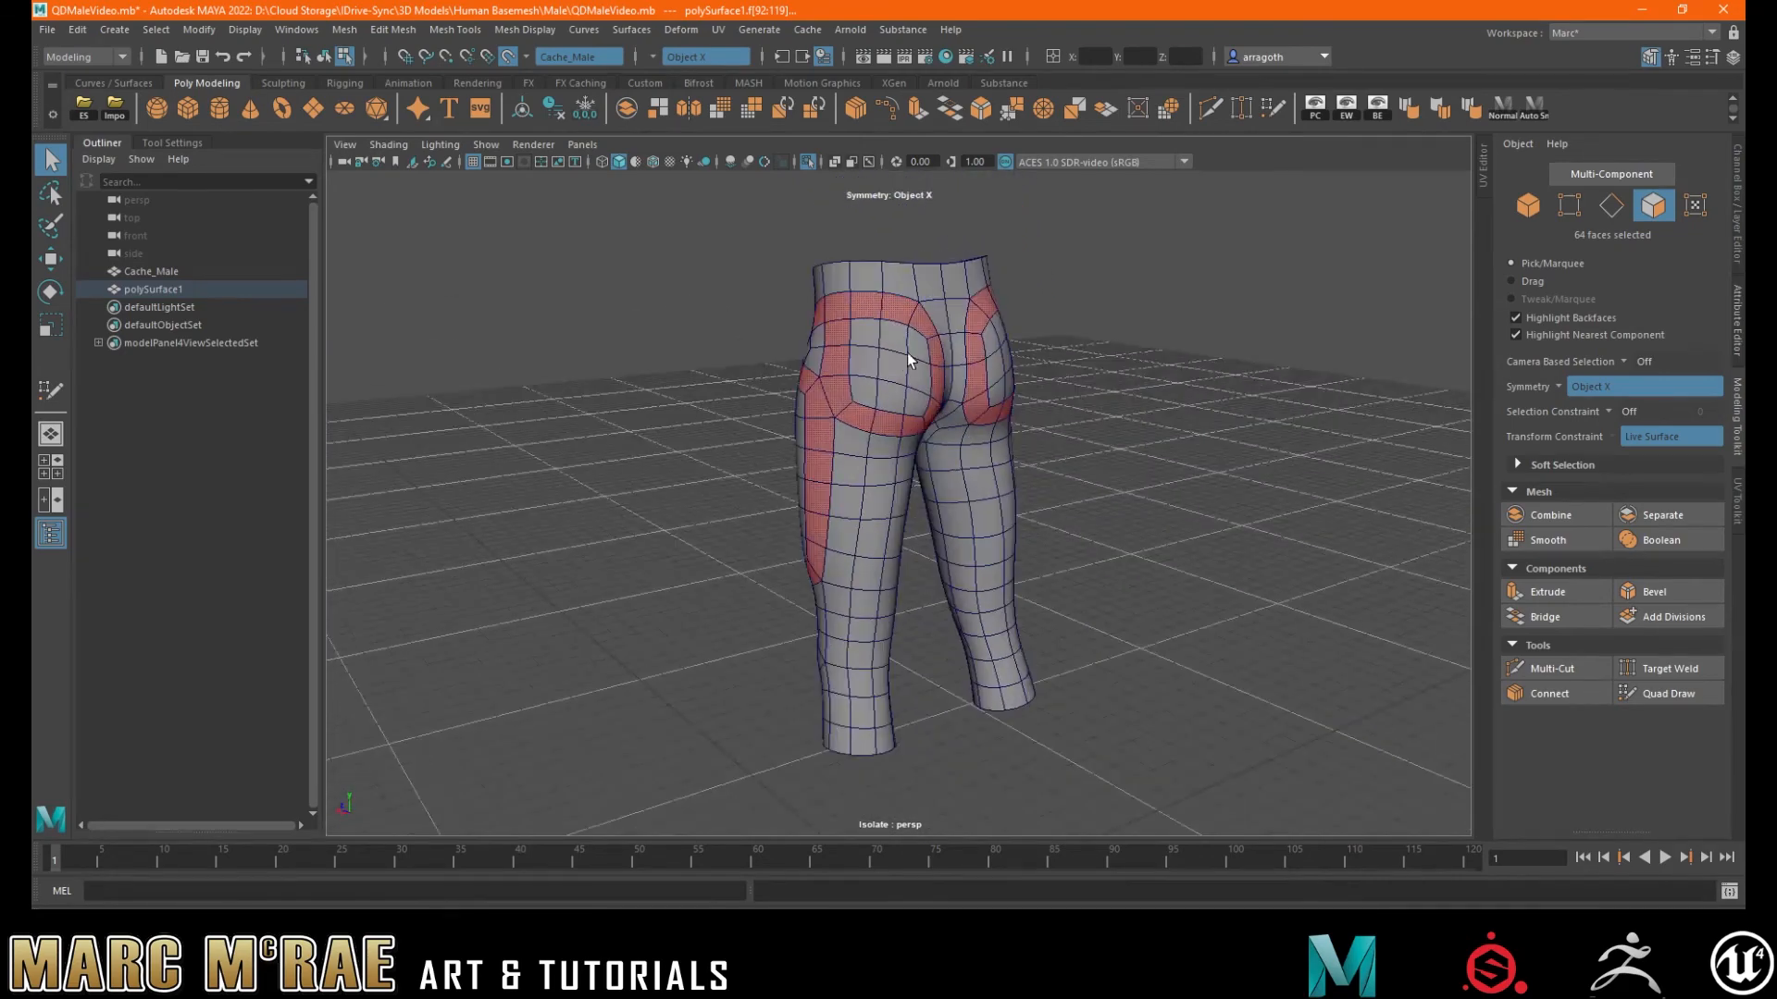
left_click_drag(1041, 426, 1146, 479, "alt")
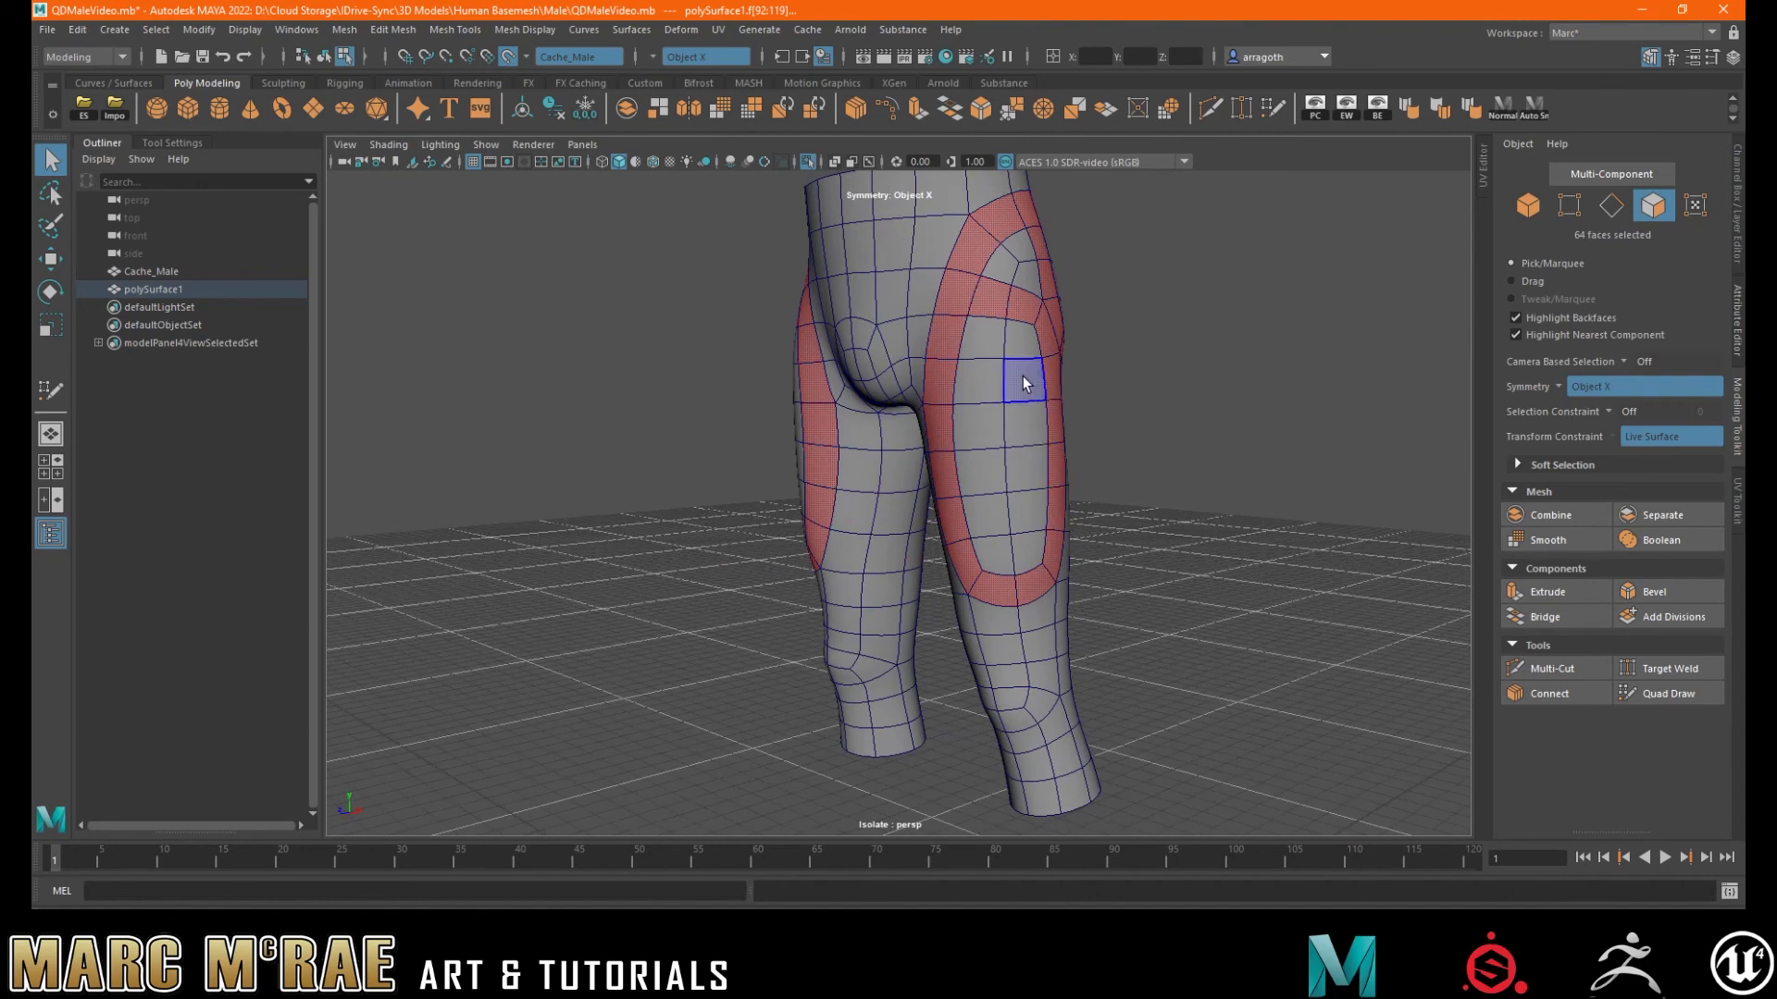
left_click_drag(953, 555, 1133, 574, "alt")
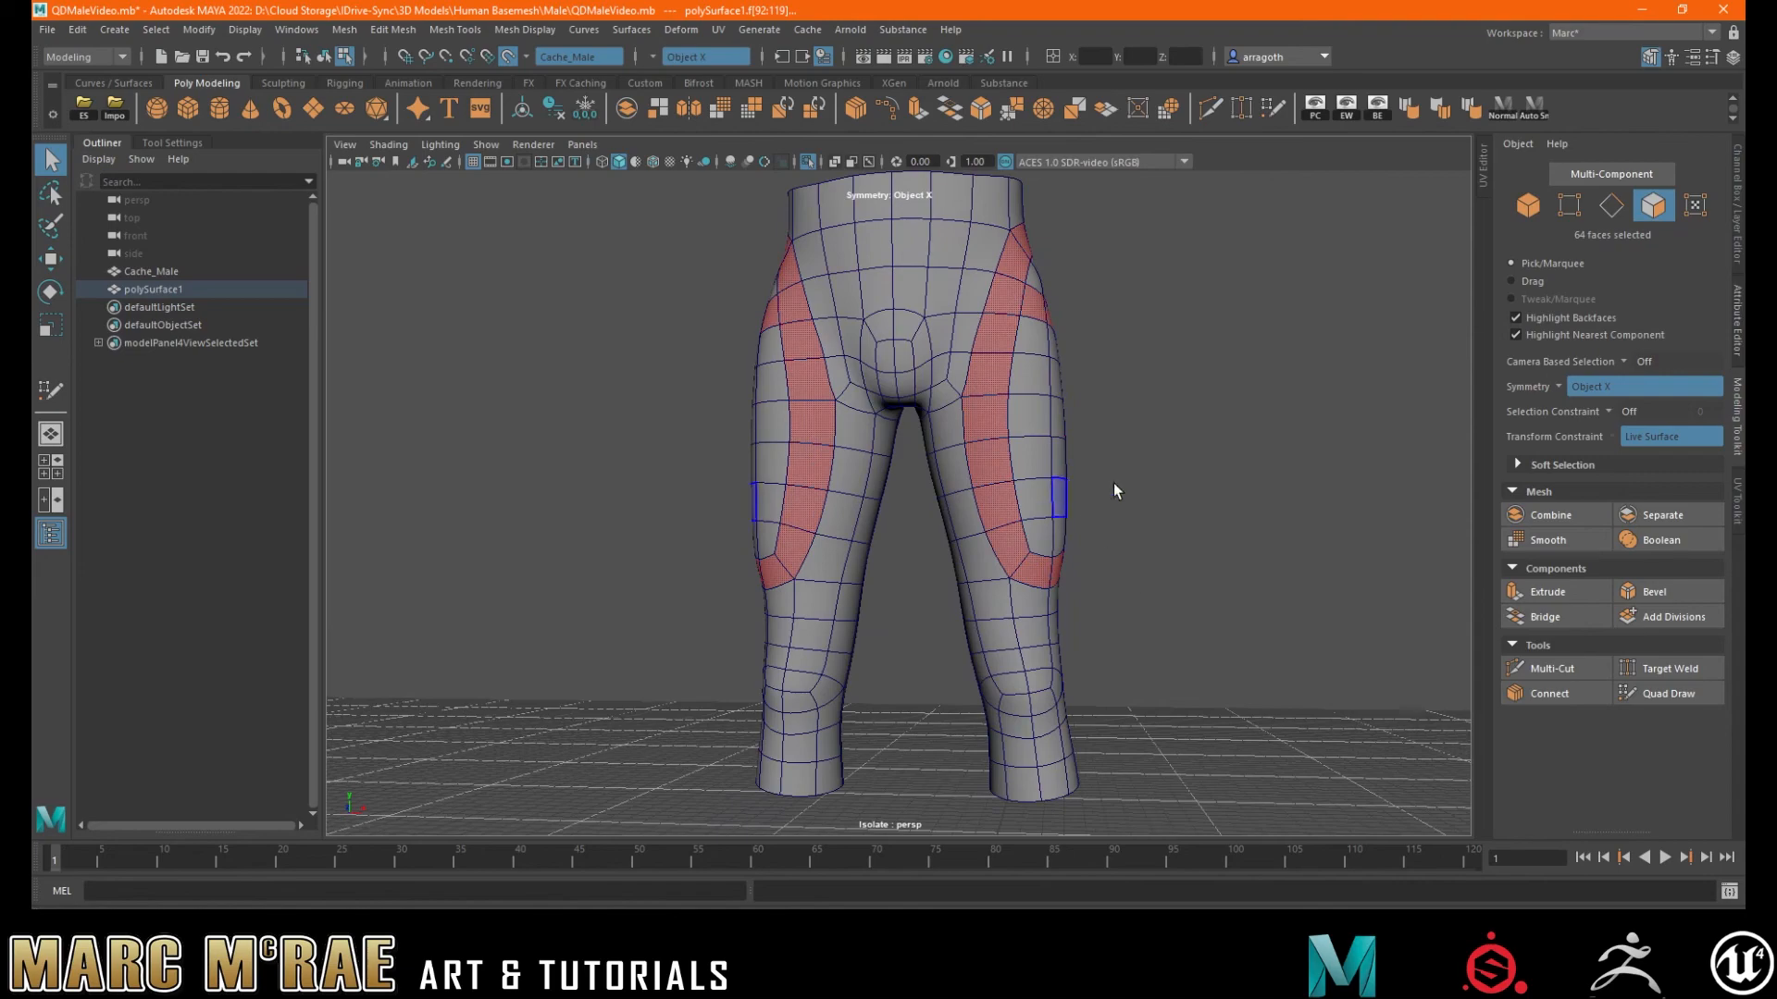
left_click_drag(1055, 463, 1001, 529, "alt")
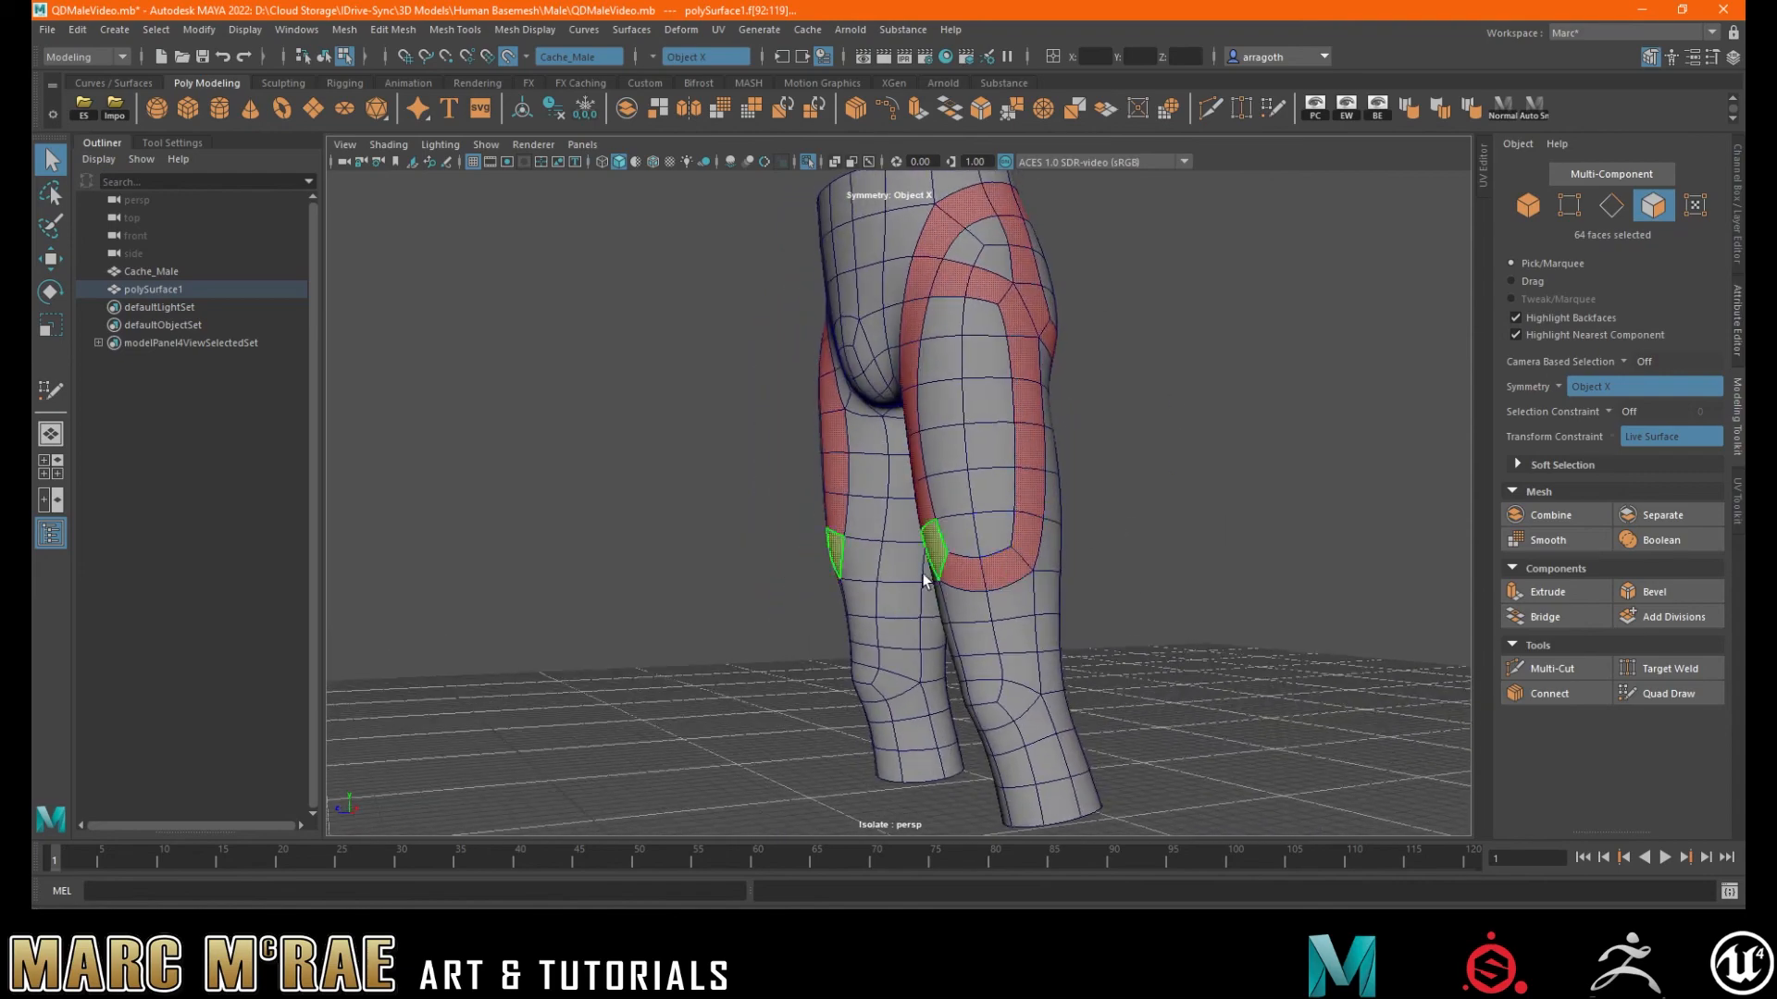
- Clear the face selection and examine the whole isolated mesh from back to front
right_click_drag(1217, 522, 1072, 516, "alt")
left_click_drag(1256, 527, 1080, 591, "alt")
left_click(1086, 509)
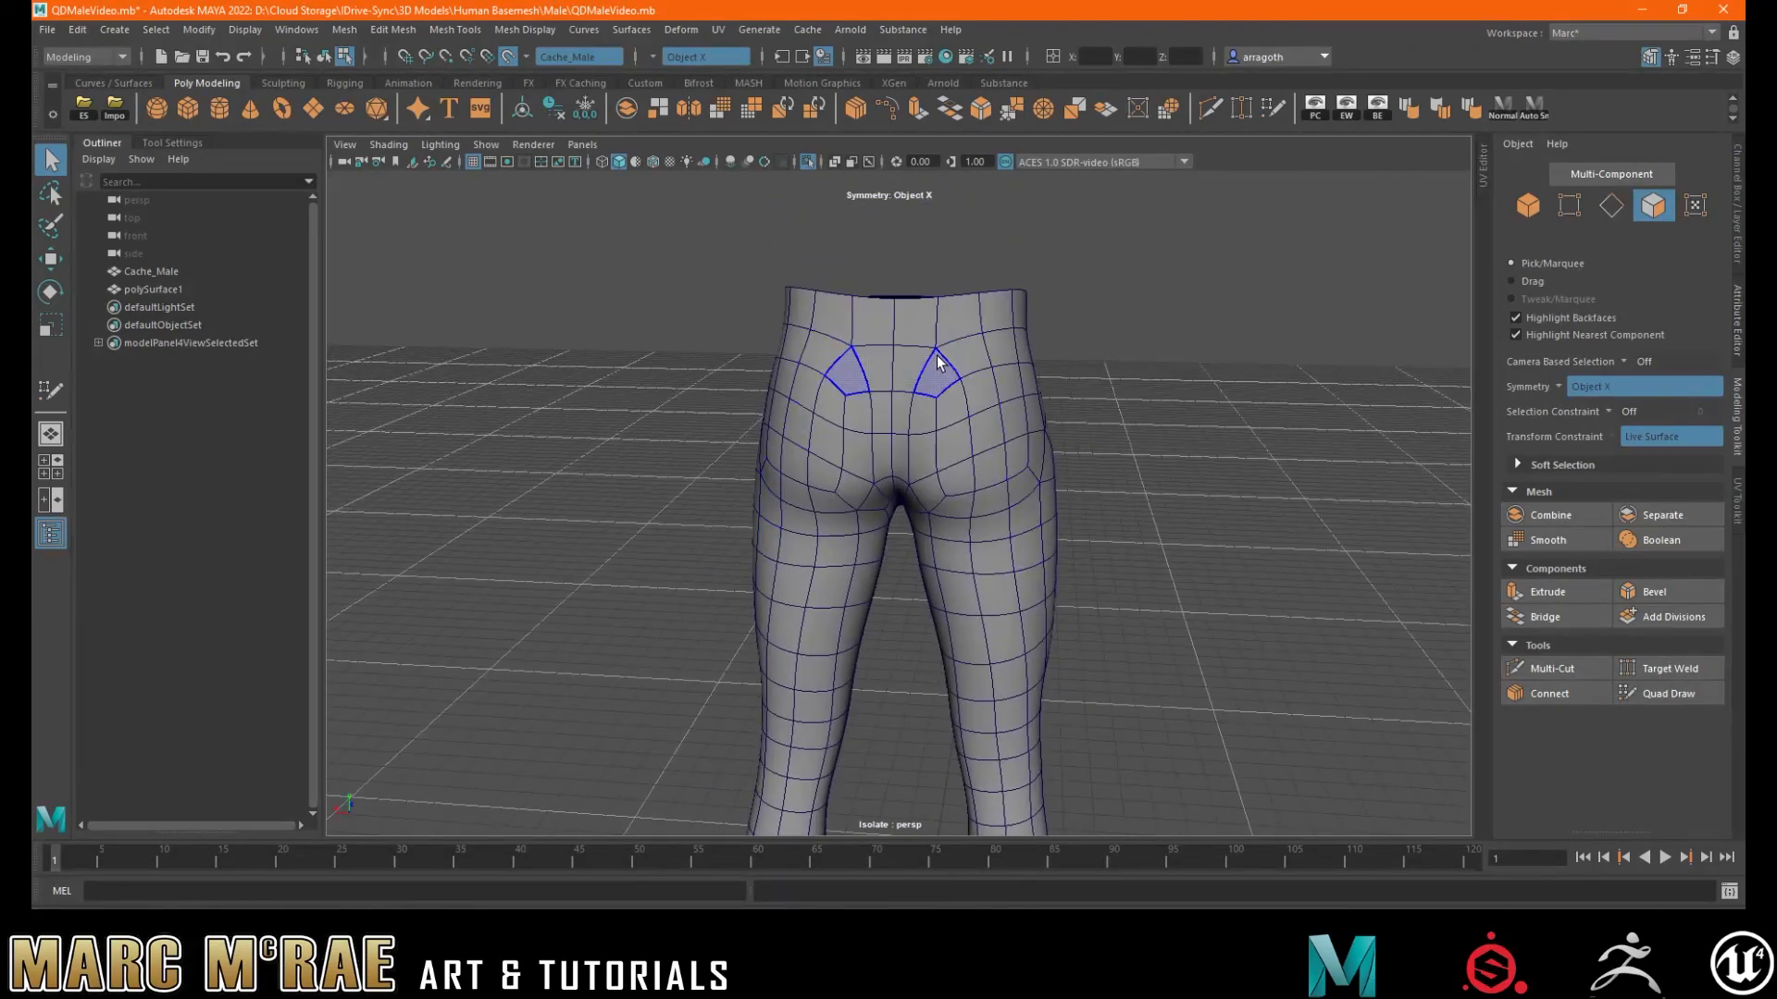
left_click_drag(936, 347, 931, 426, "alt")
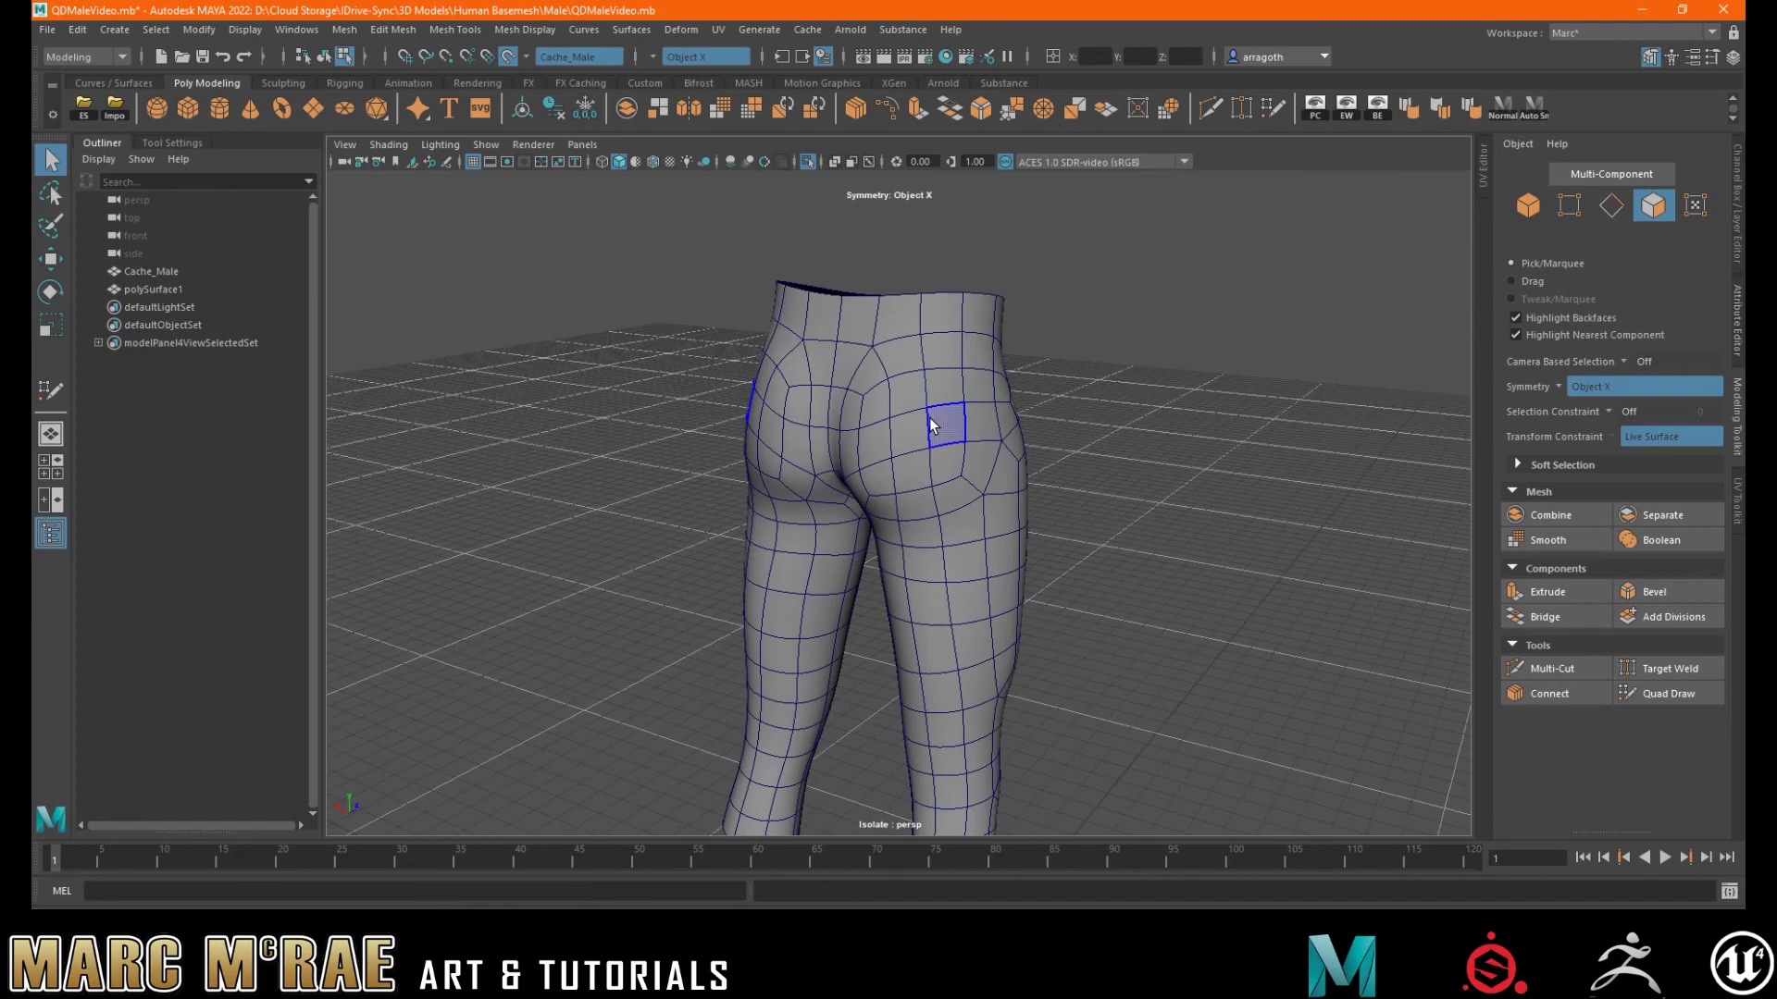
left_click_drag(932, 426, 781, 462, "alt")
middle_click_drag(921, 478, 891, 416, "alt")
left_click_drag(896, 472, 1032, 471, "alt")
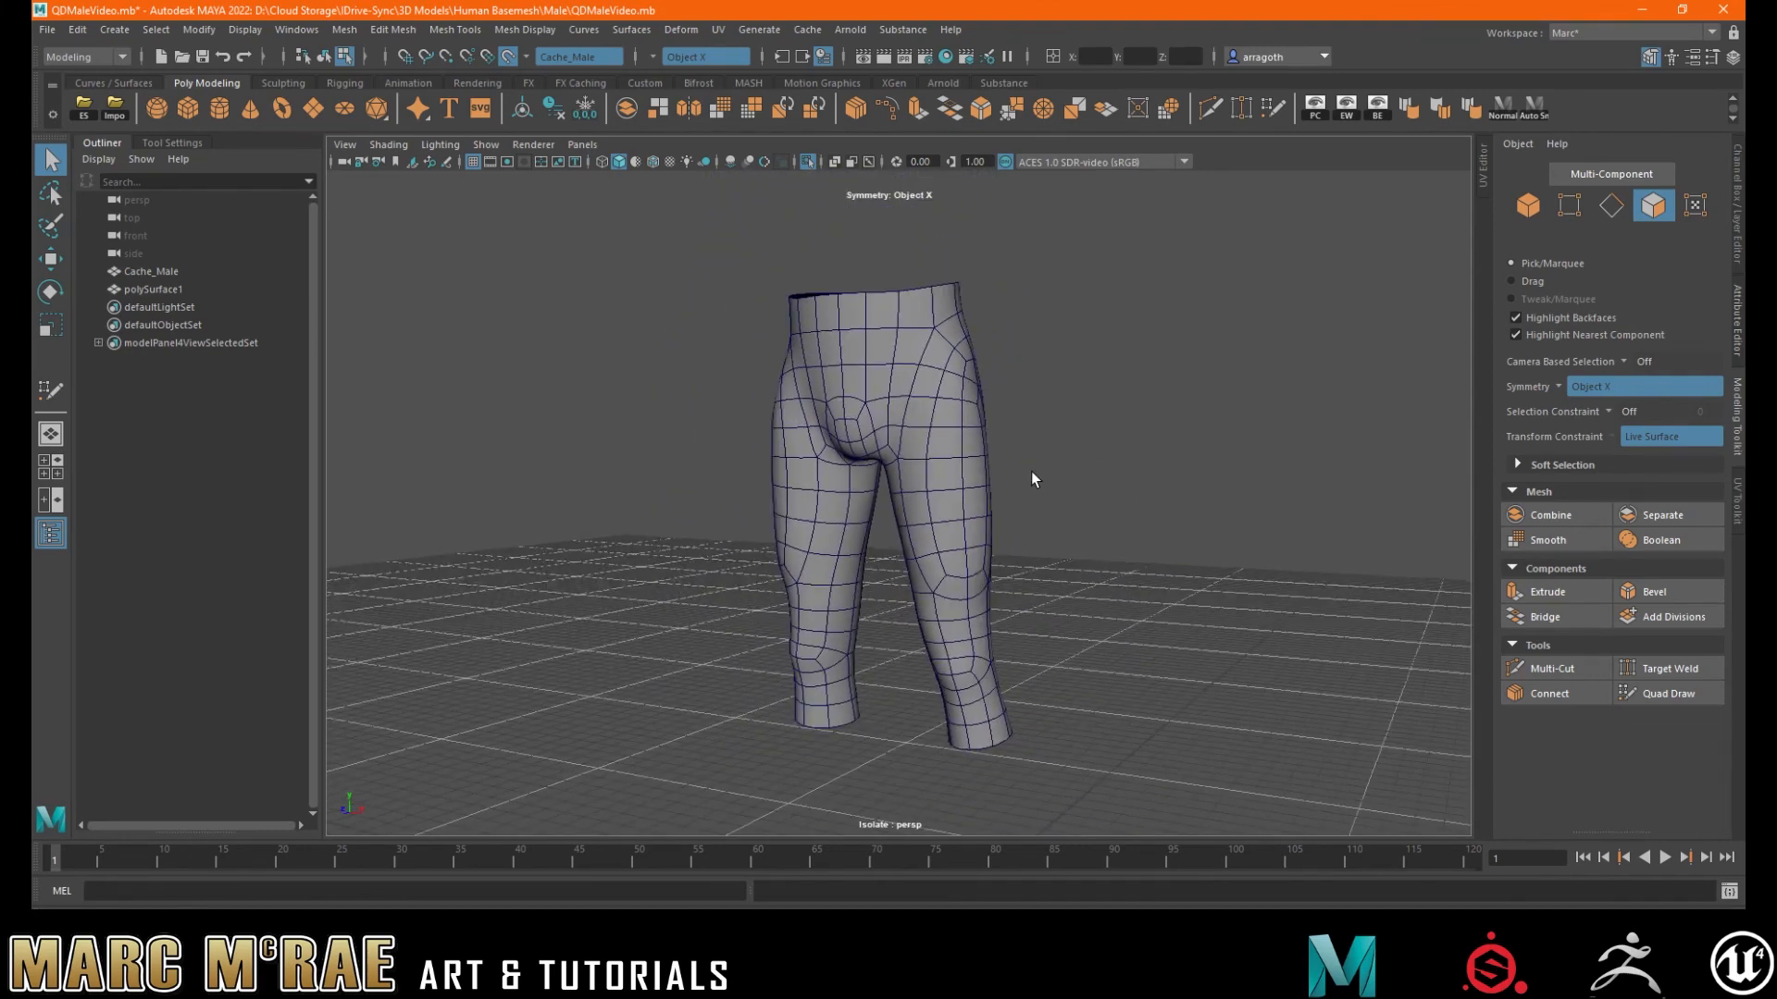